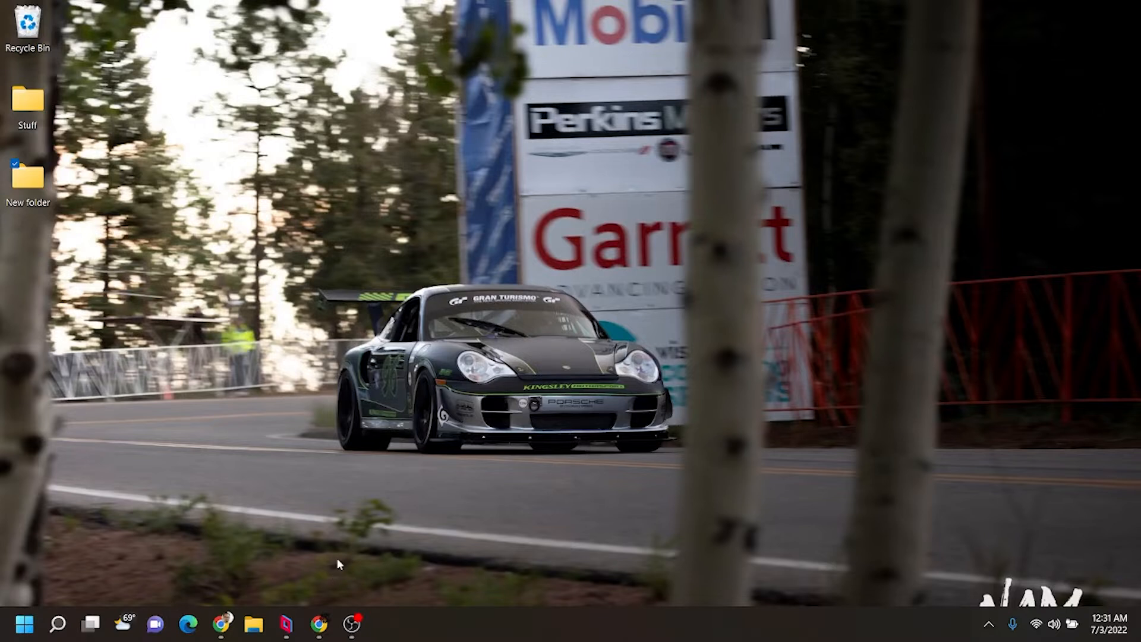
# Connect to the remote server computer in Parsec and check its CPU performance in Task Manager before returning to Lightroom Classic.
pyautogui.click(281, 628)
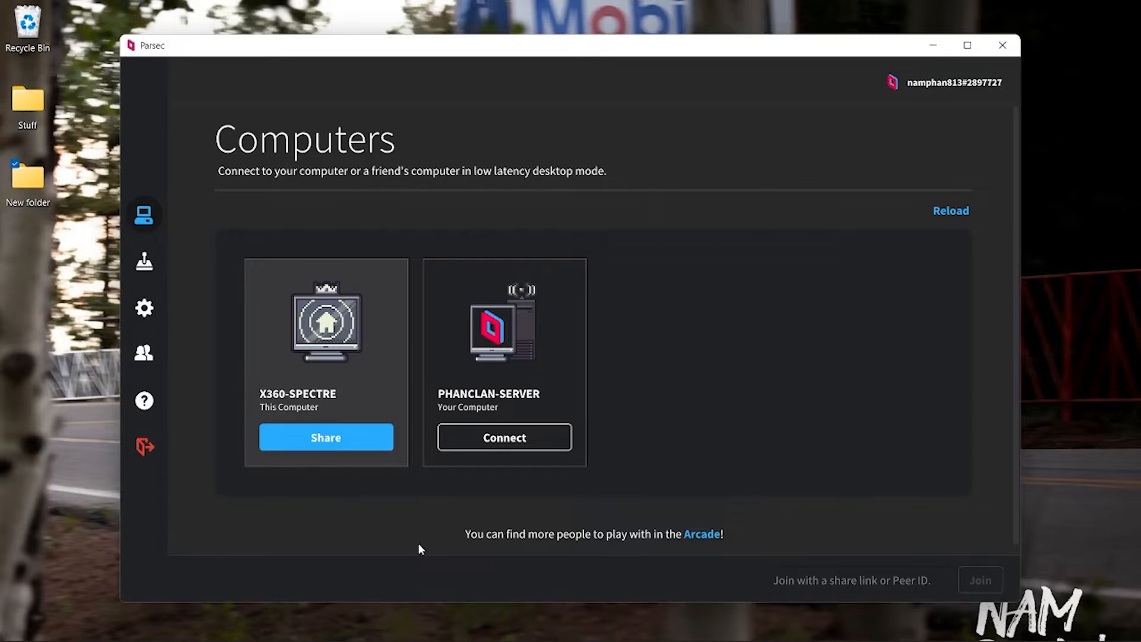
pyautogui.click(492, 443)
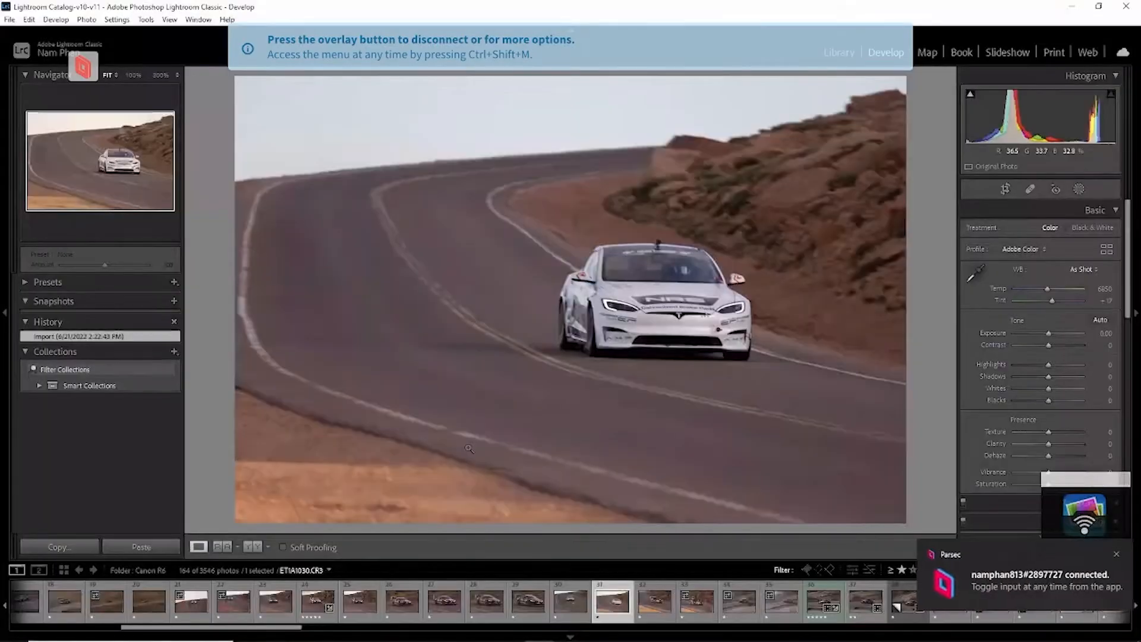
pyautogui.click(1116, 555)
pyautogui.hotkey('ctrl', 'shift', 'Escape')
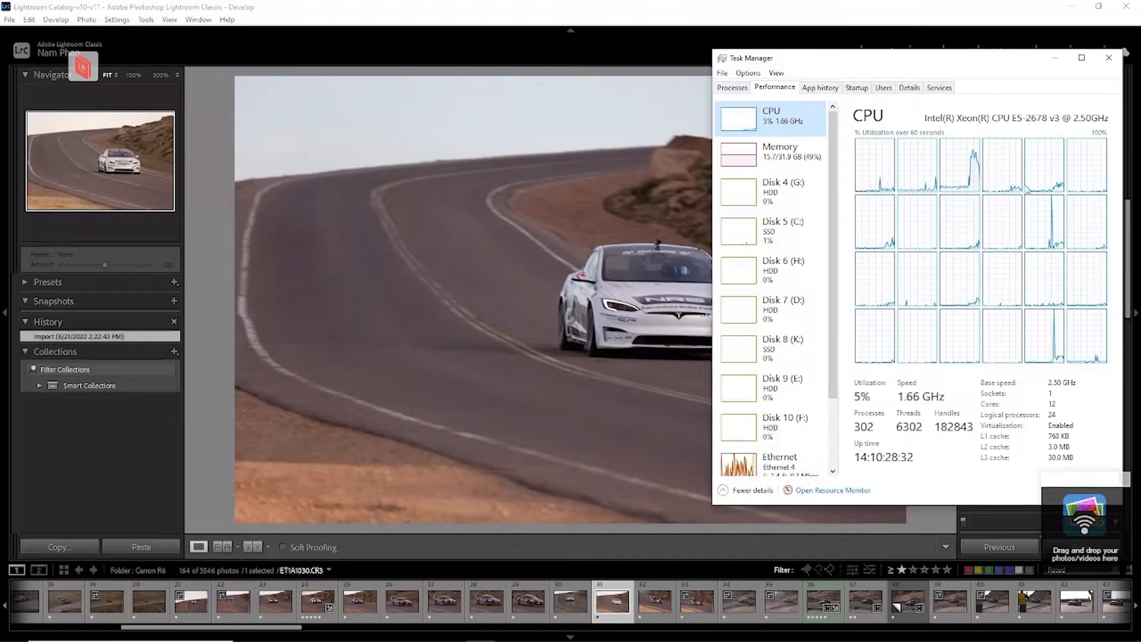
pyautogui.click(788, 9)
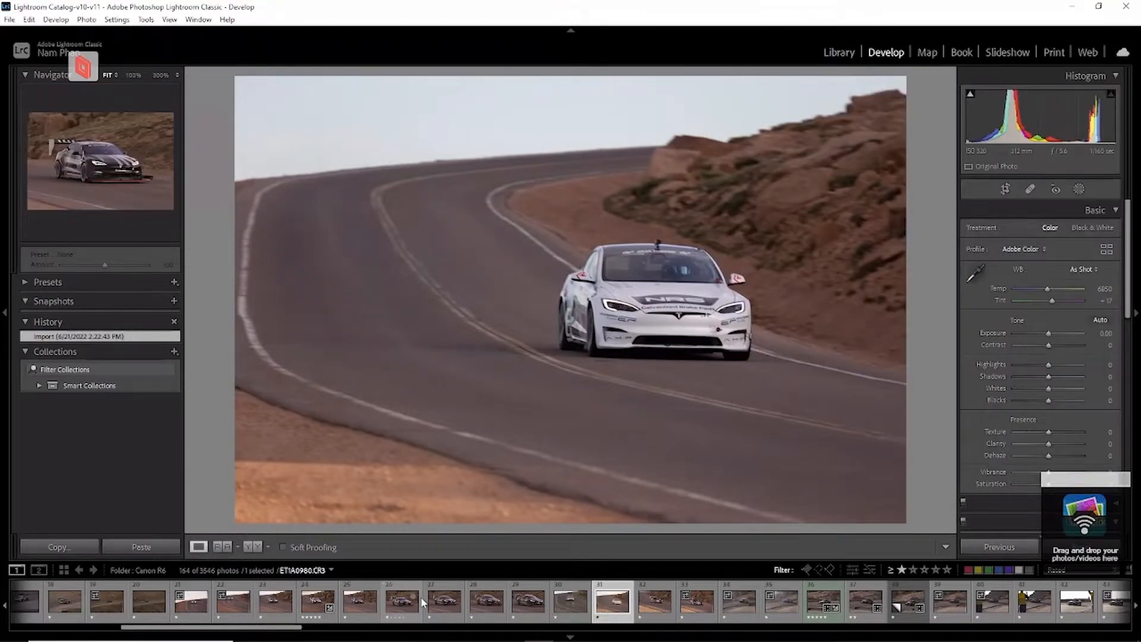
# Browse the filmstrip and open the edited photo of the black number 96 Porsche, ETIA1560.CR3.
pyautogui.scroll(5, 424, 603)
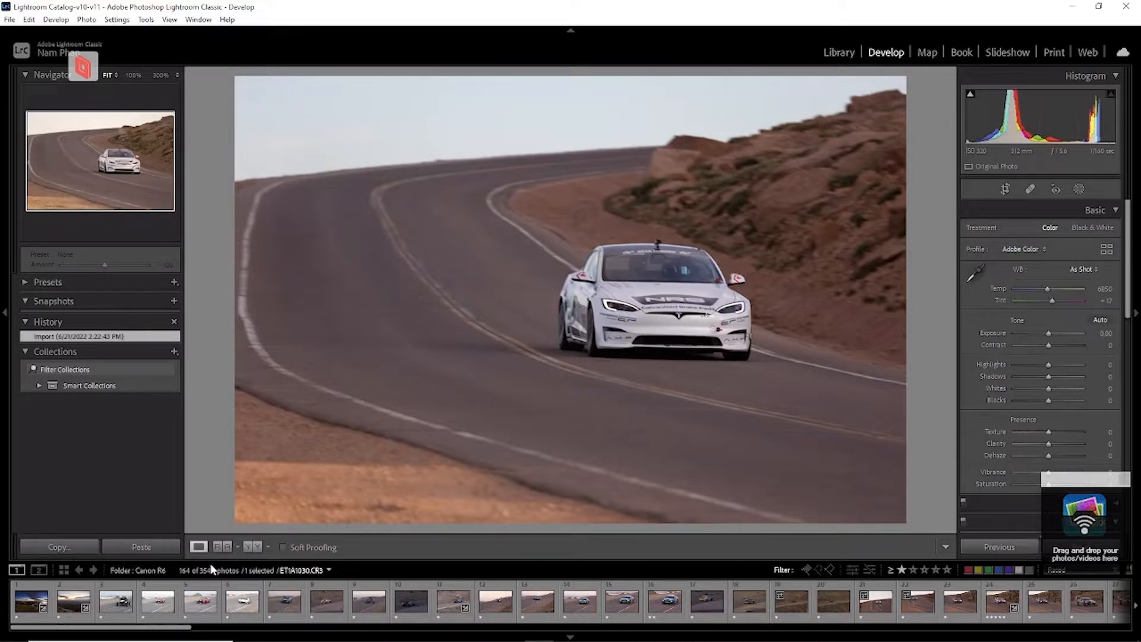
pyautogui.scroll(-5, 581, 601)
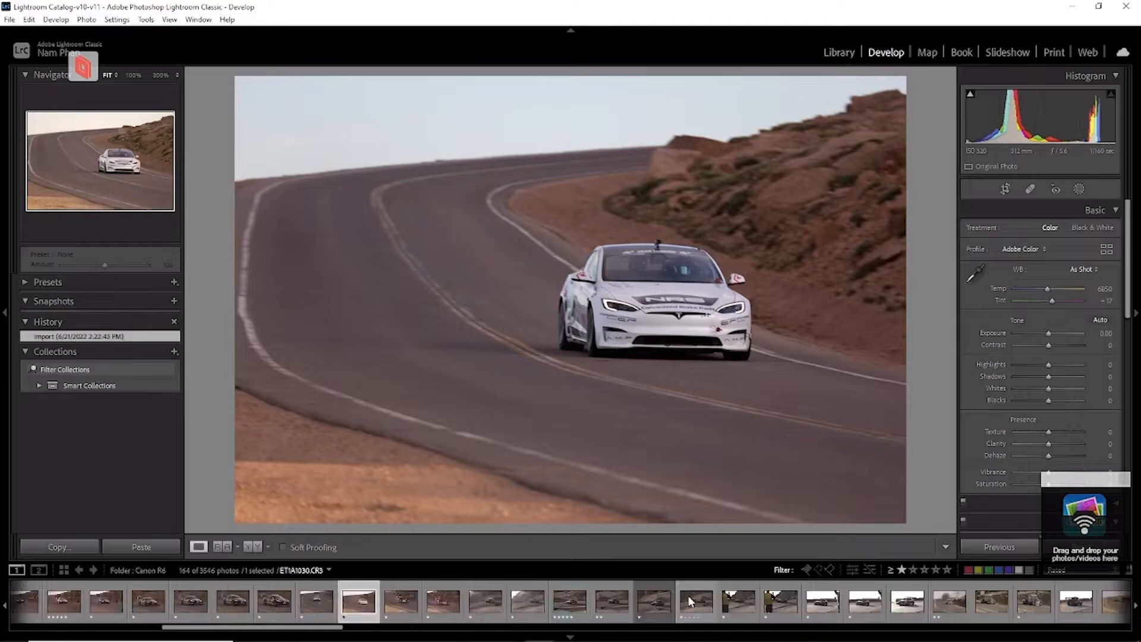
pyautogui.scroll(-5, 690, 602)
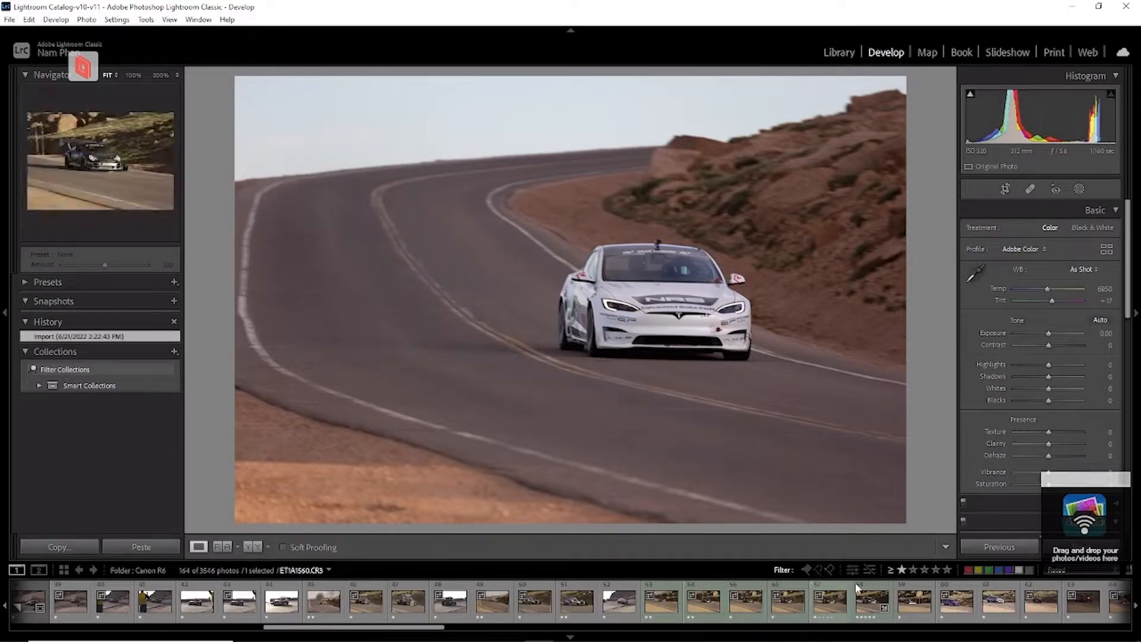
pyautogui.click(874, 589)
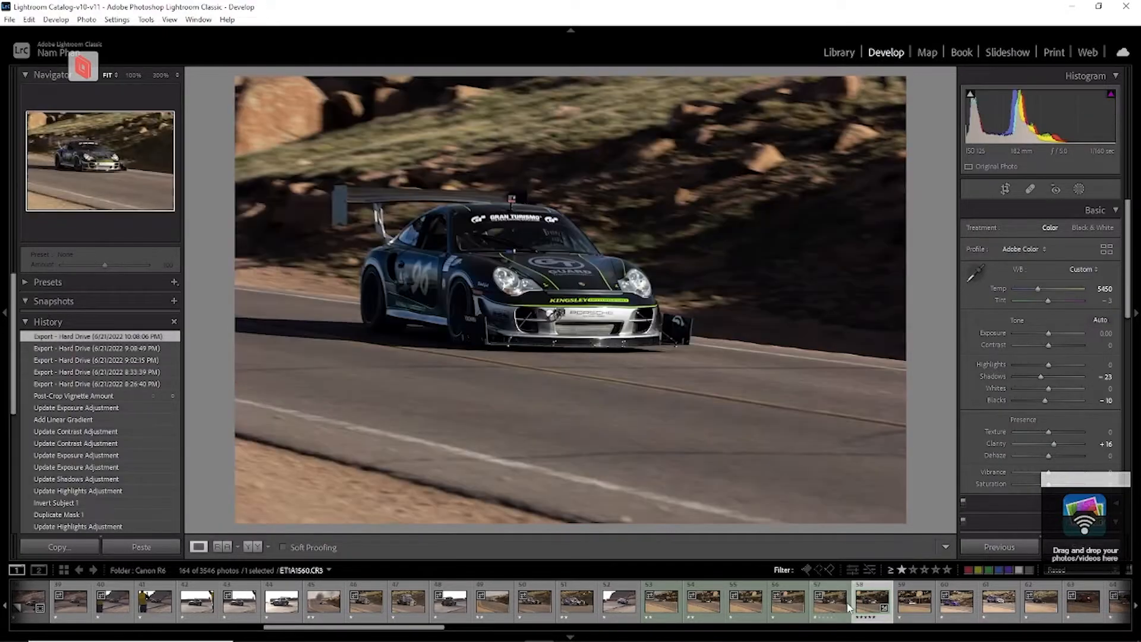
# Find and open the edited black Tesla photo ETIA0972.CR3 and inspect the car's front end at 100%.
pyautogui.scroll(-5, 856, 606)
pyautogui.scroll(-10, 850, 605)
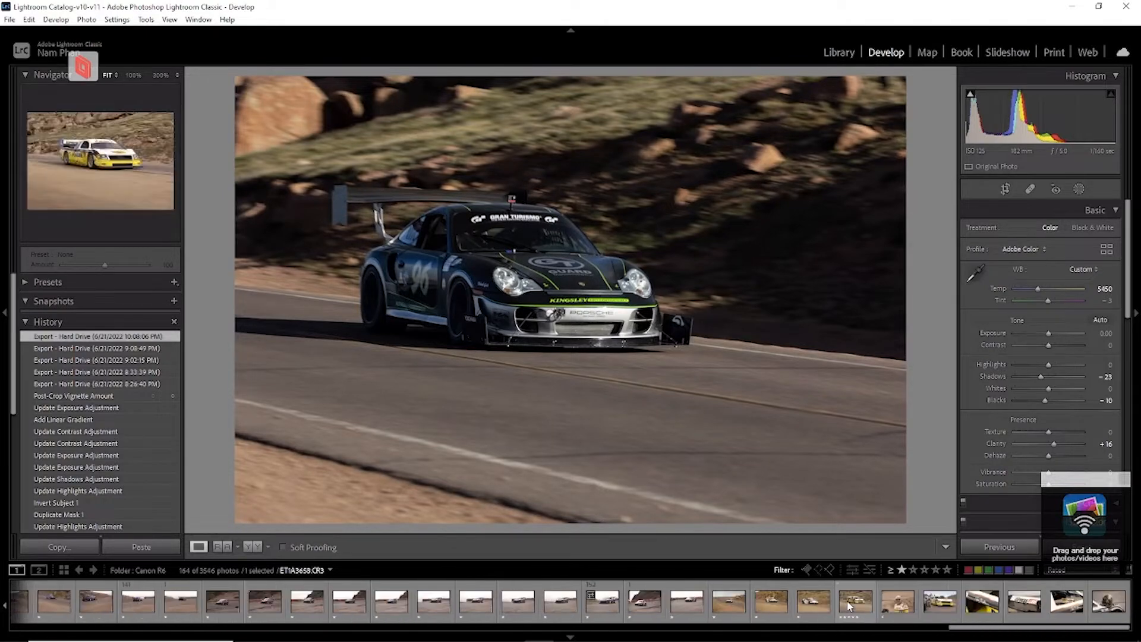
pyautogui.scroll(10, 849, 605)
pyautogui.scroll(10, 847, 605)
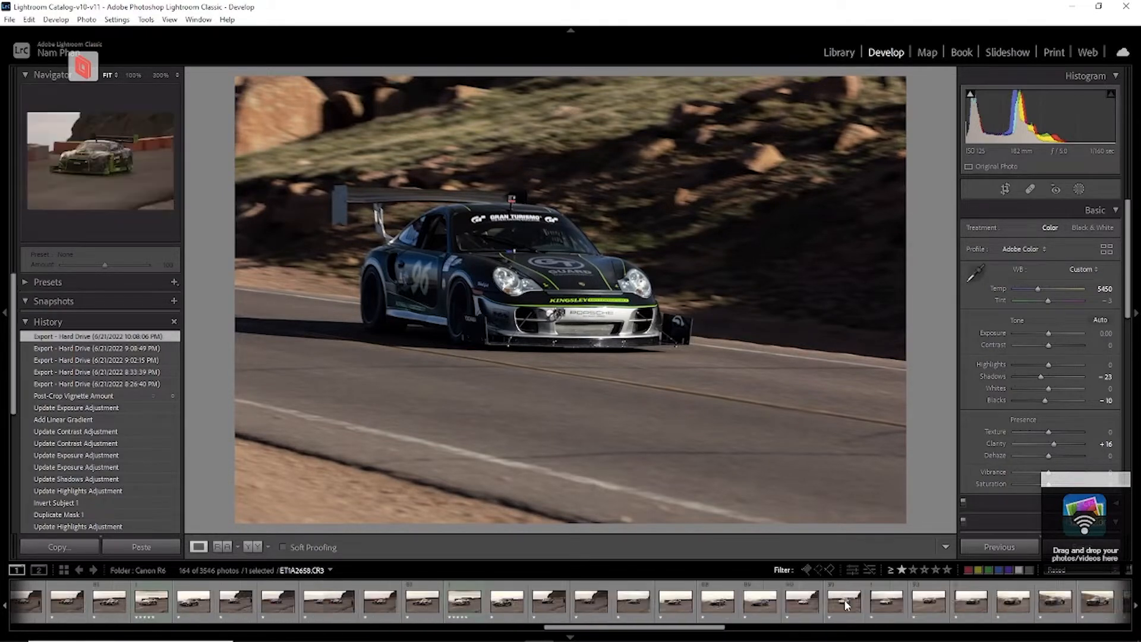
pyautogui.scroll(10, 848, 605)
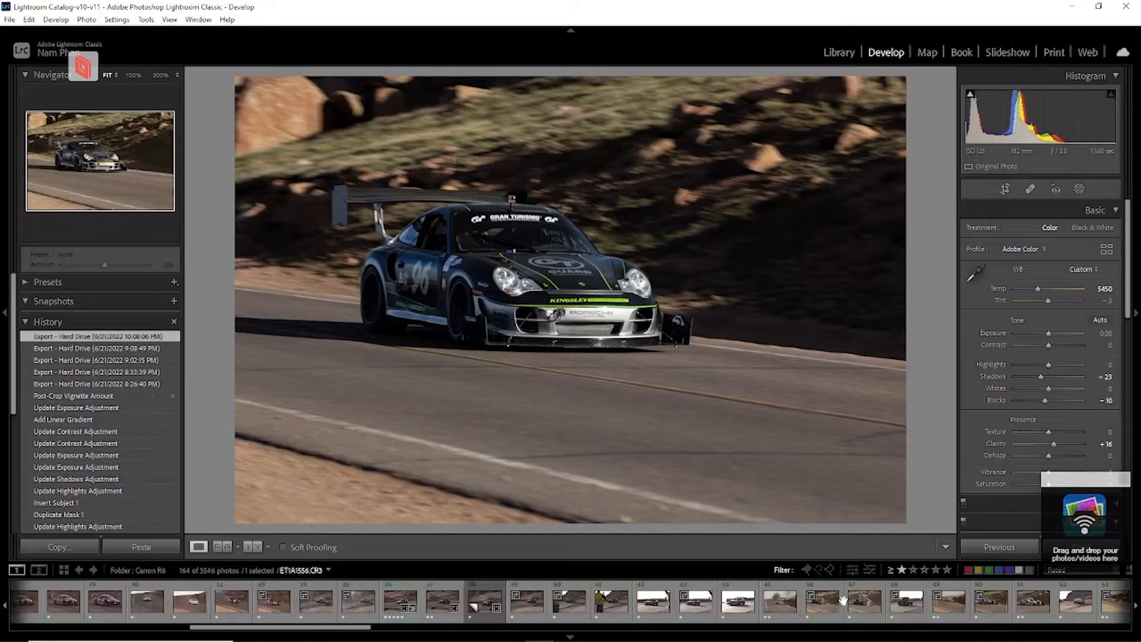
pyautogui.scroll(10, 515, 598)
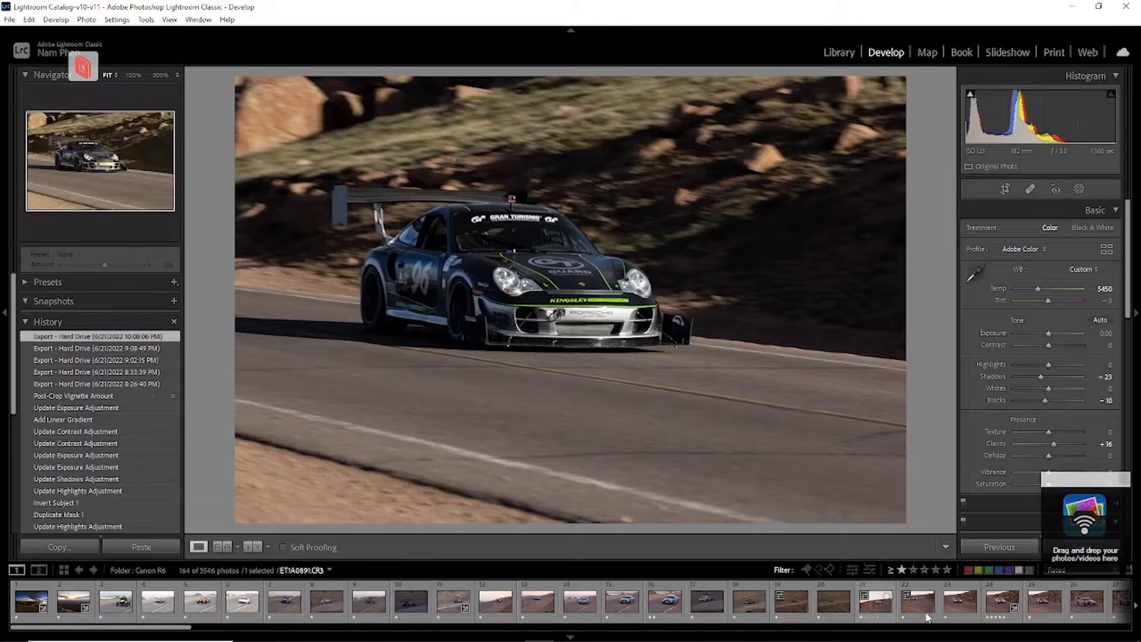
pyautogui.click(999, 586)
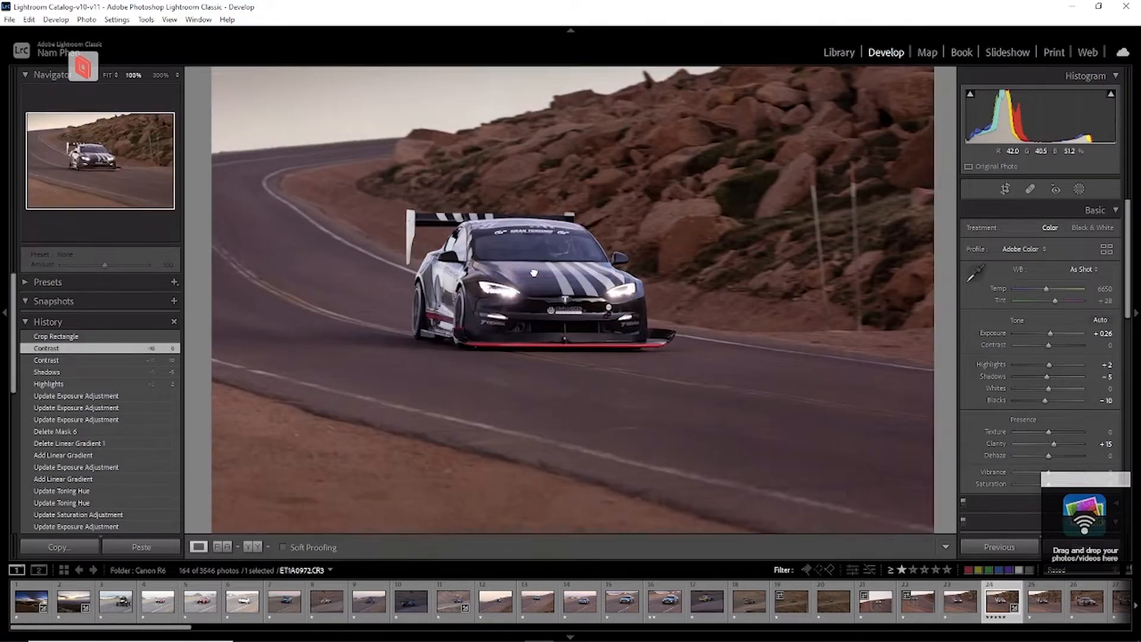
pyautogui.click(529, 273)
pyautogui.moveTo(446, 376); pyautogui.dragTo(557, 302)
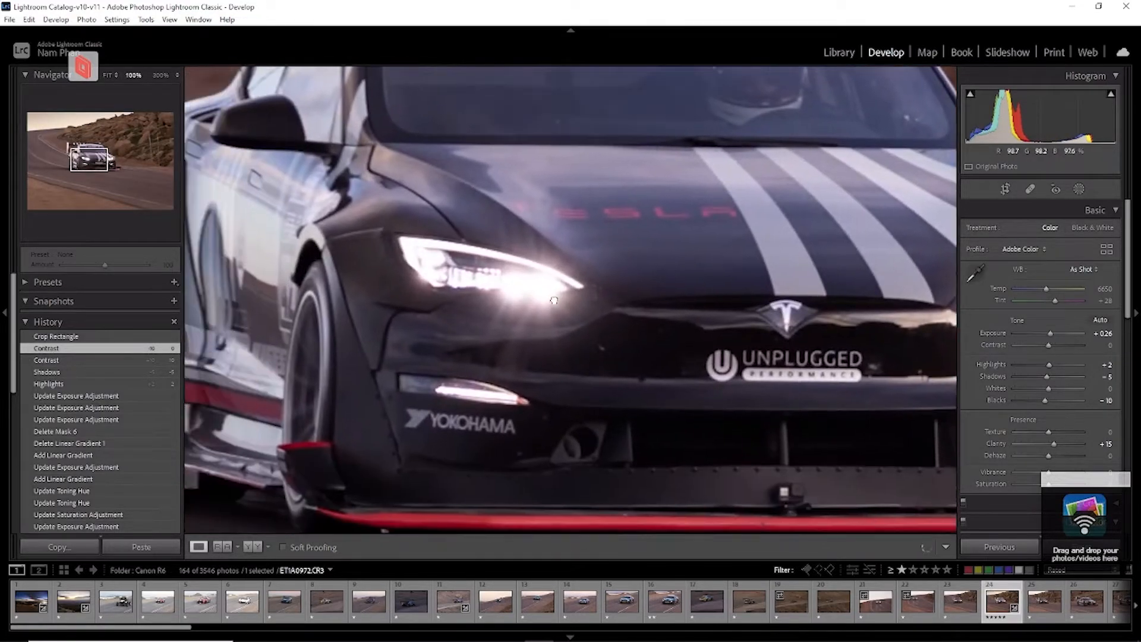
pyautogui.click(548, 337)
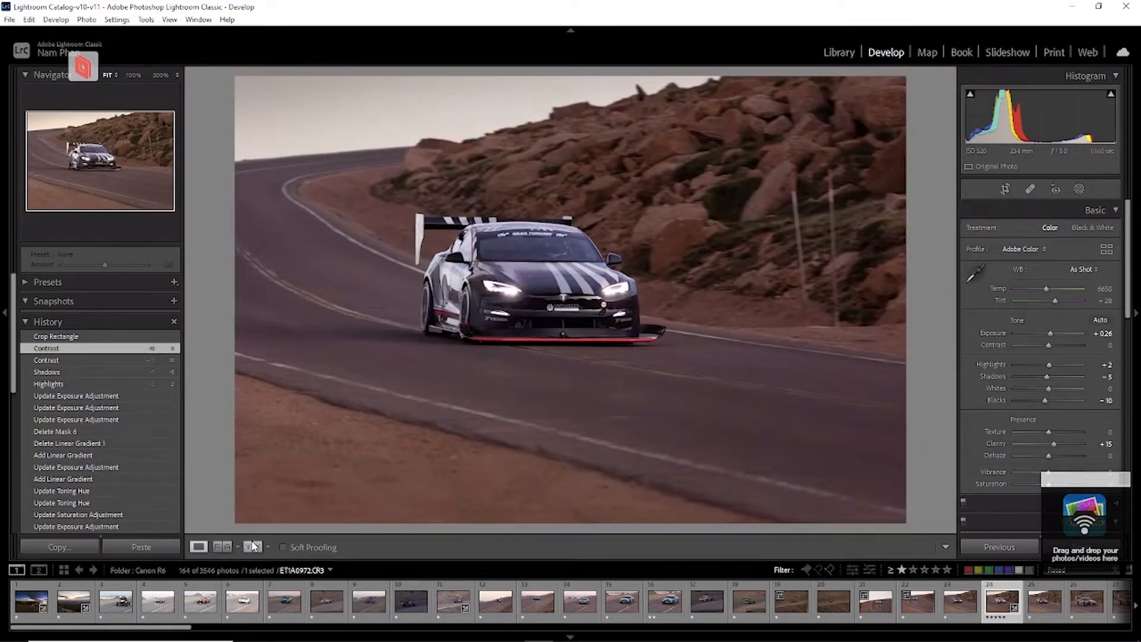
# Compare the Tesla photo's before and after versions side by side, including the headlight at 100%, and return to the single-photo view.
pyautogui.click(251, 547)
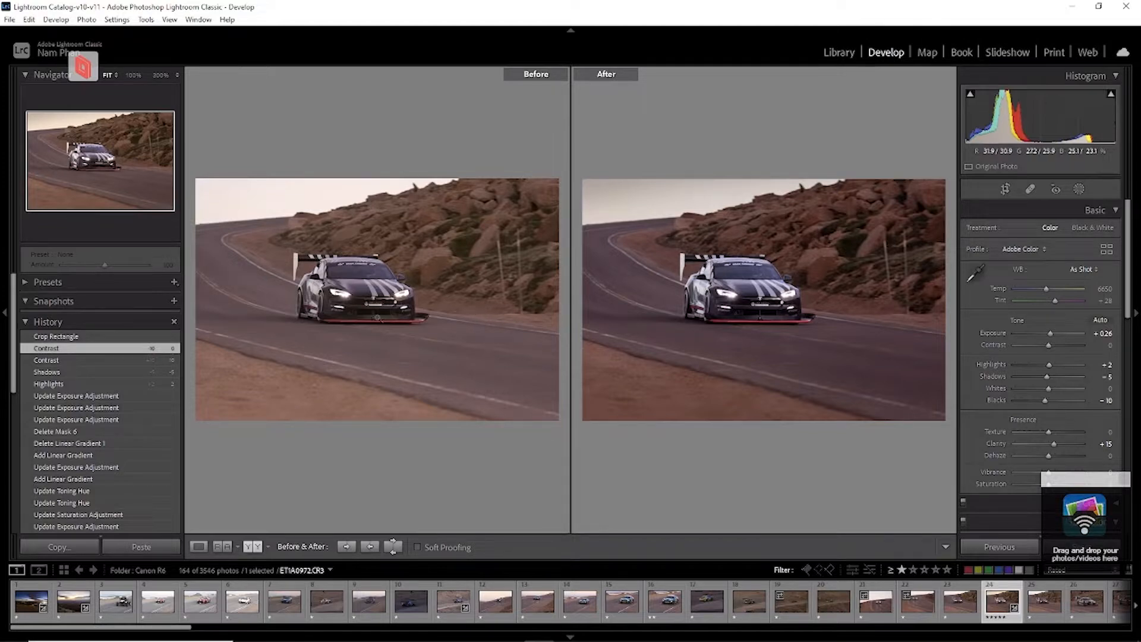
pyautogui.click(330, 290)
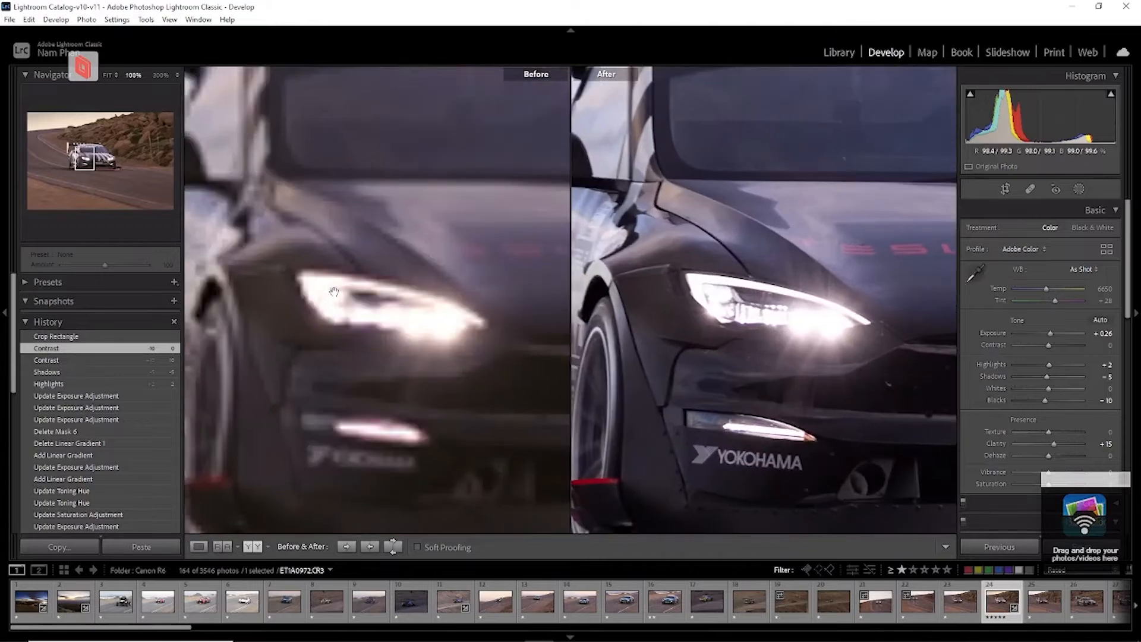
pyautogui.moveTo(320, 286); pyautogui.dragTo(387, 306)
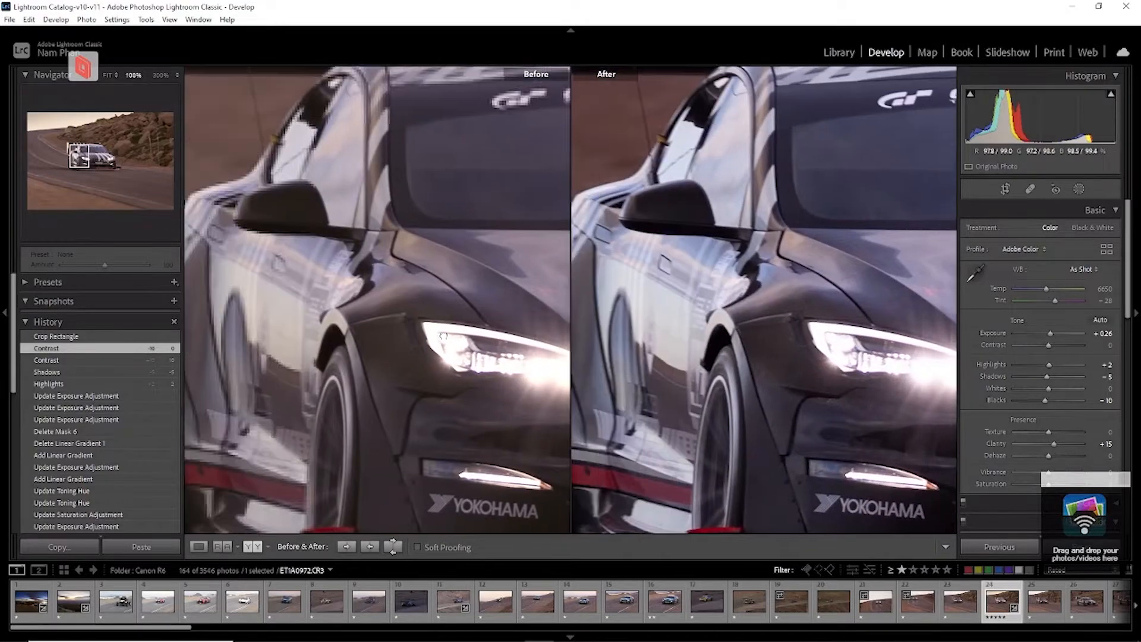
pyautogui.click(384, 309)
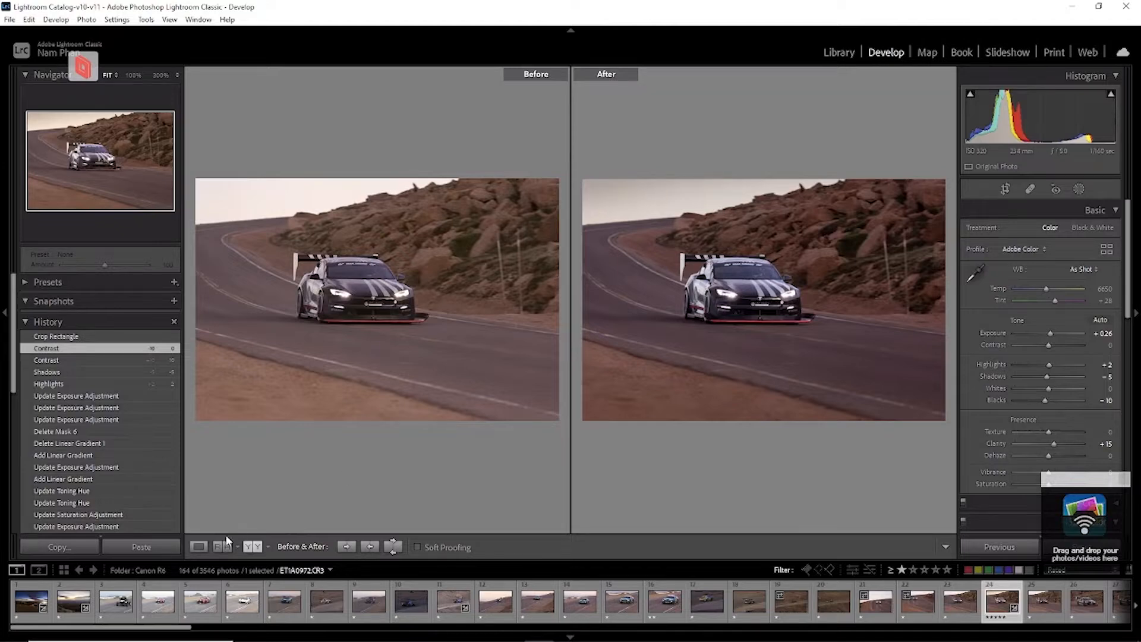
pyautogui.click(199, 547)
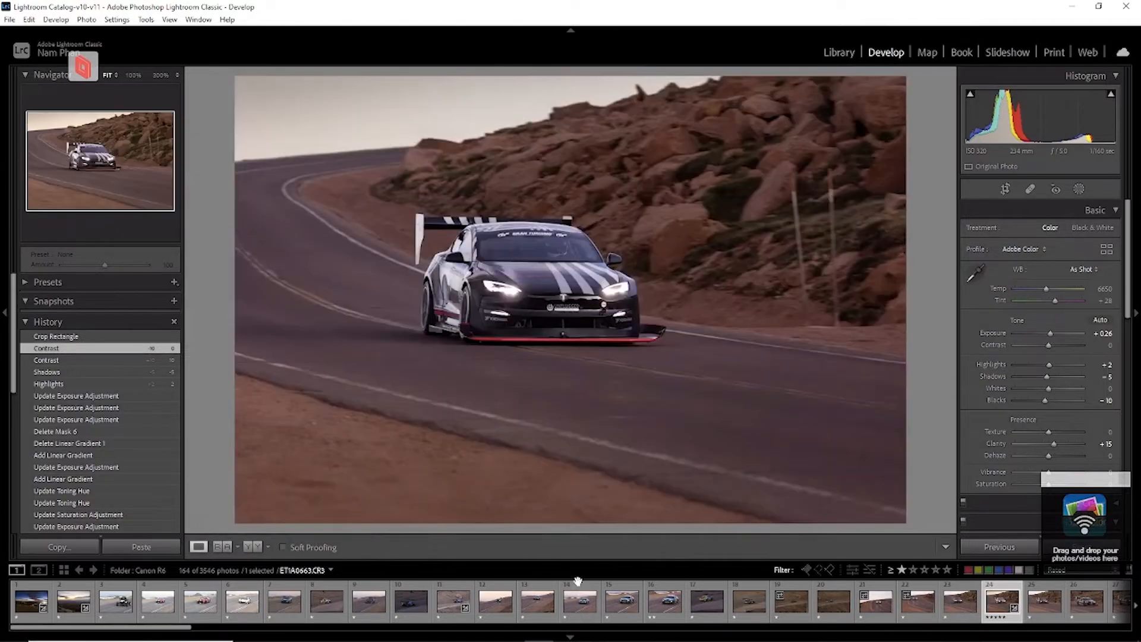
# Open the unedited AMSOIL race car photo ETIA1090.CR3 and inspect its motion-blurred background at 100%.
pyautogui.scroll(-3, 721, 605)
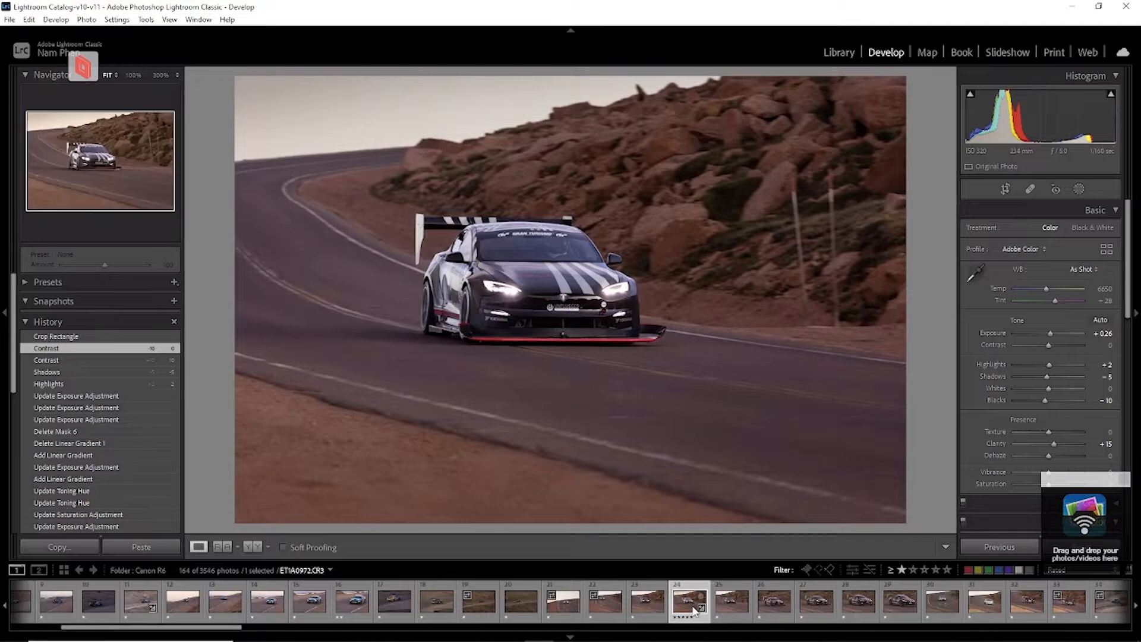
pyautogui.scroll(-3, 702, 605)
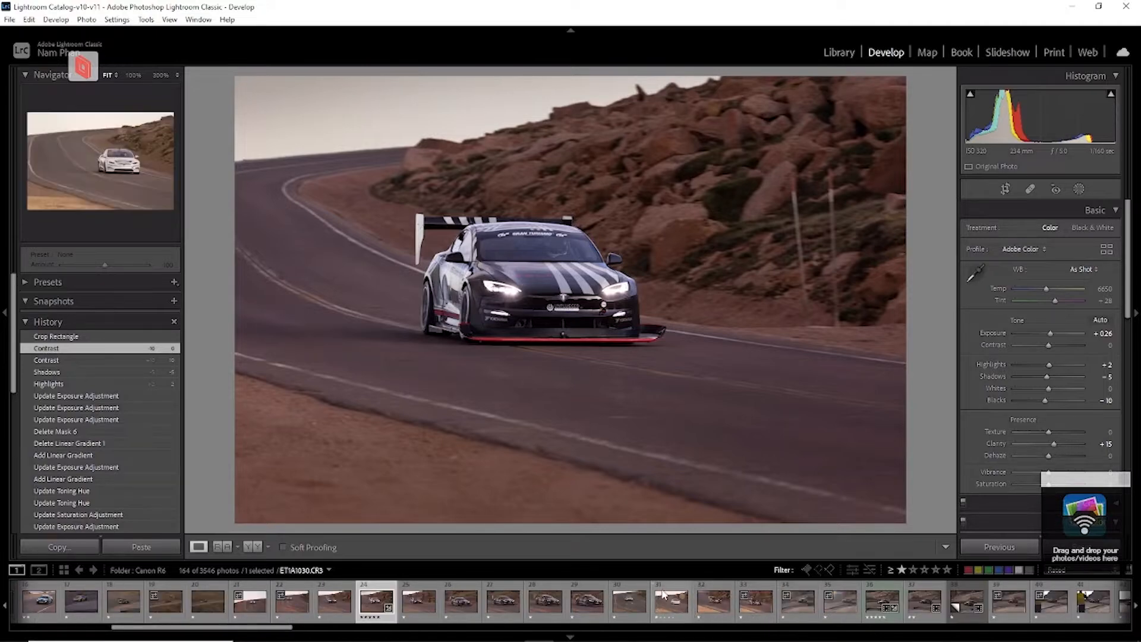
pyautogui.click(671, 588)
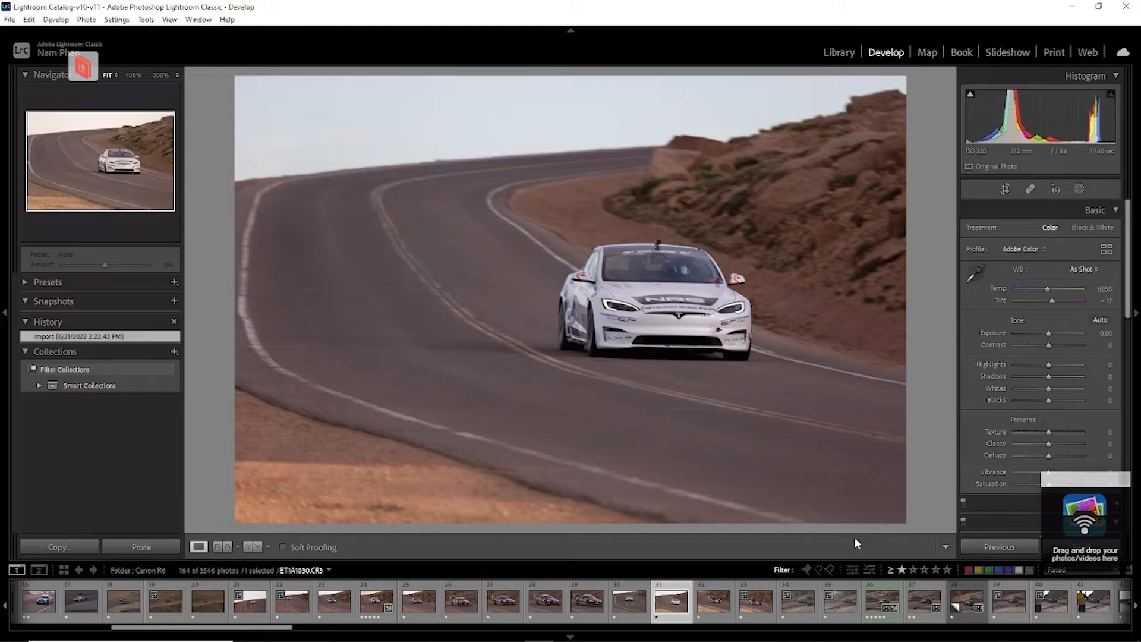
pyautogui.press('Right')
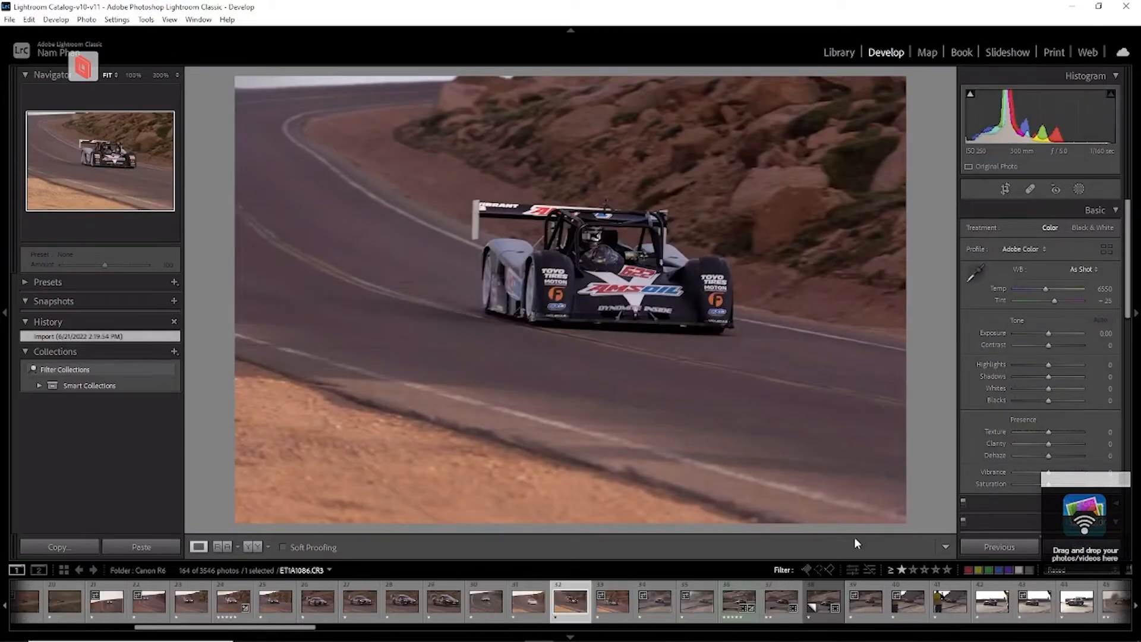
pyautogui.press('Right')
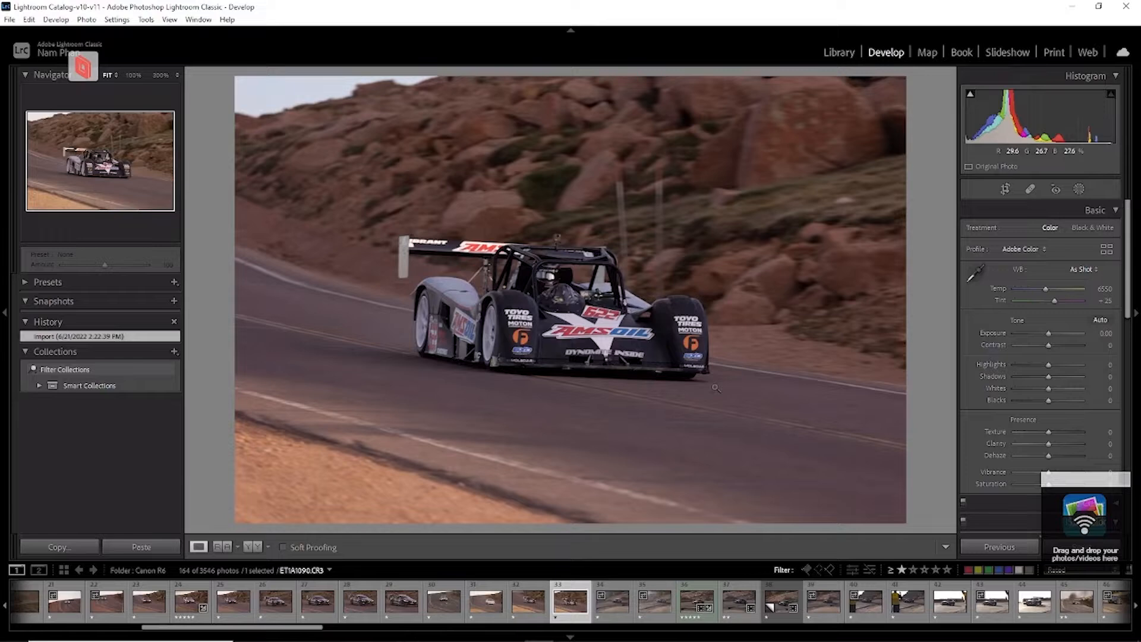
pyautogui.click(651, 202)
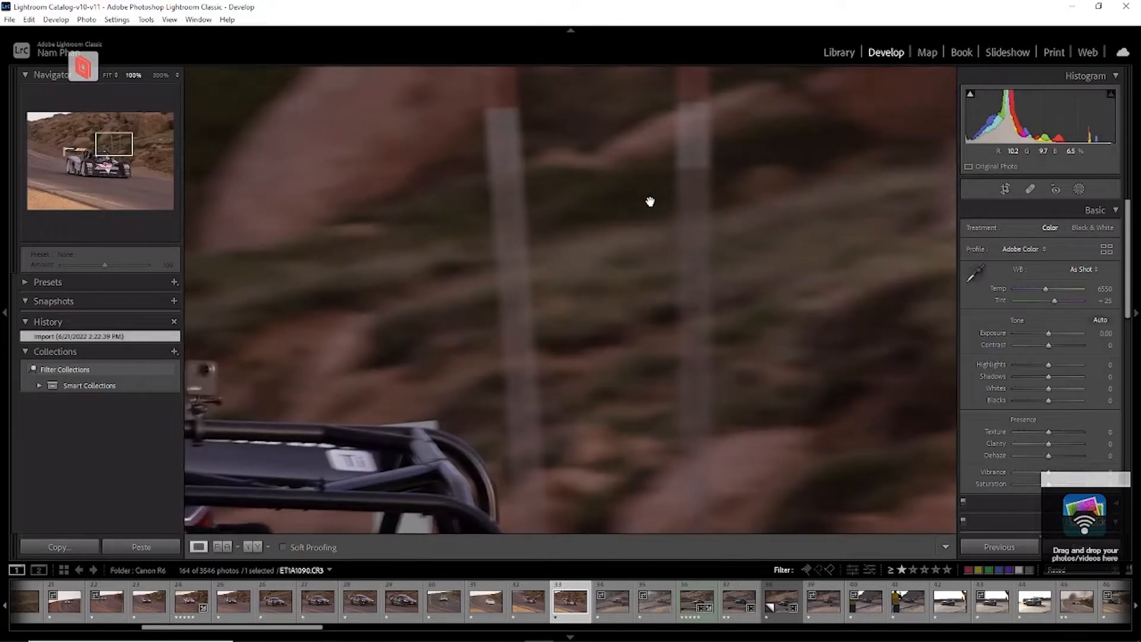
pyautogui.click(668, 234)
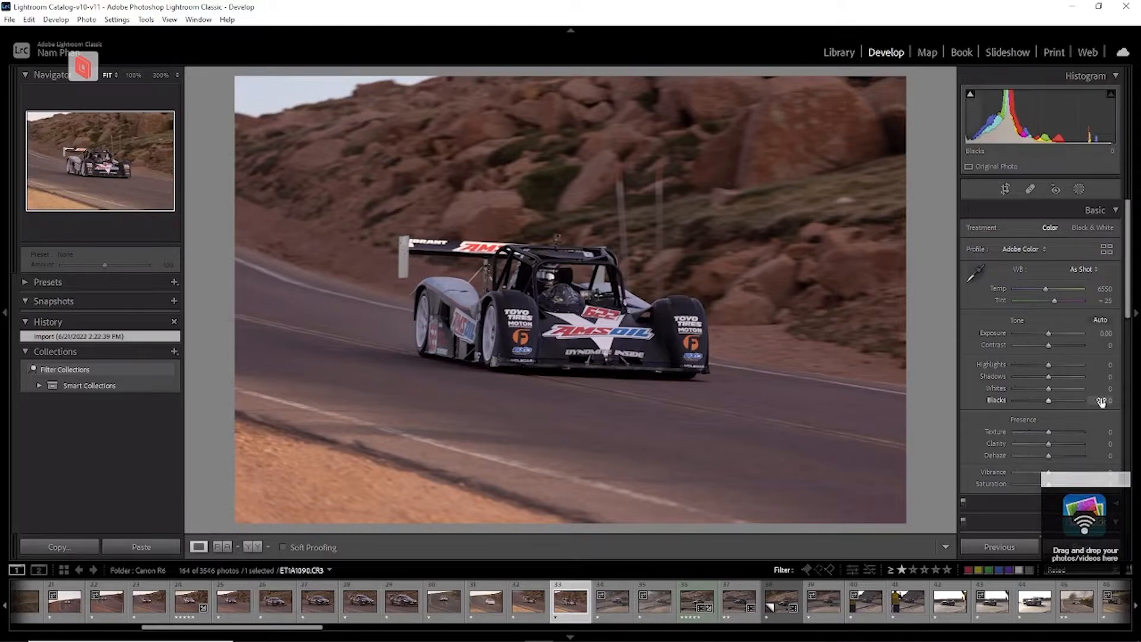
# Dismiss the floating overlay covering the adjustments and set the AMSOIL photo's Blacks to -15.
pyautogui.click(1122, 479)
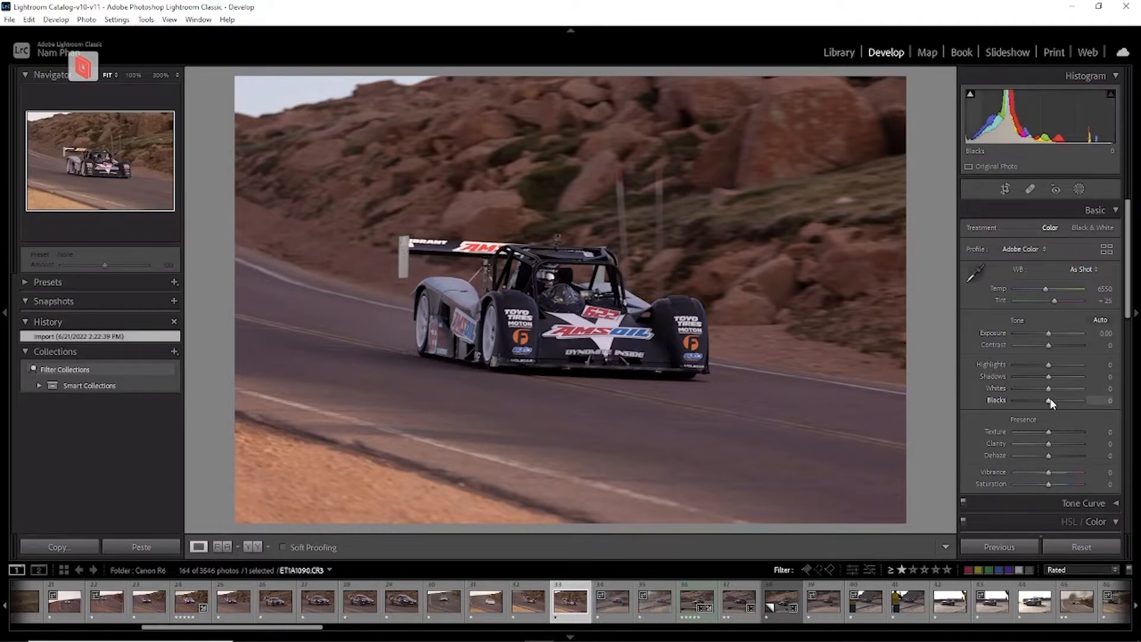
pyautogui.click(1103, 400)
pyautogui.moveTo(1046, 399); pyautogui.dragTo(1042, 401)
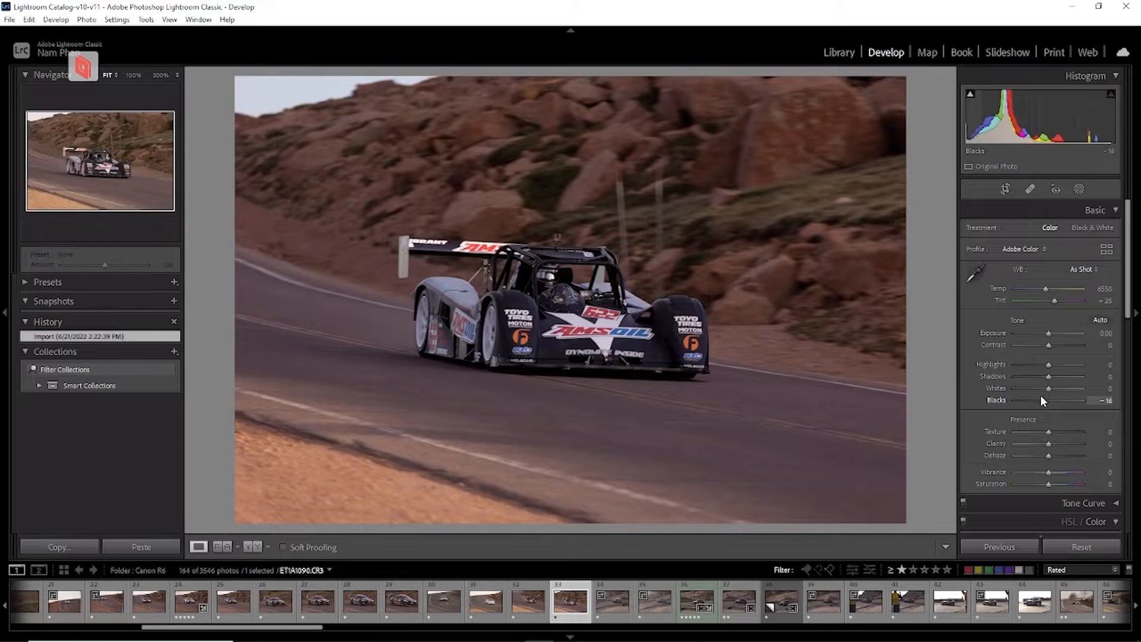
pyautogui.click(1094, 401)
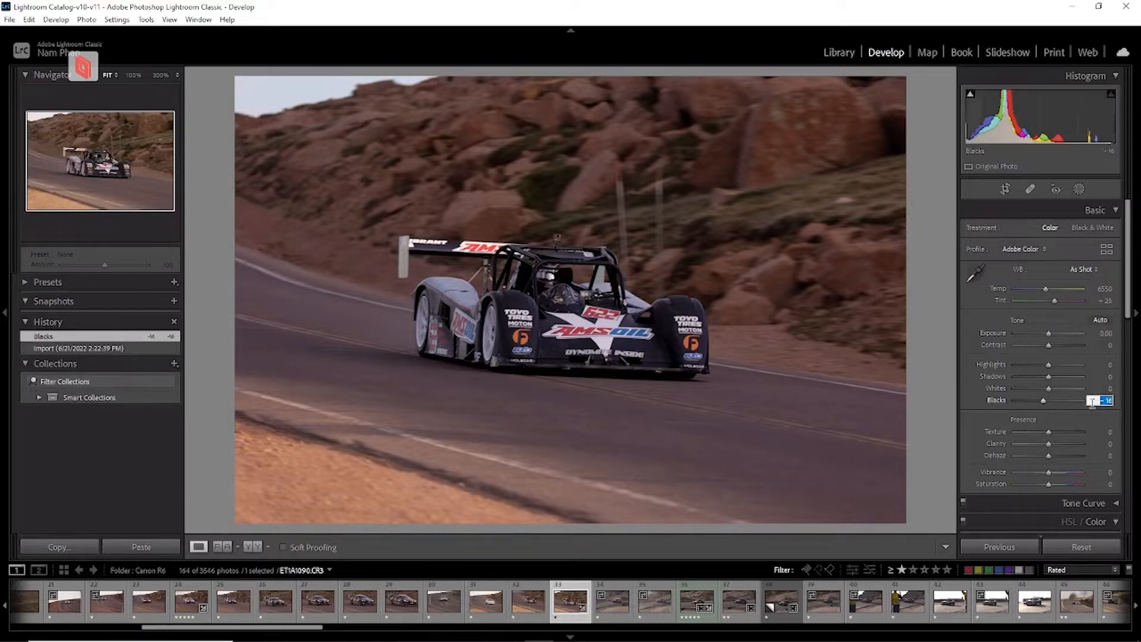
pyautogui.press('BackSpace')
pyautogui.write('-15')
pyautogui.press('Return')
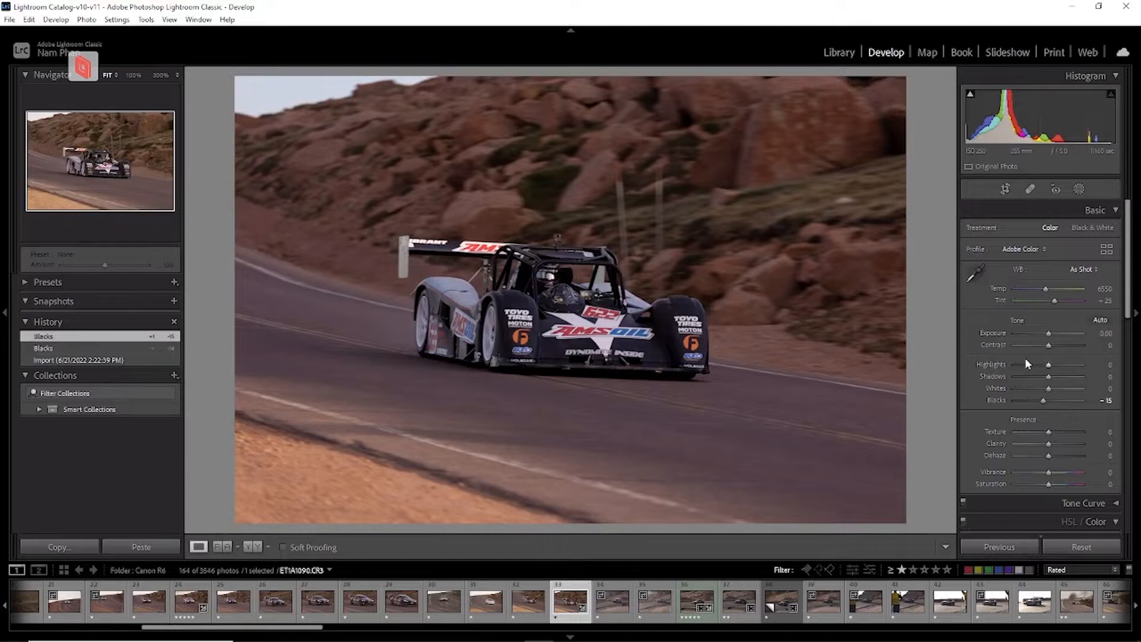
# Set the AMSOIL photo's Highlights to -23 and Clarity to 15.
pyautogui.moveTo(1029, 360)
pyautogui.mouseDown()
pyautogui.moveTo(1034, 370)
pyautogui.moveTo(1039, 359)
pyautogui.mouseUp()
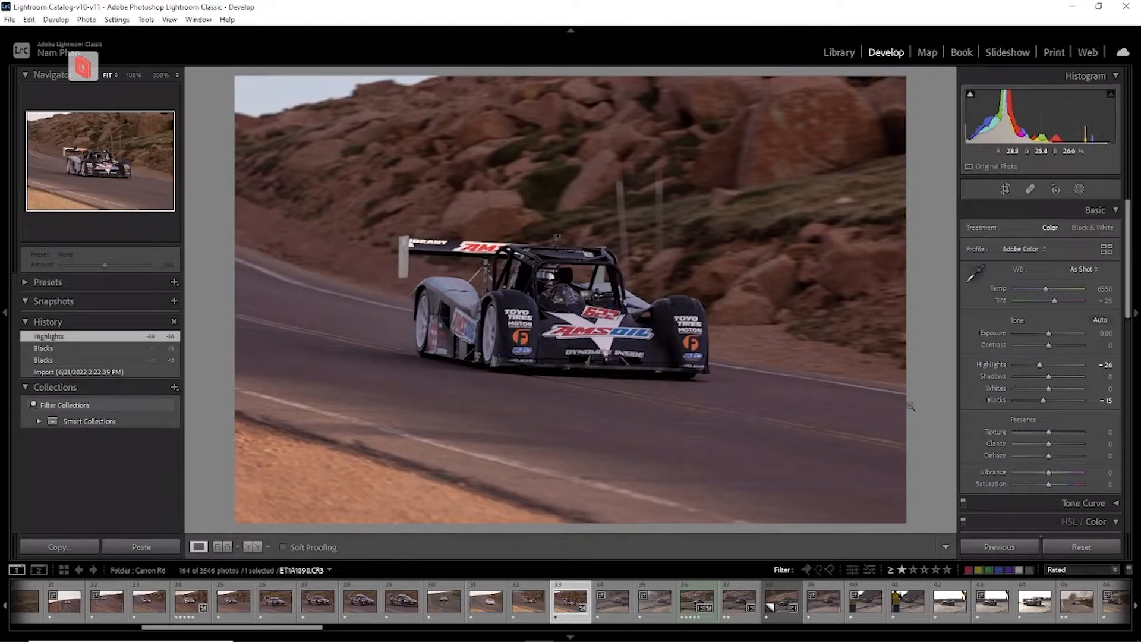
pyautogui.moveTo(1040, 364); pyautogui.dragTo(1041, 367)
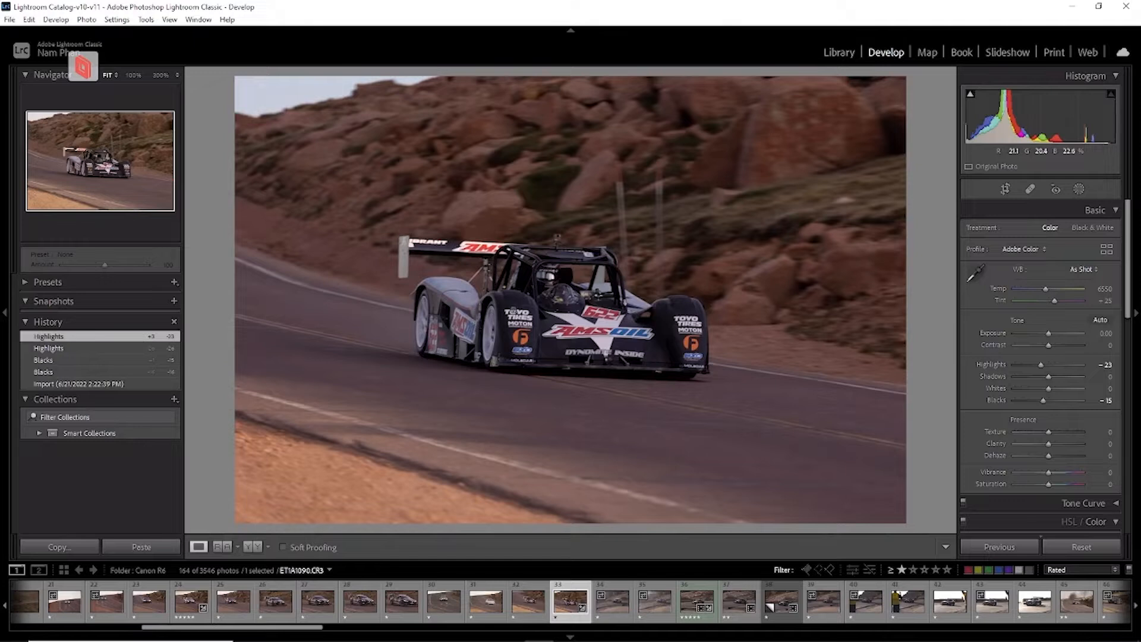
pyautogui.click(1106, 444)
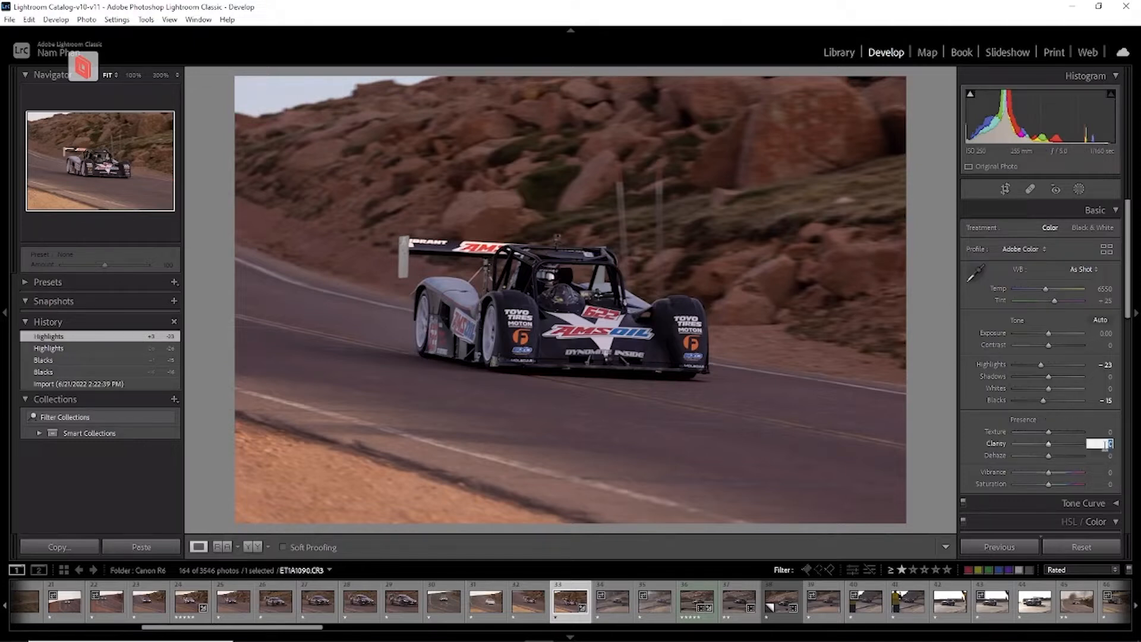
pyautogui.write('15')
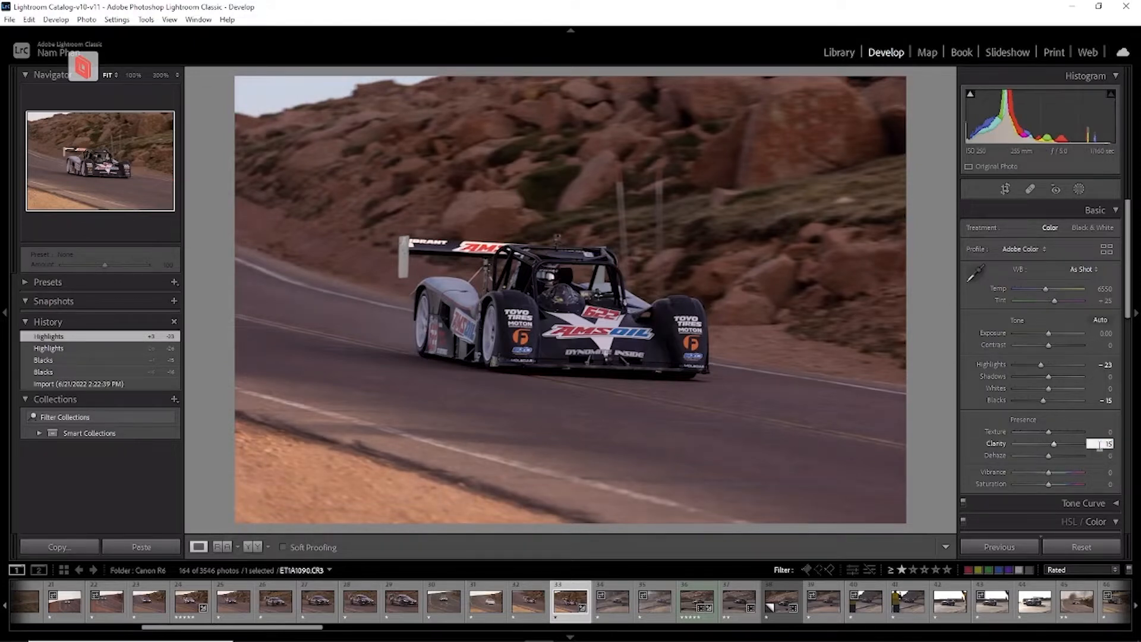
# Apply the photo's Clarity value of 15 and create a Select Subject mask covering the race car.
pyautogui.press('Return')
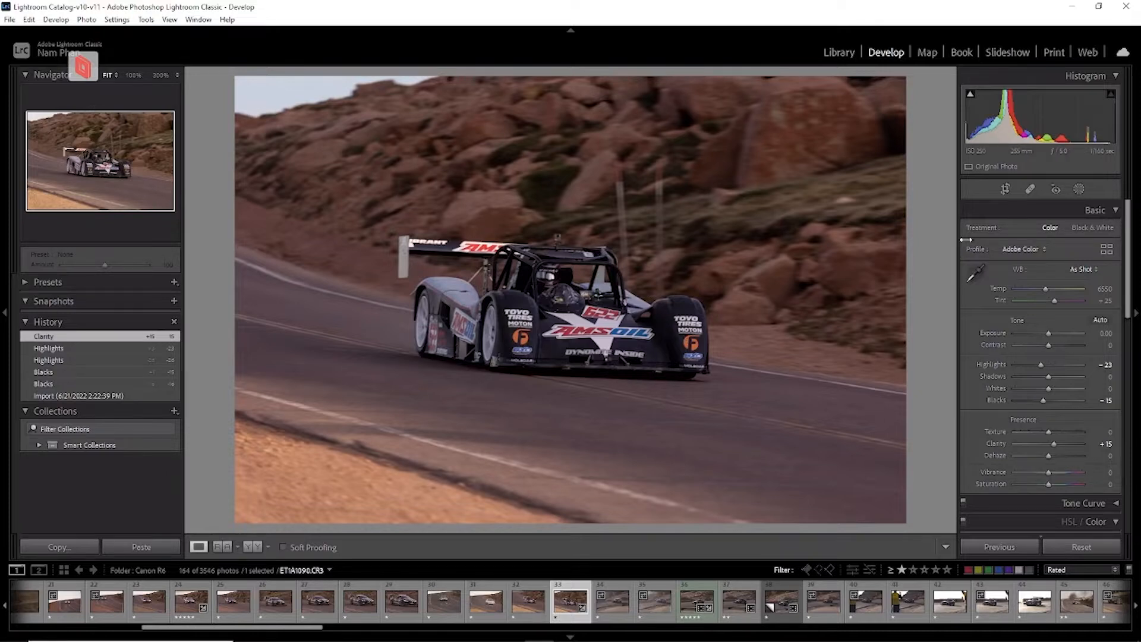
pyautogui.click(1080, 189)
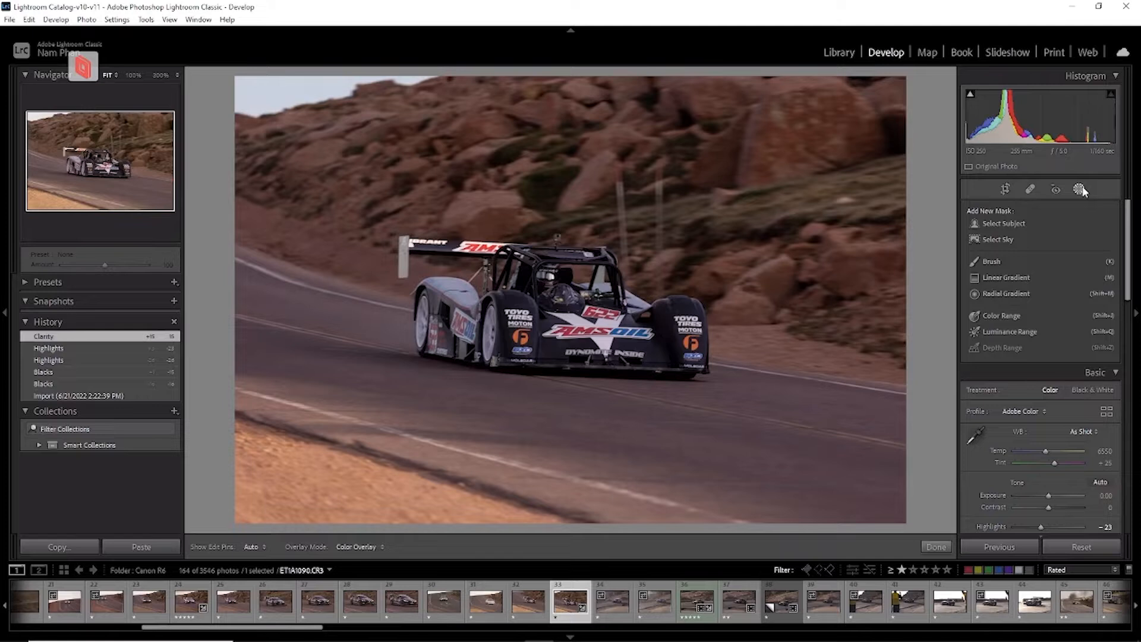
pyautogui.click(1004, 226)
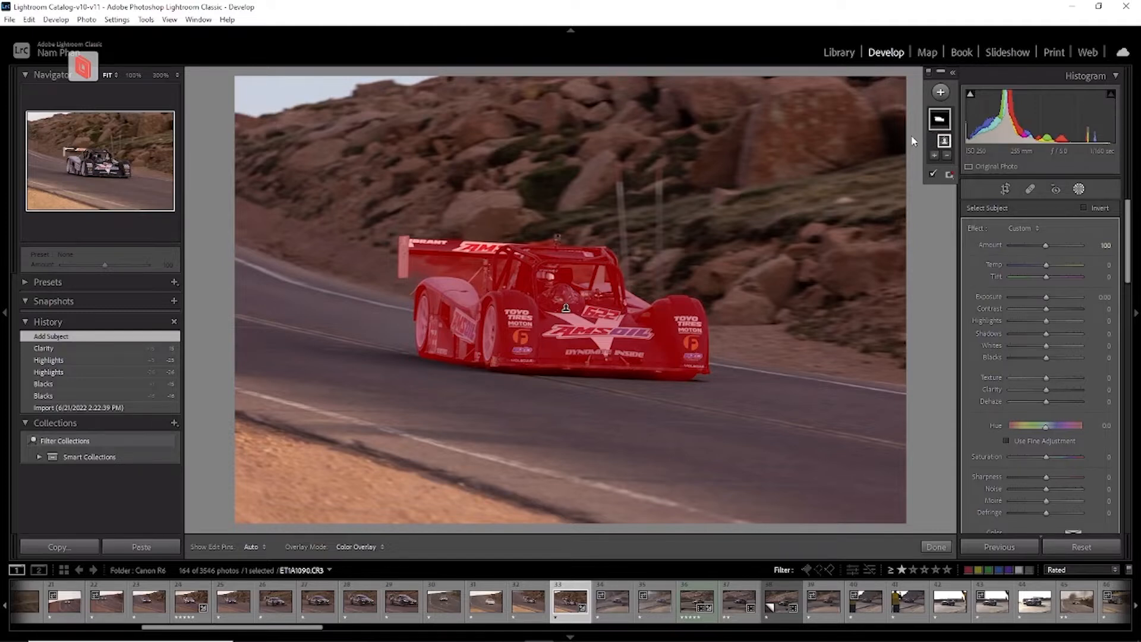
# Subtract the background between the rear wing and the rear fender from the car mask with a size 12 brush.
pyautogui.click(458, 262)
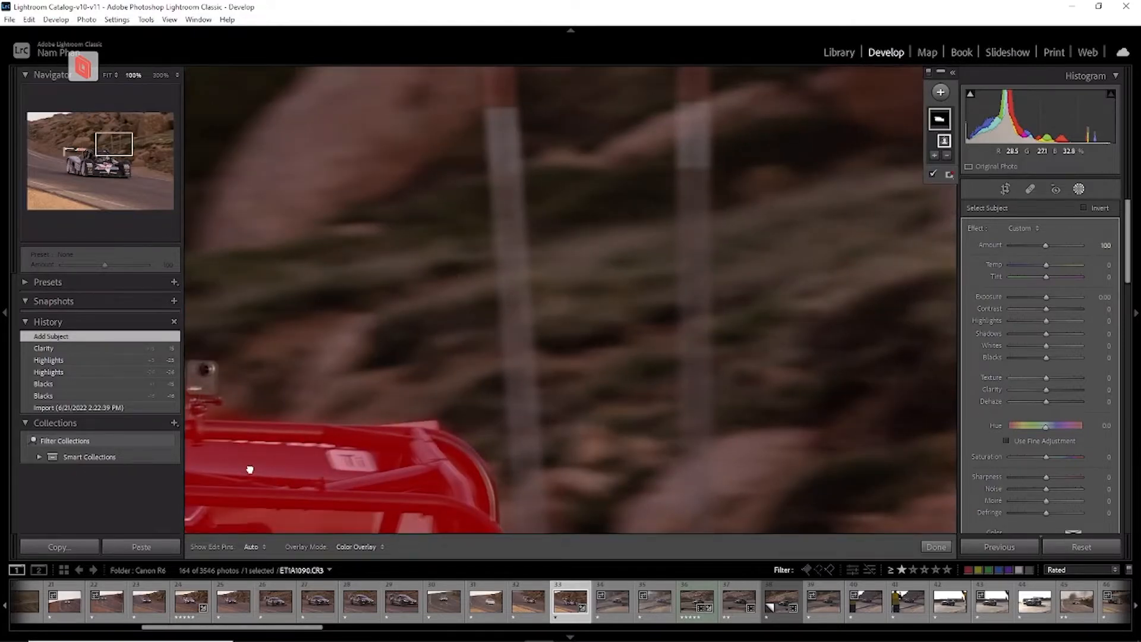
pyautogui.moveTo(249, 470); pyautogui.dragTo(846, 211)
pyautogui.moveTo(665, 212); pyautogui.dragTo(773, 318)
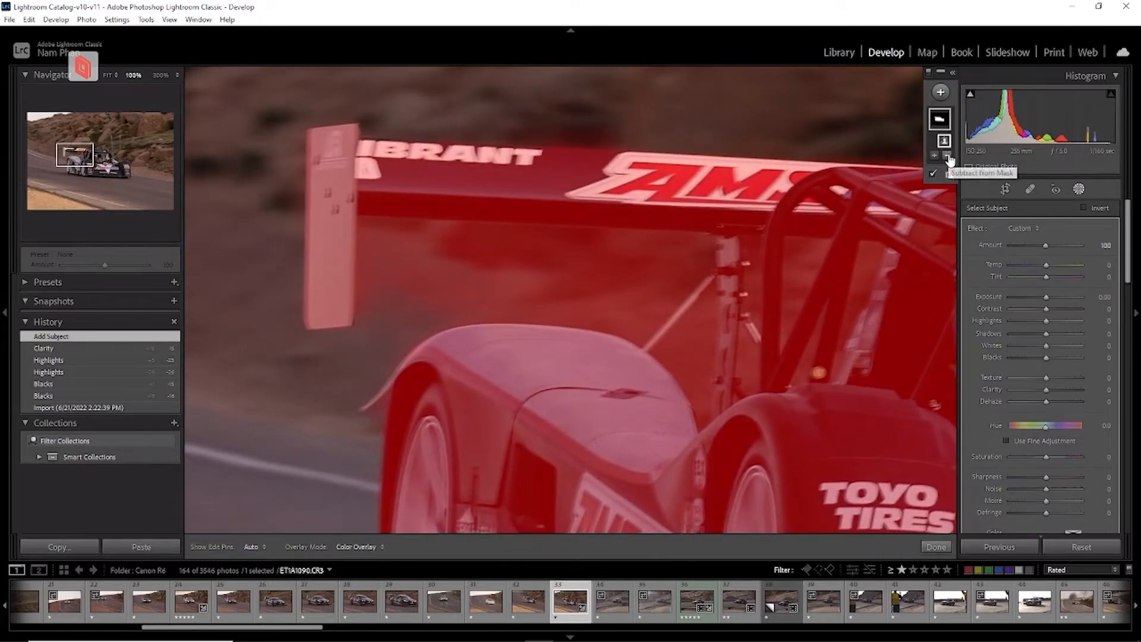
pyautogui.click(948, 157)
pyautogui.click(961, 220)
pyautogui.click(507, 272)
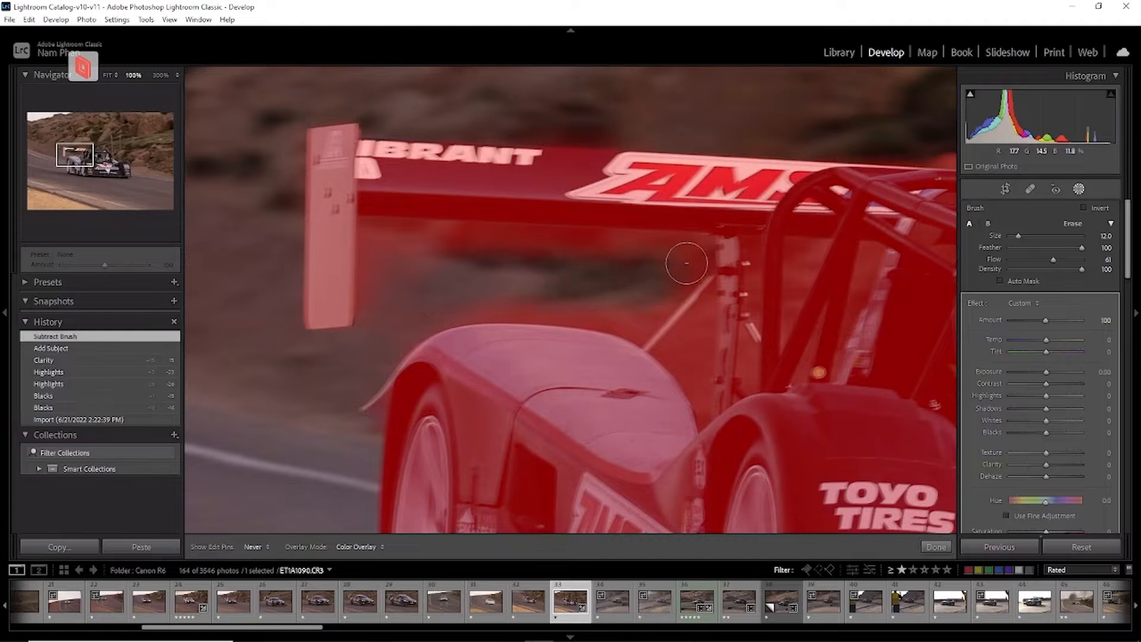
pyautogui.moveTo(466, 256)
pyautogui.mouseDown()
pyautogui.moveTo(384, 257)
pyautogui.moveTo(393, 280)
pyautogui.moveTo(388, 256)
pyautogui.mouseUp()
pyautogui.press('h')
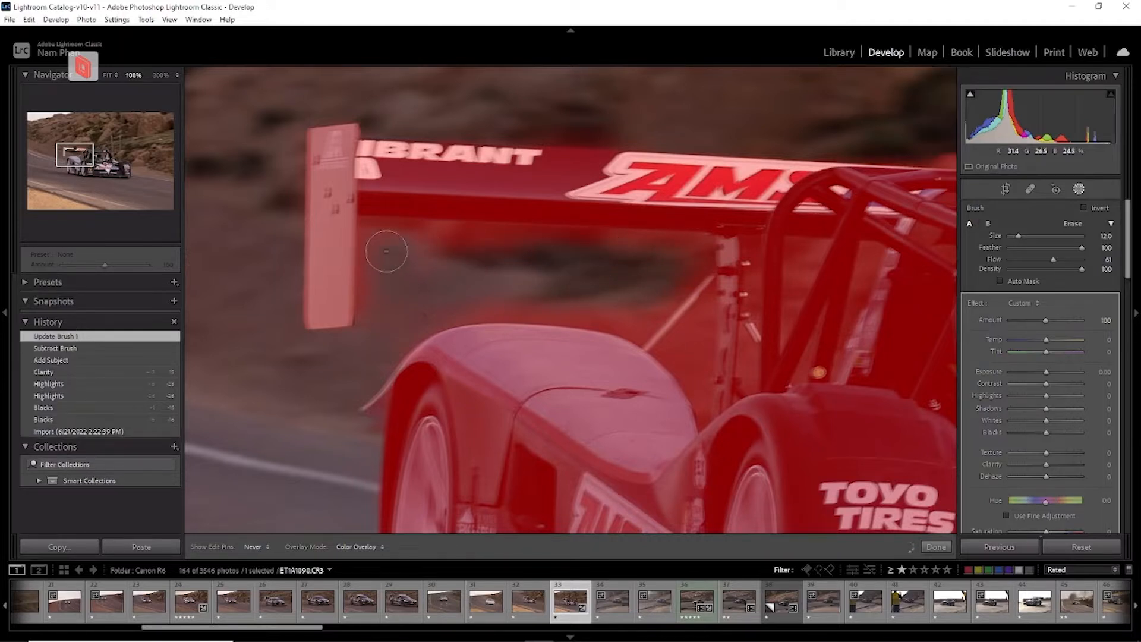
pyautogui.moveTo(578, 257)
pyautogui.mouseDown()
pyautogui.moveTo(658, 273)
pyautogui.moveTo(654, 286)
pyautogui.mouseUp()
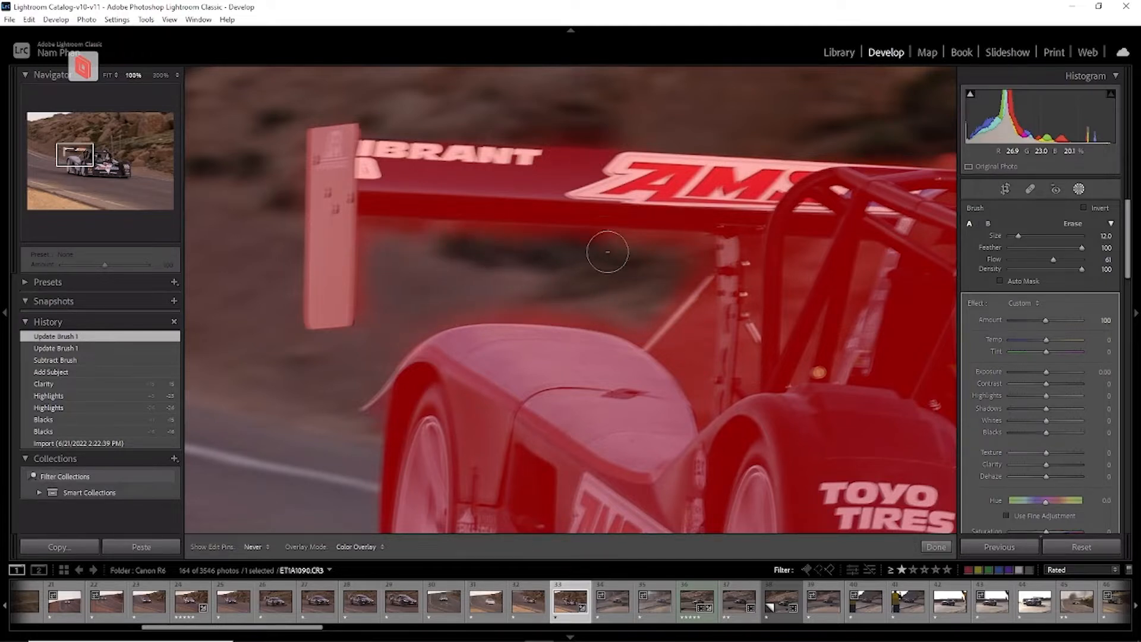
pyautogui.press('h')
pyautogui.click(654, 292)
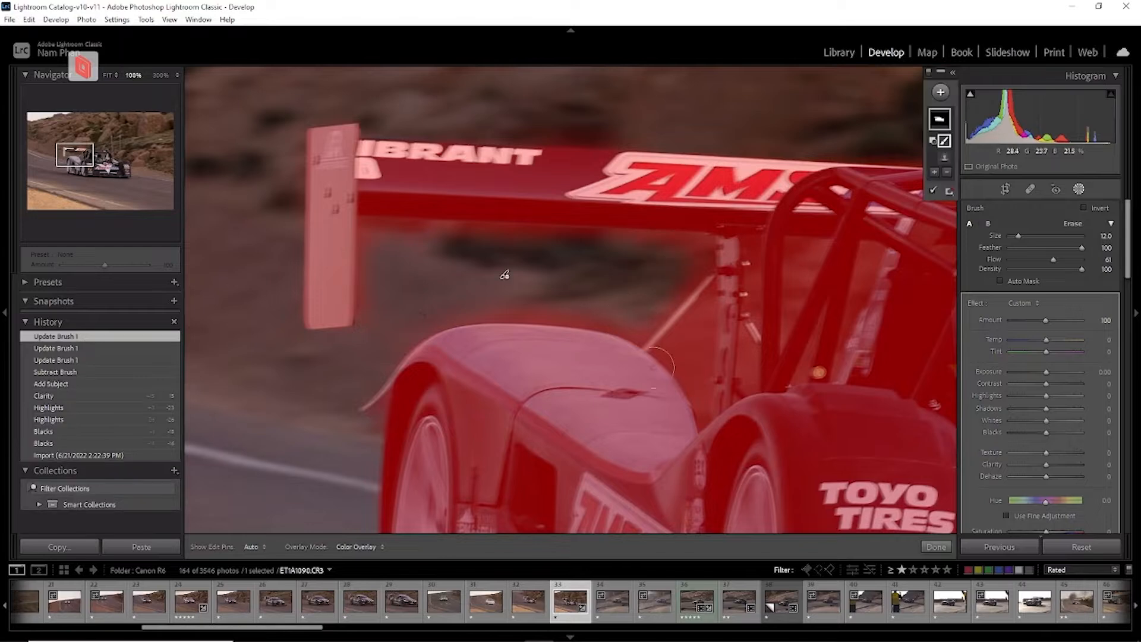
# Brush the background seen through the cockpit opening beside the driver's helmet out of the car mask.
pyautogui.moveTo(692, 390)
pyautogui.mouseDown()
pyautogui.moveTo(482, 232)
pyautogui.moveTo(392, 211)
pyautogui.mouseUp()
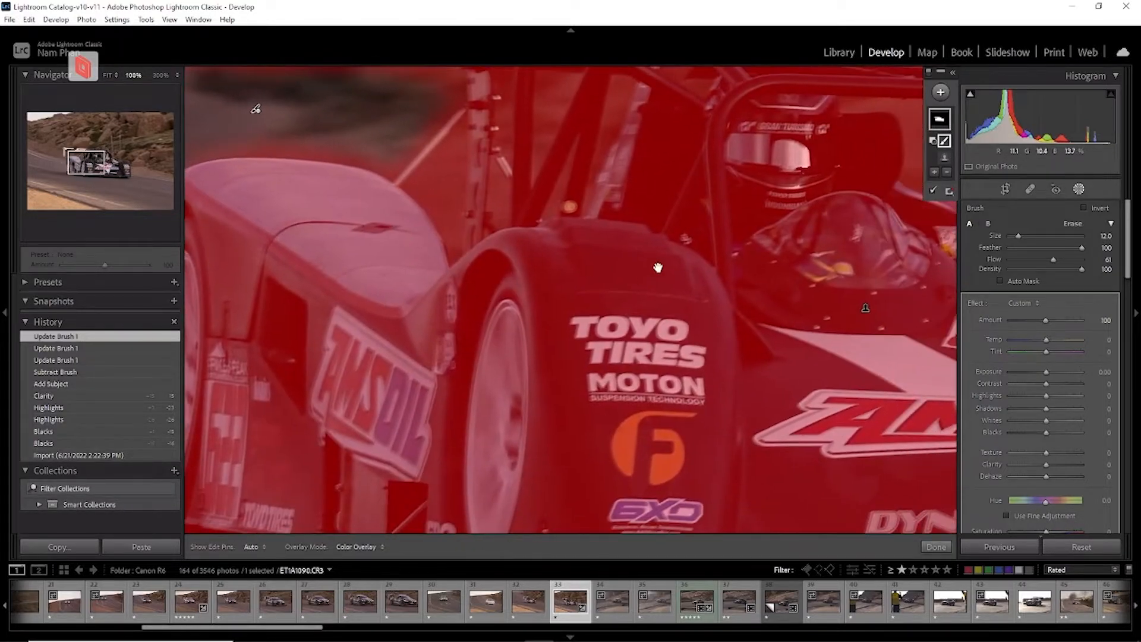
pyautogui.moveTo(658, 268); pyautogui.dragTo(423, 374)
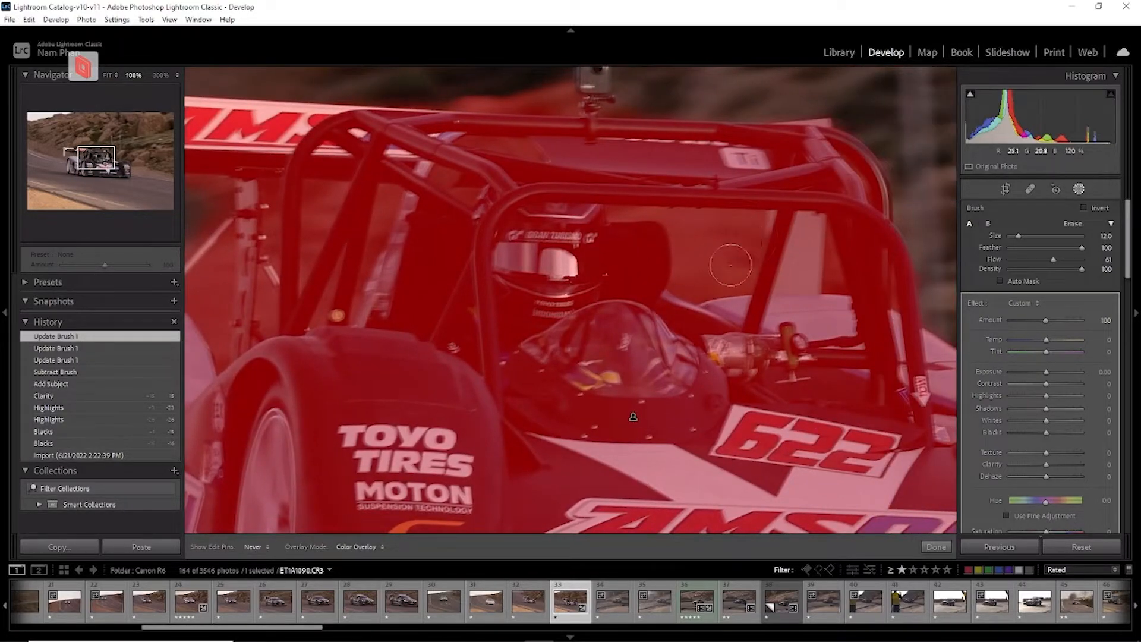
pyautogui.press('h')
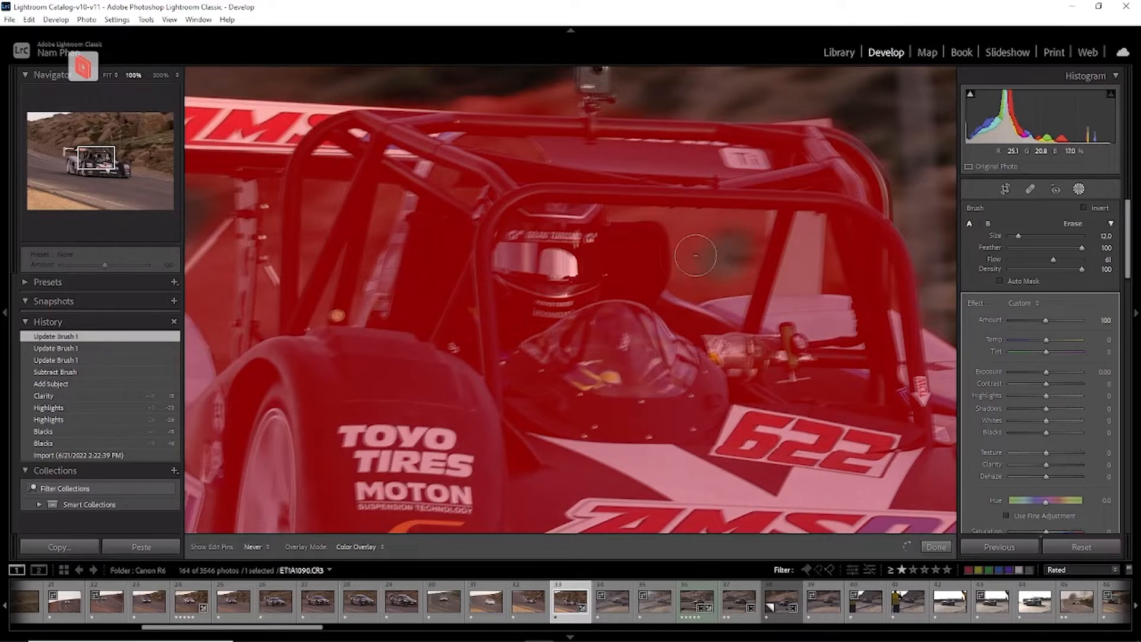
pyautogui.moveTo(687, 246)
pyautogui.mouseDown()
pyautogui.moveTo(720, 236)
pyautogui.moveTo(689, 233)
pyautogui.moveTo(748, 228)
pyautogui.moveTo(735, 235)
pyautogui.moveTo(744, 237)
pyautogui.moveTo(729, 278)
pyautogui.moveTo(701, 278)
pyautogui.moveTo(698, 244)
pyautogui.mouseUp()
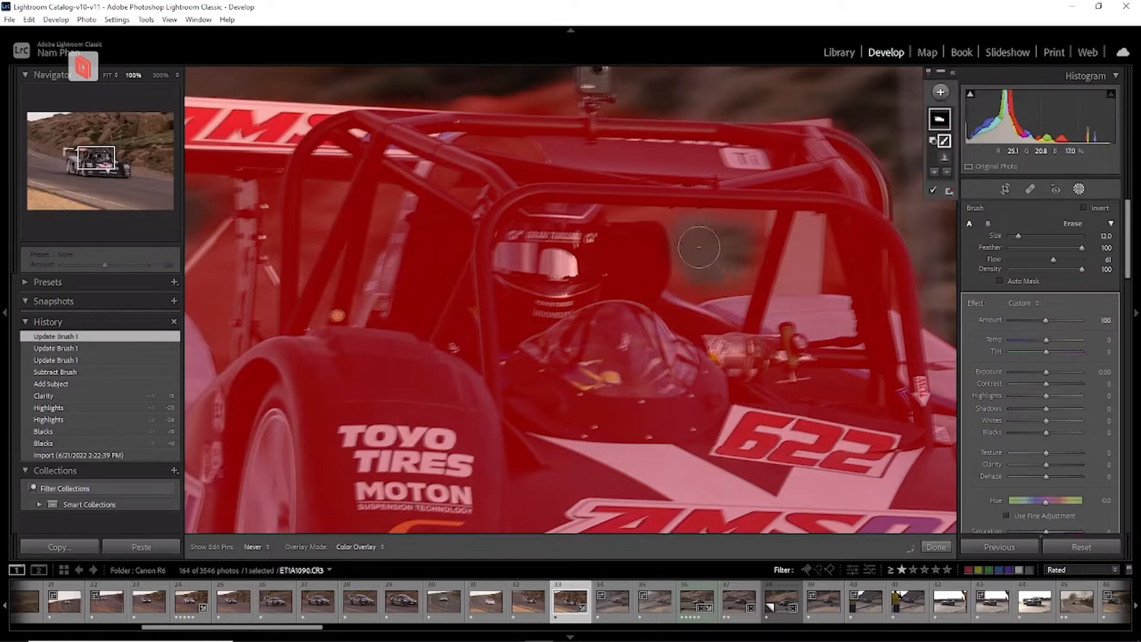
# Reduce the subtracting brush size to 9 and remove the background around the rear wing's support struts from the car mask.
pyautogui.moveTo(531, 336); pyautogui.dragTo(823, 309)
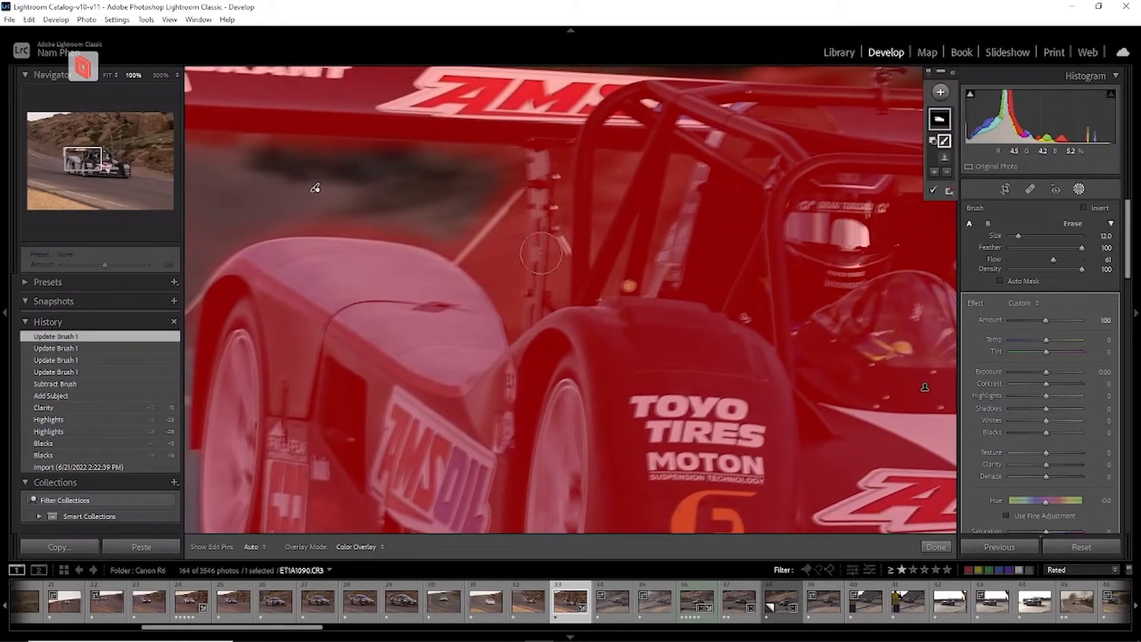
pyautogui.scroll(-2, 517, 244)
pyautogui.press('h')
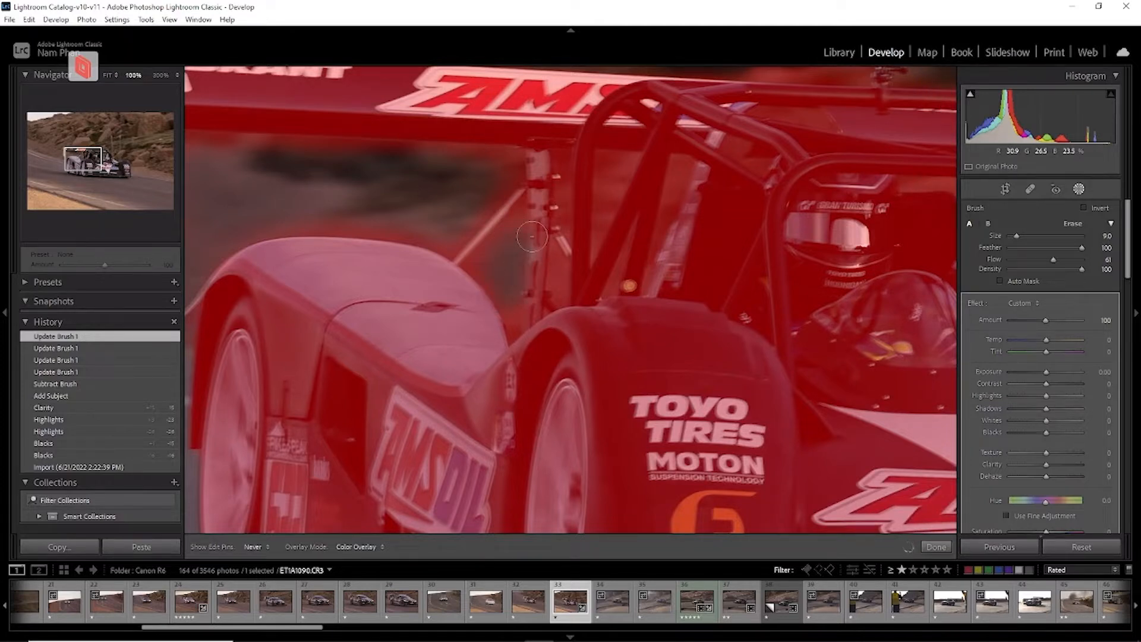
pyautogui.moveTo(532, 237); pyautogui.dragTo(504, 270)
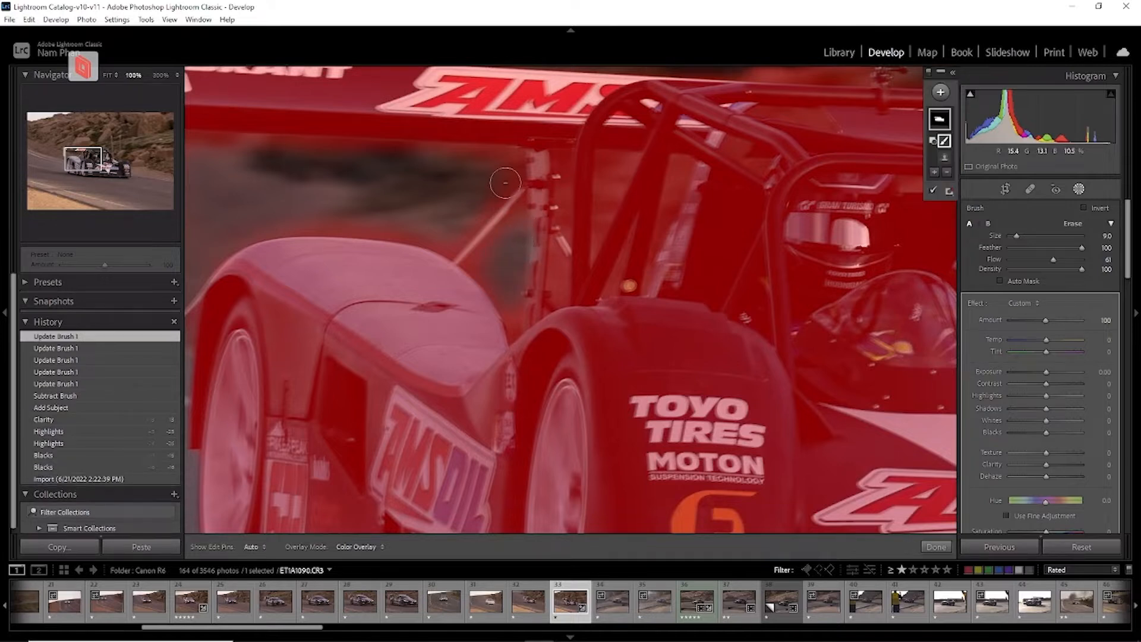
pyautogui.moveTo(505, 183)
pyautogui.mouseDown()
pyautogui.moveTo(449, 181)
pyautogui.moveTo(402, 229)
pyautogui.moveTo(306, 223)
pyautogui.mouseUp()
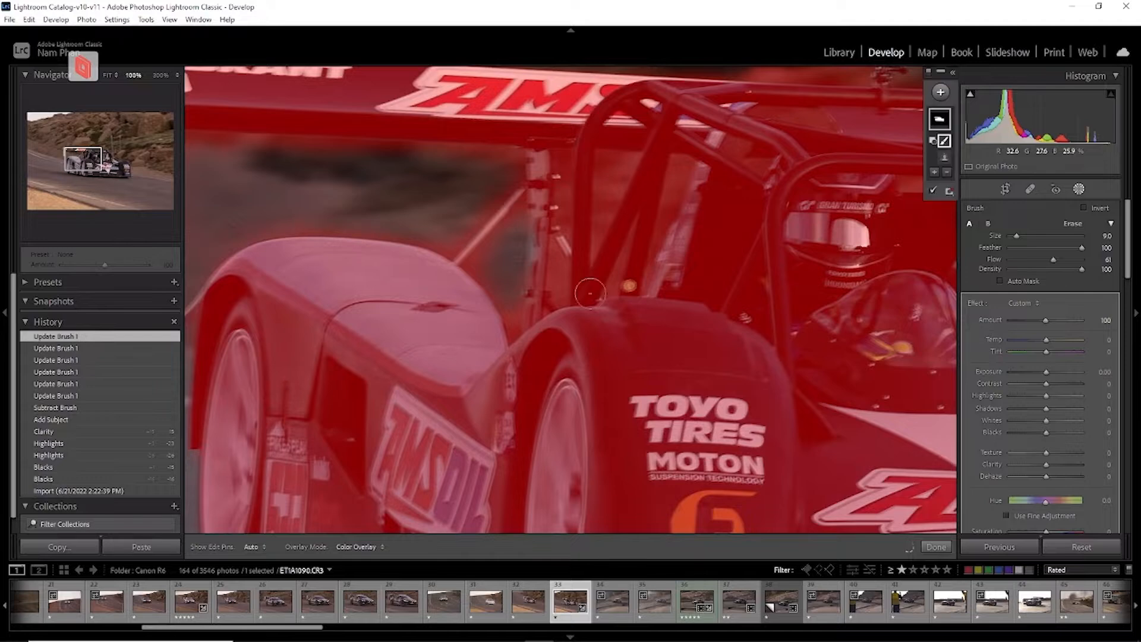
# Check the car mask's edges and subtract the remaining background in the cockpit gap behind the driver's headrest.
pyautogui.press('space')
pyautogui.moveTo(598, 345); pyautogui.dragTo(782, 133)
pyautogui.moveTo(664, 319); pyautogui.dragTo(420, 229)
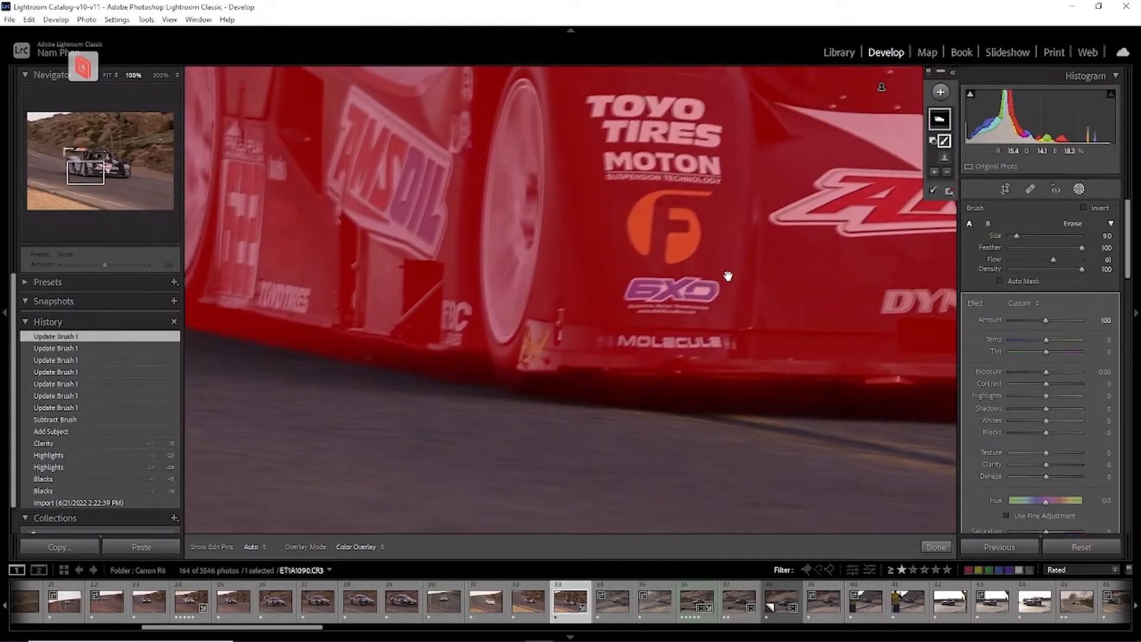
pyautogui.moveTo(729, 276); pyautogui.dragTo(457, 365)
pyautogui.moveTo(666, 289); pyautogui.dragTo(482, 455)
pyautogui.moveTo(698, 374); pyautogui.dragTo(525, 262)
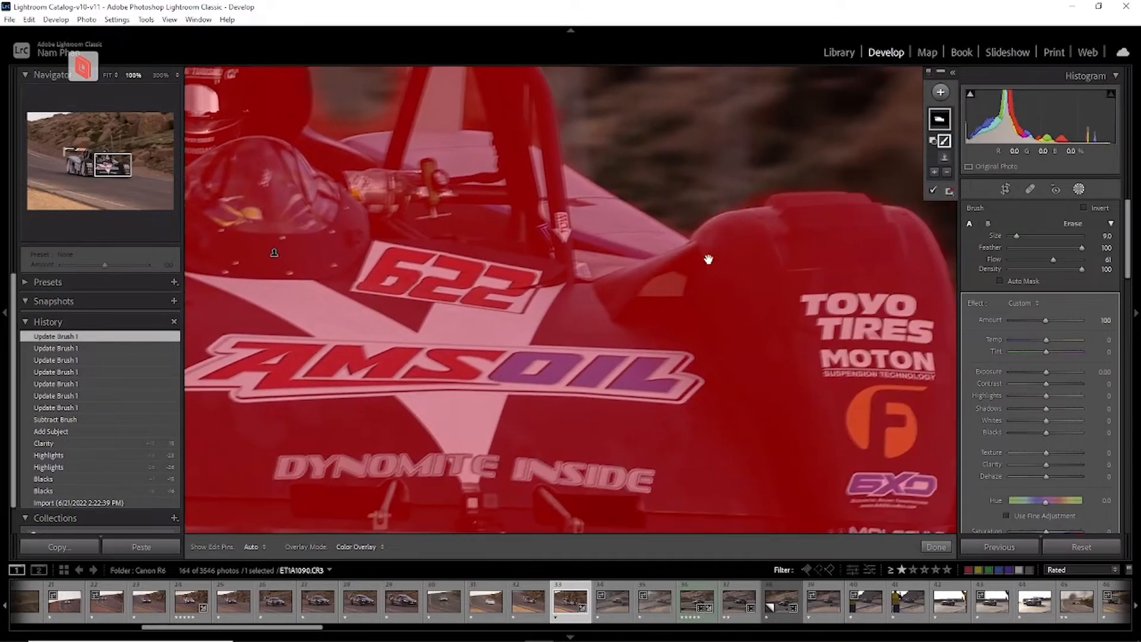
pyautogui.moveTo(709, 260); pyautogui.dragTo(752, 430)
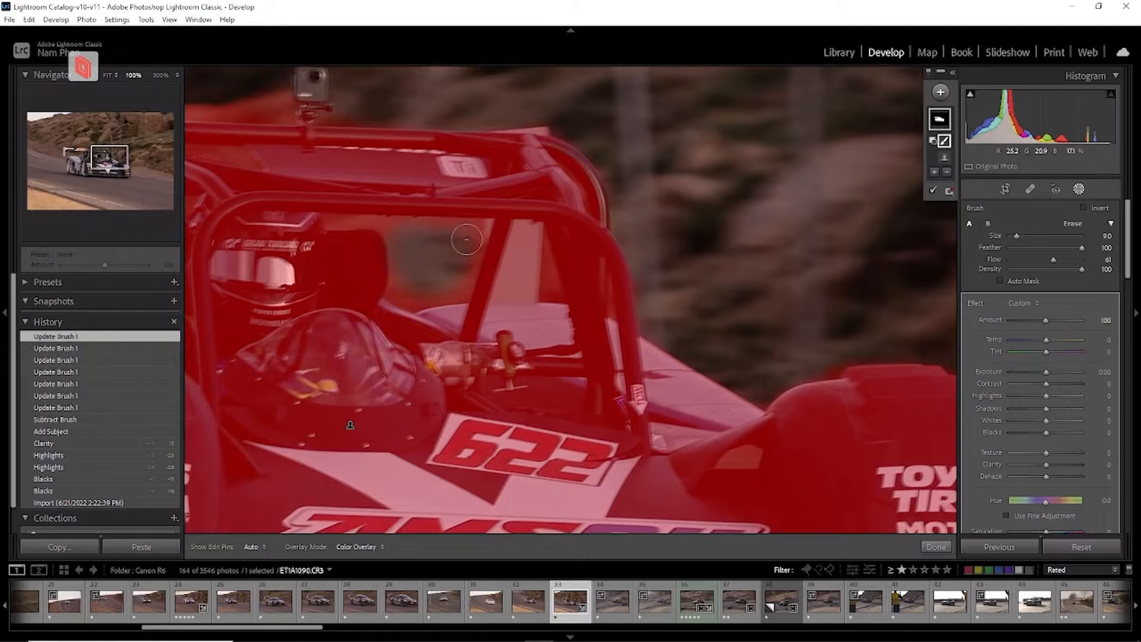
pyautogui.press('h')
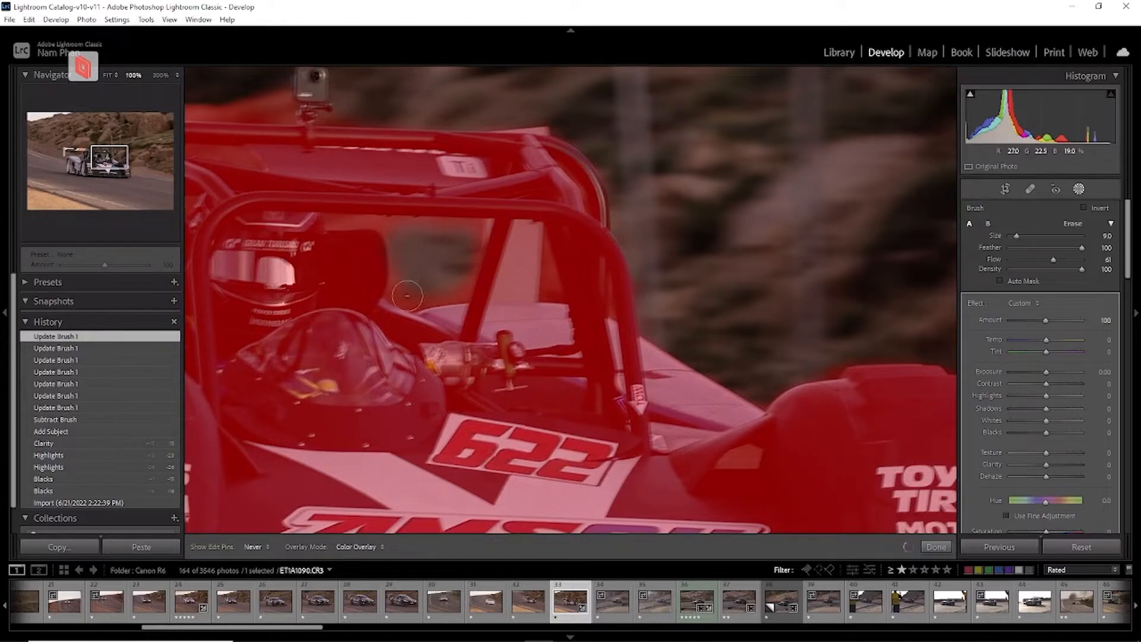
pyautogui.moveTo(407, 296)
pyautogui.mouseDown()
pyautogui.moveTo(418, 244)
pyautogui.moveTo(443, 252)
pyautogui.moveTo(416, 249)
pyautogui.mouseUp()
pyautogui.moveTo(453, 284); pyautogui.dragTo(528, 369)
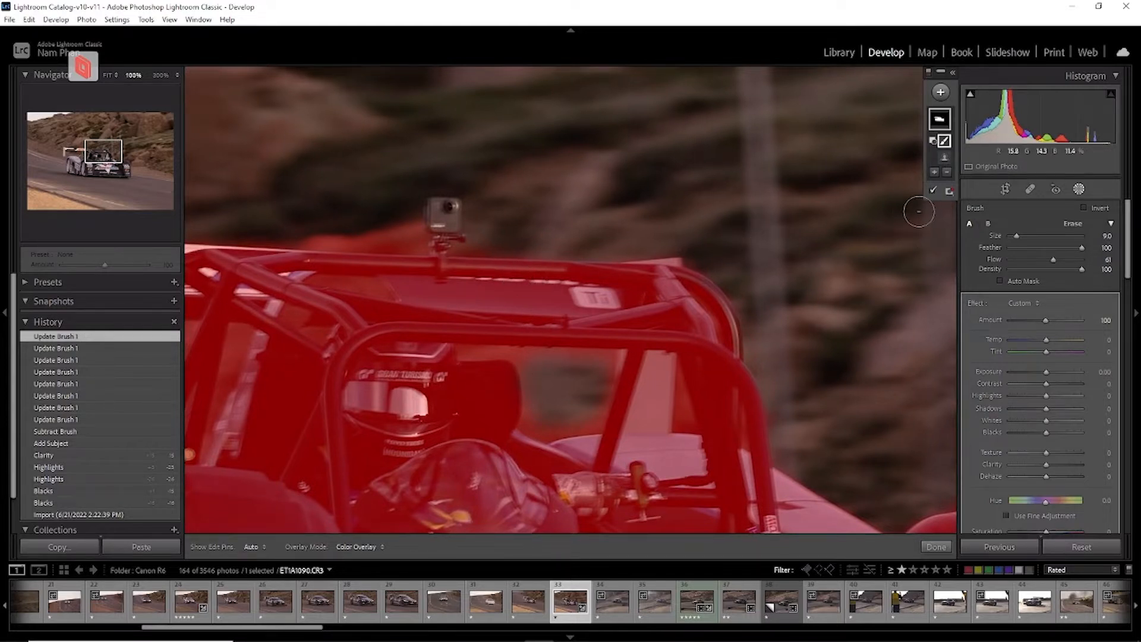
# Set the car mask's Exposure to 0.15 and compare the result with the Add Subject history state.
pyautogui.press('z')
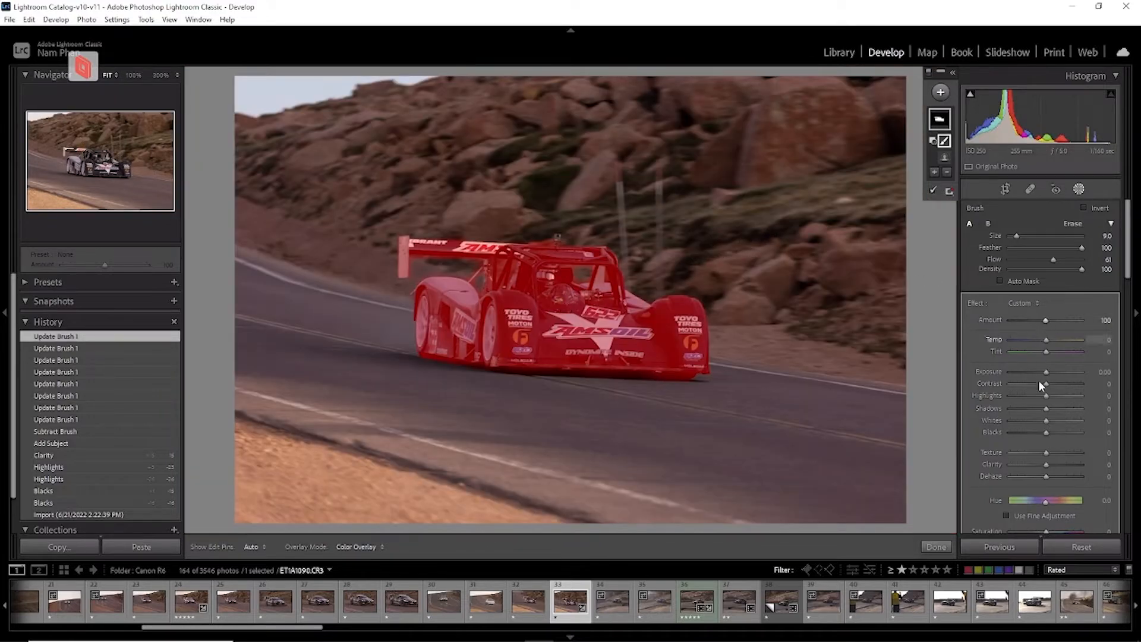
pyautogui.click(1094, 373)
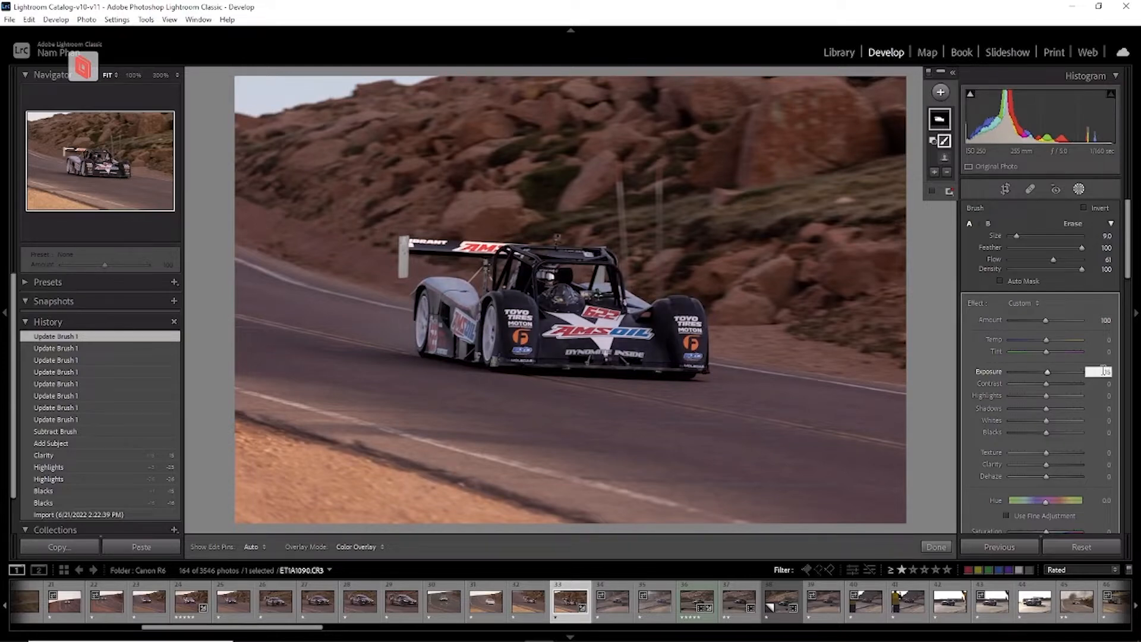
pyautogui.press('Return')
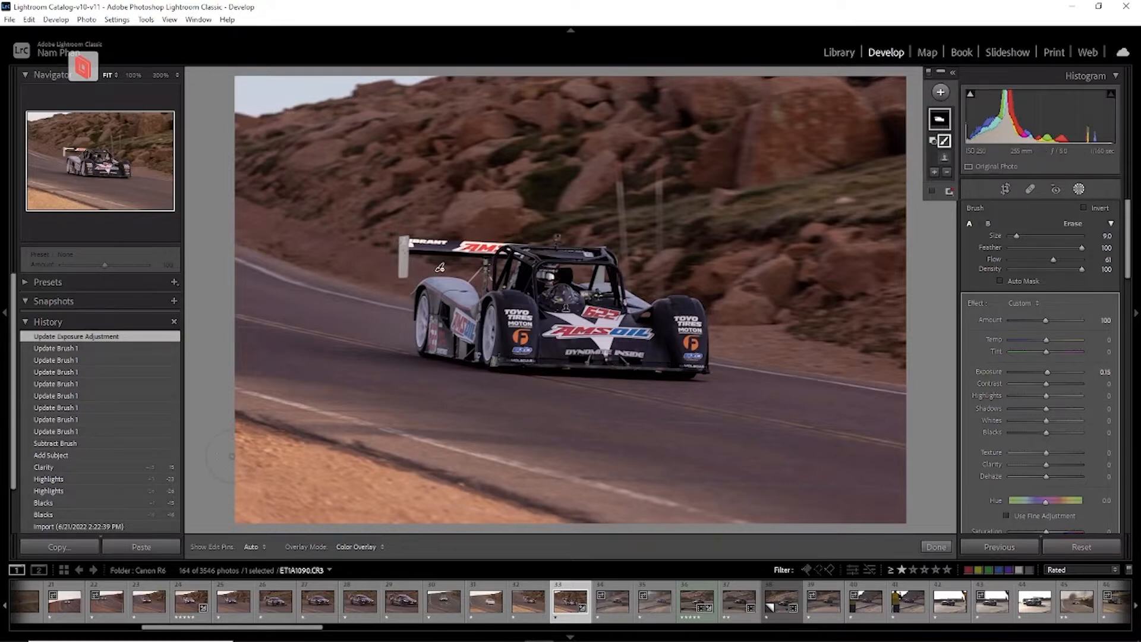
pyautogui.click(79, 456)
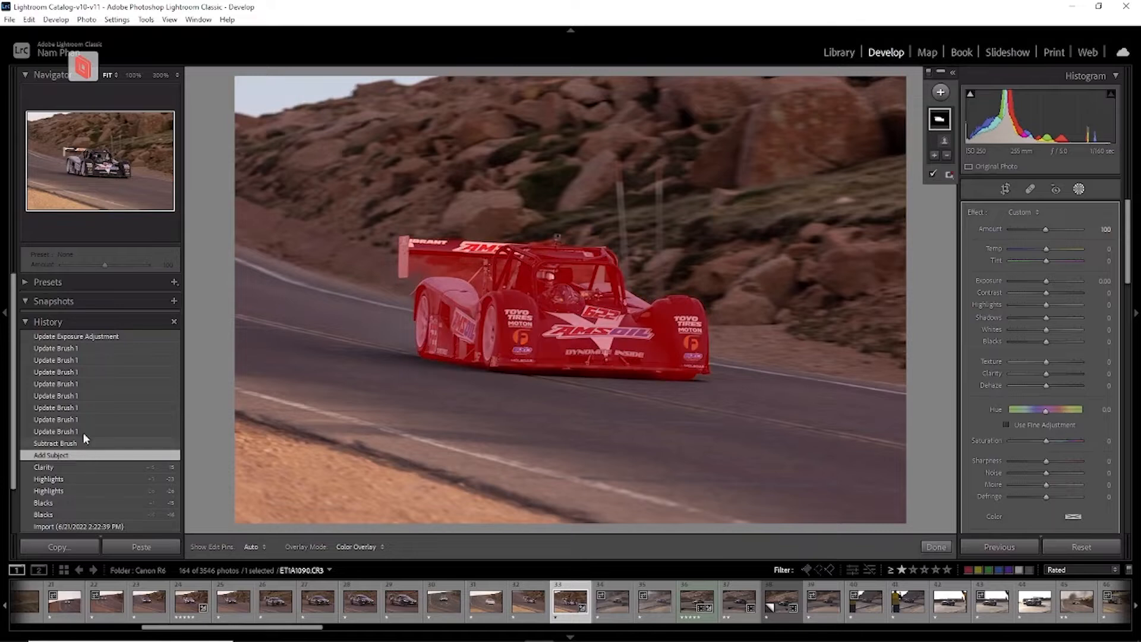
pyautogui.click(86, 339)
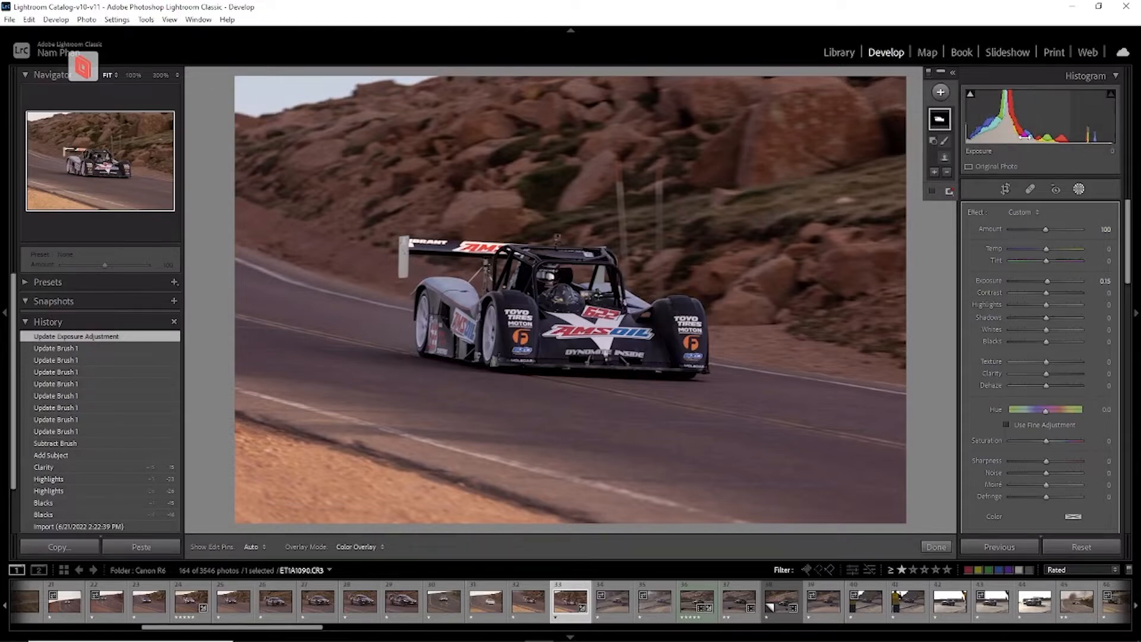
# Create a second mask with Select Subject and delete its subject component, keeping the empty mask.
pyautogui.click(942, 93)
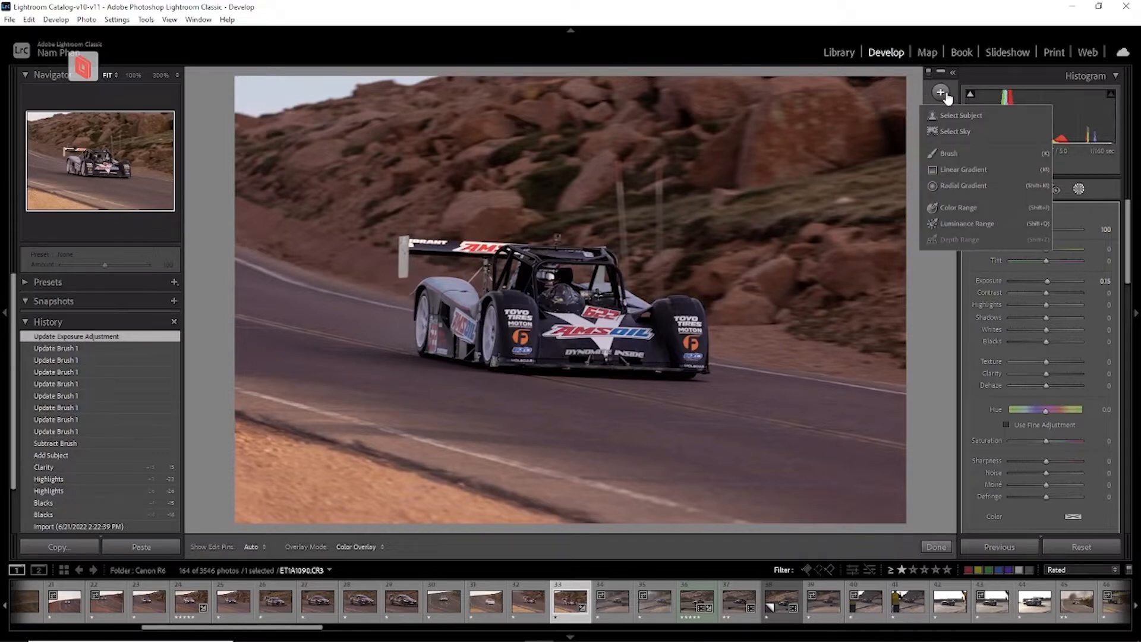
pyautogui.click(970, 119)
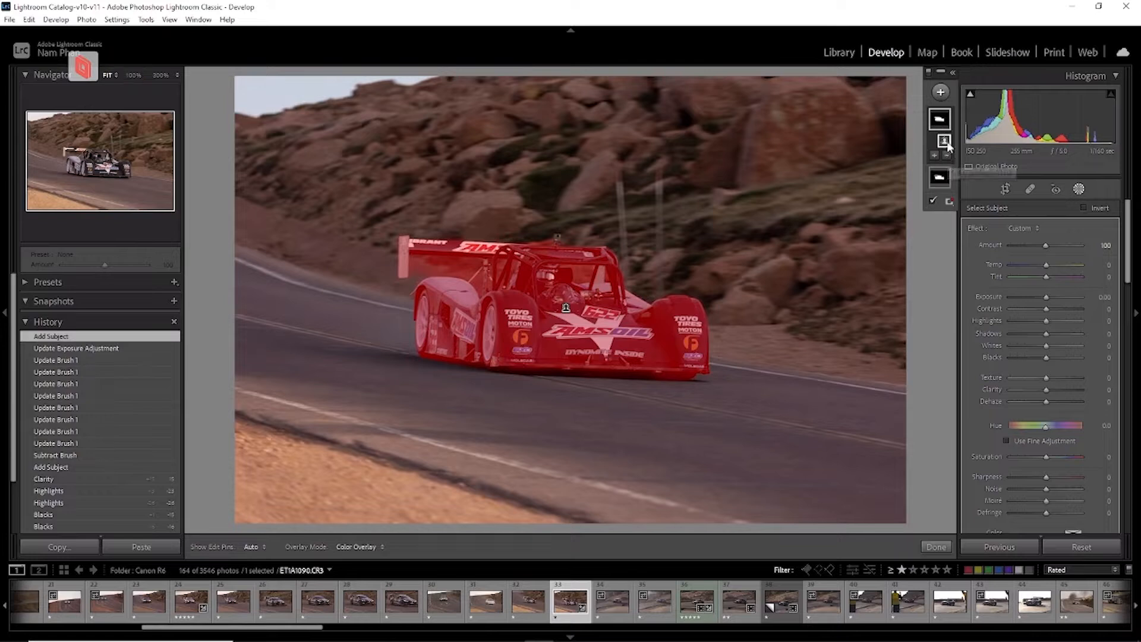
pyautogui.rightClick(948, 144)
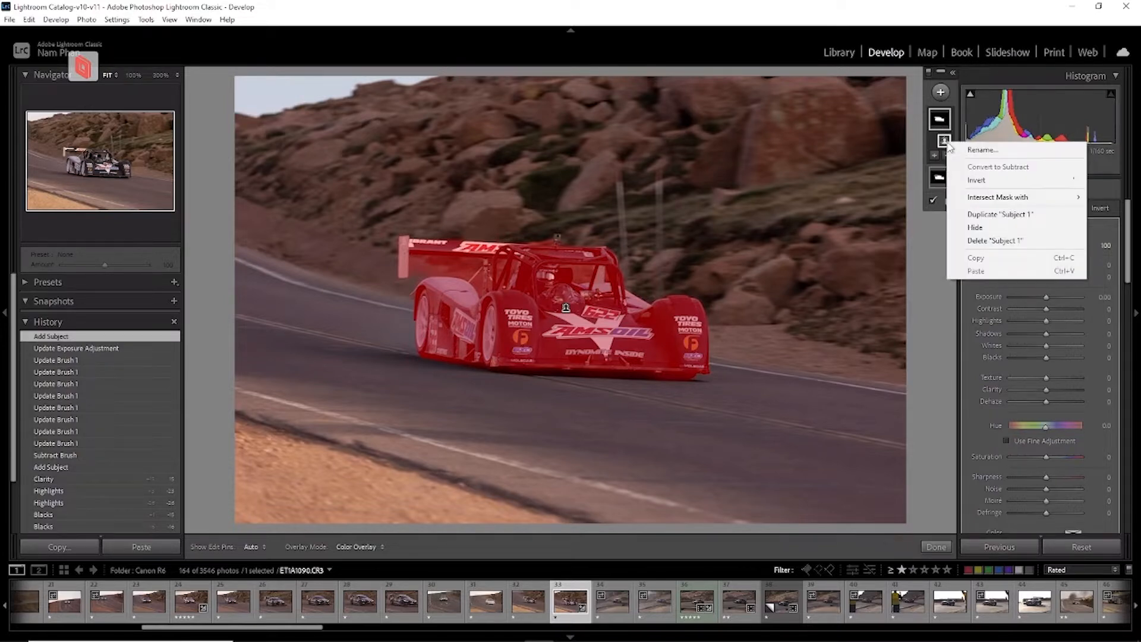
pyautogui.click(1020, 242)
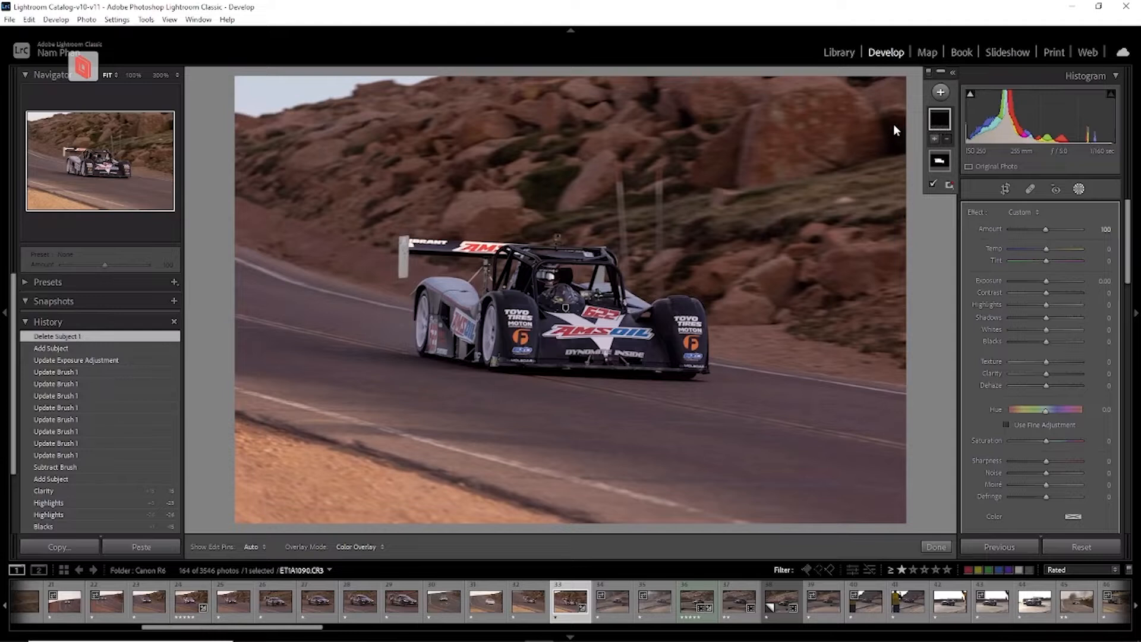
# Add the subject to the empty second mask and invert that mask to cover the background.
pyautogui.click(935, 140)
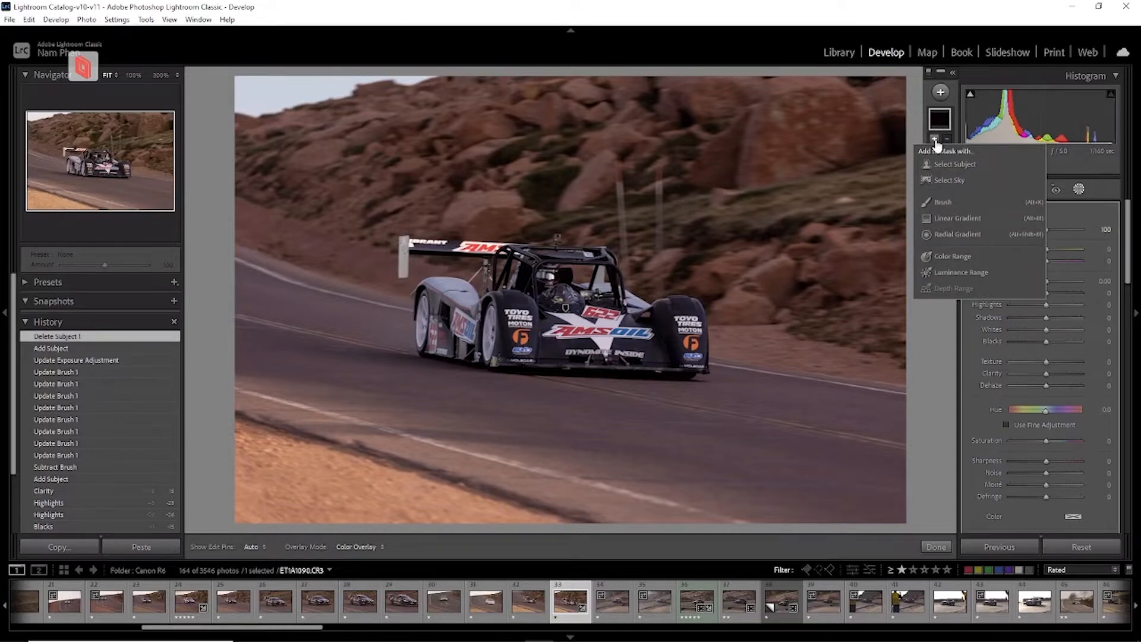
pyautogui.click(967, 163)
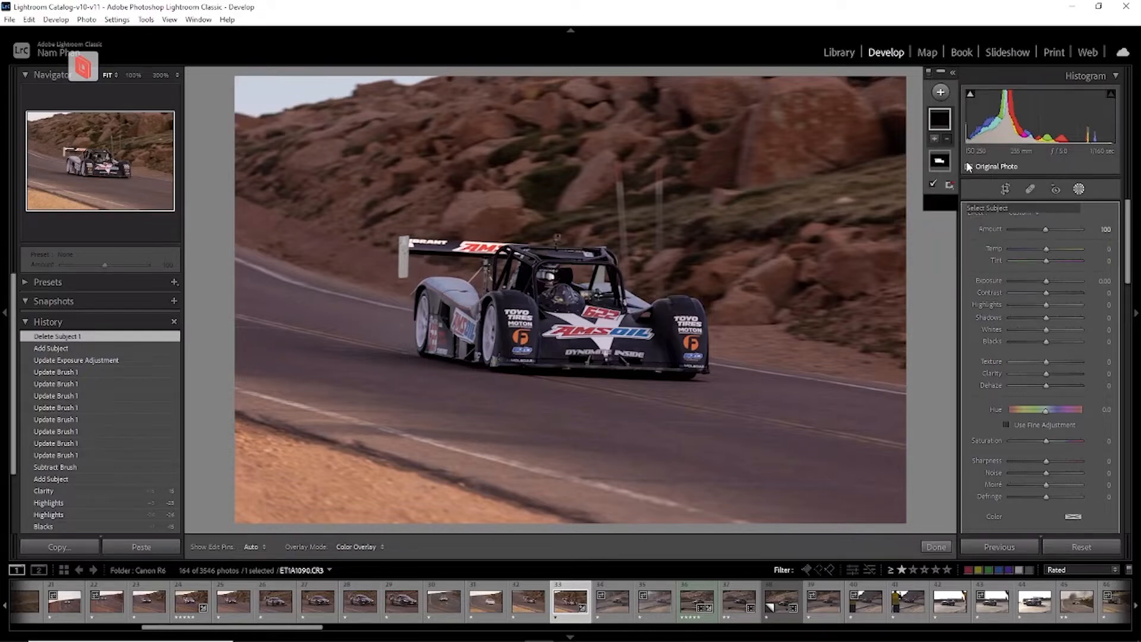
pyautogui.rightClick(940, 123)
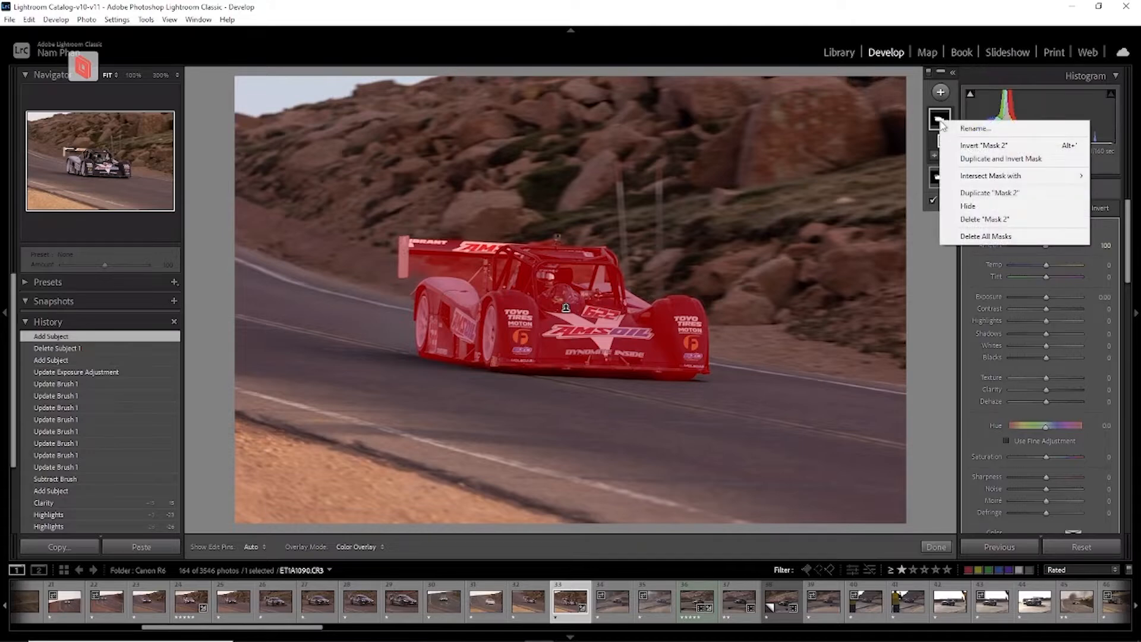
pyautogui.click(1013, 145)
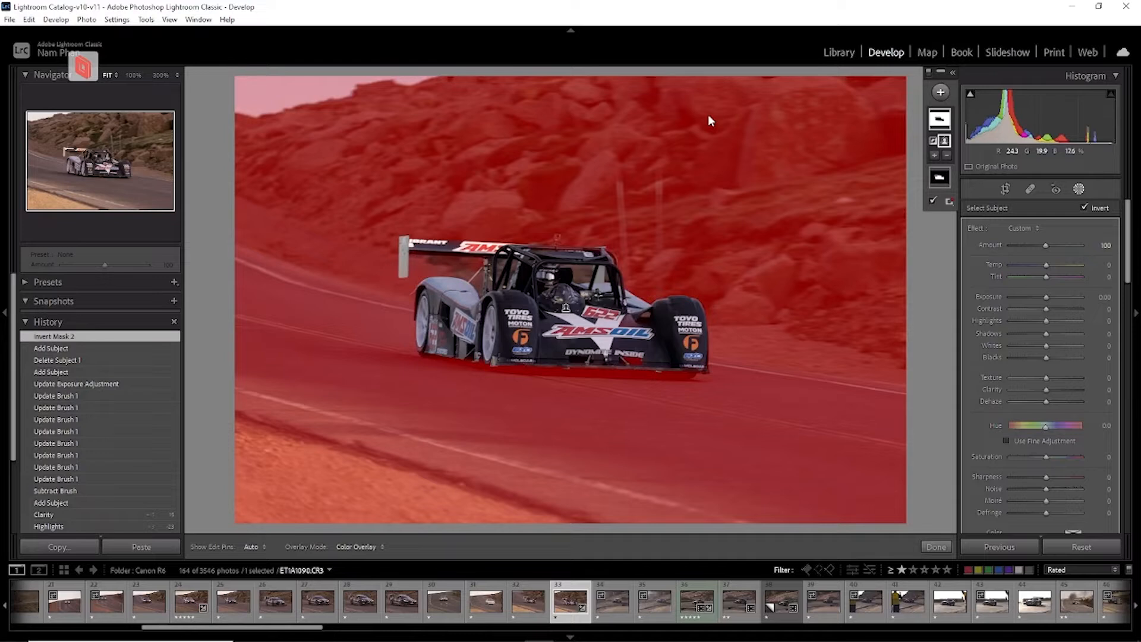
# Darken and enrich the background mask by setting its Exposure to −0.10 and Saturation to 26.
pyautogui.click(936, 157)
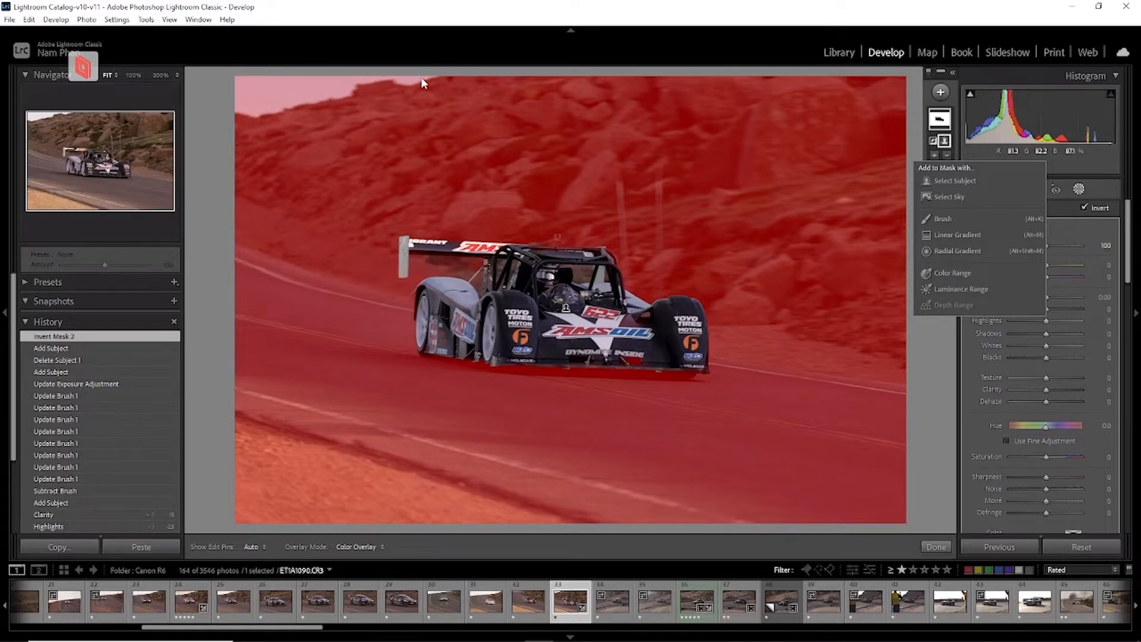
pyautogui.click(710, 18)
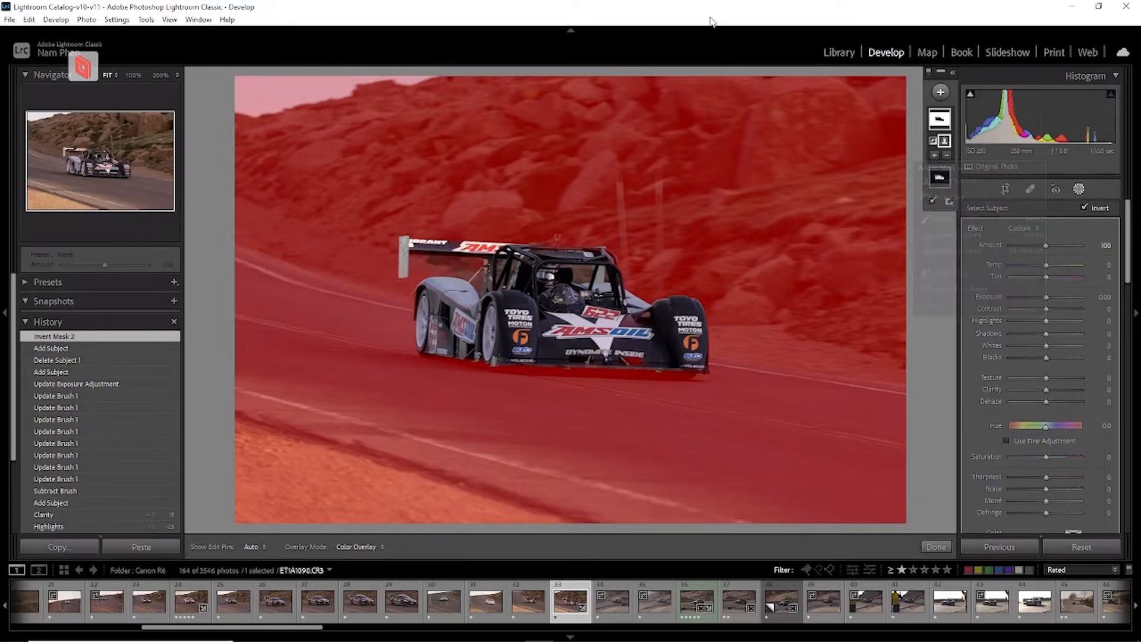
pyautogui.moveTo(1045, 297)
pyautogui.mouseDown()
pyautogui.moveTo(1034, 297)
pyautogui.moveTo(1046, 303)
pyautogui.mouseUp()
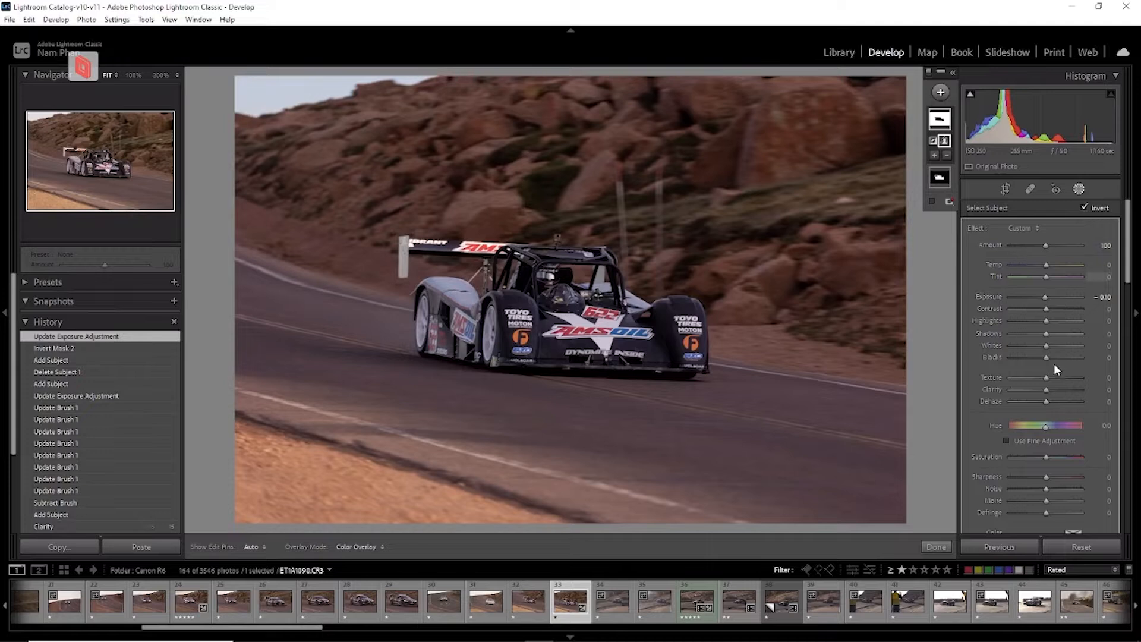
pyautogui.scroll(-2, 1052, 370)
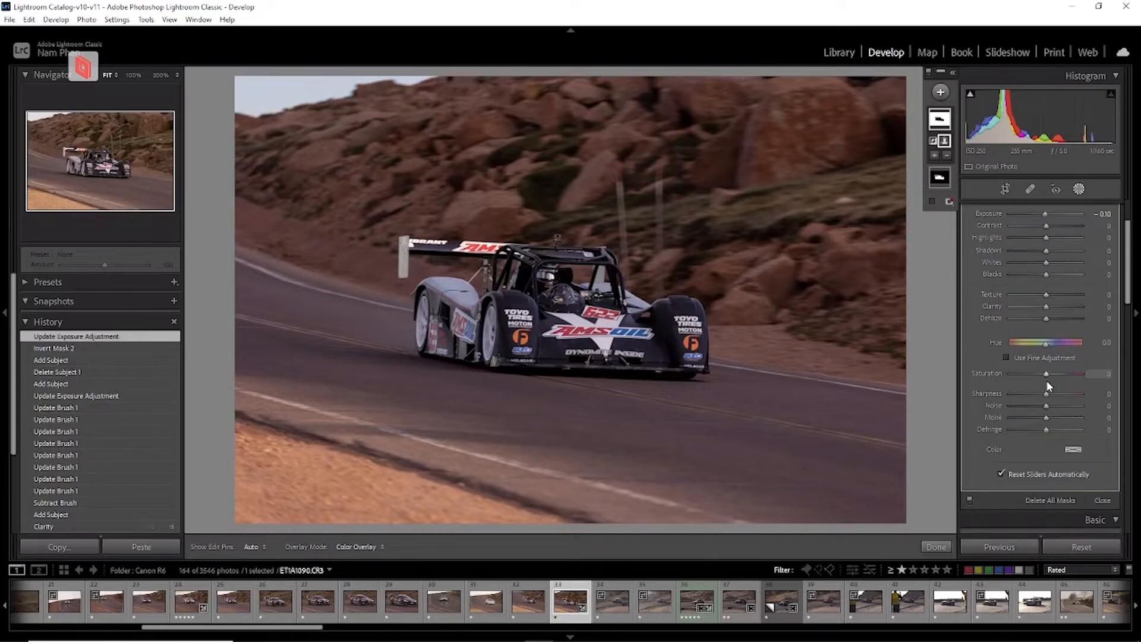
pyautogui.moveTo(1047, 372); pyautogui.dragTo(1053, 380)
pyautogui.moveTo(1051, 373); pyautogui.dragTo(1056, 375)
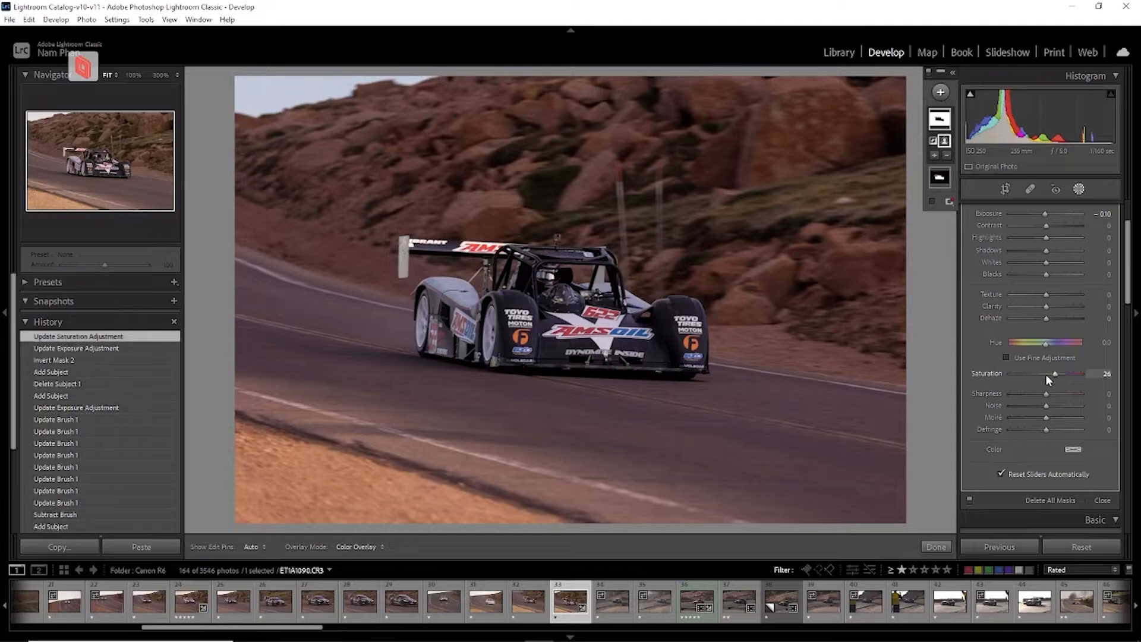
# Compare the background edits with the Invert Mask 2 and exposure history states, return to the saturation state and close masking.
pyautogui.click(86, 360)
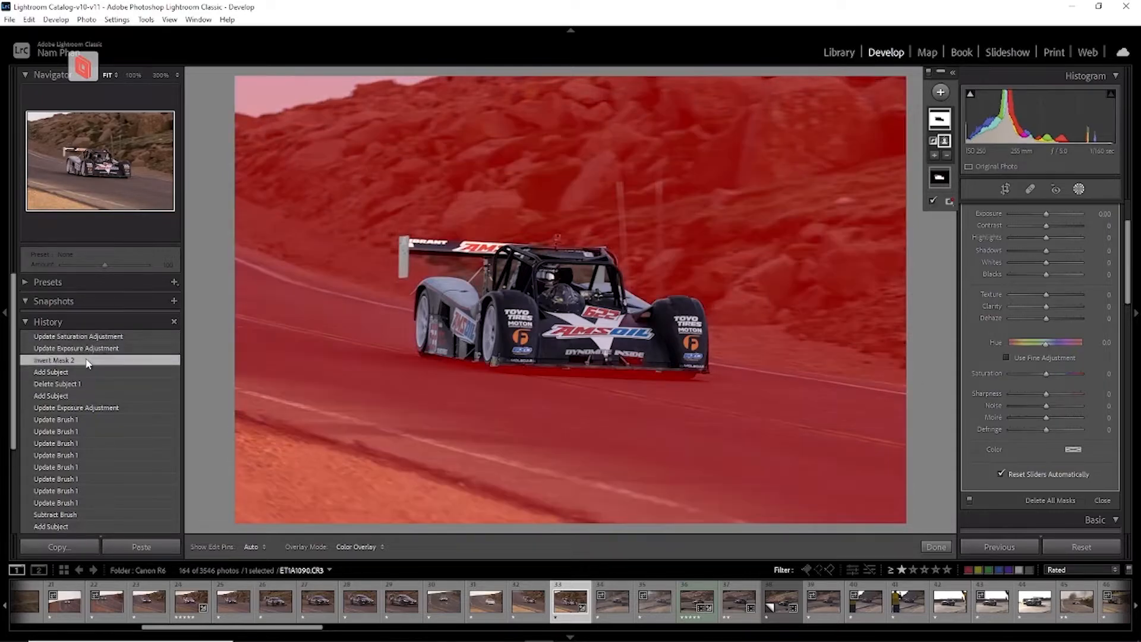
pyautogui.click(98, 350)
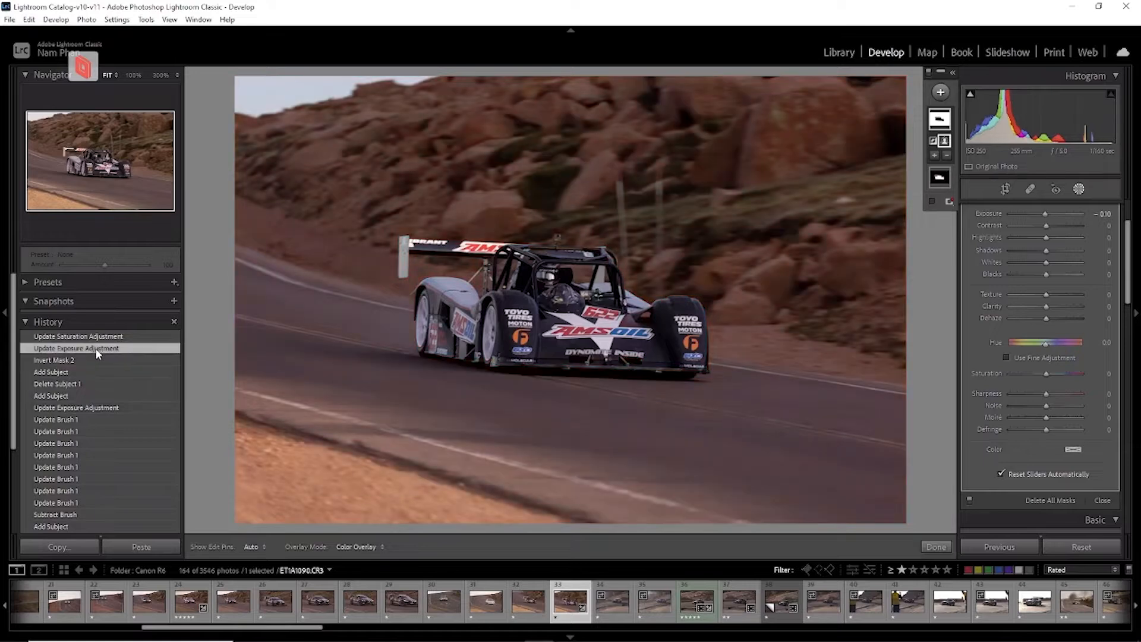
pyautogui.click(108, 338)
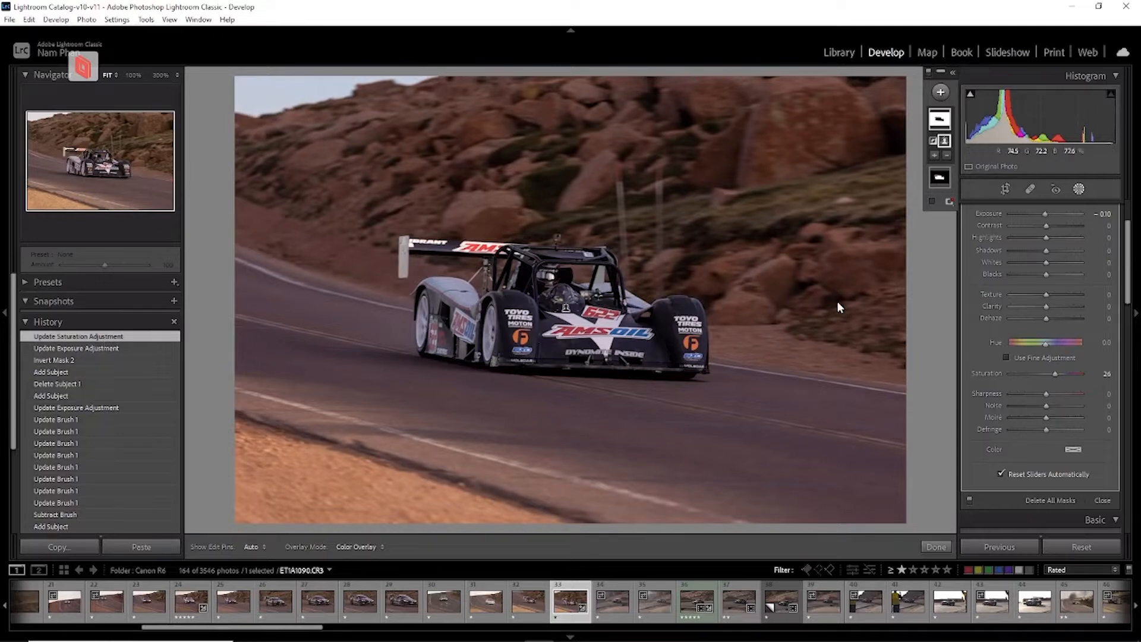
pyautogui.scroll(-2, 1027, 408)
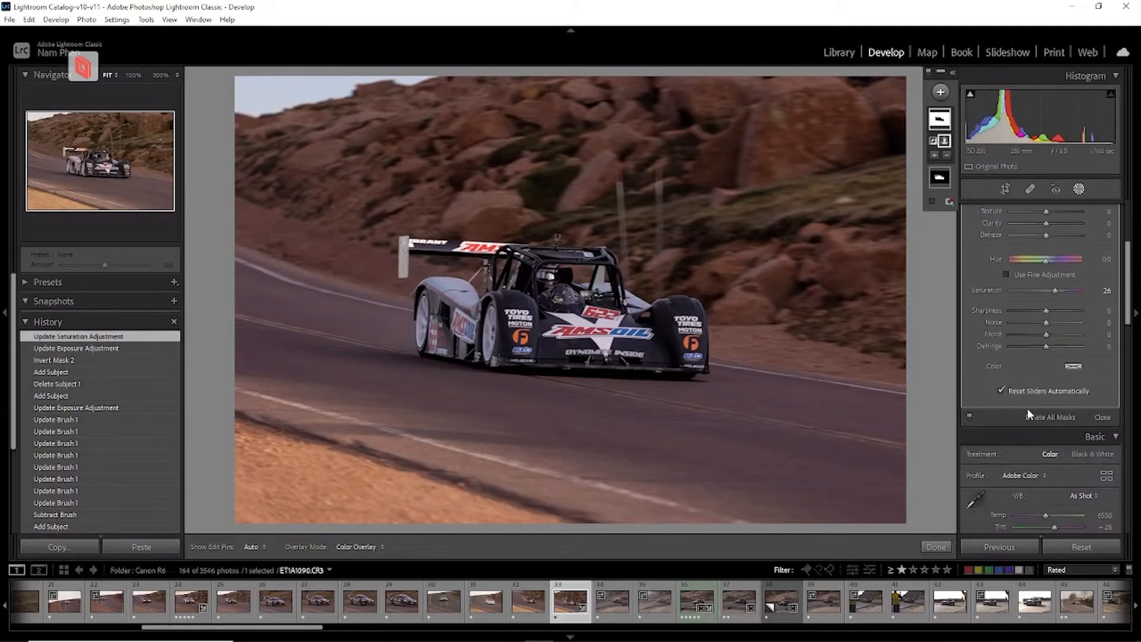
pyautogui.scroll(-5, 1080, 459)
pyautogui.scroll(5, 1077, 446)
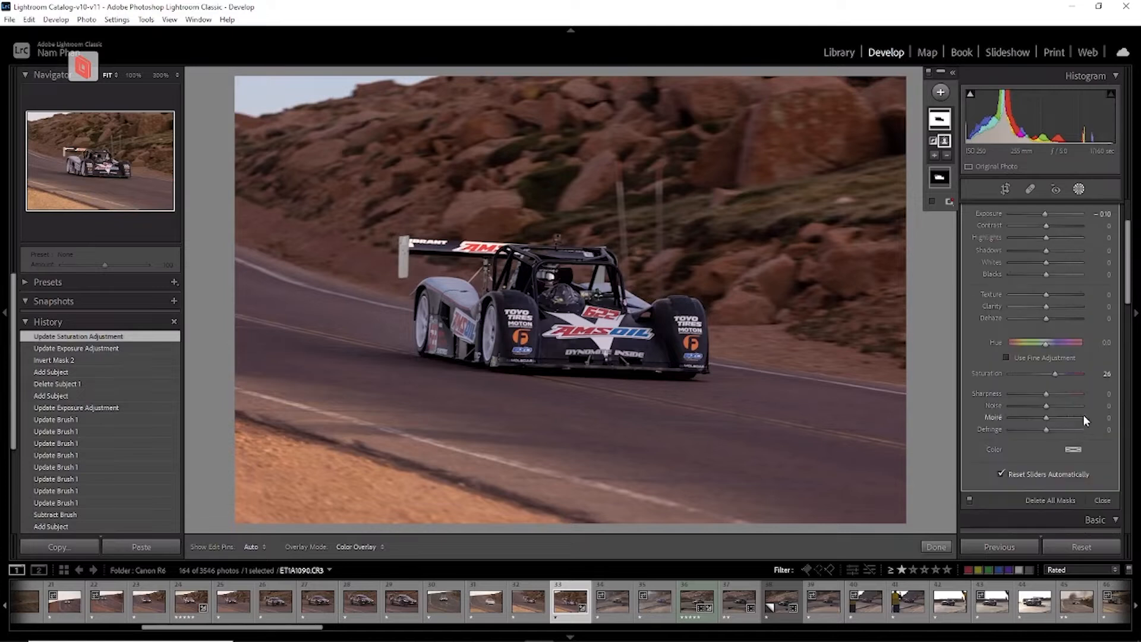
pyautogui.click(1101, 501)
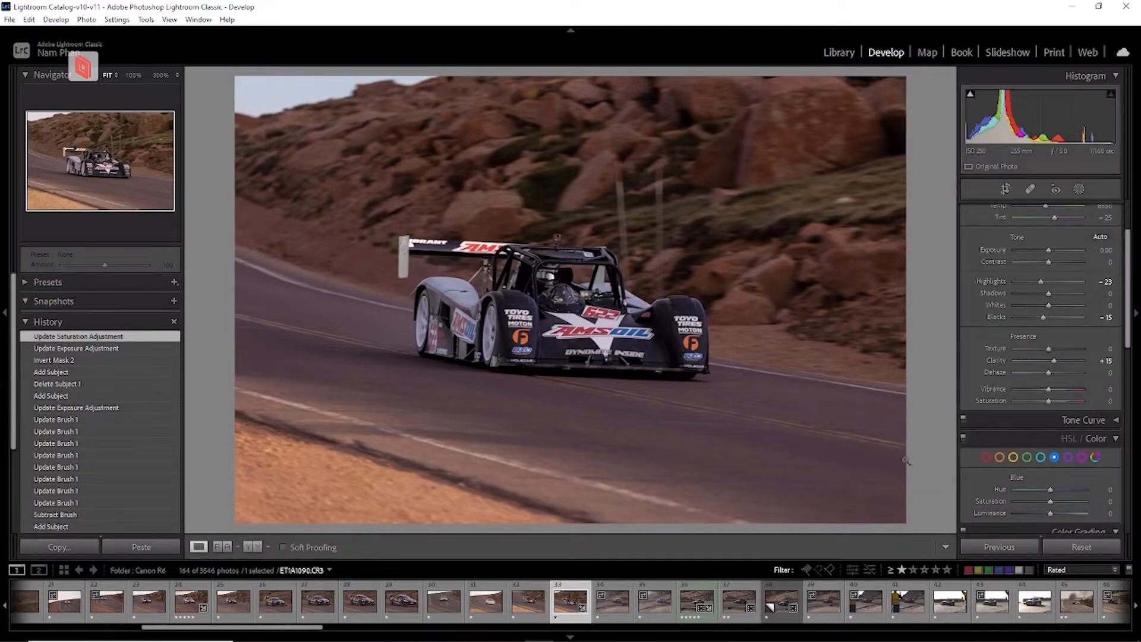
# Add a slanted linear gradient over the photo's upper-left corner, set its Exposure to −0.98 and shift it slightly upward.
pyautogui.press('m')
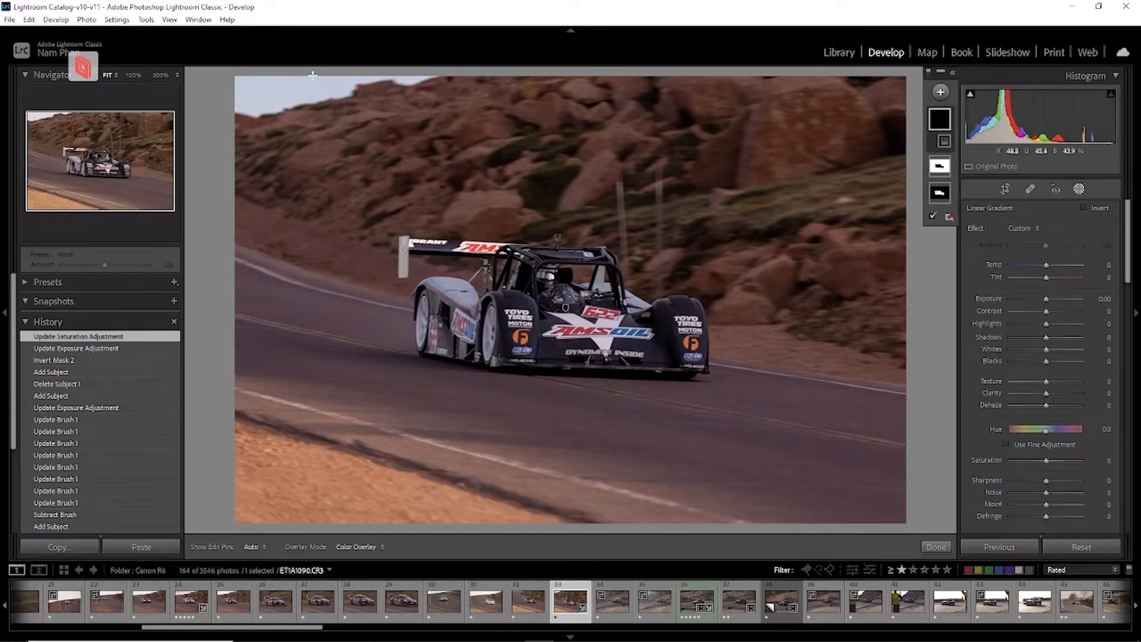
pyautogui.moveTo(303, 68); pyautogui.dragTo(349, 256)
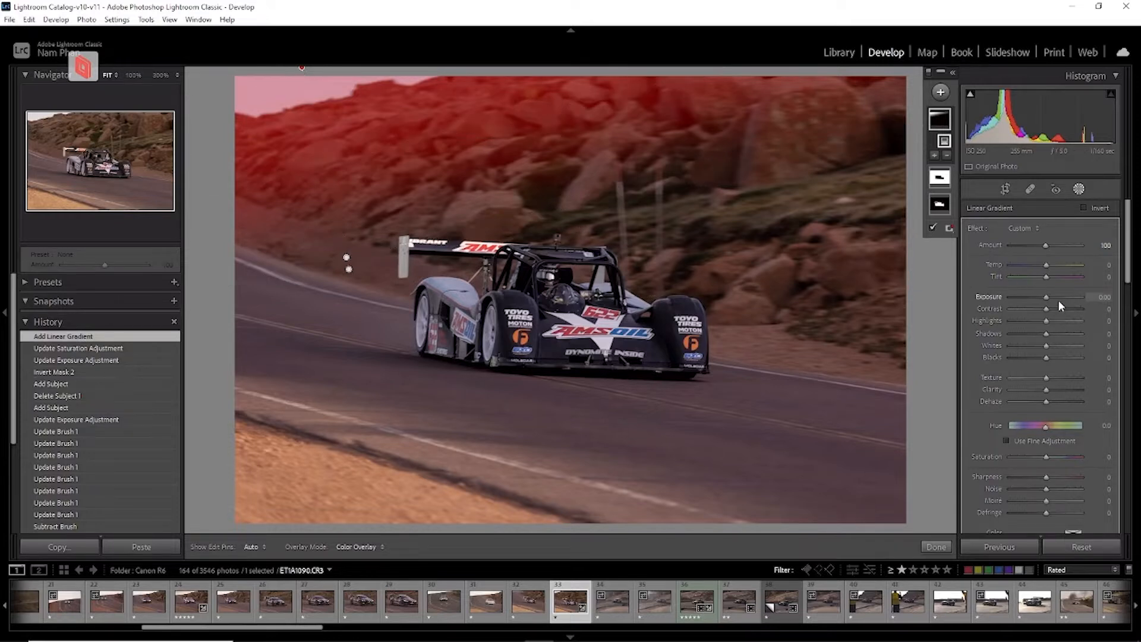
pyautogui.moveTo(1049, 299); pyautogui.dragTo(1037, 296)
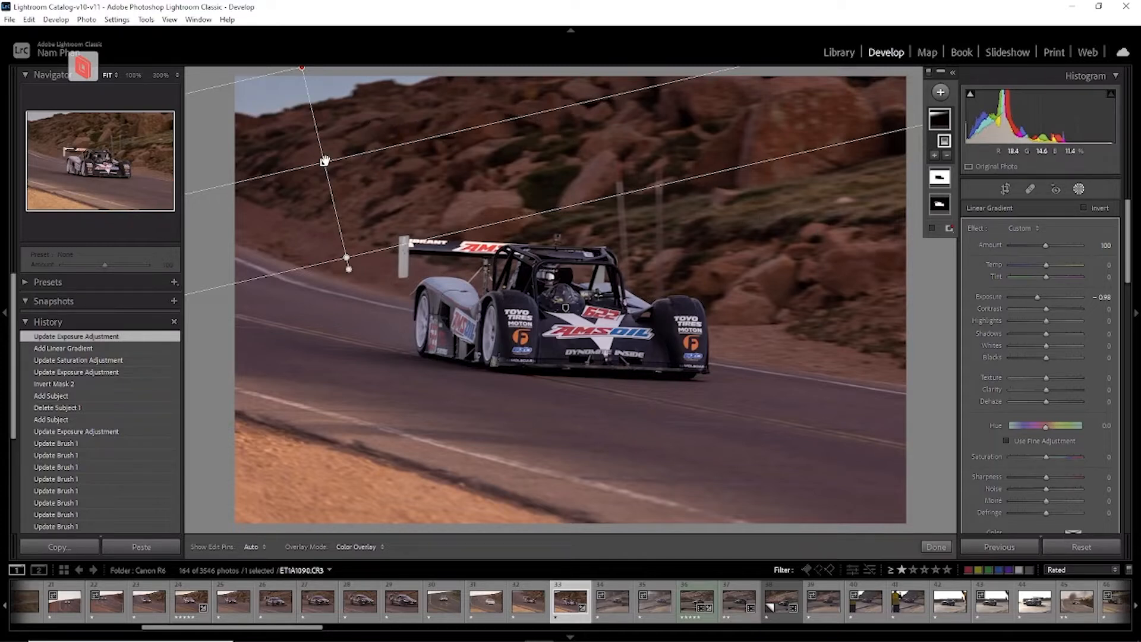
pyautogui.moveTo(324, 162)
pyautogui.moveTo(324, 162); pyautogui.dragTo(321, 154)
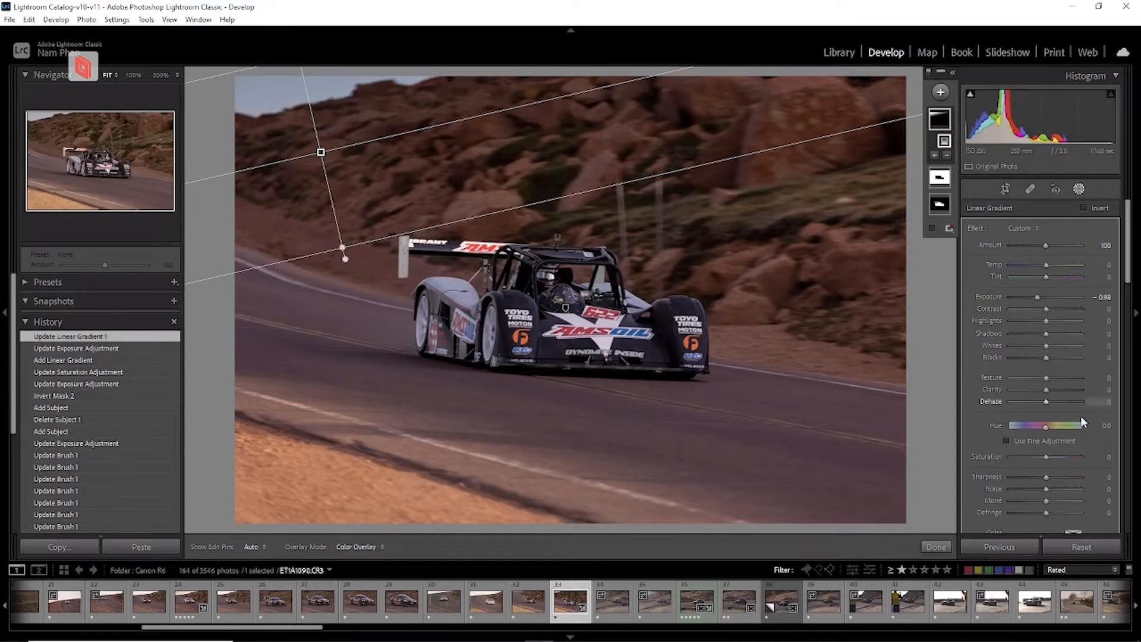
pyautogui.scroll(-3, 1094, 482)
pyautogui.click(1101, 500)
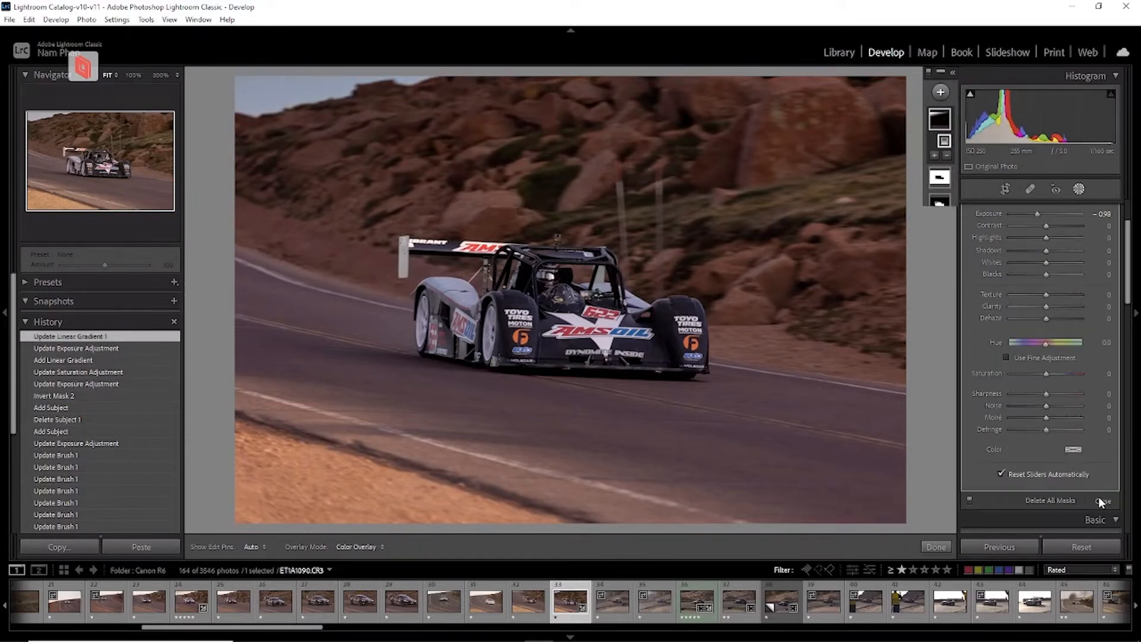
# Add a second linear gradient rising from the photo's lower-right corner over the road and adjust its position.
pyautogui.press('m')
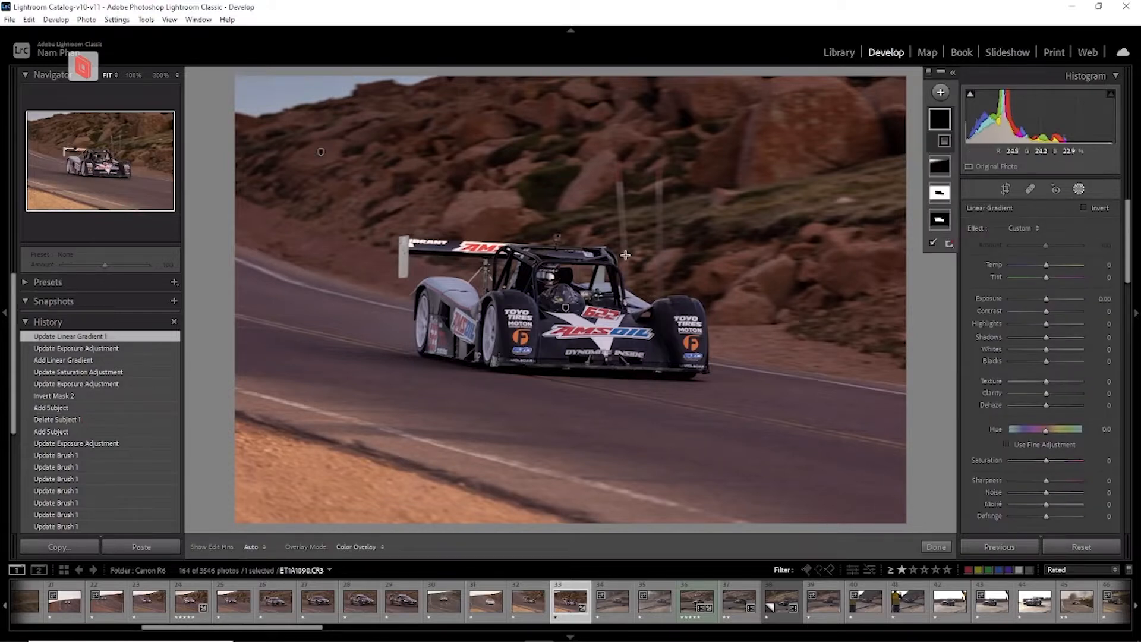
pyautogui.moveTo(321, 153)
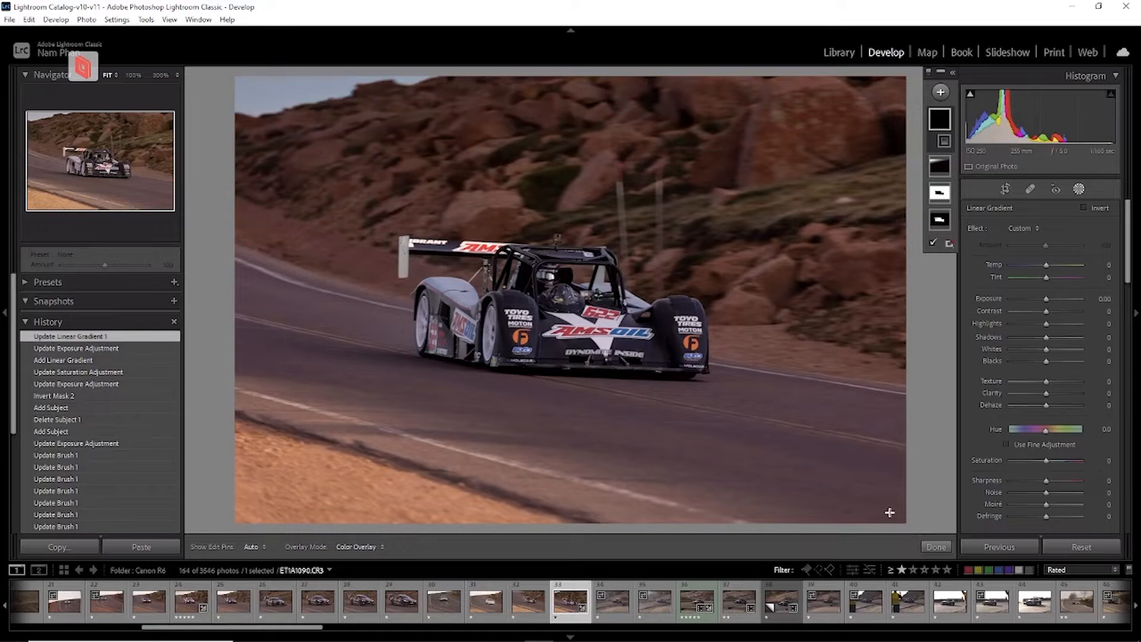
pyautogui.moveTo(890, 513); pyautogui.dragTo(887, 312)
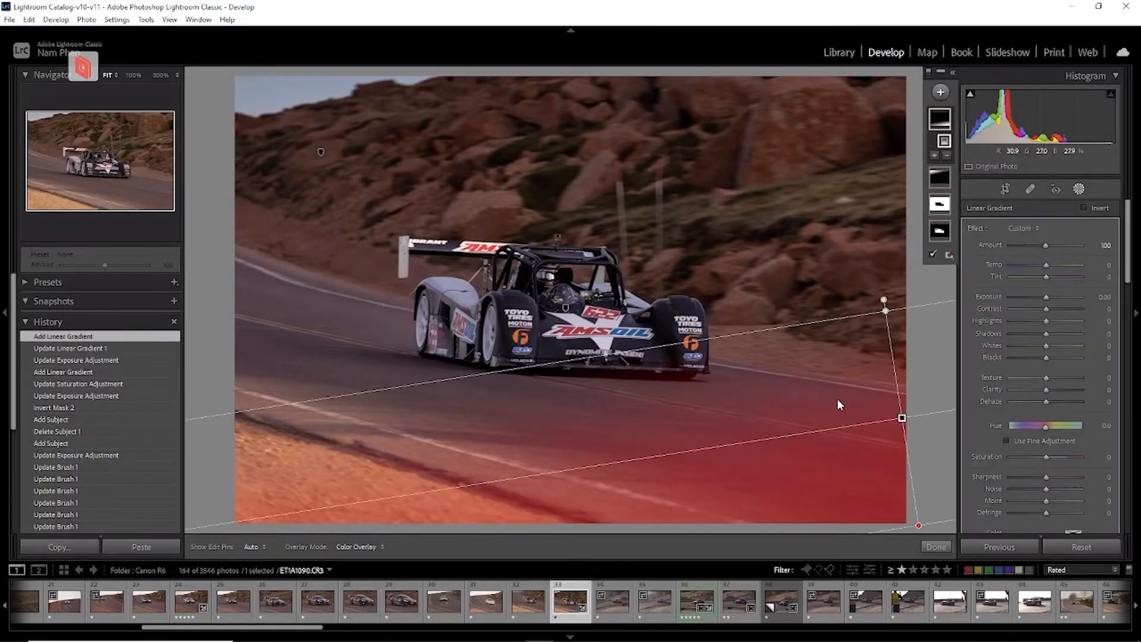
pyautogui.moveTo(902, 419); pyautogui.dragTo(781, 427)
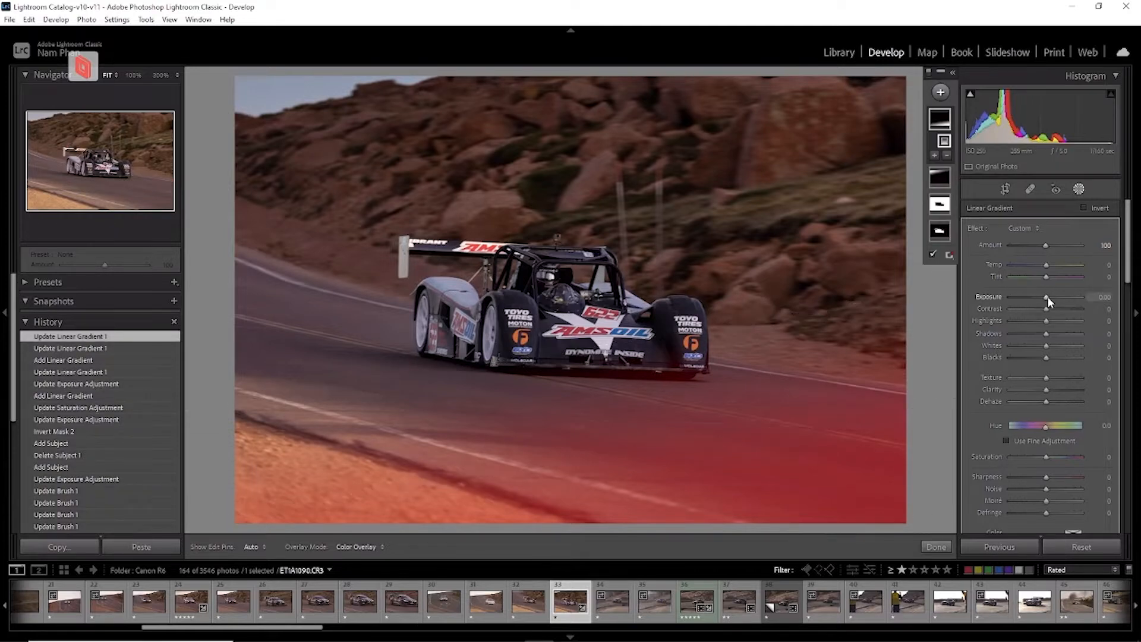
# Set the lower-right gradient's Exposure to −0.40 and close masking.
pyautogui.moveTo(1047, 299); pyautogui.dragTo(1044, 299)
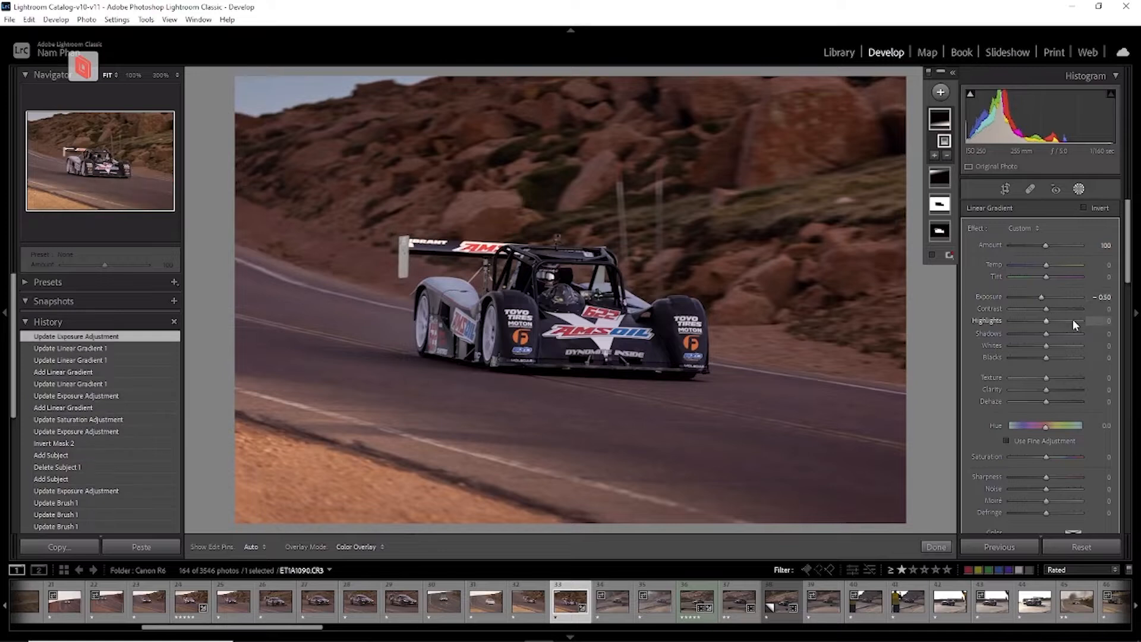
pyautogui.click(1103, 299)
pyautogui.write('4')
pyautogui.press('Return')
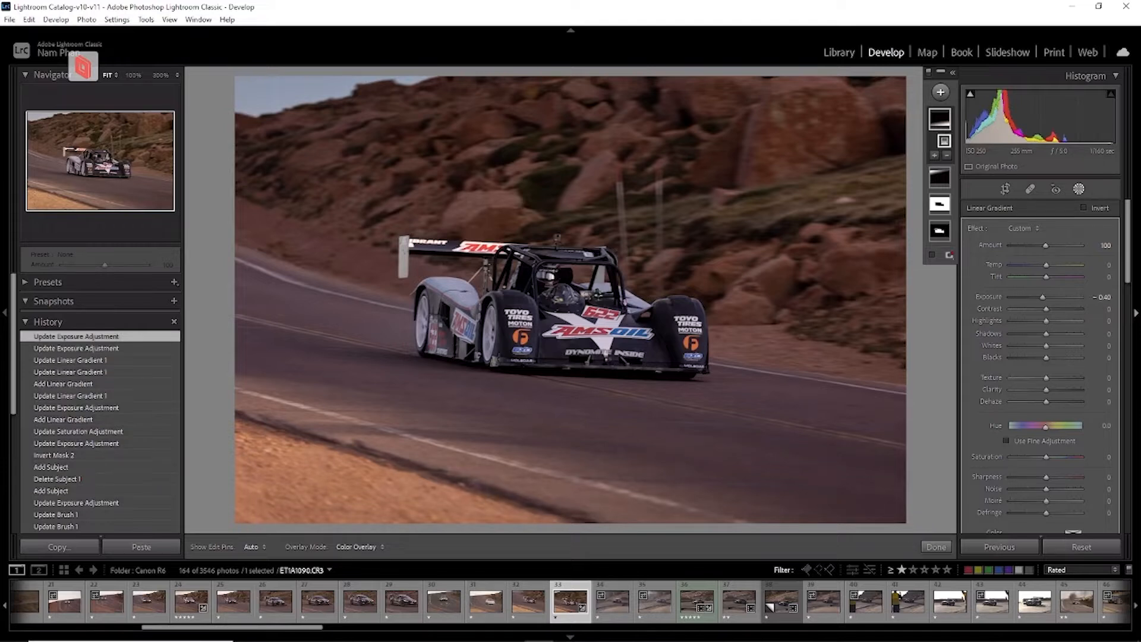
pyautogui.scroll(-4, 1098, 460)
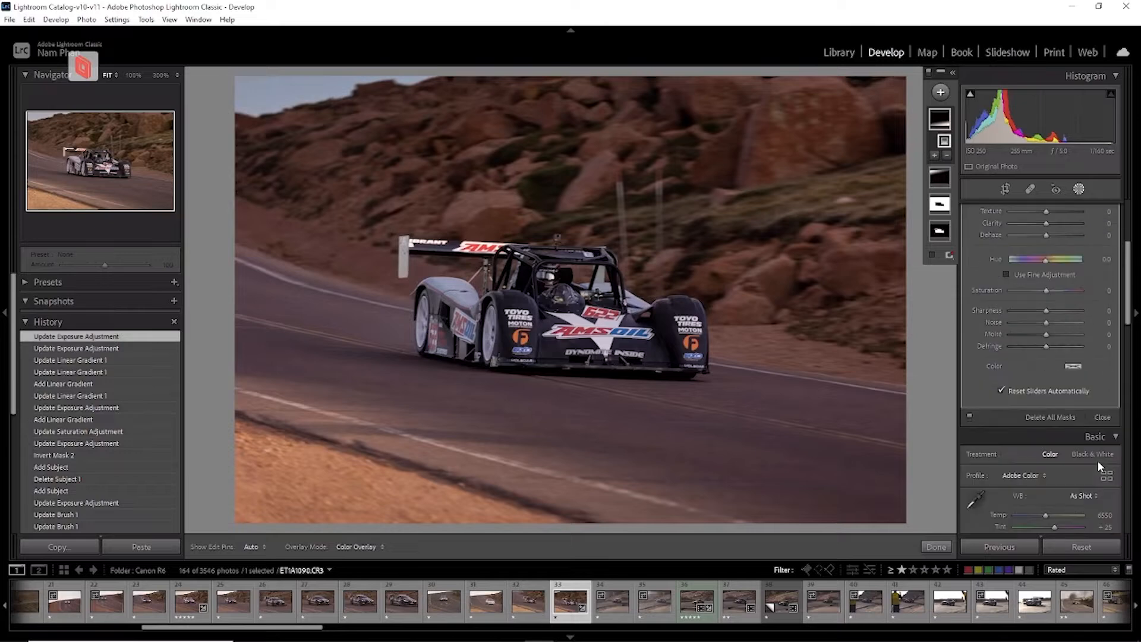
pyautogui.click(1101, 417)
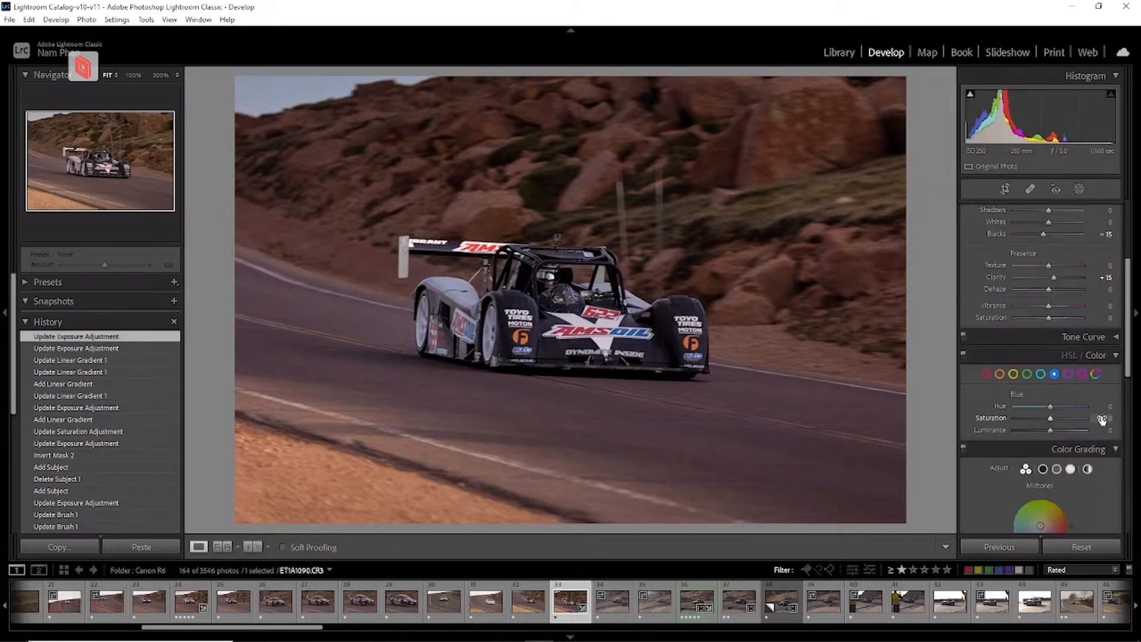
# Compare the photo side by side in Before and After view, rate it five stars and return to Loupe view.
pyautogui.click(257, 546)
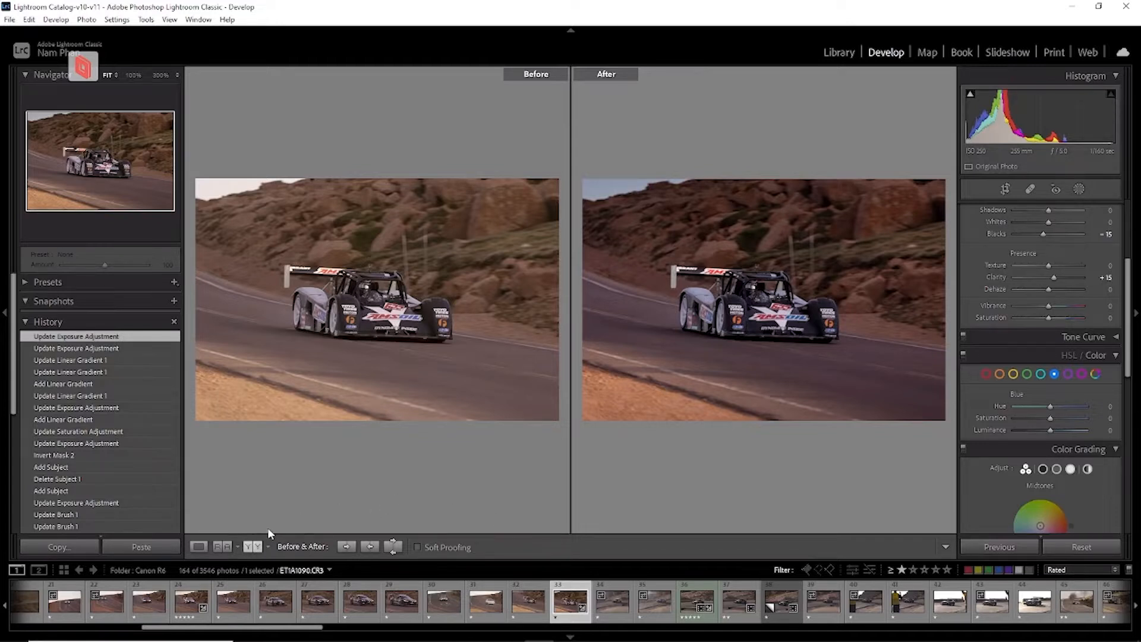
pyautogui.press('5')
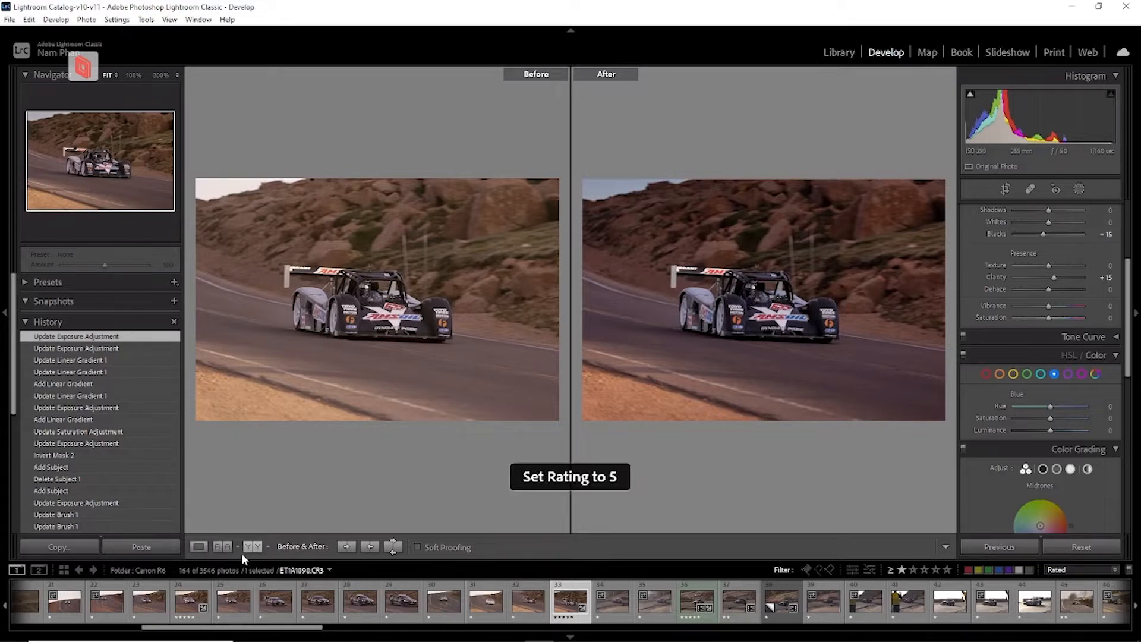
pyautogui.click(200, 546)
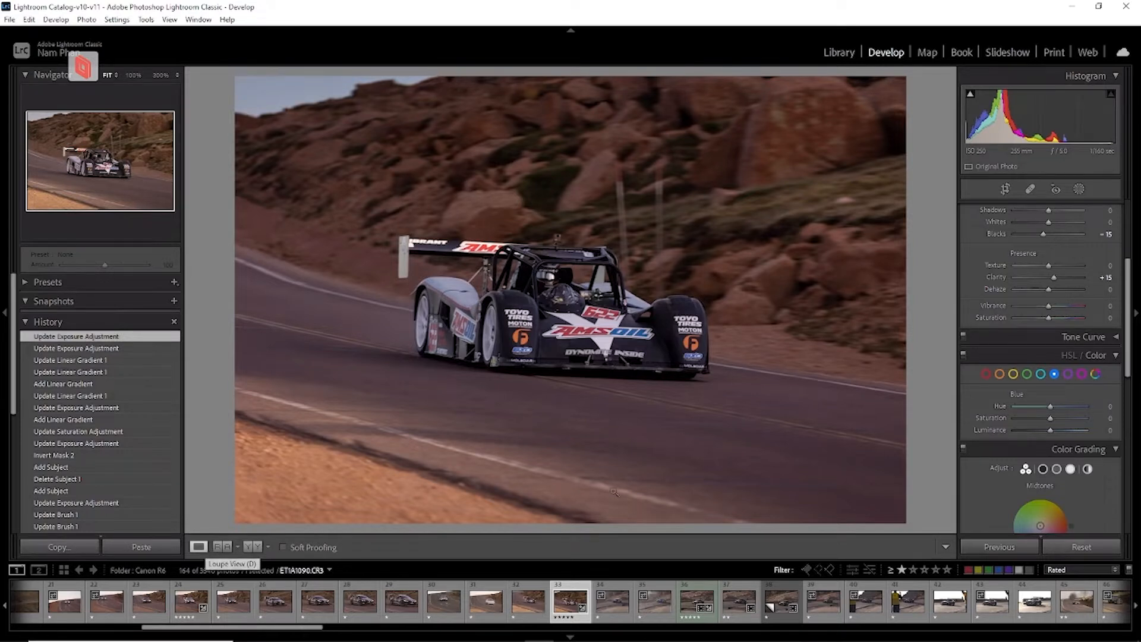
# Set the photo's overall Whites to +10 and compare the result with the preceding history state.
pyautogui.scroll(3, 1047, 405)
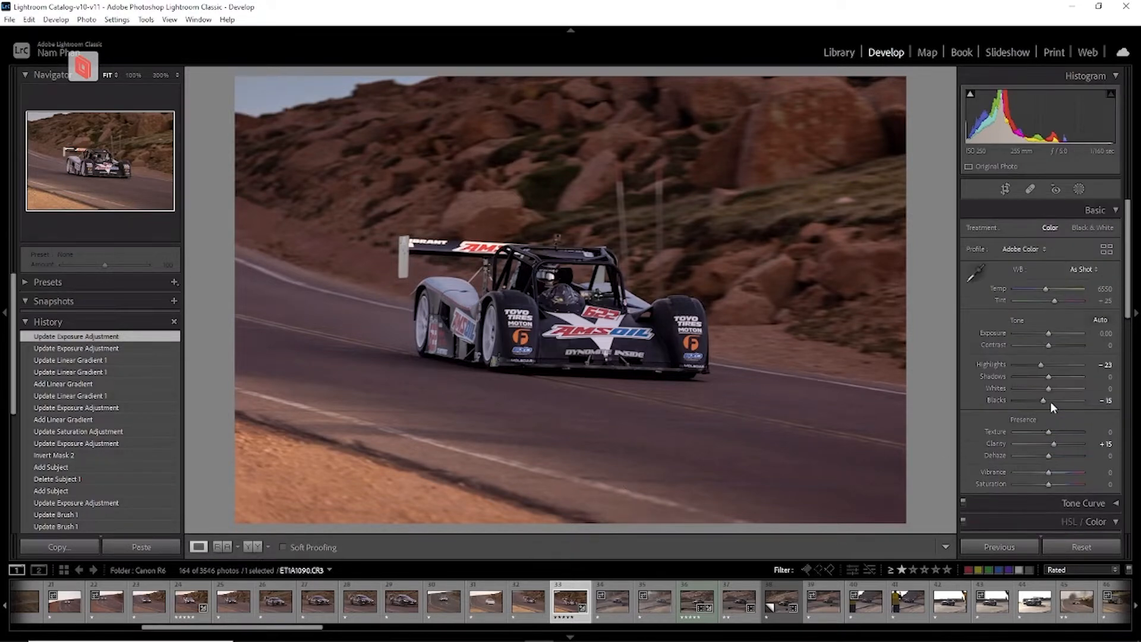
pyautogui.click(1109, 389)
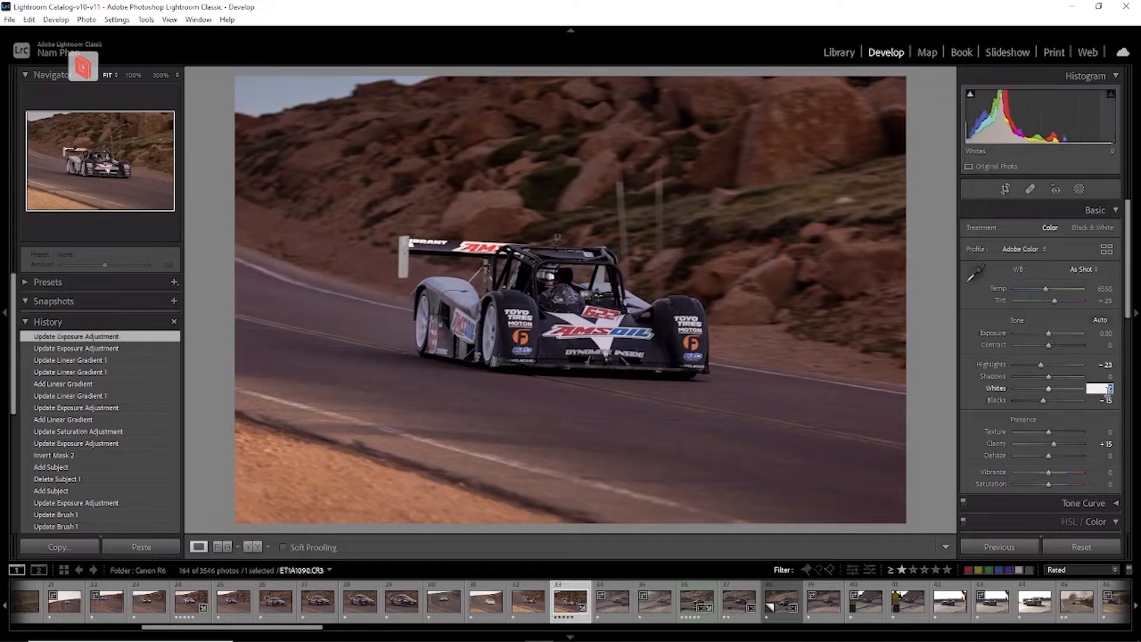
pyautogui.write('10')
pyautogui.press('Return')
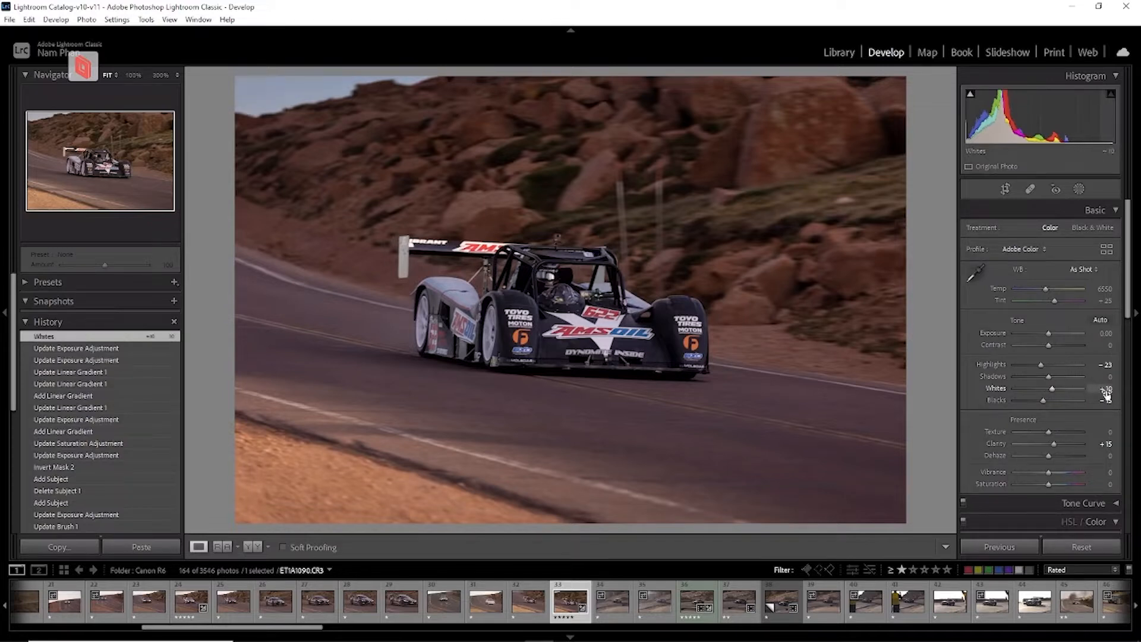
pyautogui.click(144, 349)
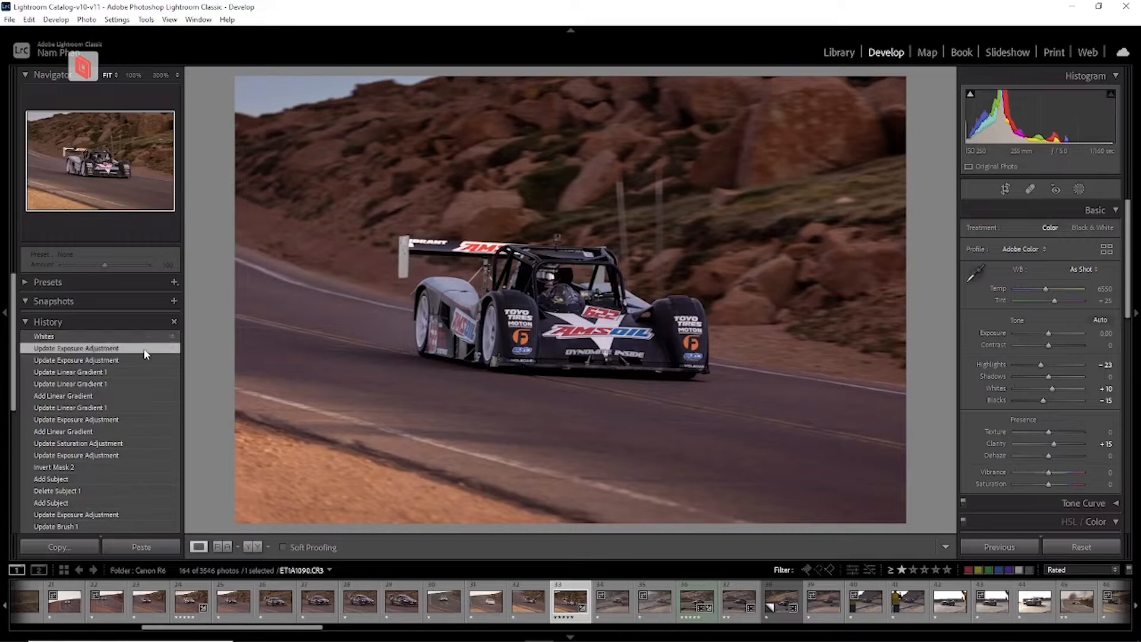
pyautogui.click(114, 341)
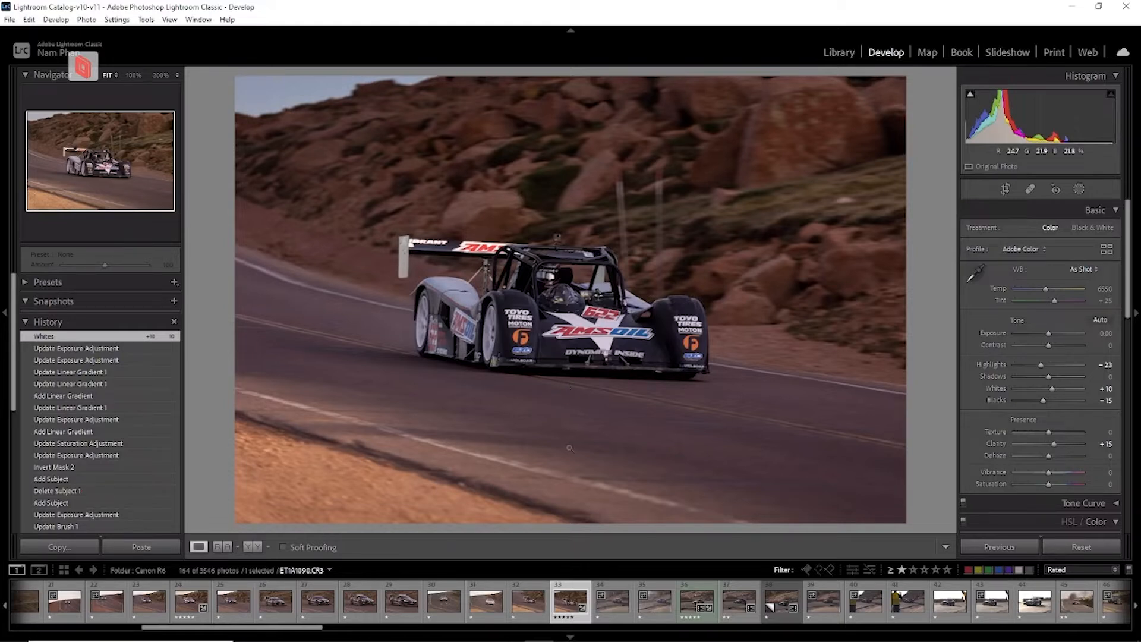
# View the next three photos in sequence, ending on the black number 96 race car.
pyautogui.click(608, 588)
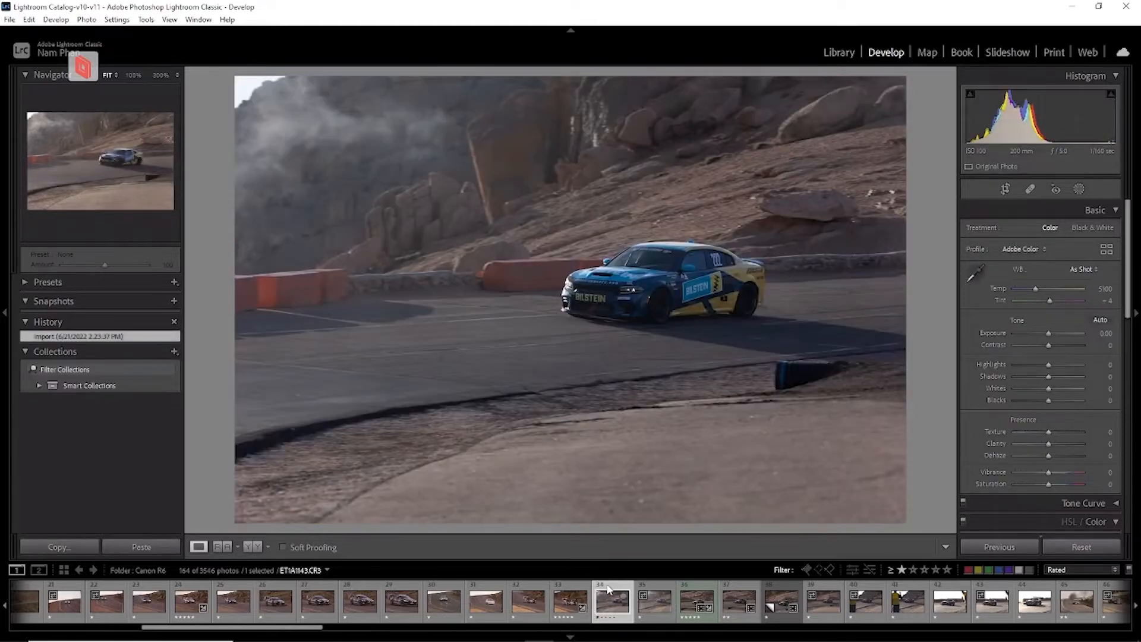
pyautogui.click(657, 595)
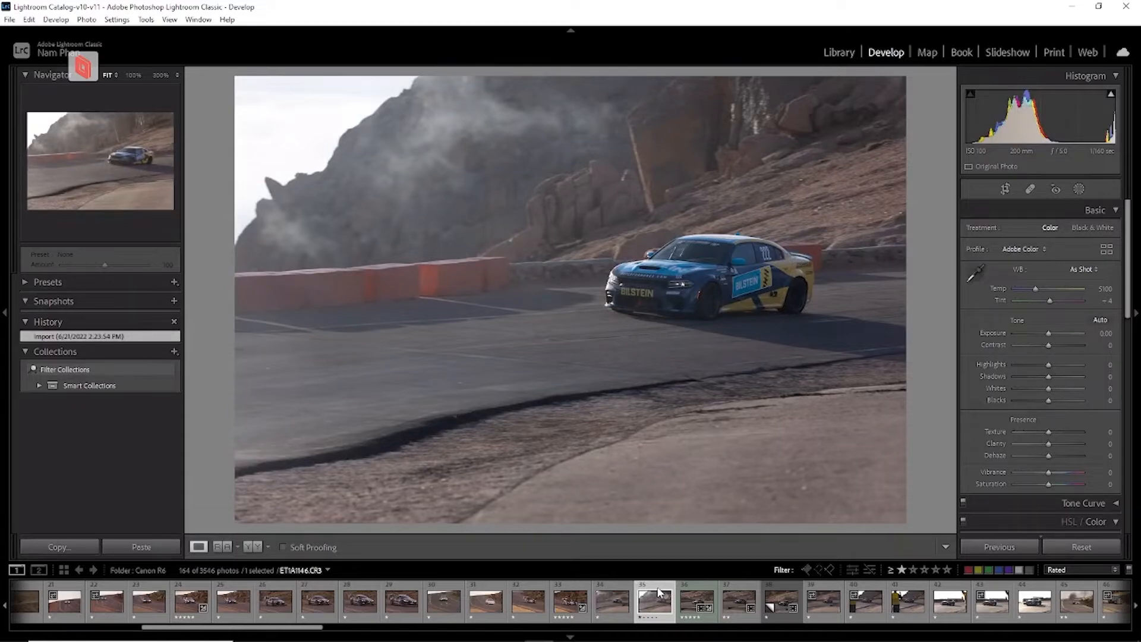
pyautogui.click(702, 591)
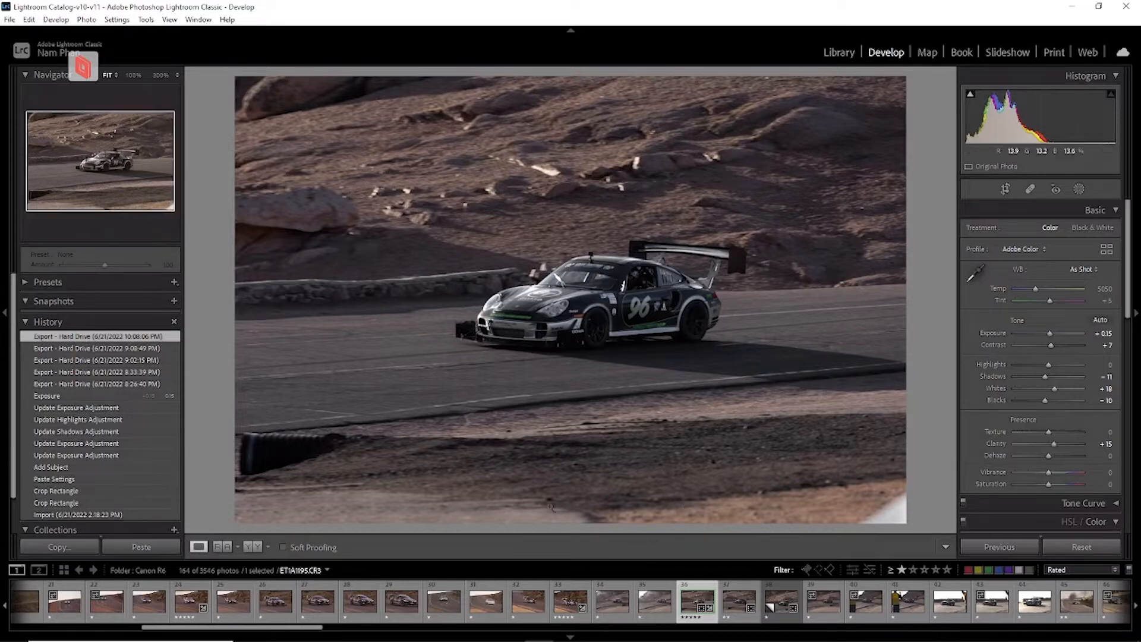
# Compare the black number 96 car photo side by side in Before and After view, return to Loupe view and select the next photo.
pyautogui.click(248, 547)
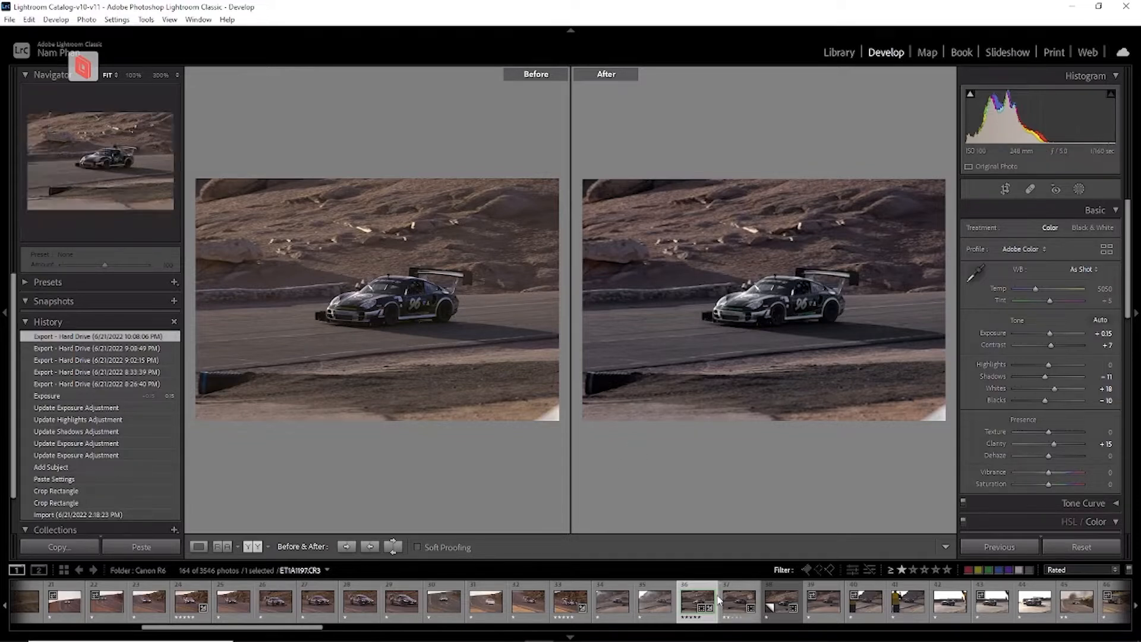
pyautogui.click(199, 546)
pyautogui.click(750, 591)
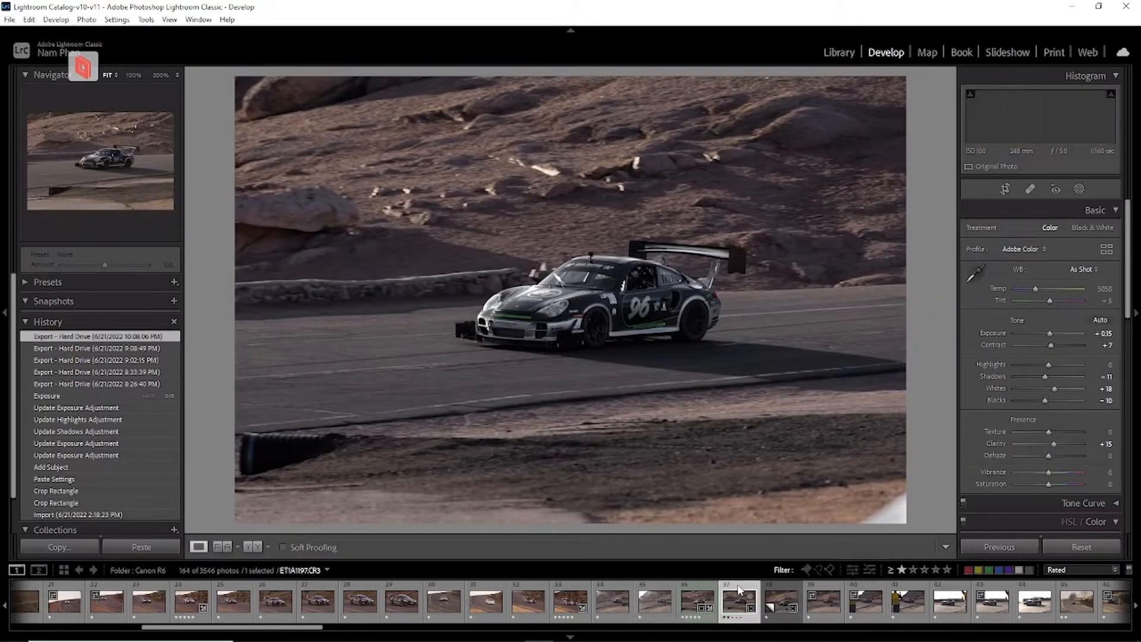
# Browse the following race photos, covering the remaining number 96 car shots, the blue number 51 truck and the blue-and-white race car.
pyautogui.click(638, 602)
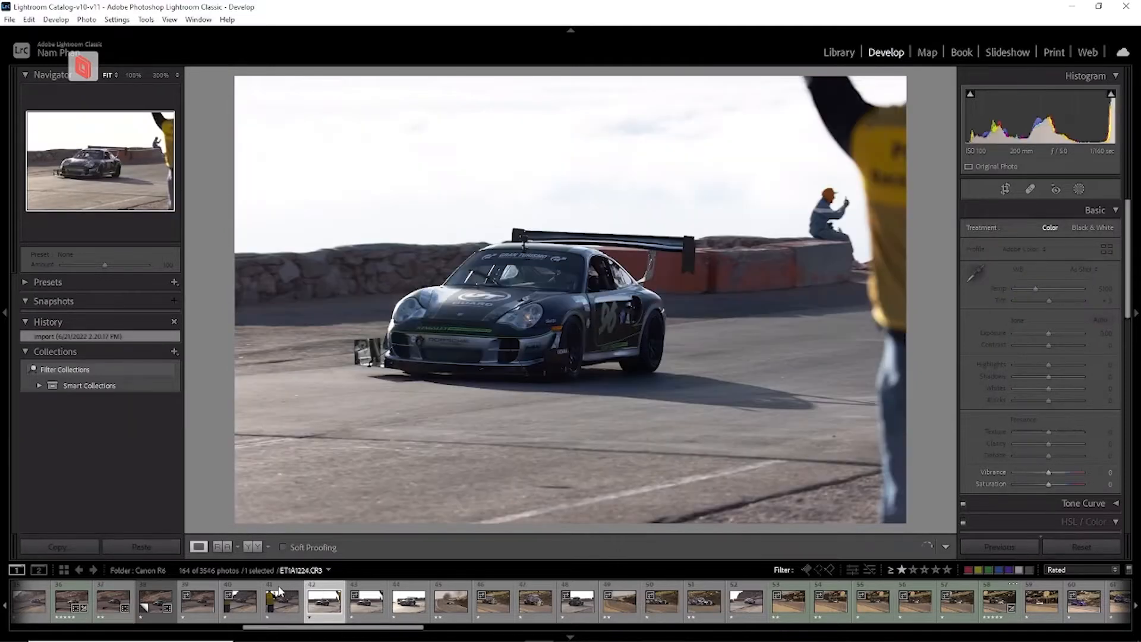
pyautogui.click(285, 595)
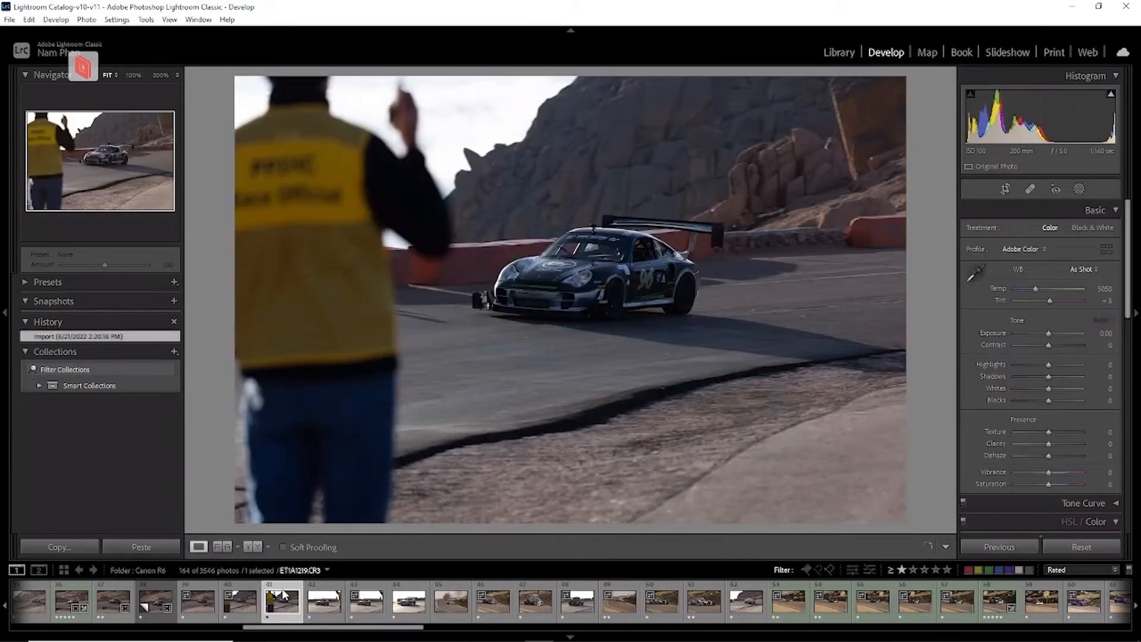
pyautogui.click(412, 596)
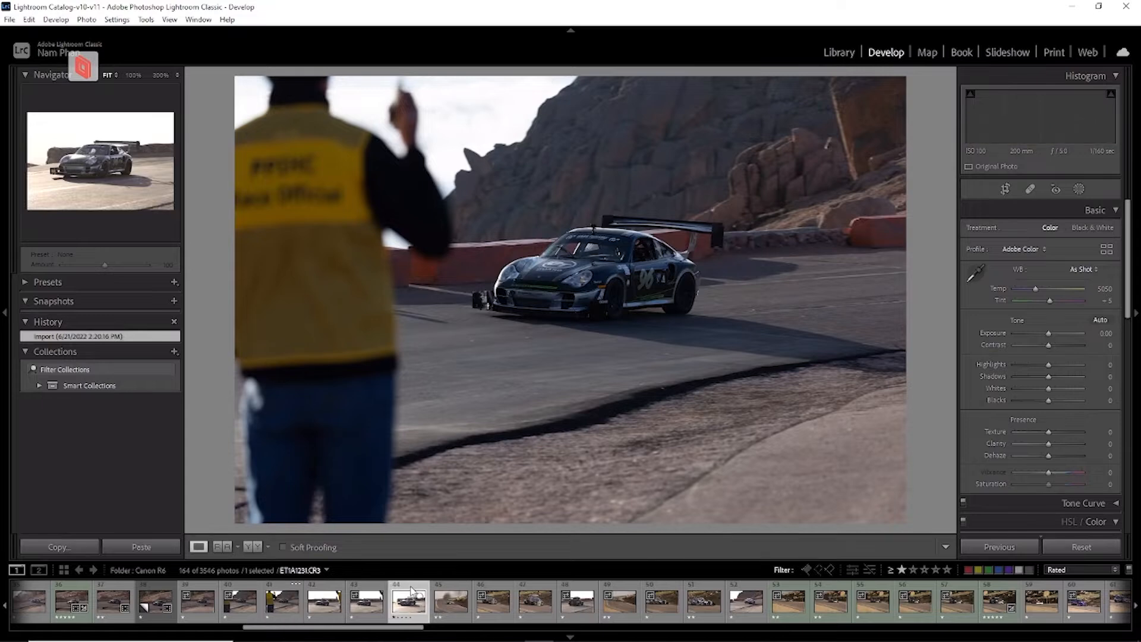
pyautogui.click(458, 593)
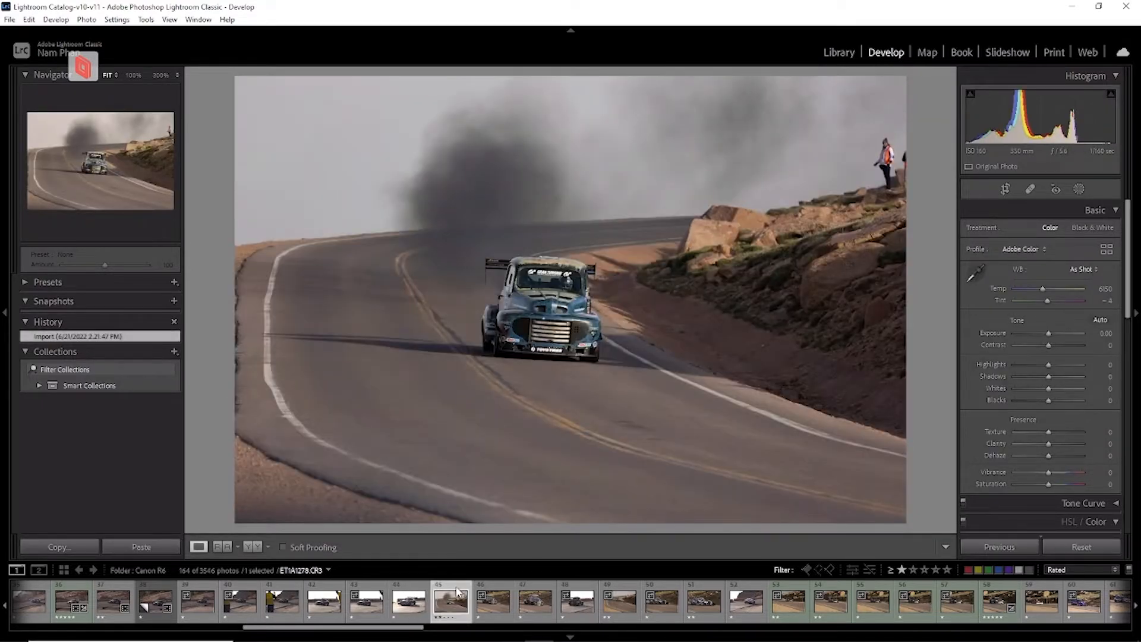
pyautogui.click(495, 593)
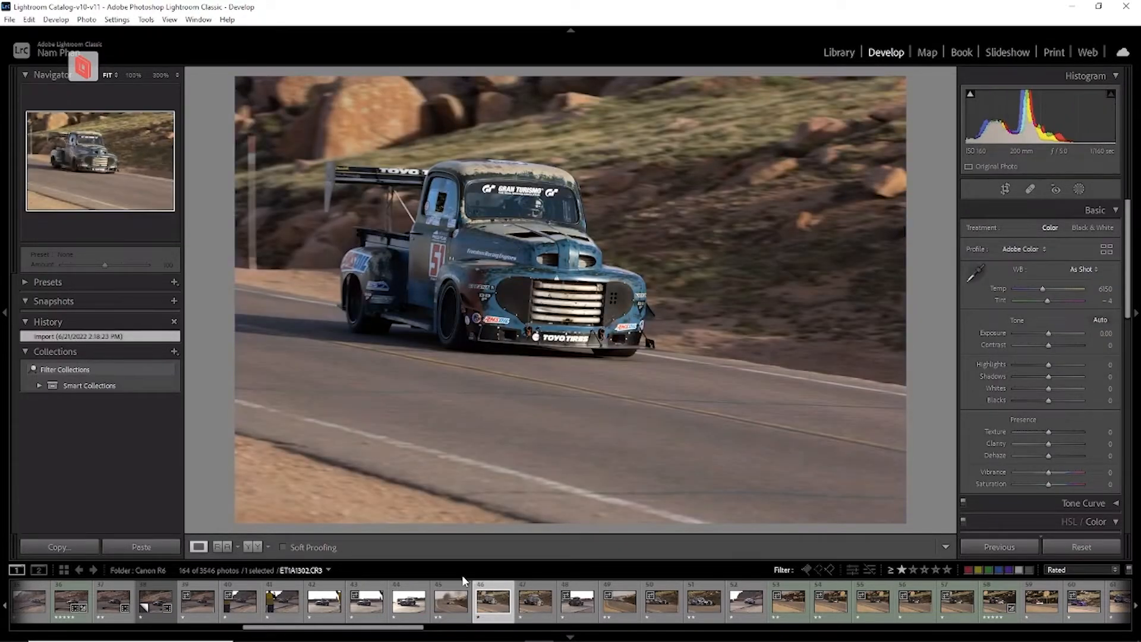
pyautogui.press('Right')
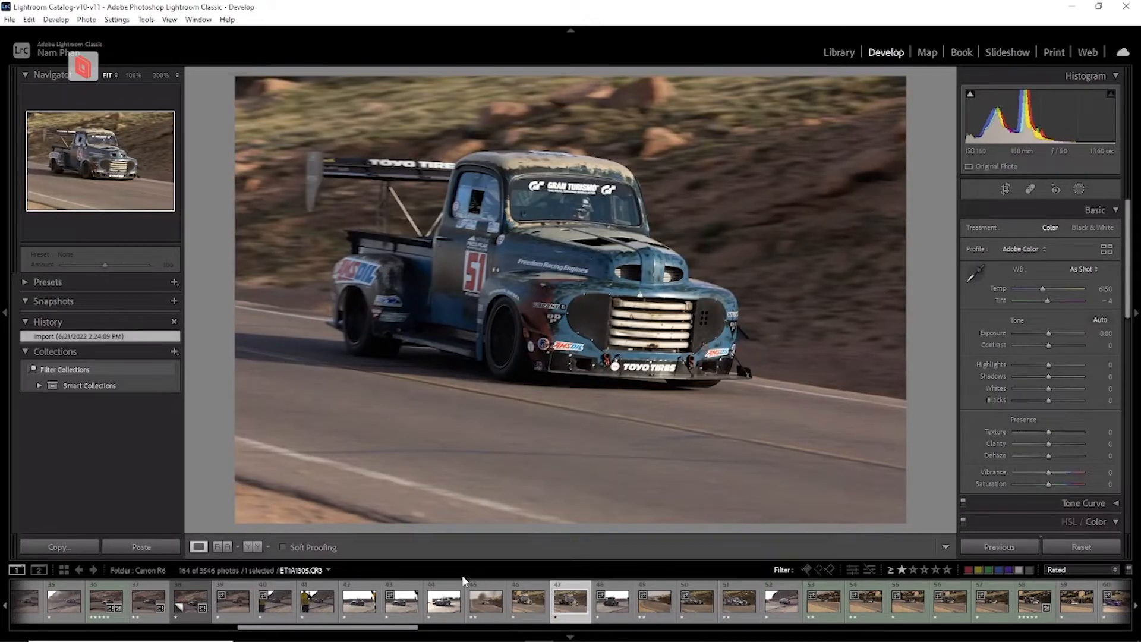
pyautogui.press('Right')
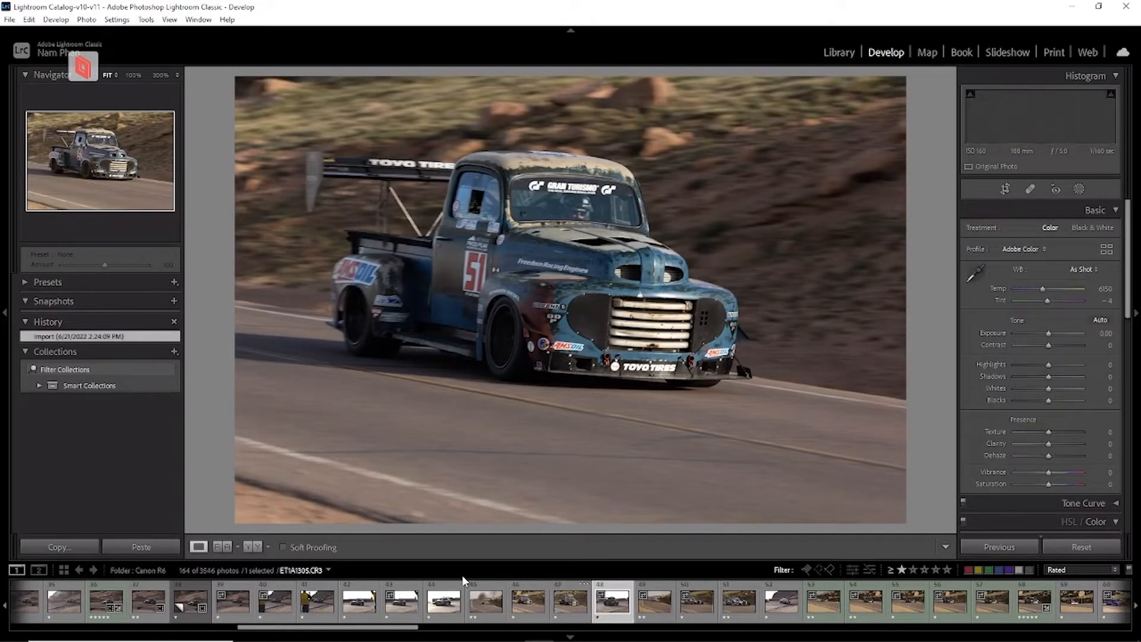
pyautogui.press('Right')
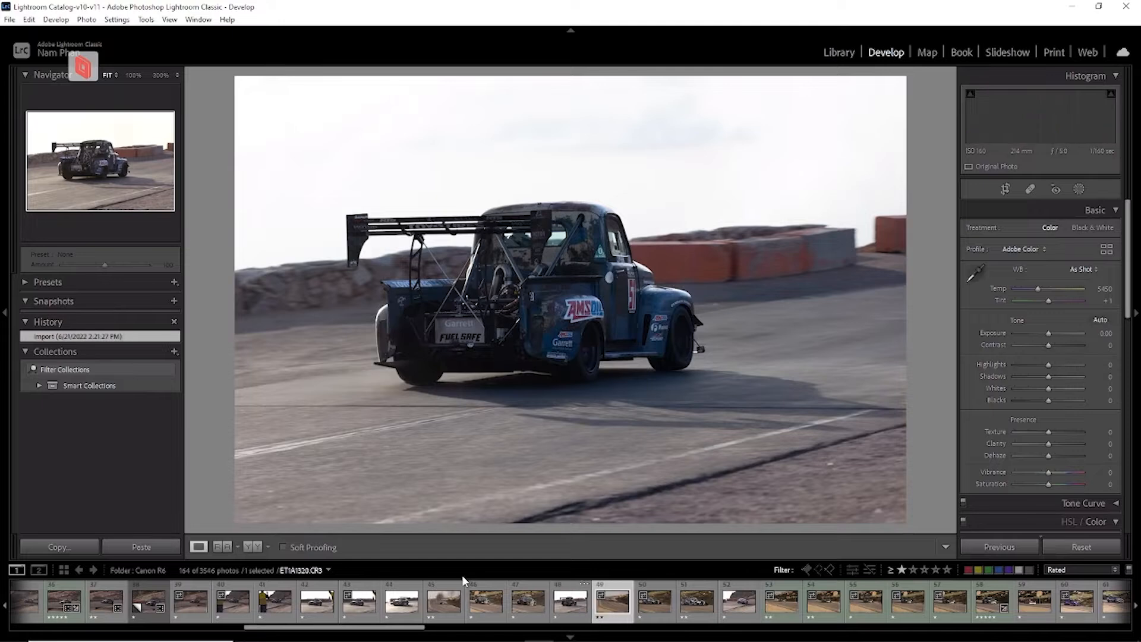
pyautogui.press('Right')
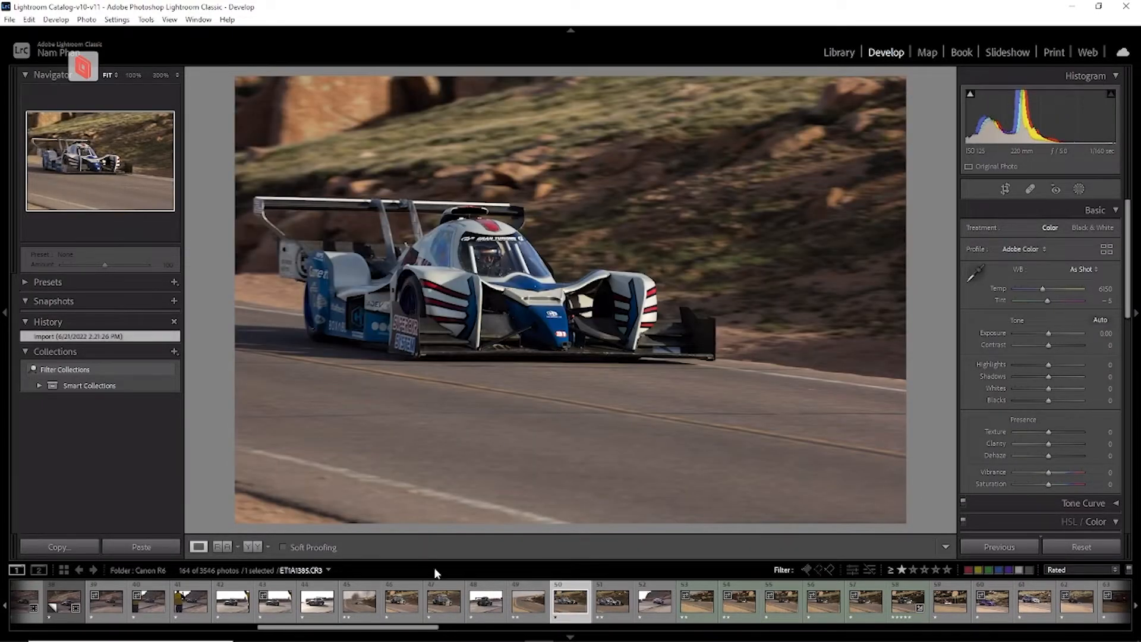
# Open the close front three-quarter photo of the blue number 51 truck, ETIA1305.CR3, and set its Blacks to −15.
pyautogui.click(447, 585)
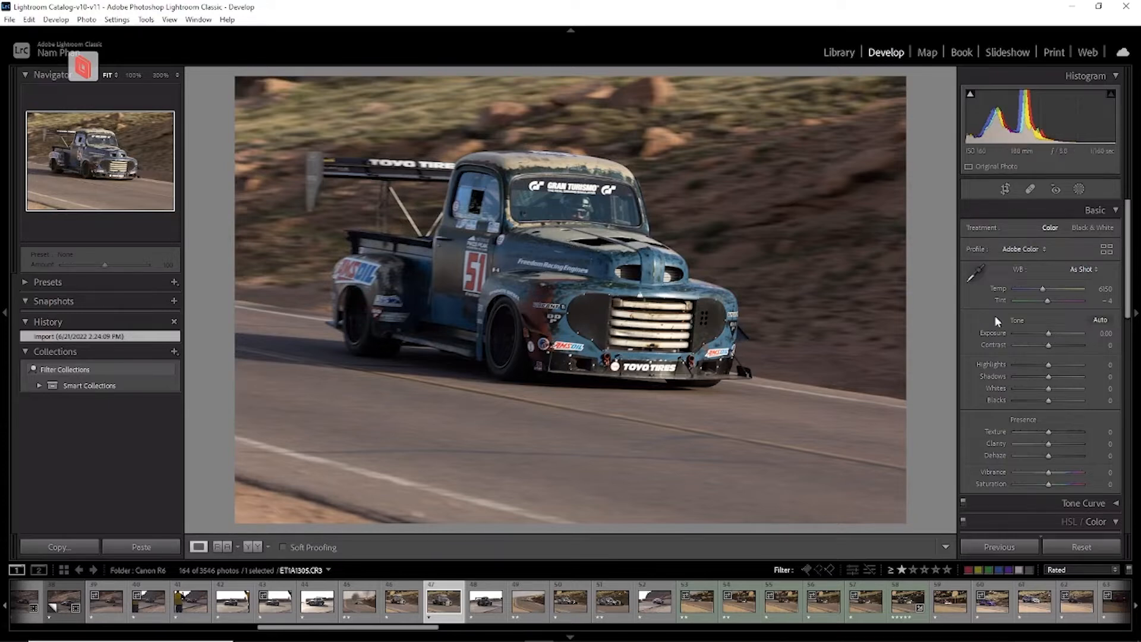
pyautogui.click(1107, 401)
pyautogui.write('-15')
pyautogui.press('Return')
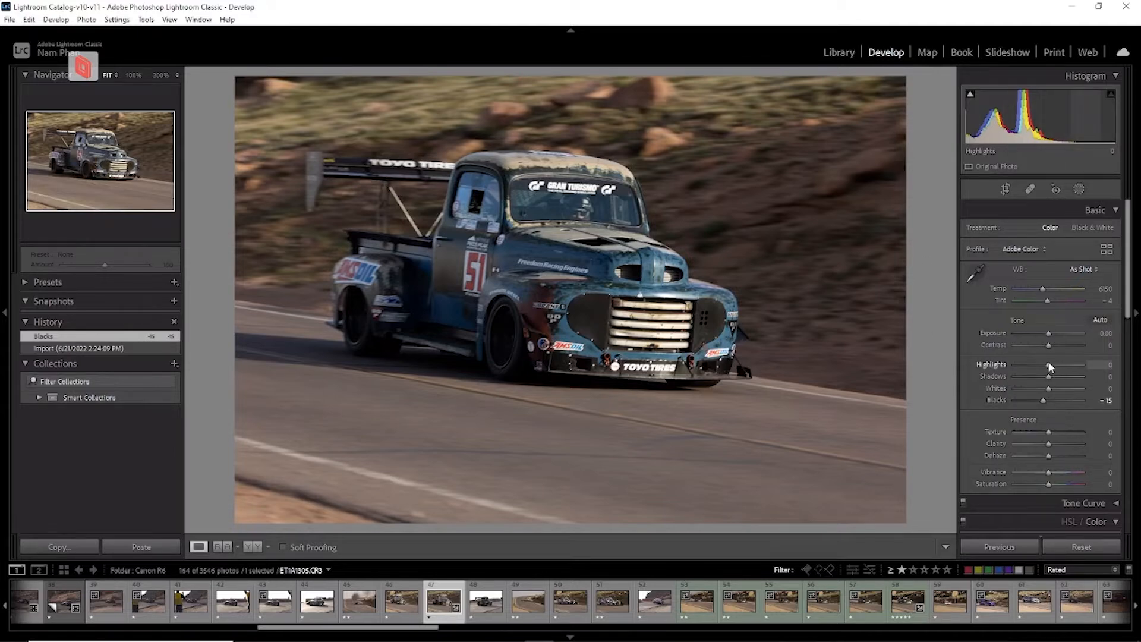
# Lower the truck photo's Highlights to −5, compare with the preceding history state, and settle on Highlights −14.
pyautogui.moveTo(1049, 362)
pyautogui.mouseDown()
pyautogui.moveTo(1038, 358)
pyautogui.moveTo(1060, 367)
pyautogui.moveTo(1046, 360)
pyautogui.mouseUp()
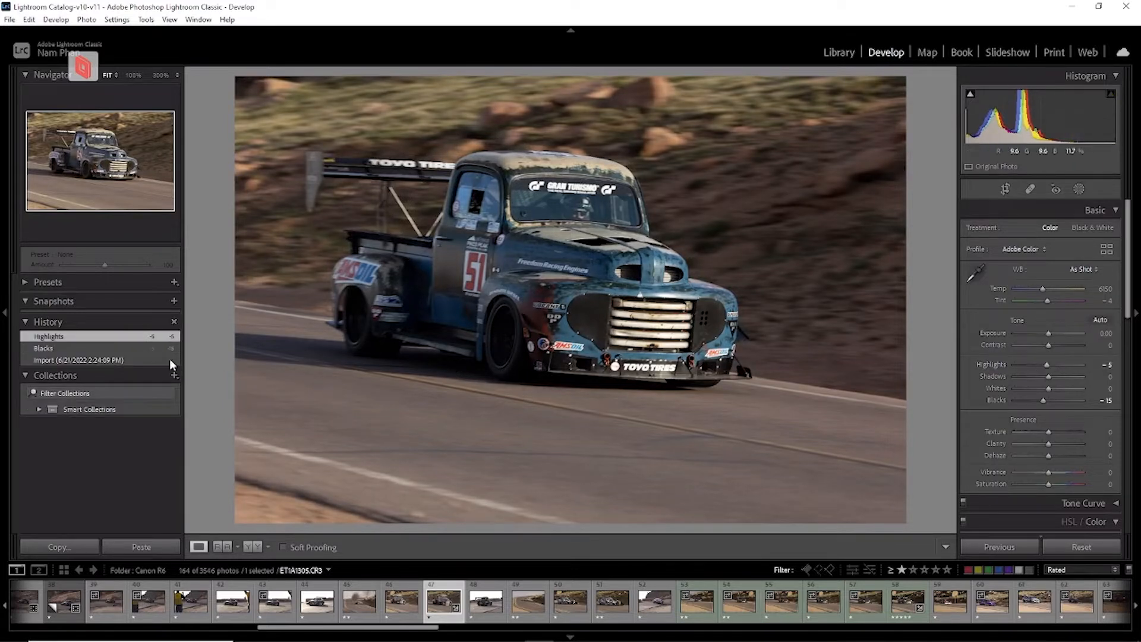
pyautogui.click(114, 349)
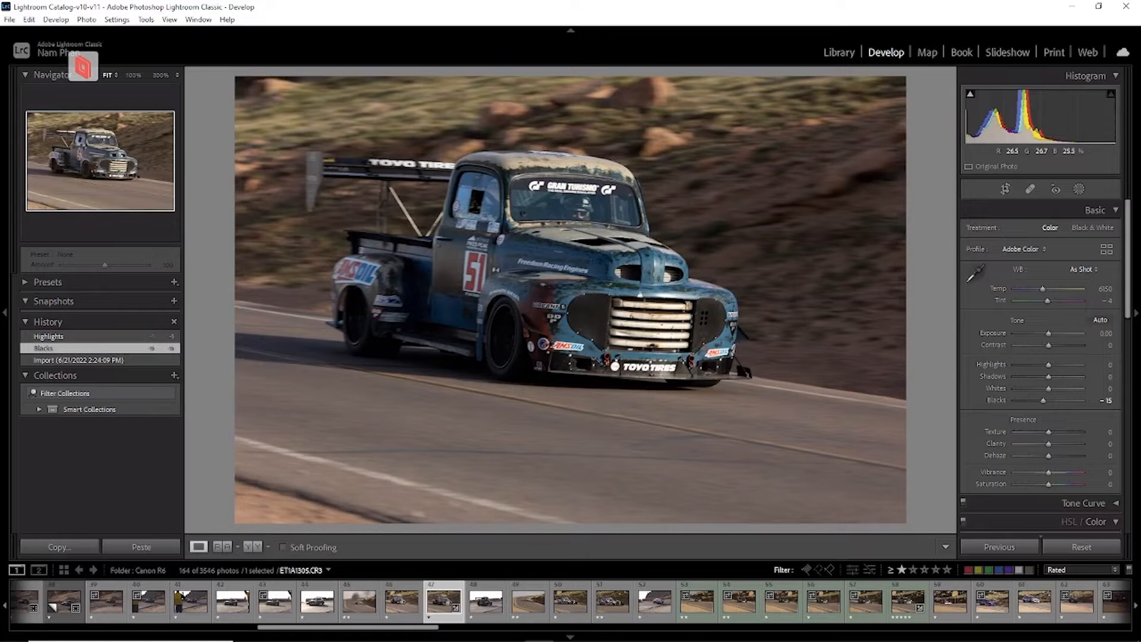
pyautogui.click(102, 340)
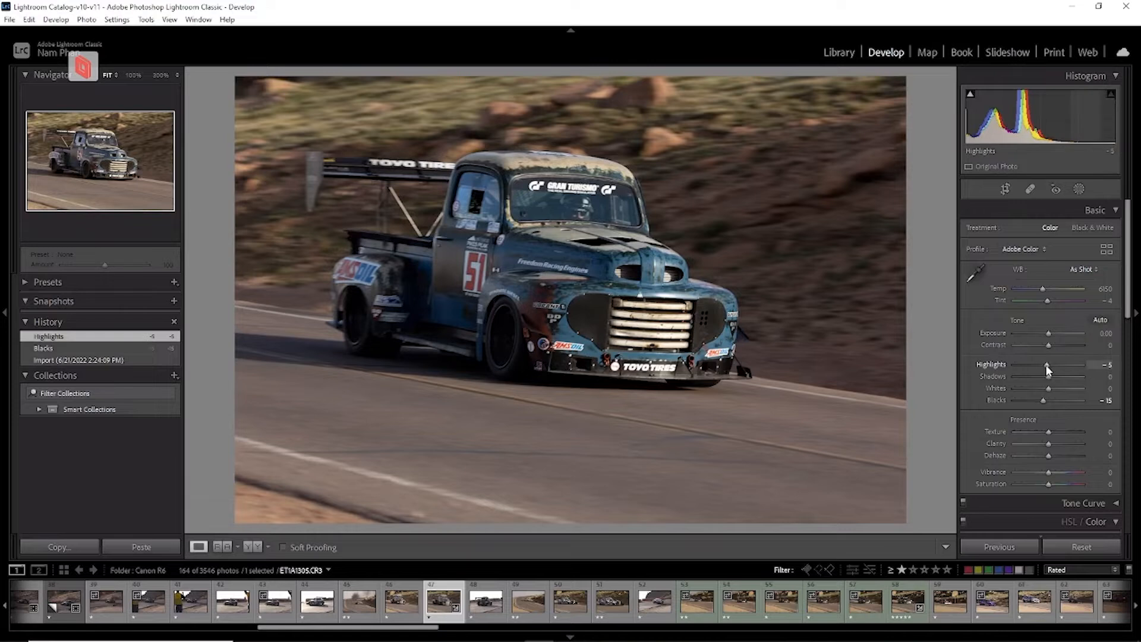
pyautogui.moveTo(1048, 370); pyautogui.dragTo(1047, 370)
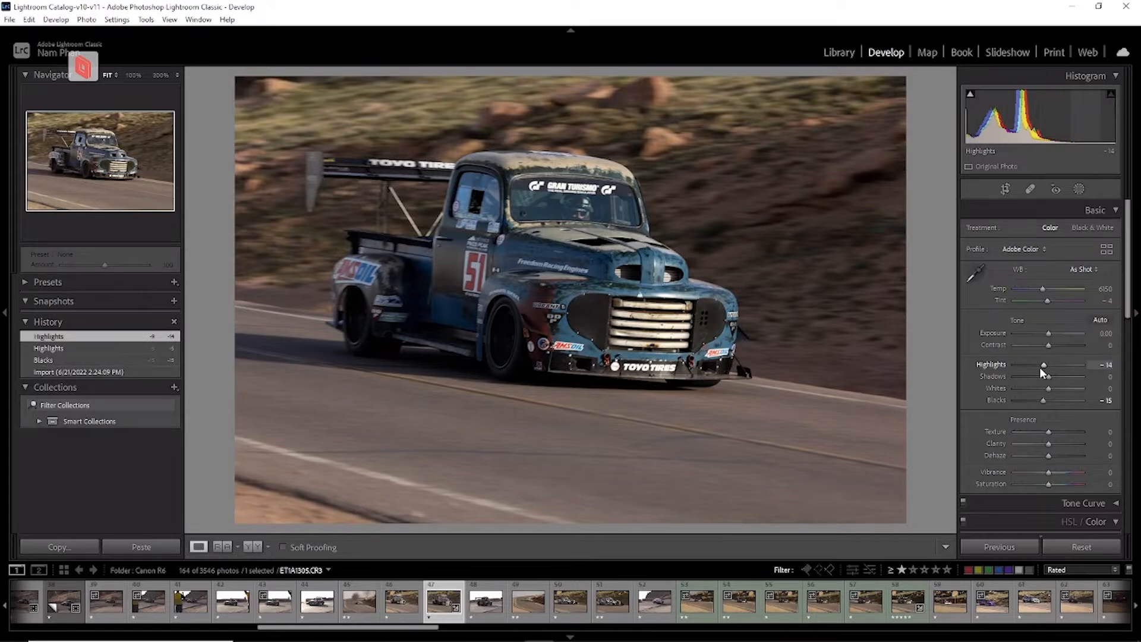
# Set the truck photo's Clarity to +15.
pyautogui.click(1102, 443)
pyautogui.write('15')
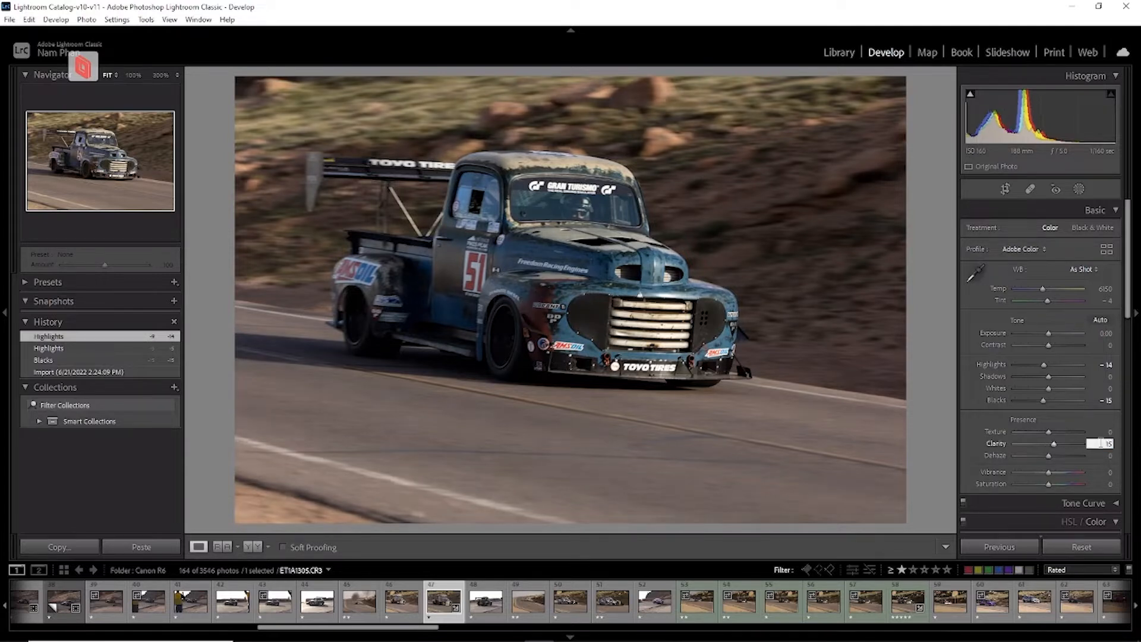
pyautogui.press('Return')
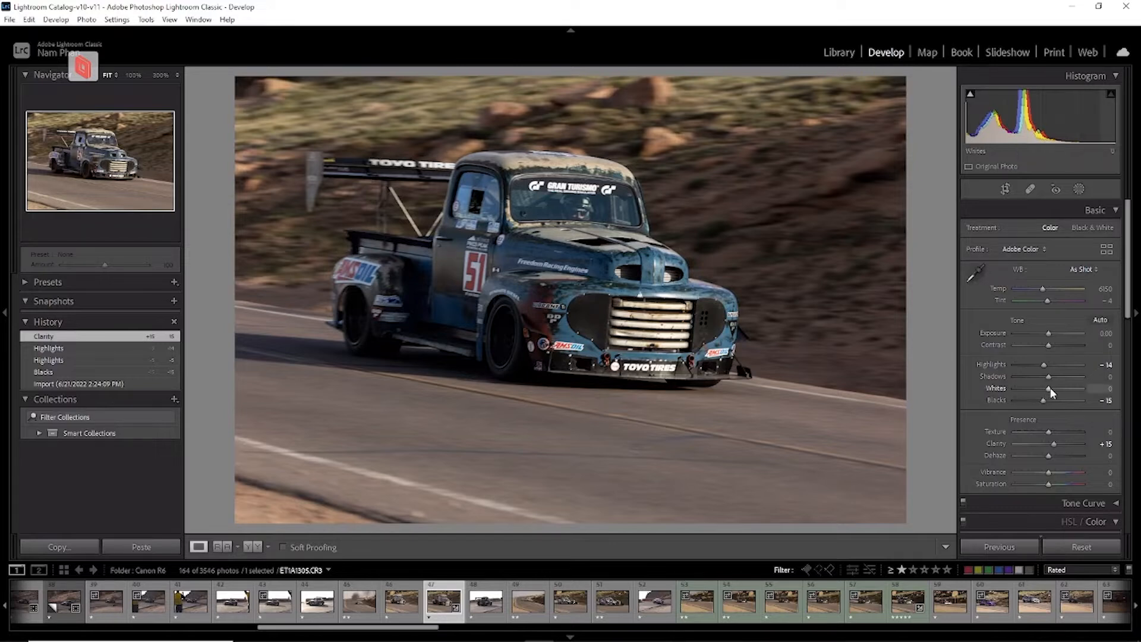
# Add a Select Subject mask for the truck and invert it so it covers the background.
pyautogui.scroll(-2, 1048, 392)
pyautogui.scroll(2, 1047, 399)
pyautogui.click(1079, 190)
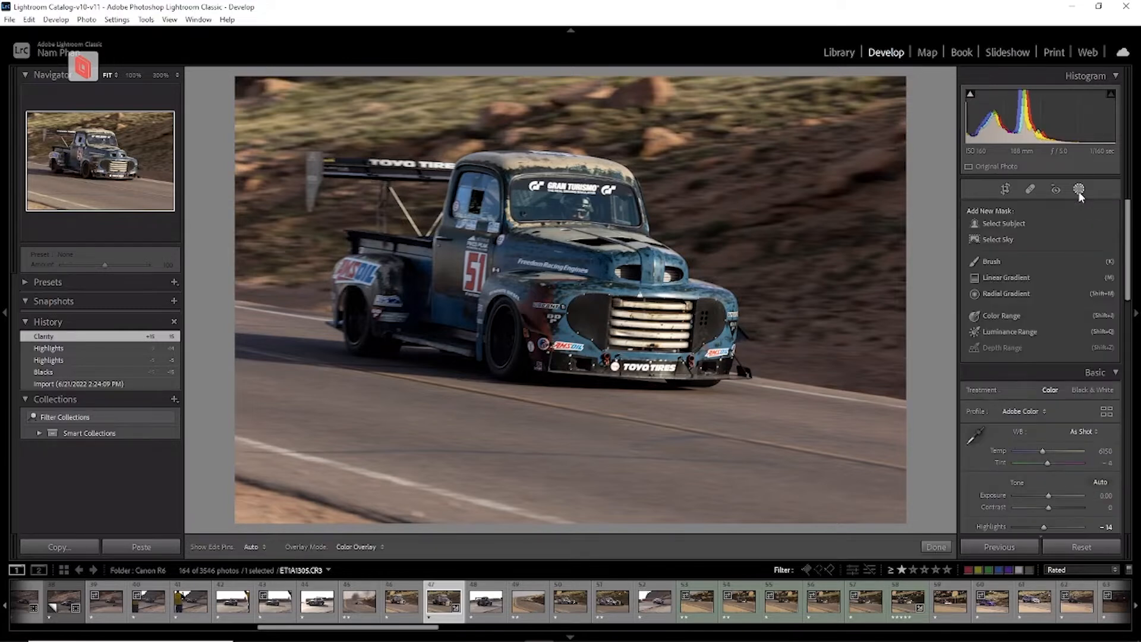
pyautogui.click(1005, 223)
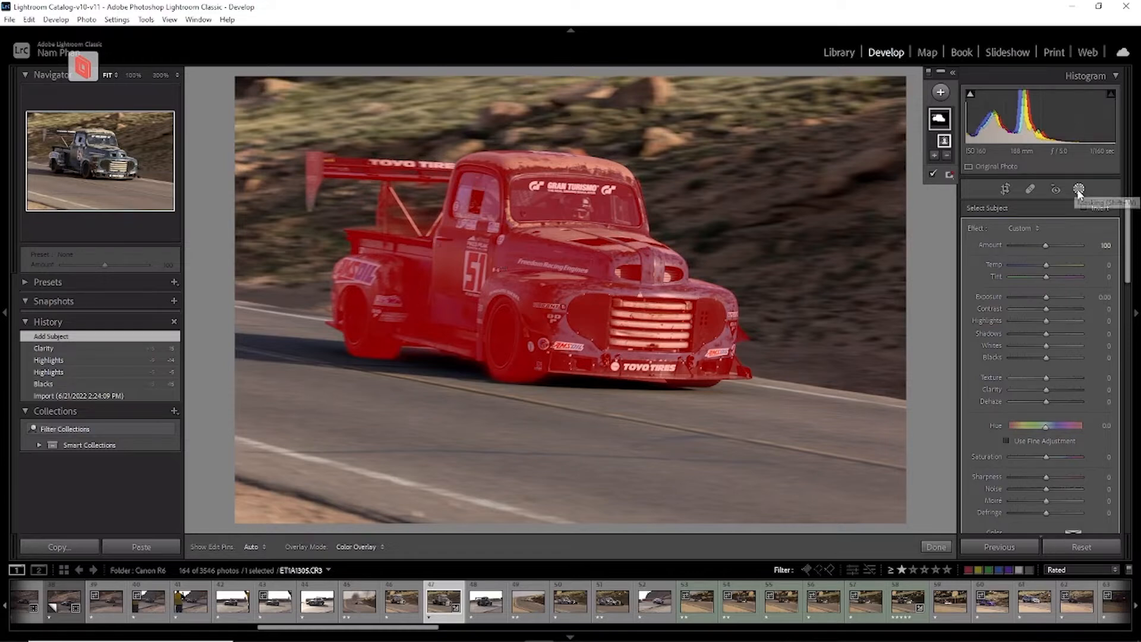
pyautogui.rightClick(945, 143)
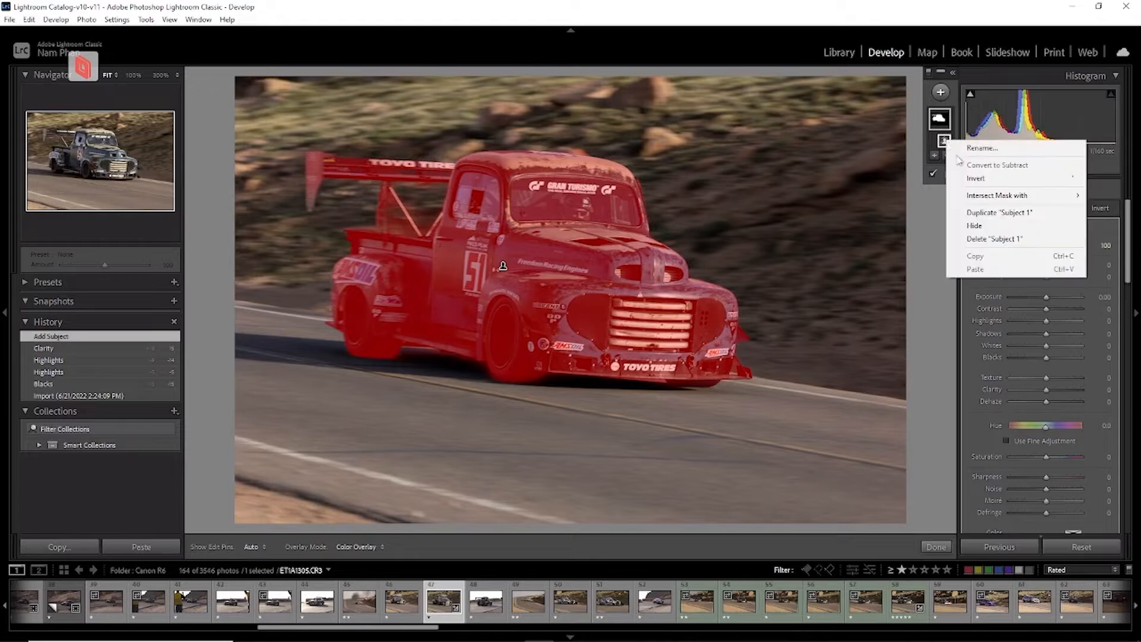
pyautogui.click(975, 180)
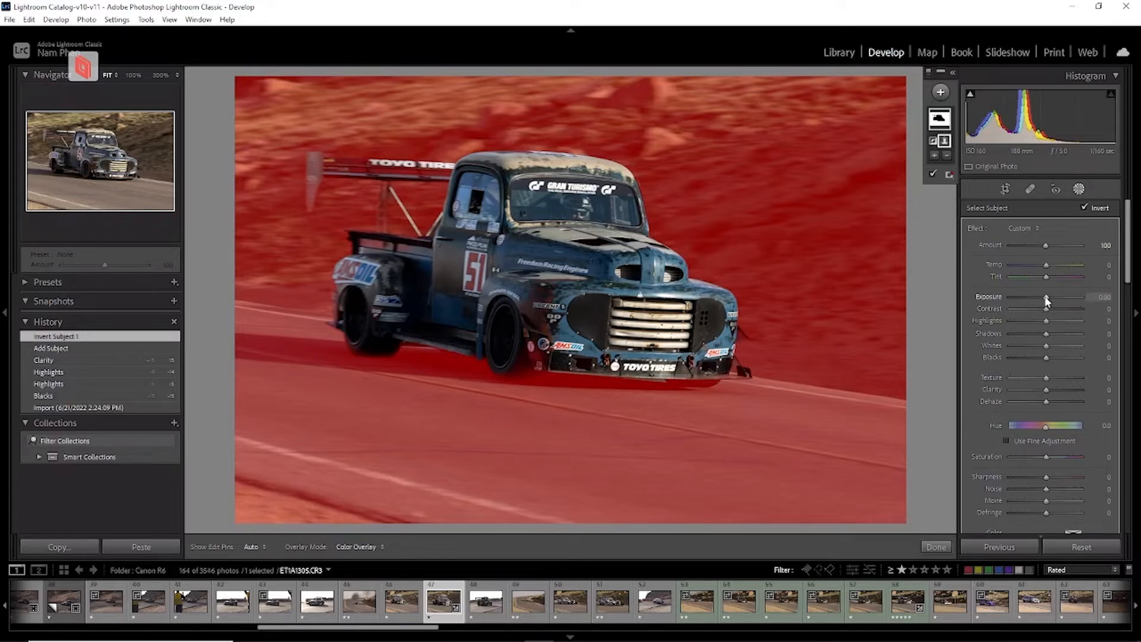
# Darken the background by setting the inverted subject mask's Exposure to −0.15.
pyautogui.moveTo(1046, 297); pyautogui.dragTo(1044, 299)
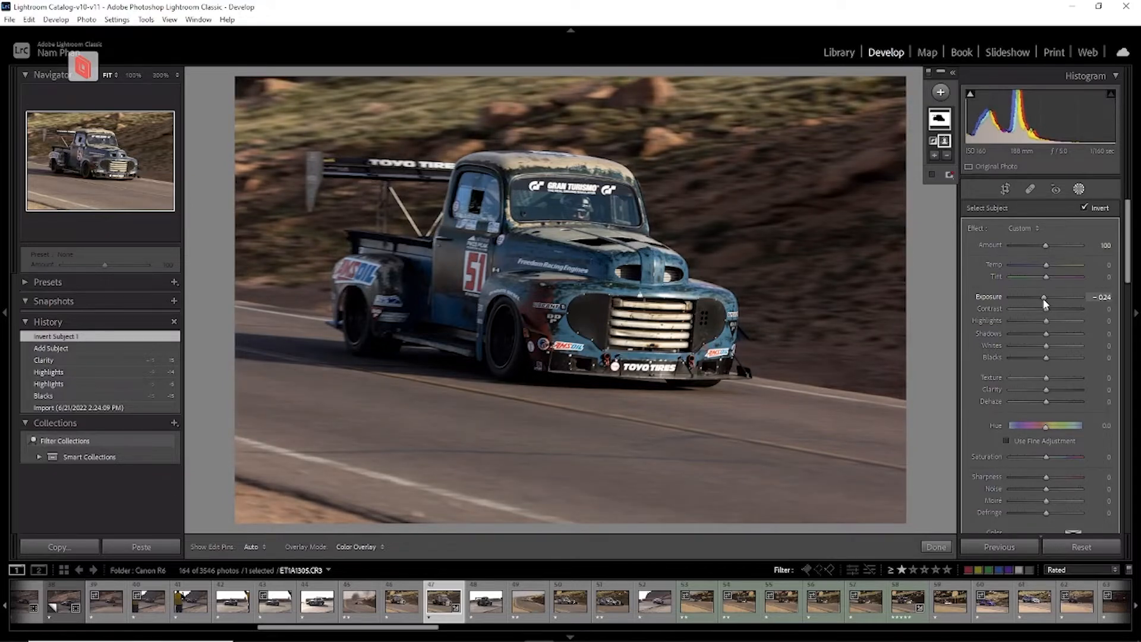
pyautogui.click(1099, 297)
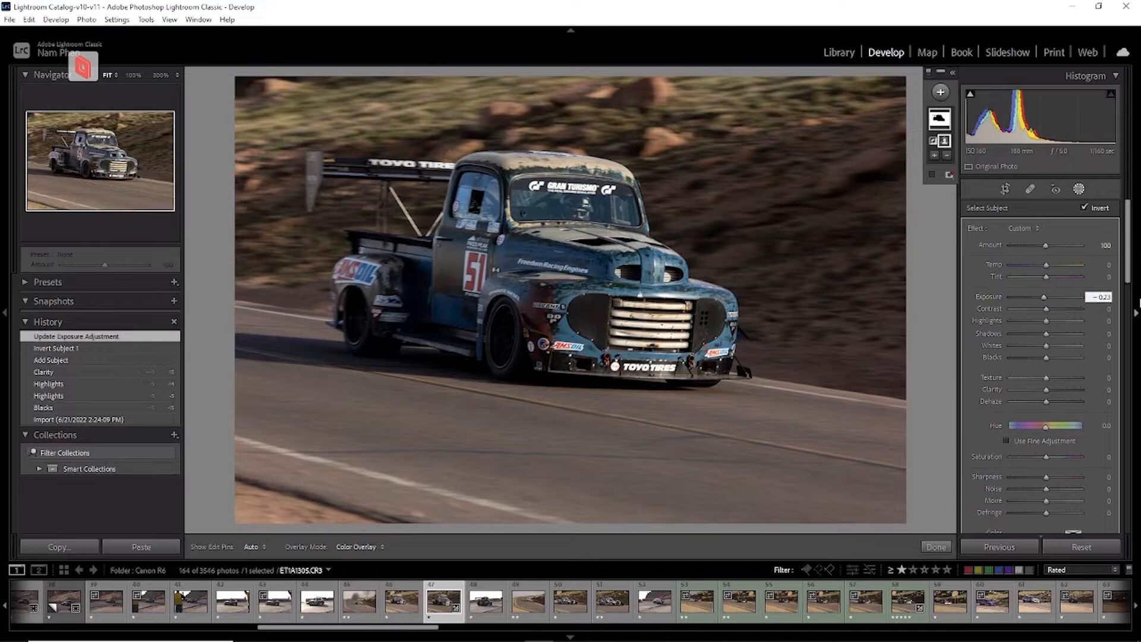
pyautogui.hotkey('shift', 'Left')
pyautogui.hotkey('shift', 'Left')
pyautogui.write('15')
pyautogui.press('Return')
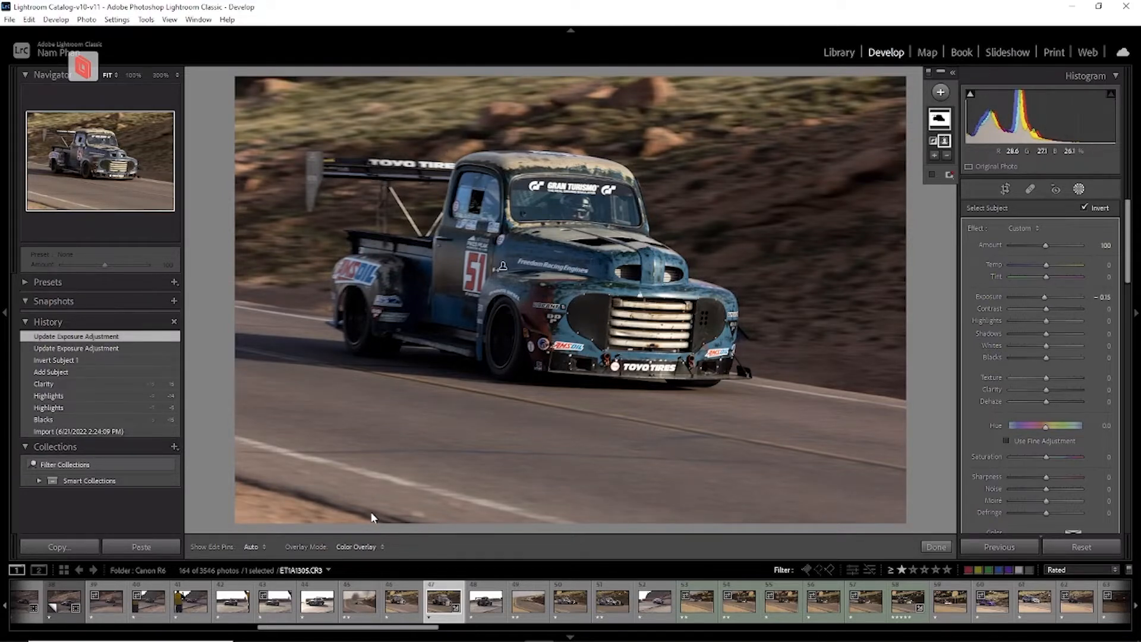
# Compare the edited truck photo with its original import state twice, ending on the latest exposure adjustment in the history.
pyautogui.click(88, 431)
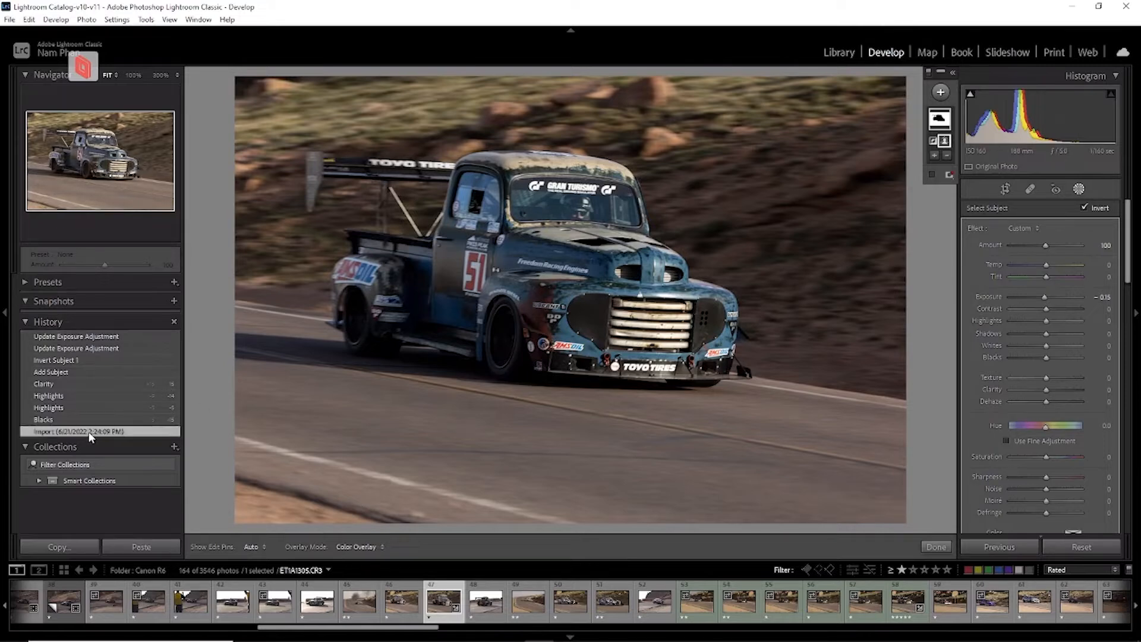
pyautogui.click(130, 337)
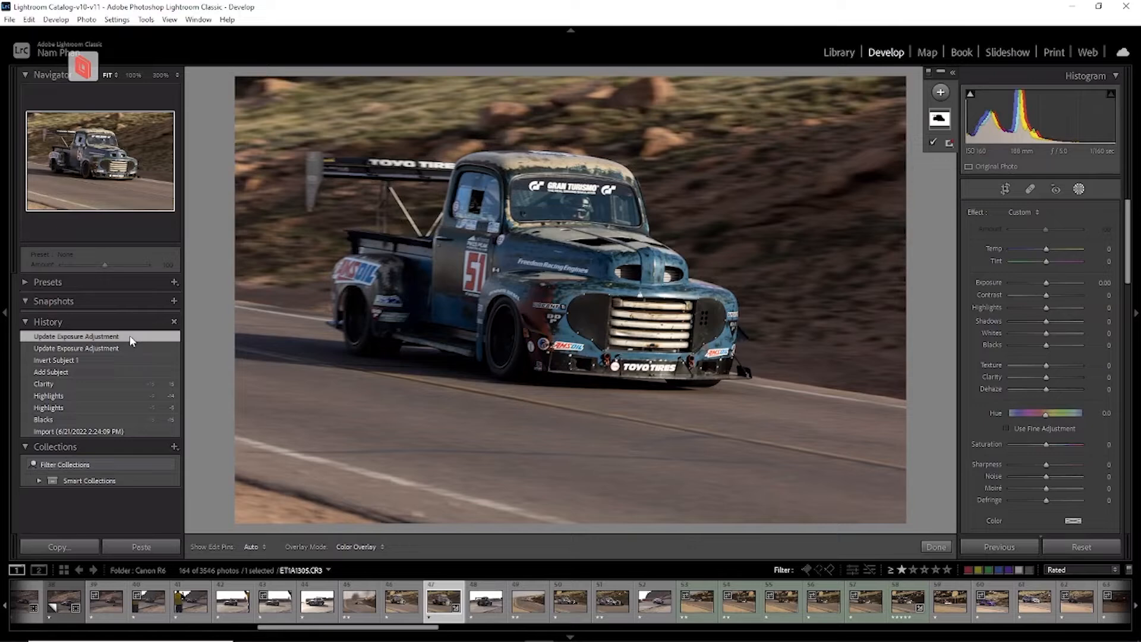
pyautogui.click(116, 433)
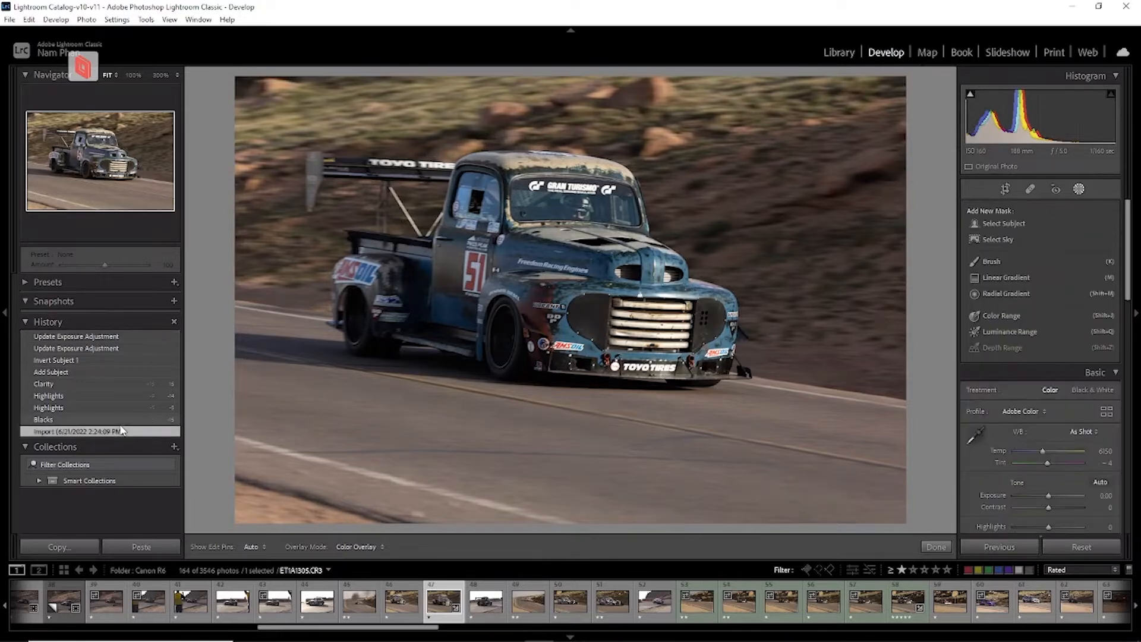
pyautogui.click(143, 338)
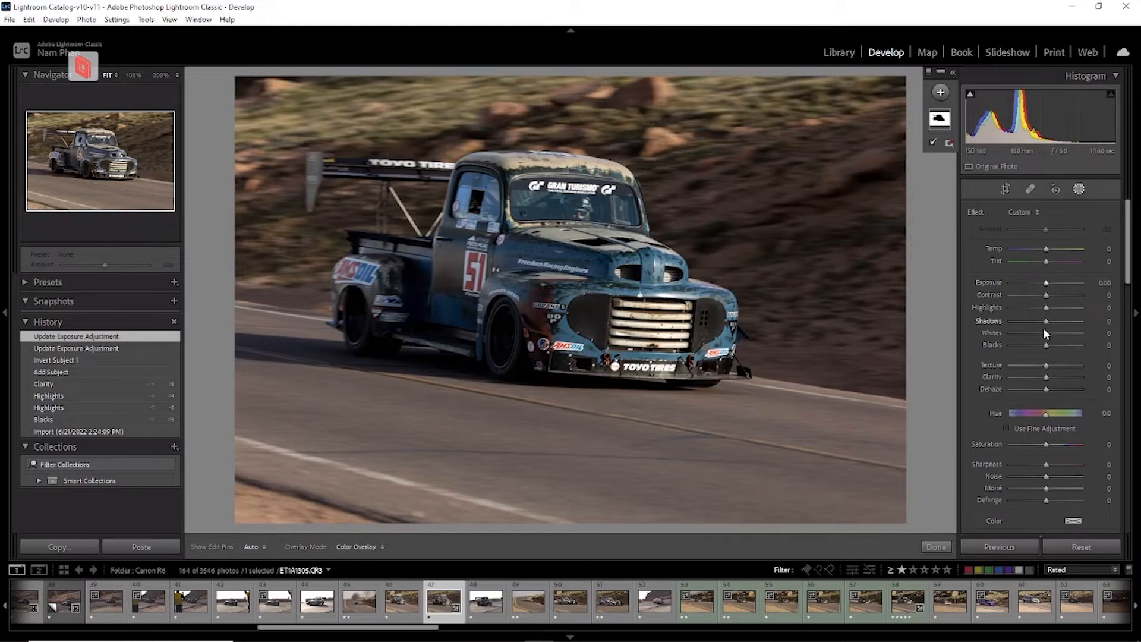
# Try lowering Shadows to −100 in the masking adjustments, compare the import and latest history states, and reset Shadows to 0.
pyautogui.moveTo(1046, 322)
pyautogui.mouseDown()
pyautogui.moveTo(1063, 324)
pyautogui.moveTo(1027, 315)
pyautogui.moveTo(1049, 327)
pyautogui.moveTo(1108, 323)
pyautogui.moveTo(971, 323)
pyautogui.moveTo(1054, 323)
pyautogui.mouseUp()
pyautogui.moveTo(1063, 327); pyautogui.dragTo(995, 323)
pyautogui.hotkey('ctrl', 'z')
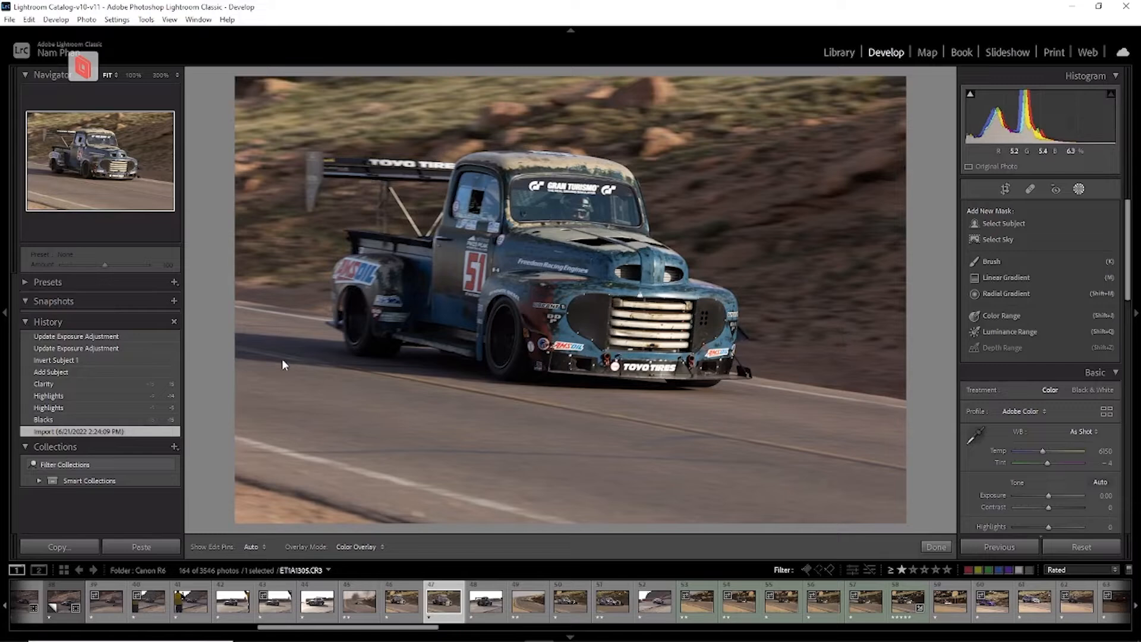
pyautogui.click(98, 338)
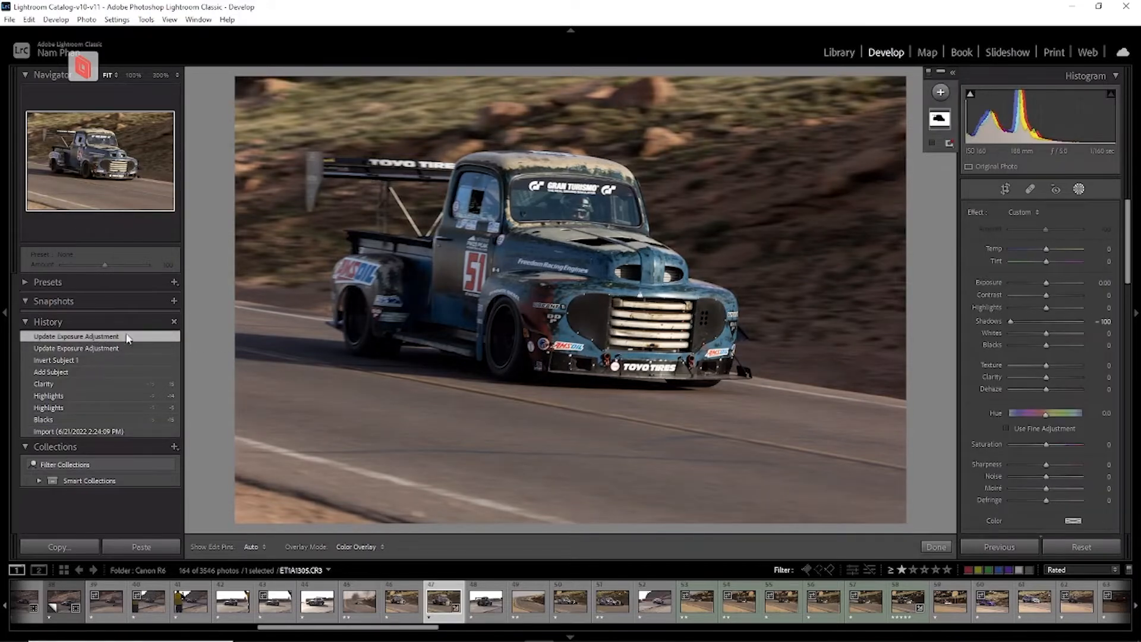
pyautogui.click(1102, 323)
pyautogui.write('0')
pyautogui.press('Return')
# Raise Saturation to 11 in the masking adjustments and hide the module picker to enlarge the photo.
pyautogui.scroll(-3, 1053, 323)
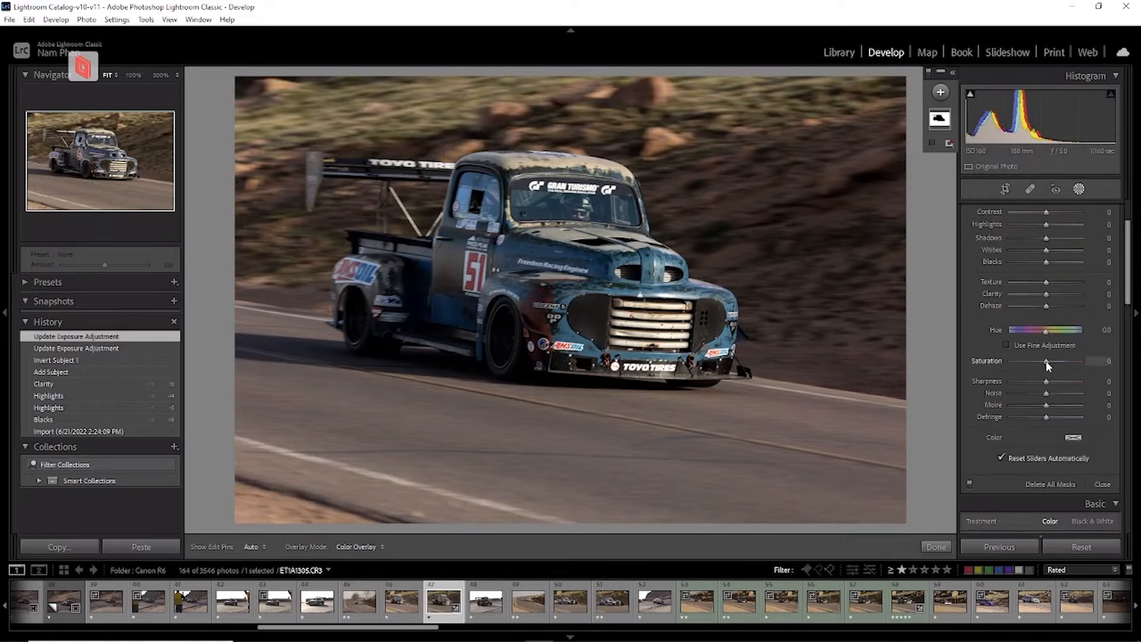
pyautogui.moveTo(1047, 362); pyautogui.dragTo(1048, 363)
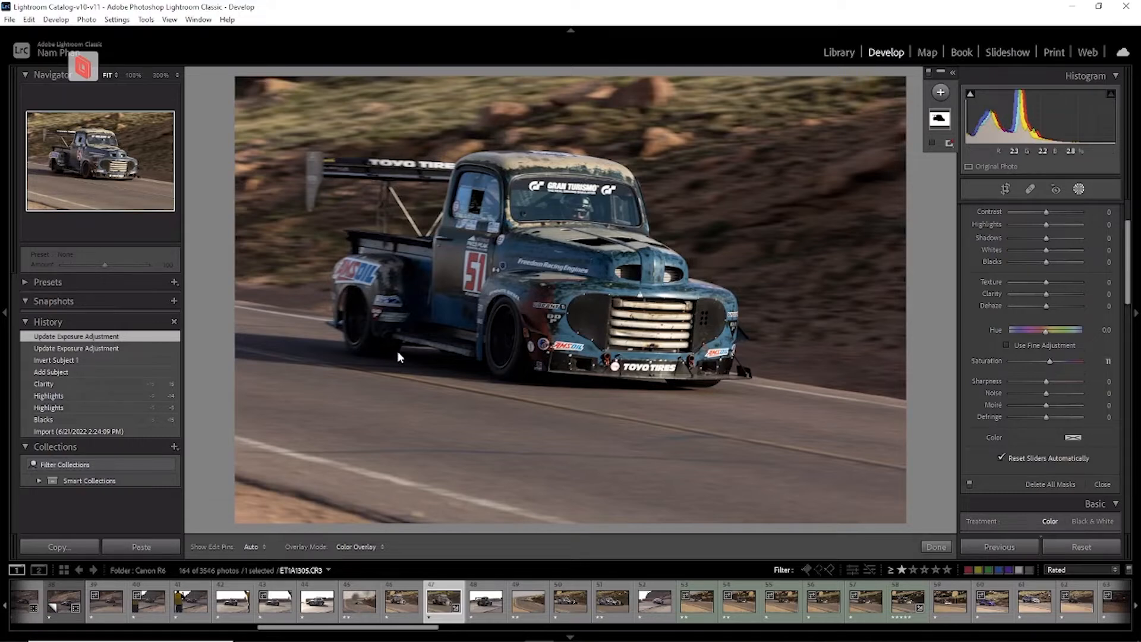
pyautogui.click(688, 30)
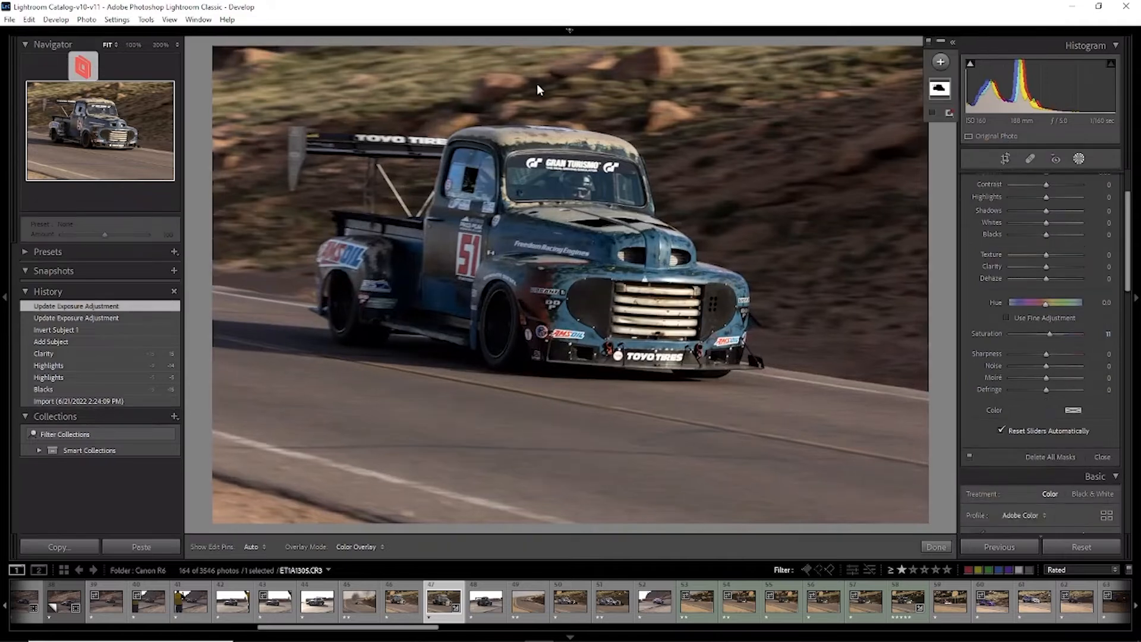
# Set the inverted subject mask's Shadows to −14 and Saturation to 9, and compare the truck photo with its import state.
pyautogui.scroll(2, 1004, 315)
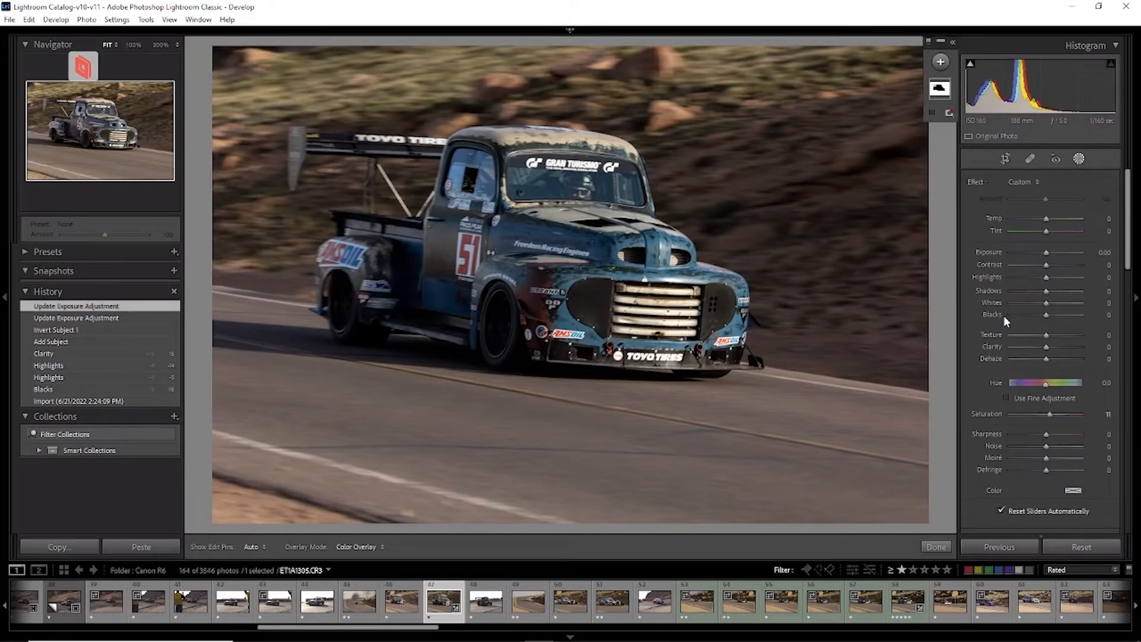
pyautogui.click(936, 91)
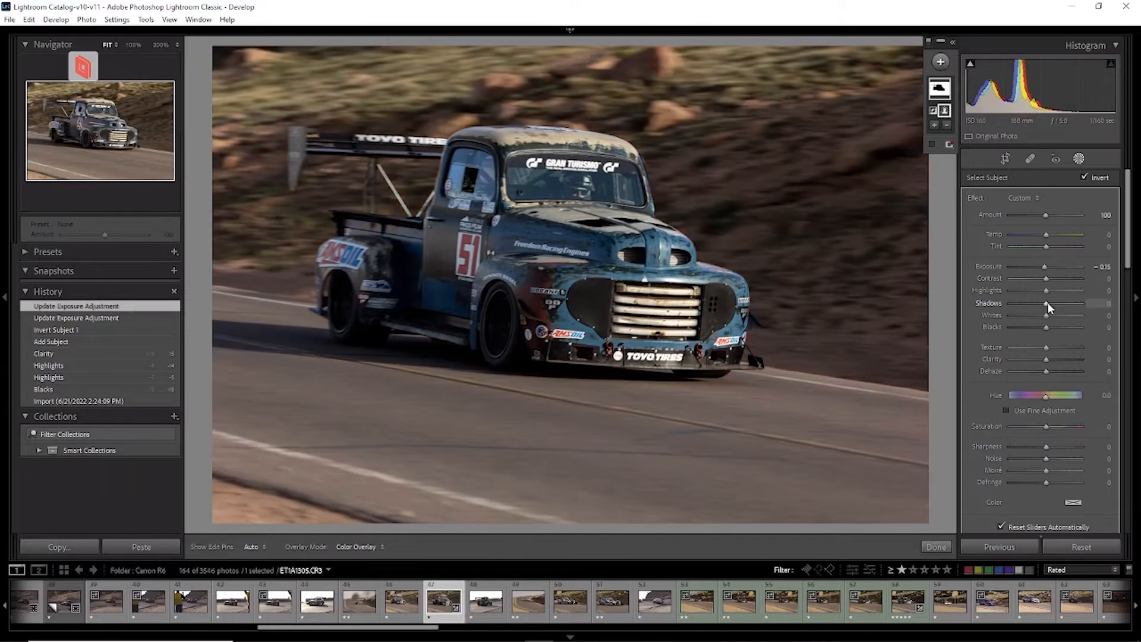
pyautogui.moveTo(1047, 303)
pyautogui.mouseDown()
pyautogui.moveTo(1033, 303)
pyautogui.moveTo(1044, 305)
pyautogui.mouseUp()
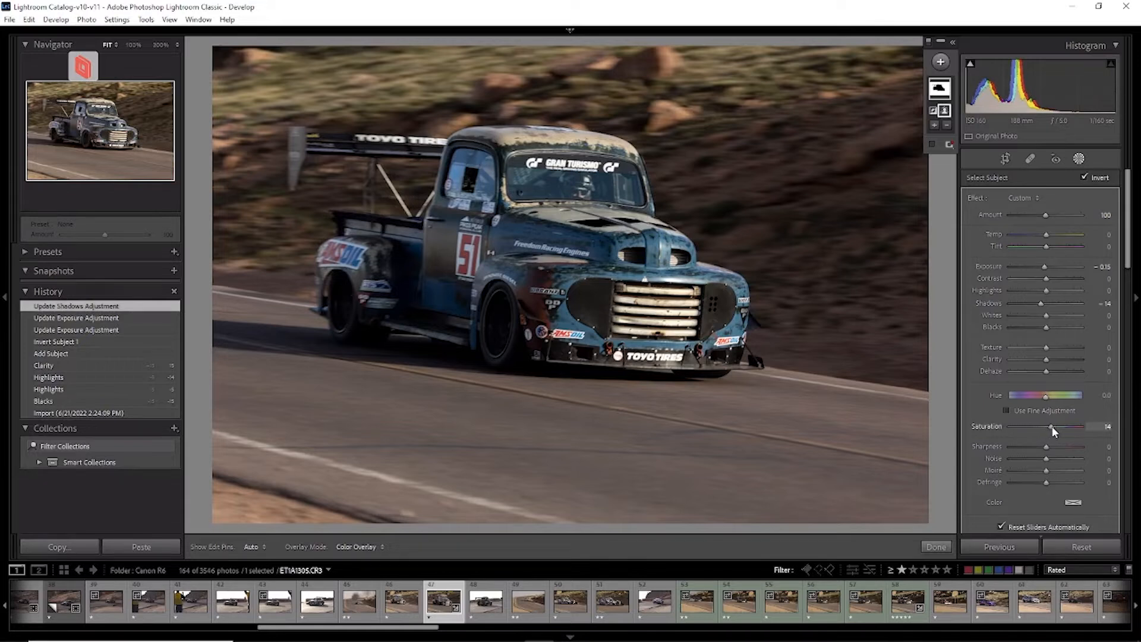
pyautogui.moveTo(1051, 426)
pyautogui.mouseDown()
pyautogui.moveTo(1034, 426)
pyautogui.moveTo(1049, 428)
pyautogui.mouseUp()
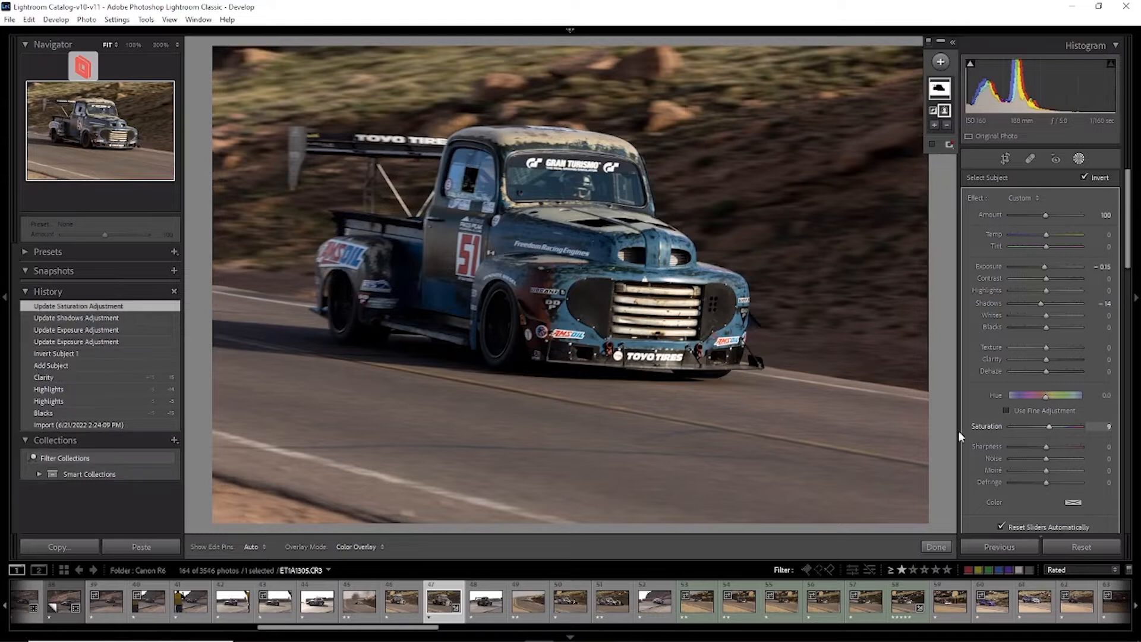
pyautogui.click(94, 424)
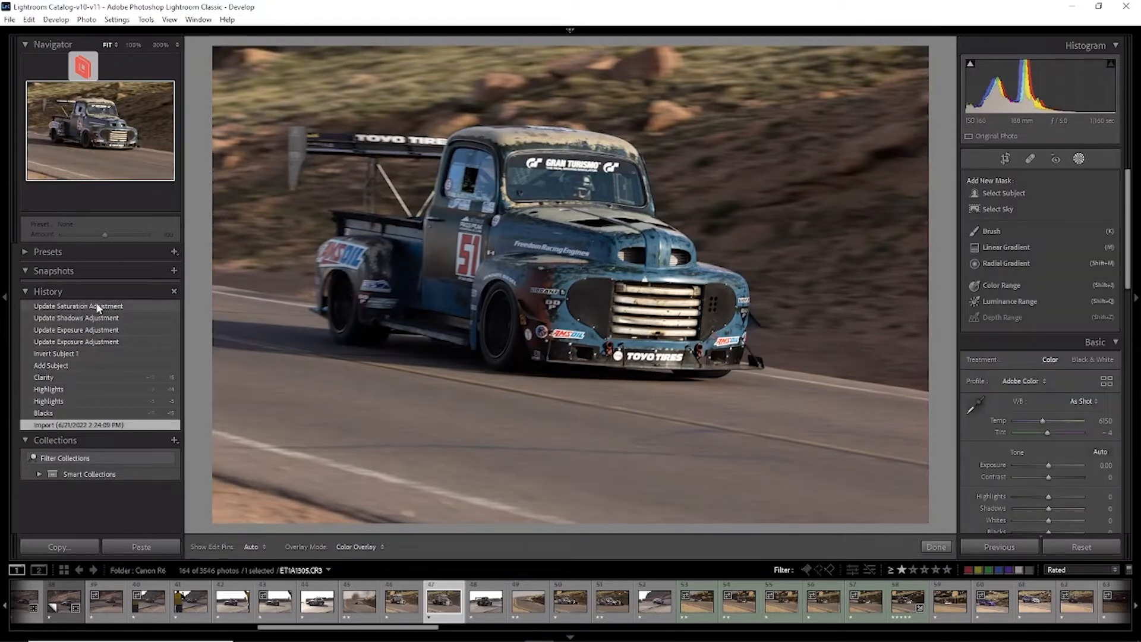
pyautogui.click(98, 306)
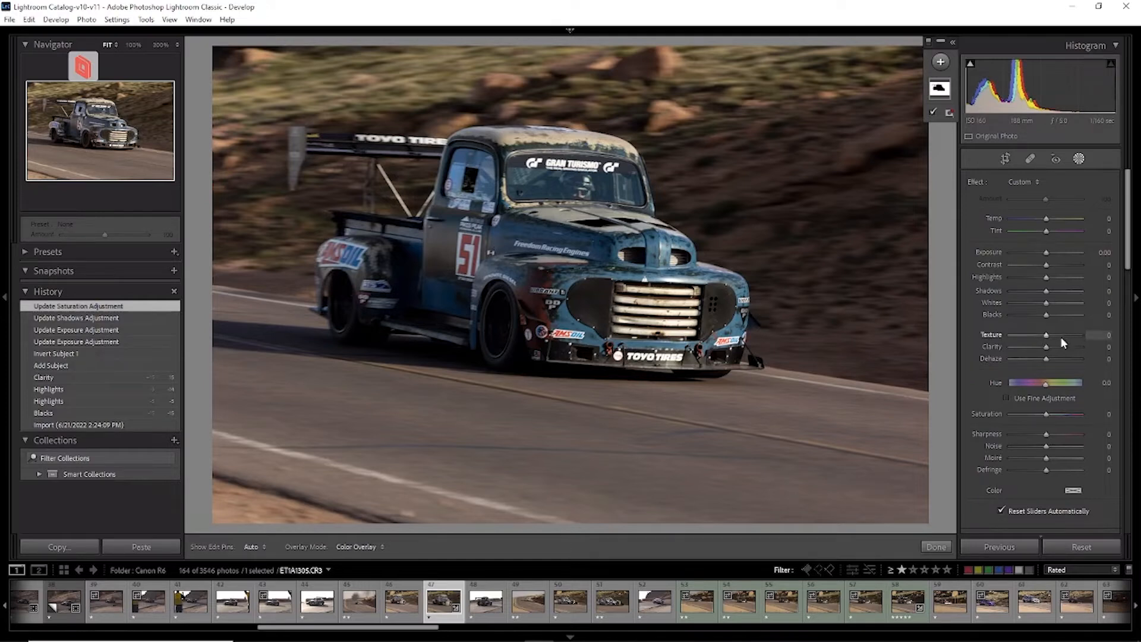
# Close the masking adjustments and rate the blue truck photo five stars.
pyautogui.scroll(-3, 1062, 337)
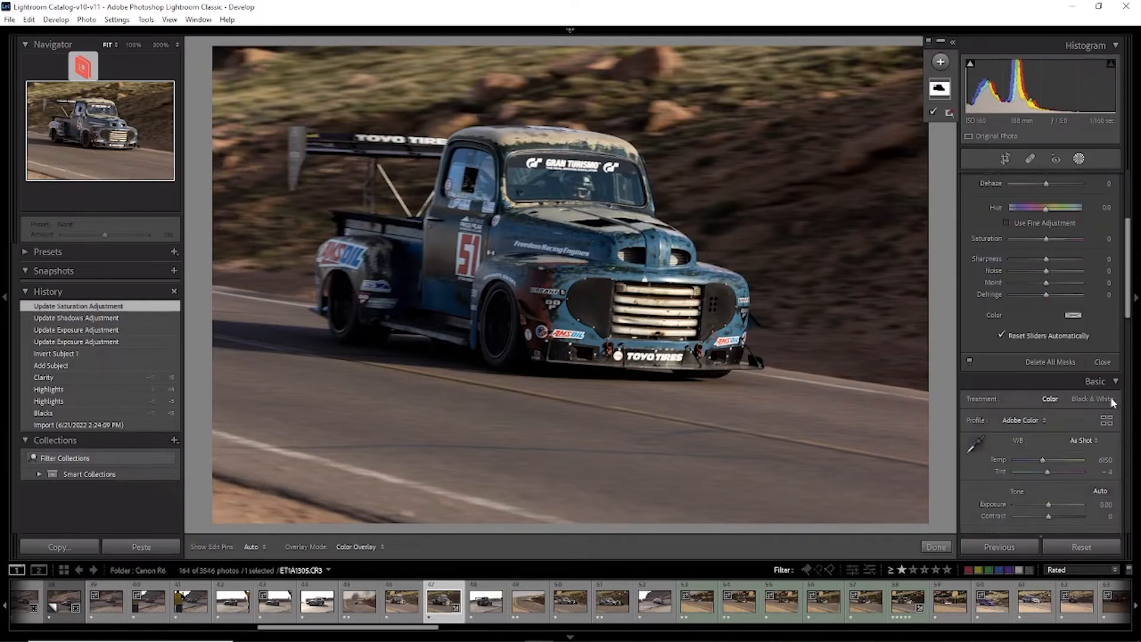
pyautogui.click(1097, 364)
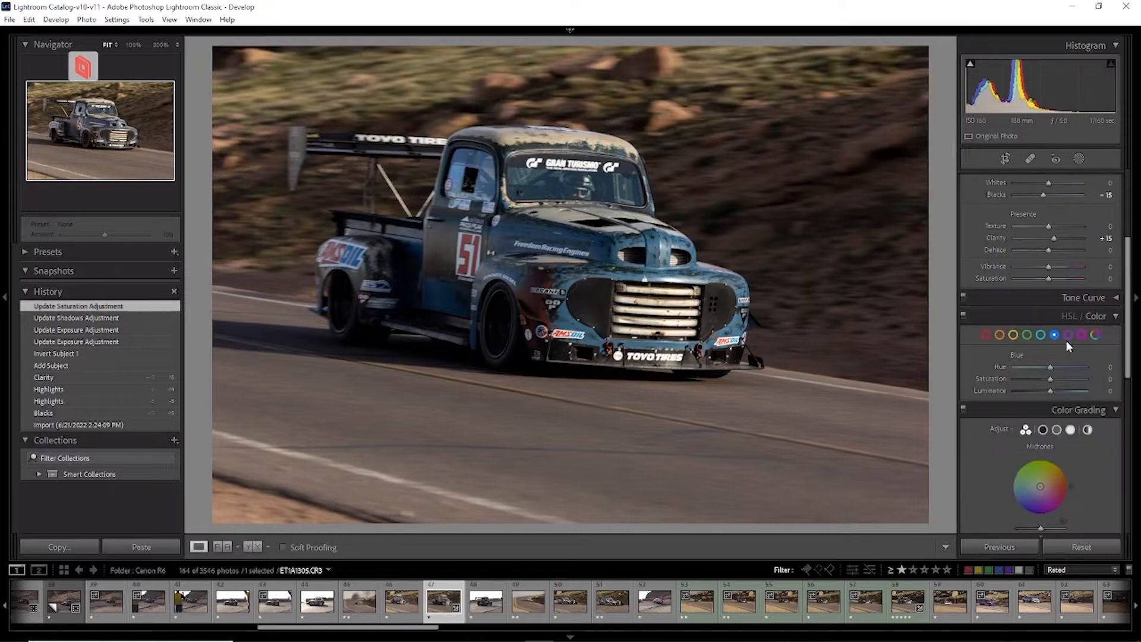
pyautogui.scroll(3, 1067, 340)
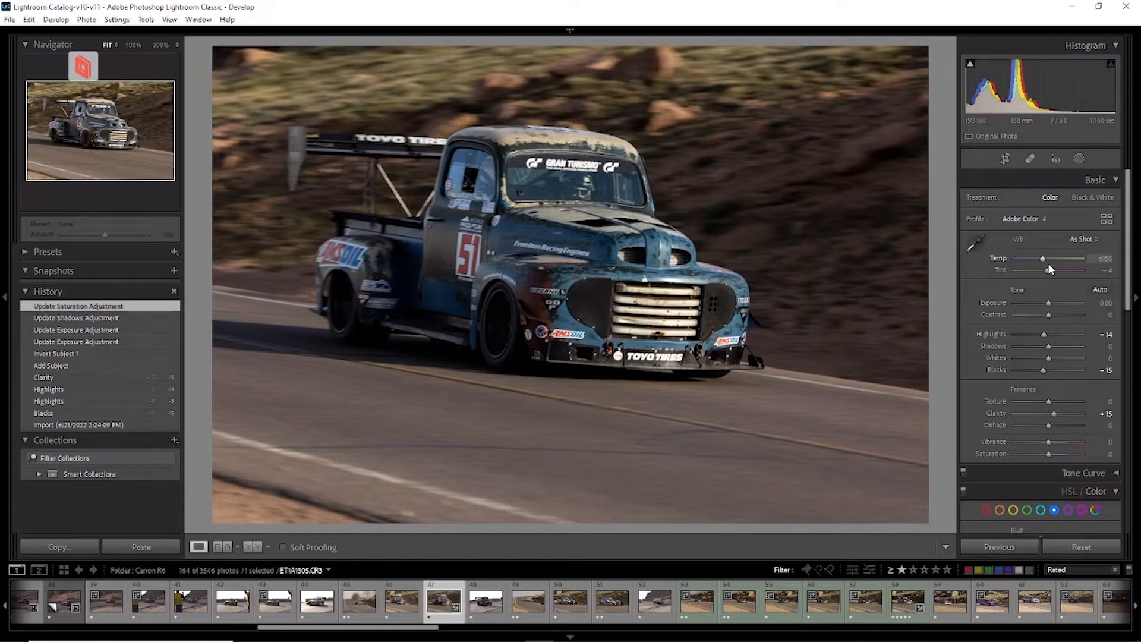
pyautogui.press('5')
# Review the following race photos in the filmstrip, from the blue-and-white prototype to the blue Bilstein car.
pyautogui.click(619, 592)
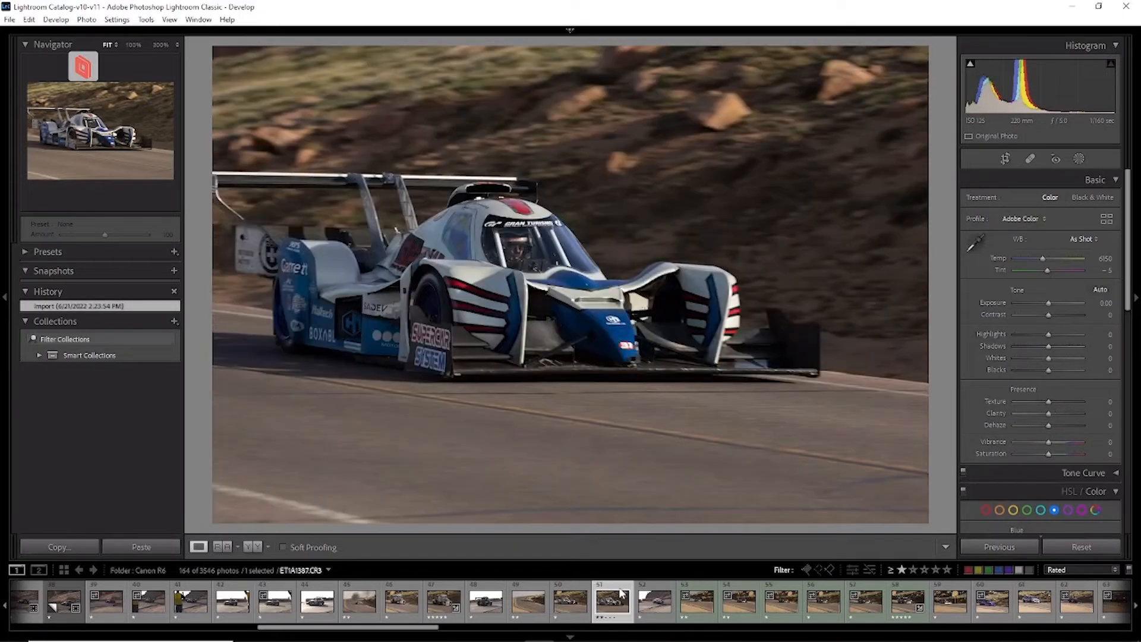
pyautogui.scroll(-3, 676, 592)
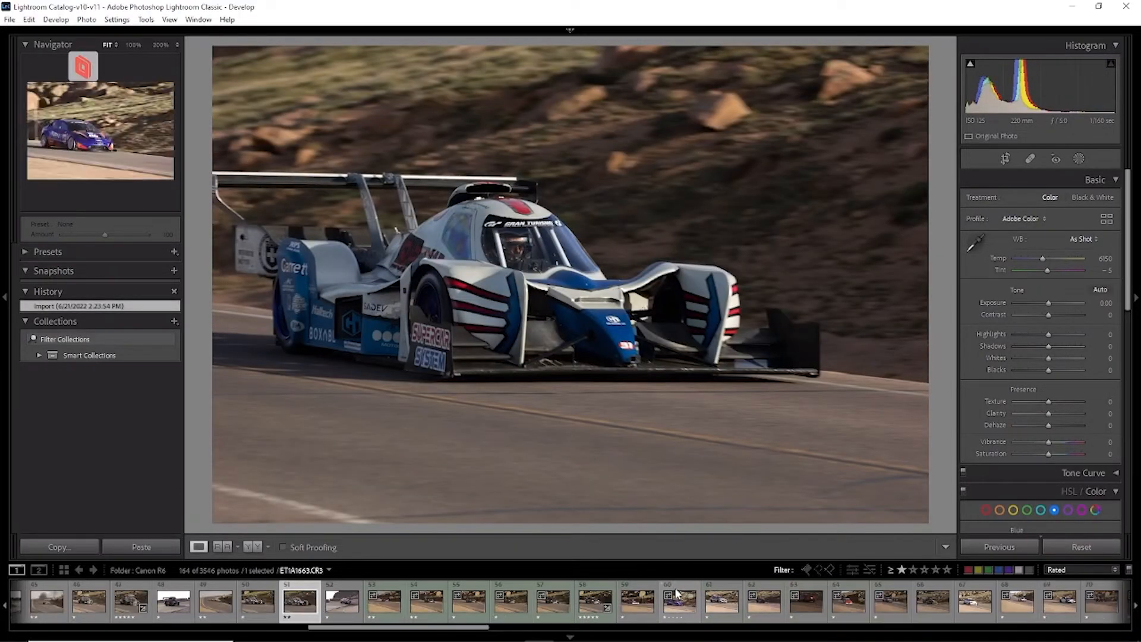
pyautogui.click(680, 593)
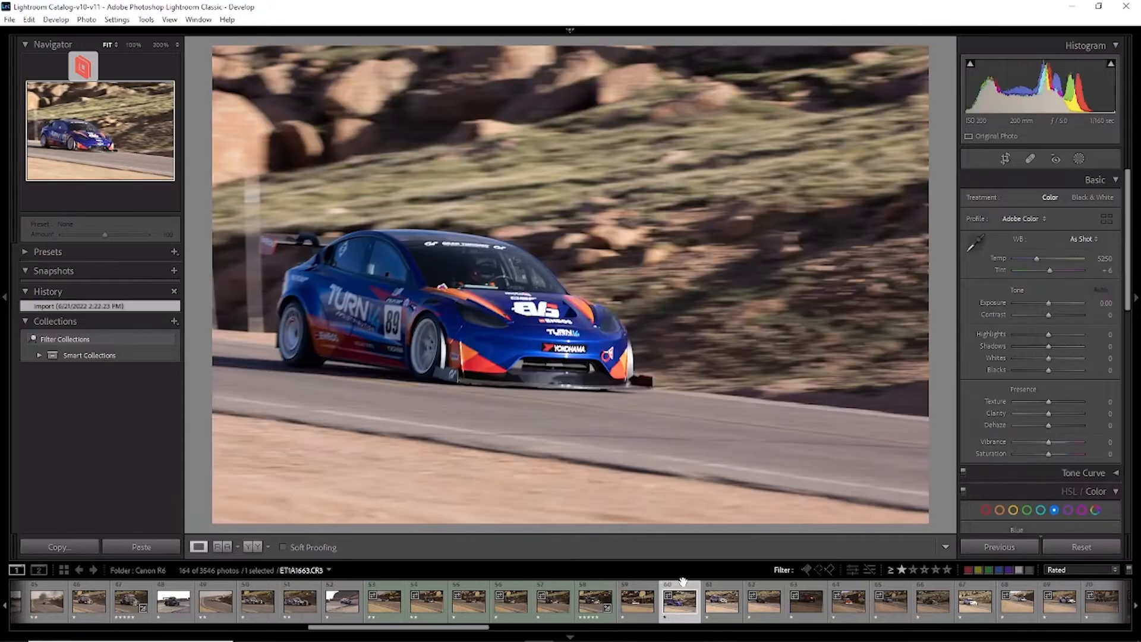
pyautogui.click(716, 591)
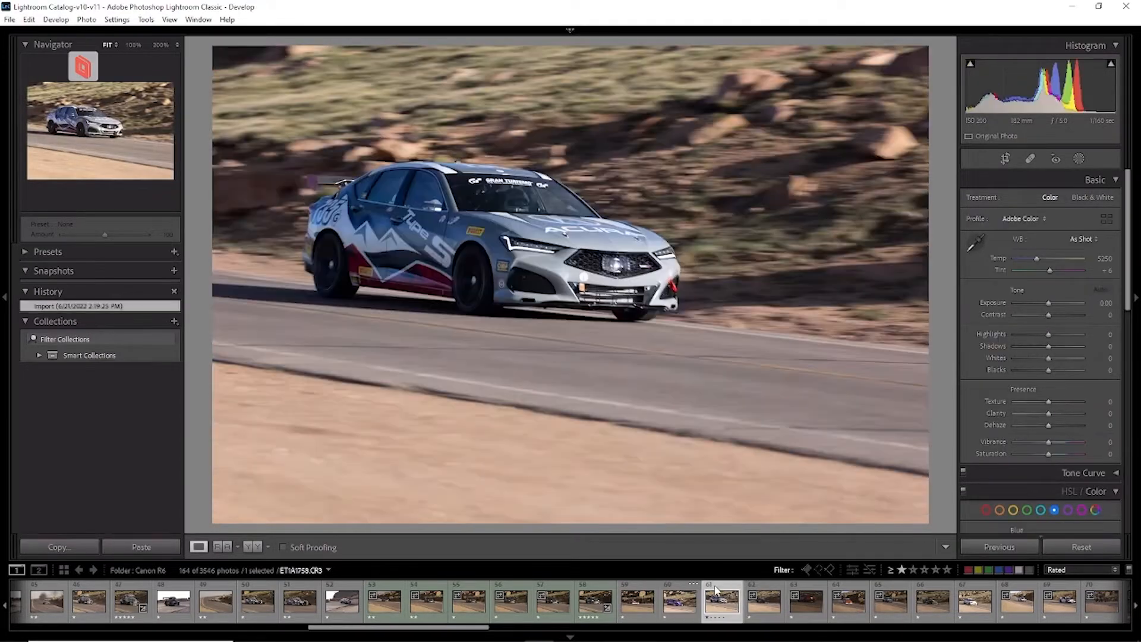
pyautogui.click(774, 591)
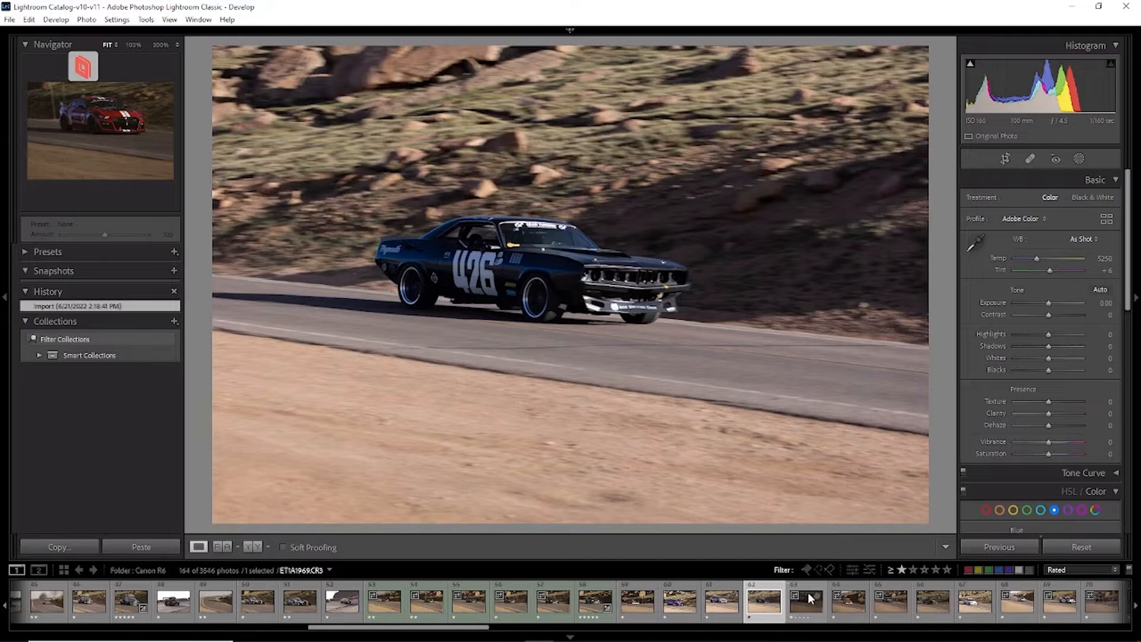
pyautogui.click(852, 588)
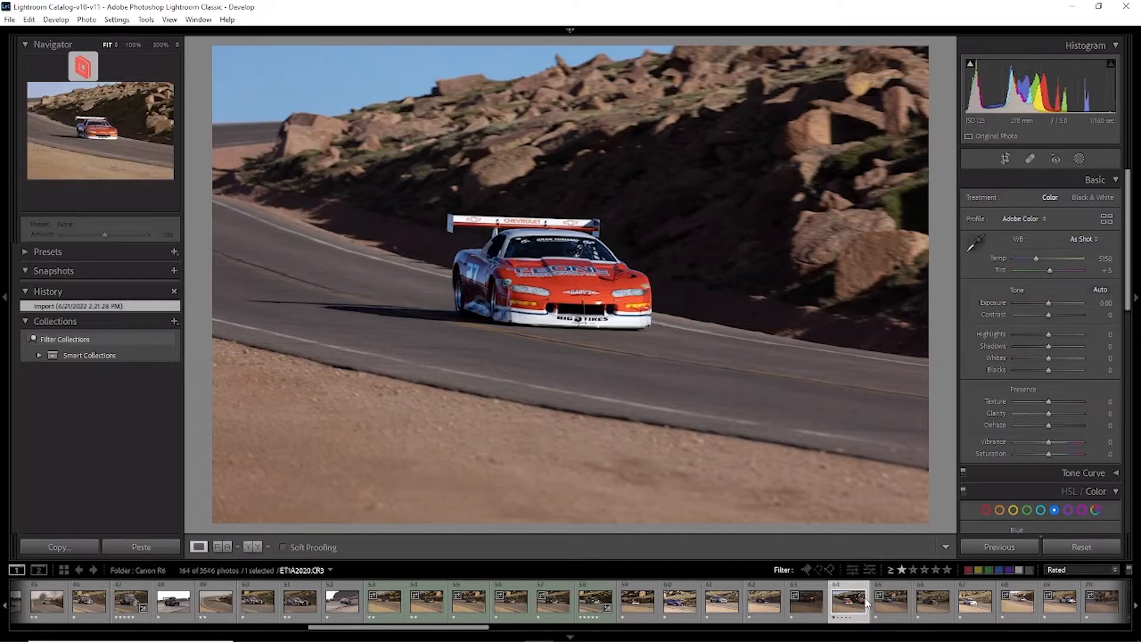
pyautogui.click(875, 601)
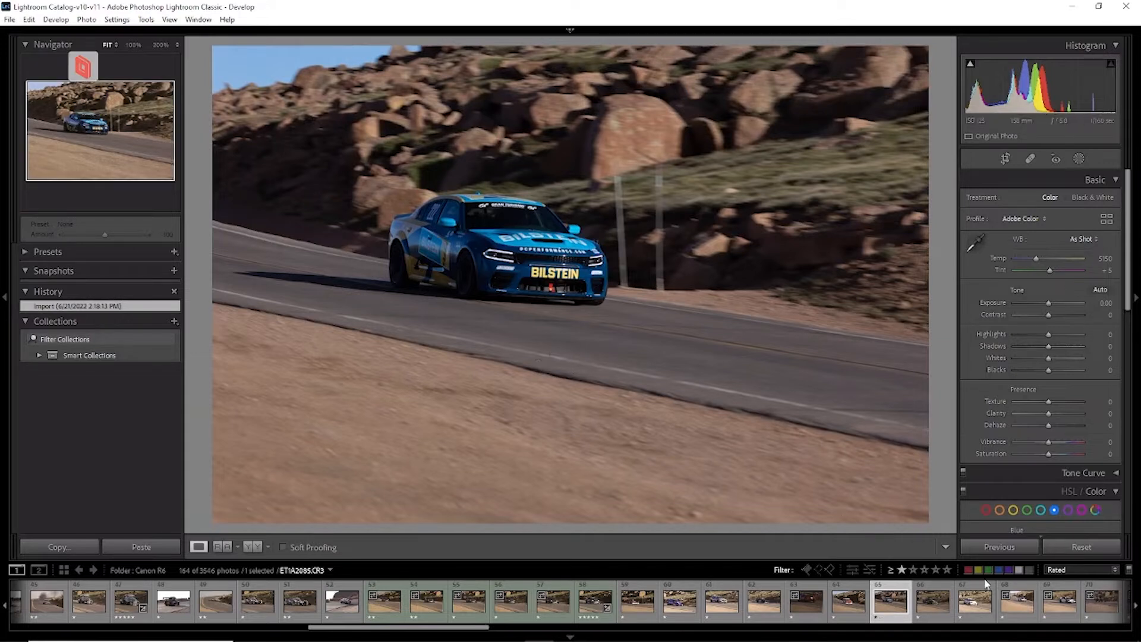
# Review the photos from the white number 72 car to the dark blue winged car, inspecting the off-road buggy at 100%.
pyautogui.scroll(-3, 975, 595)
pyautogui.click(662, 601)
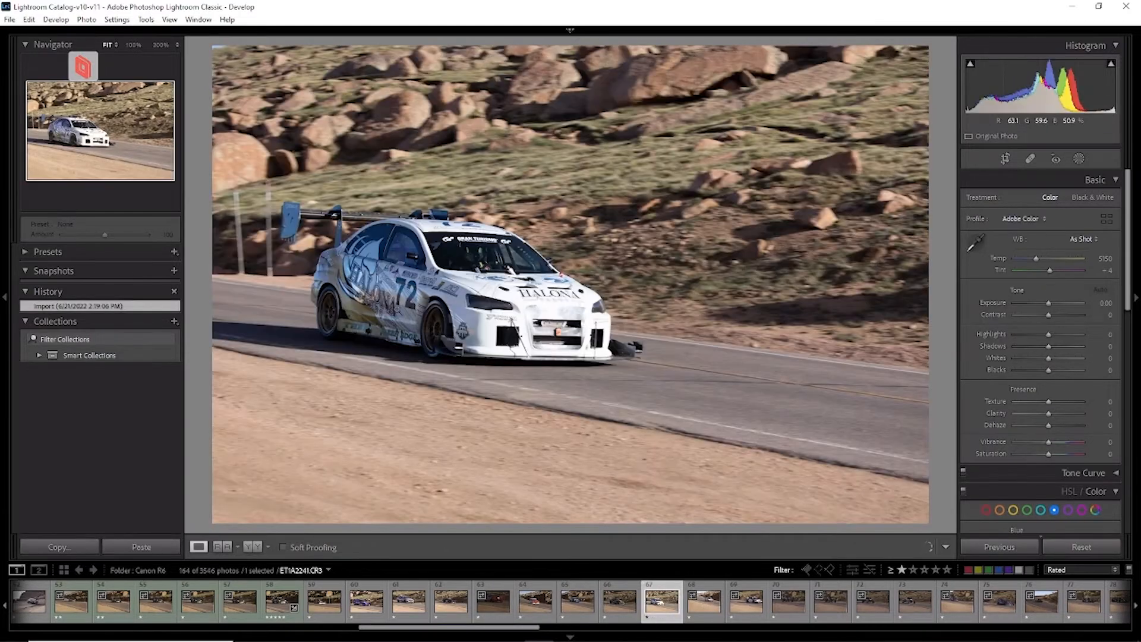
pyautogui.click(831, 599)
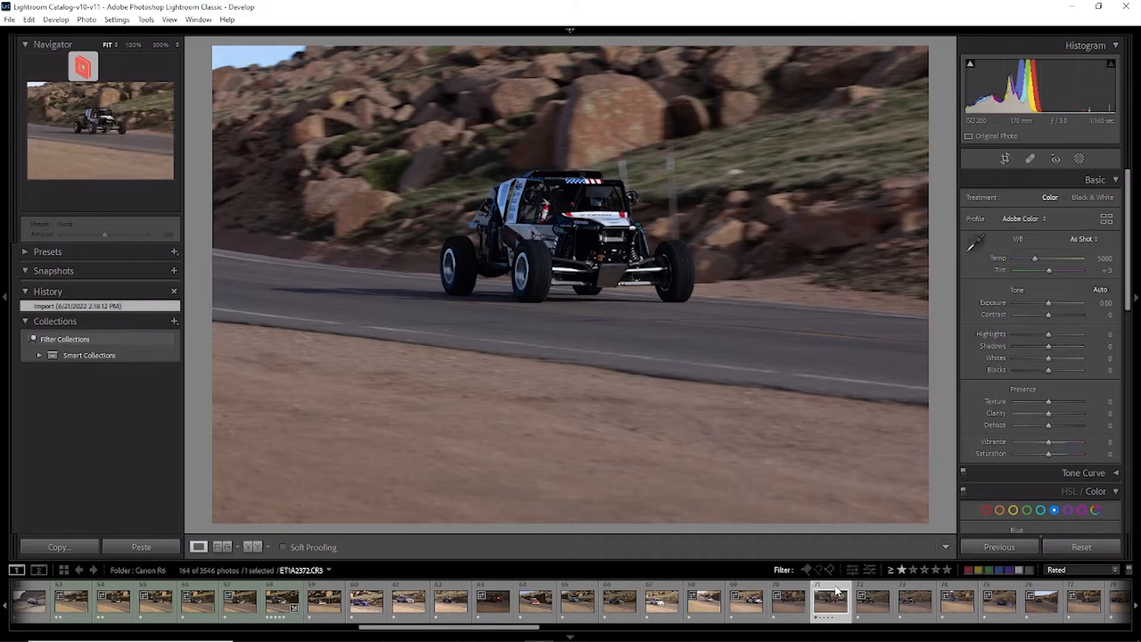
pyautogui.click(595, 239)
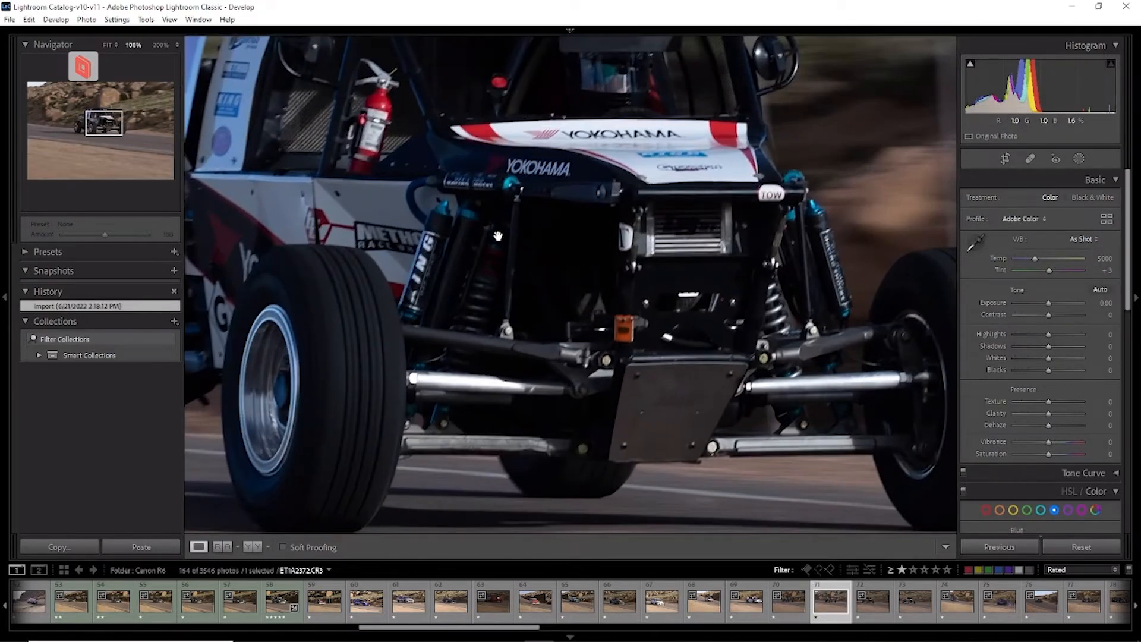
pyautogui.click(498, 236)
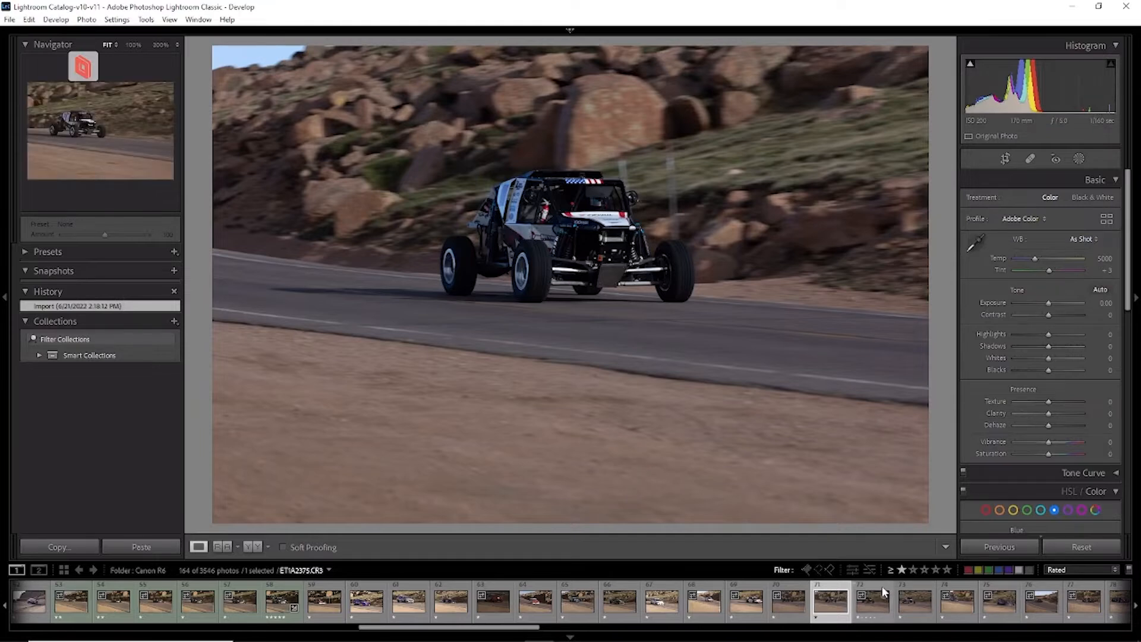
pyautogui.click(874, 601)
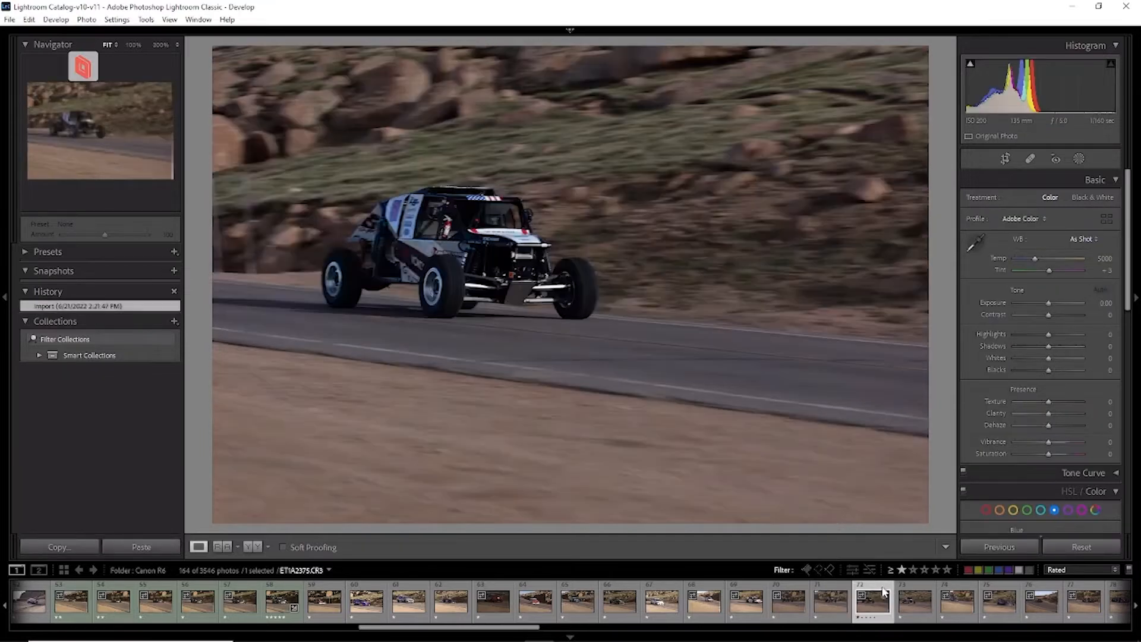
pyautogui.click(953, 592)
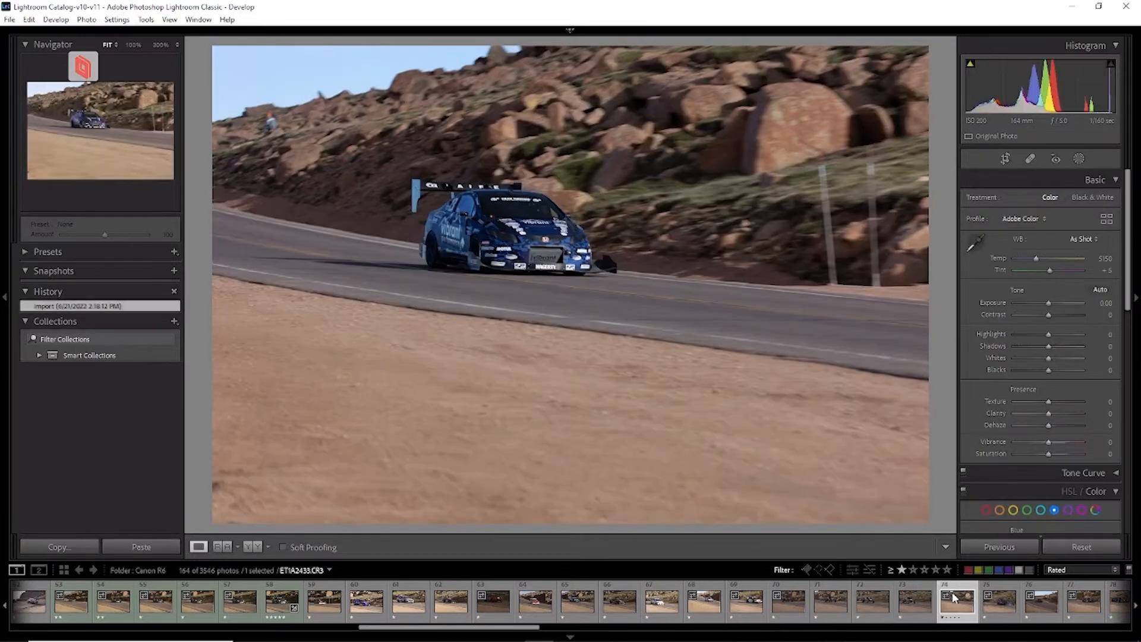
# Open the prototype car photo ETIA2527.CR3 and check it against the preceding frame of the same car.
pyautogui.scroll(-3, 1000, 601)
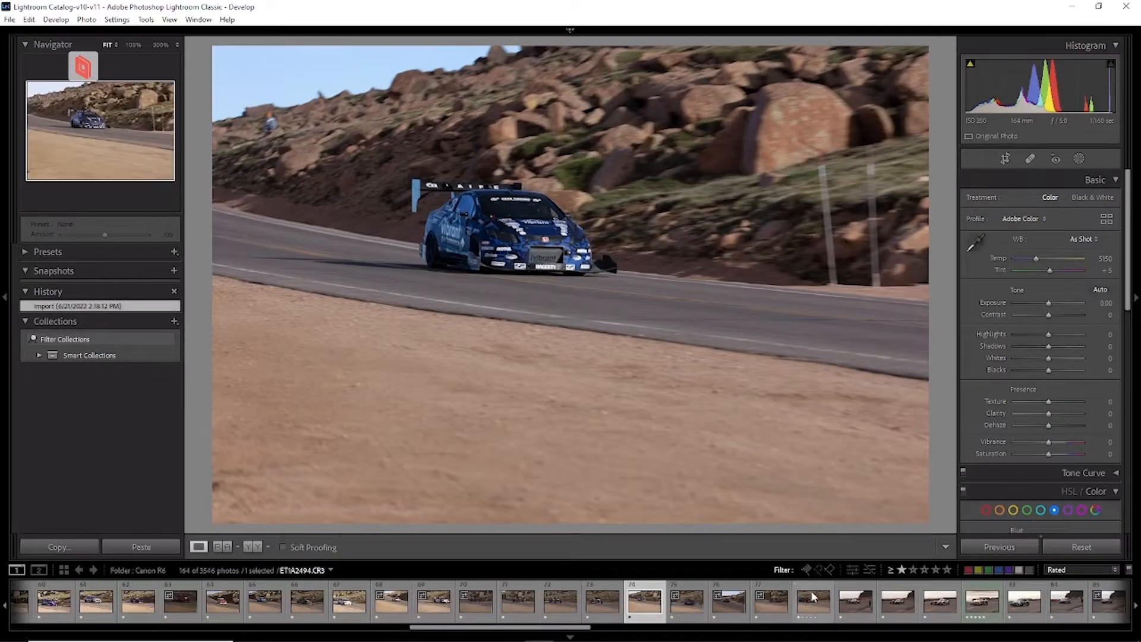
pyautogui.click(941, 592)
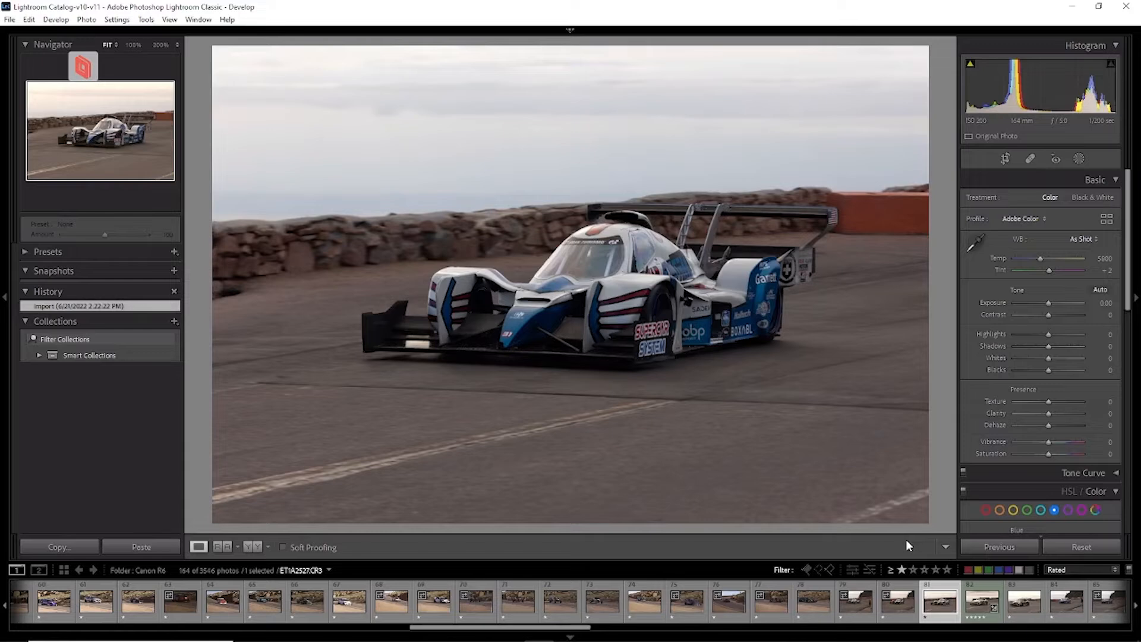
pyautogui.press('Left')
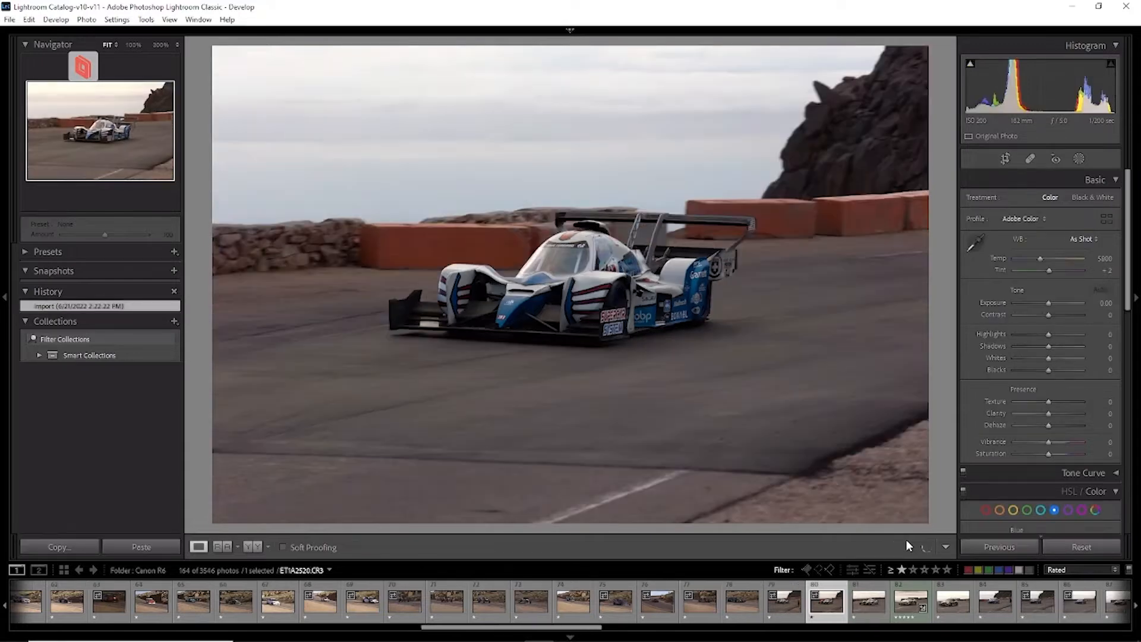
pyautogui.press('Right')
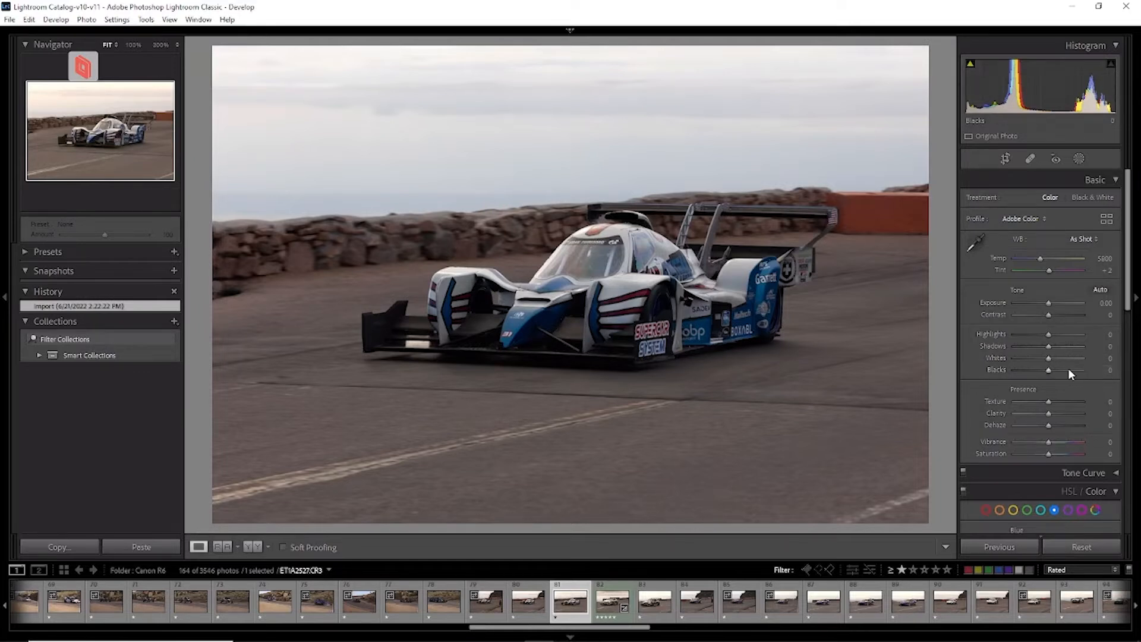
# Set the prototype photo's Blacks to −20 in the basic adjustments.
pyautogui.moveTo(1048, 370); pyautogui.dragTo(1041, 372)
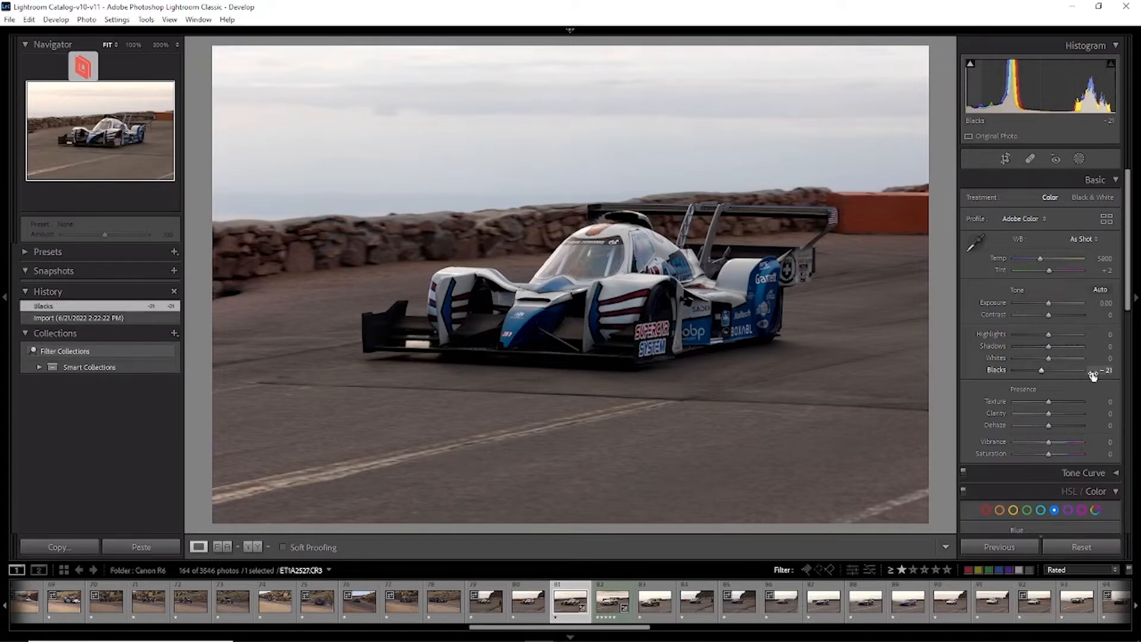
pyautogui.click(1096, 371)
pyautogui.write('-20')
pyautogui.press('Return')
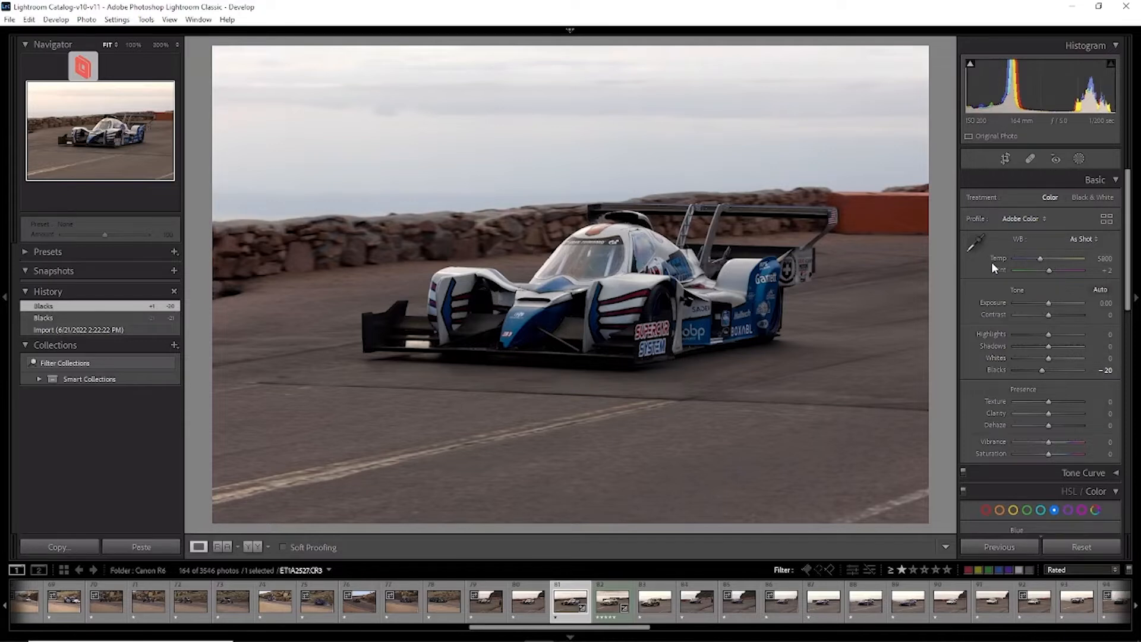
# Set the prototype photo's Clarity to +15 and Highlights to +12.
pyautogui.click(1099, 413)
pyautogui.write('15')
pyautogui.press('Return')
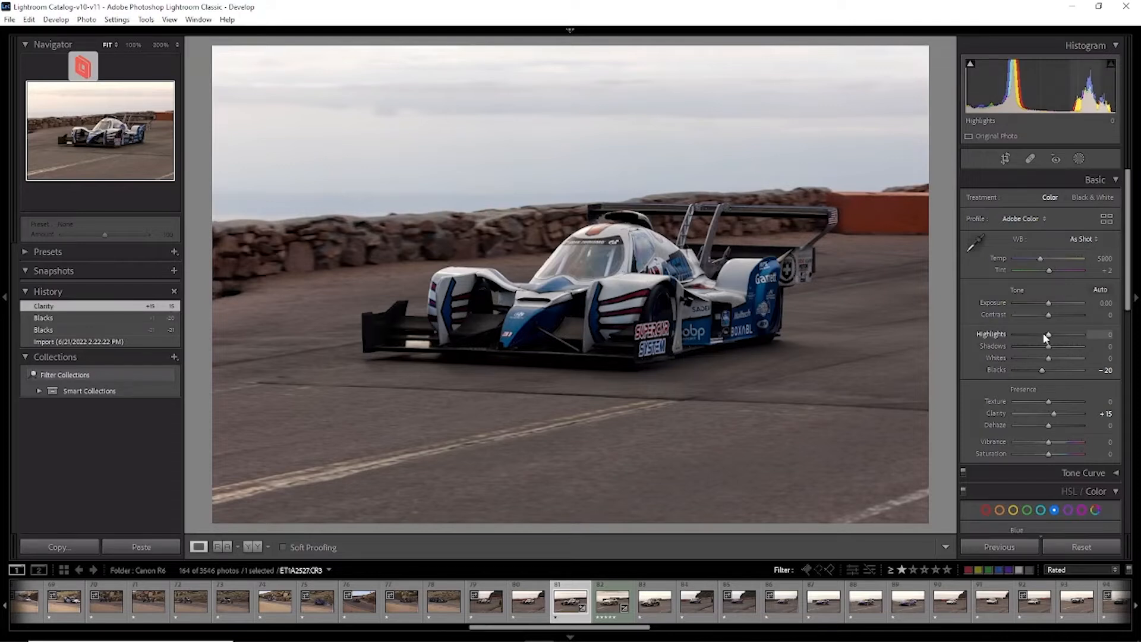
pyautogui.moveTo(1050, 337); pyautogui.dragTo(1052, 341)
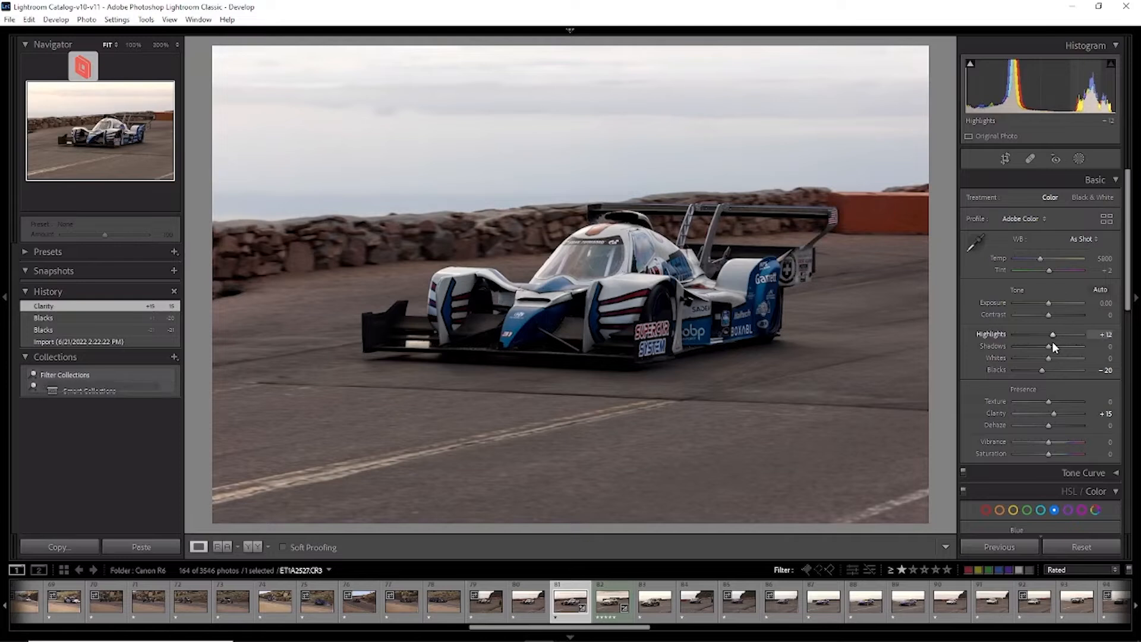
# Add a Select Sky mask to the prototype photo and set its Exposure to −0.91 and Temp to 6.
pyautogui.click(1079, 159)
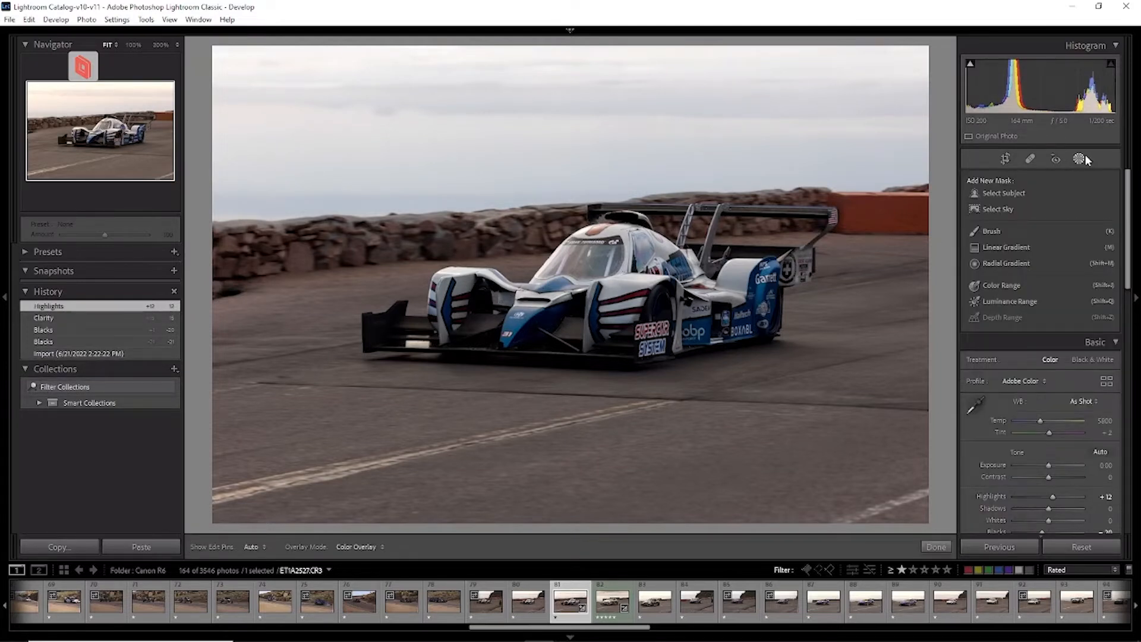
pyautogui.click(1013, 209)
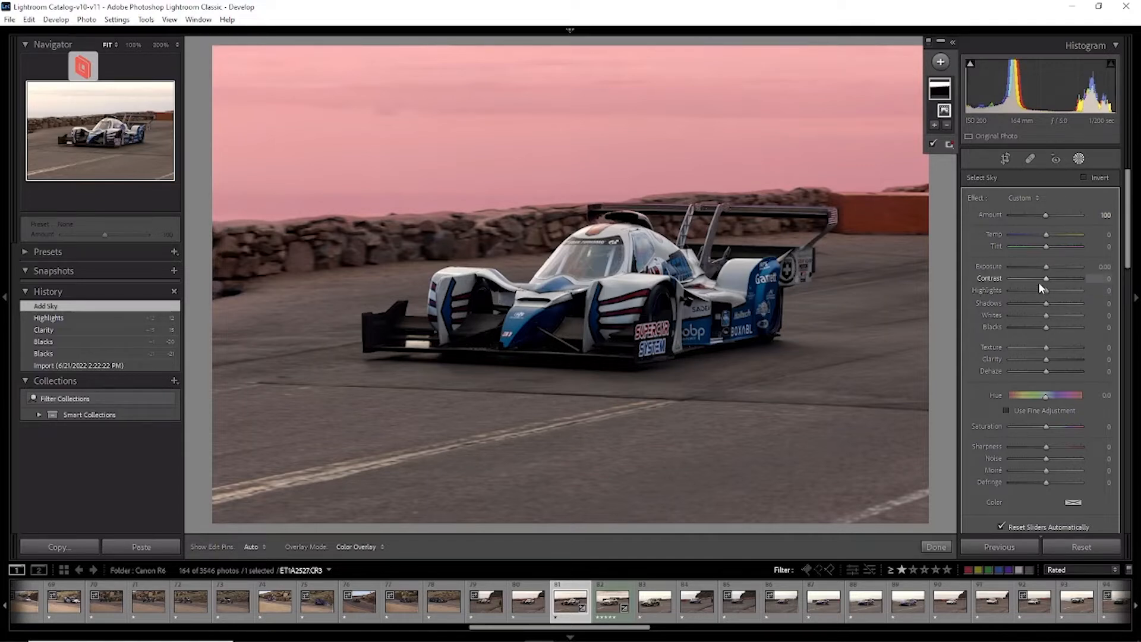
pyautogui.moveTo(1048, 264)
pyautogui.mouseDown()
pyautogui.moveTo(1009, 271)
pyautogui.moveTo(1040, 283)
pyautogui.mouseUp()
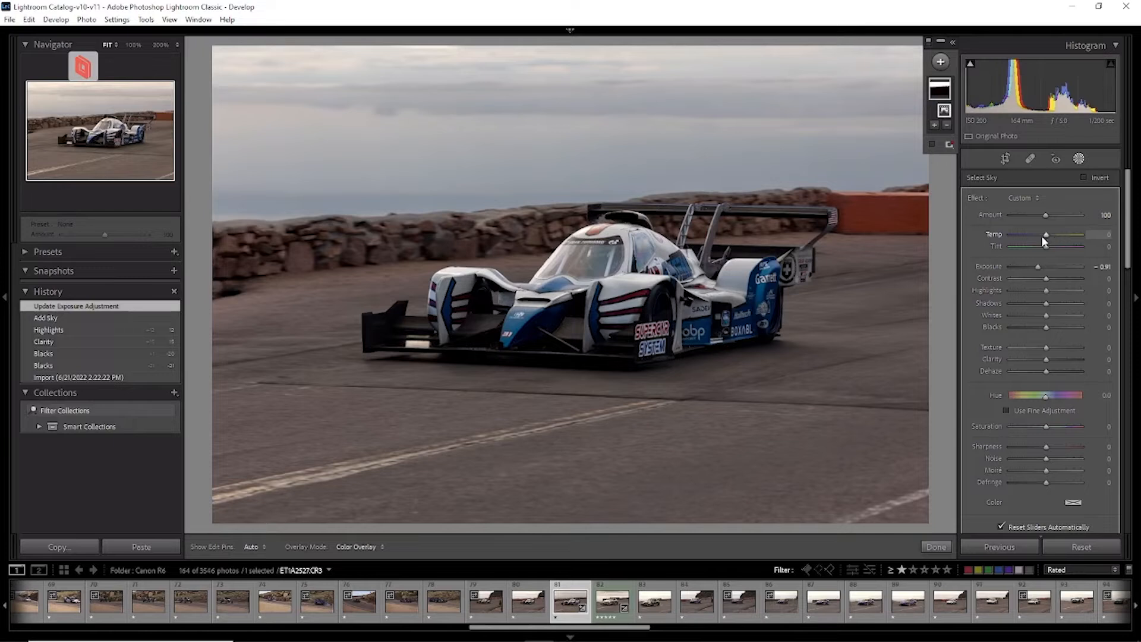
pyautogui.moveTo(1048, 236); pyautogui.dragTo(1038, 233)
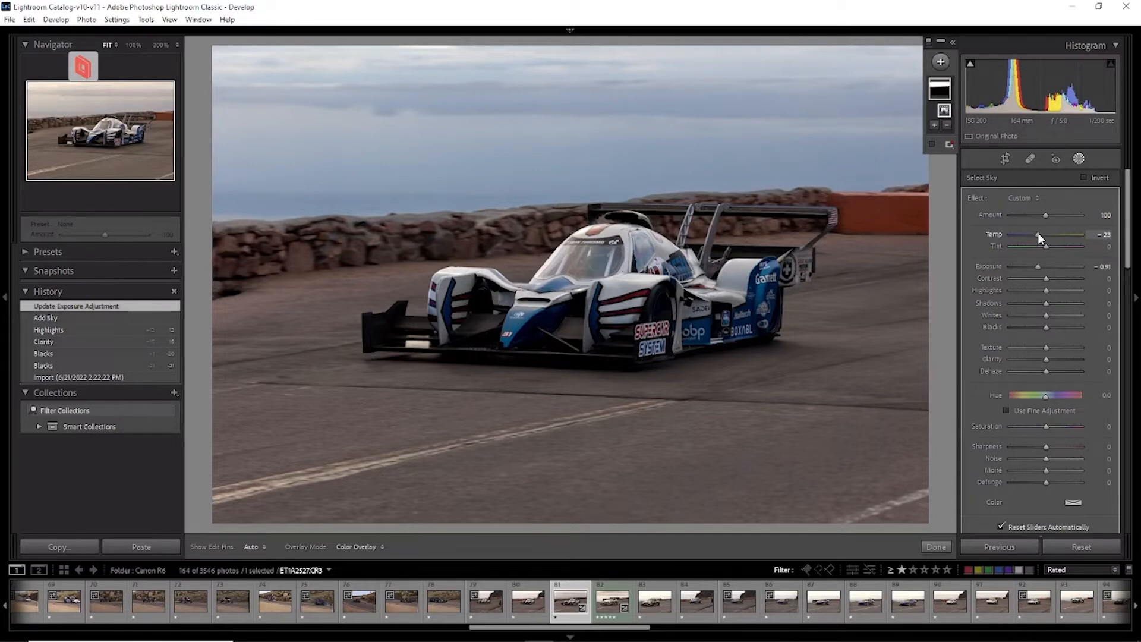
pyautogui.moveTo(1038, 233); pyautogui.dragTo(1050, 236)
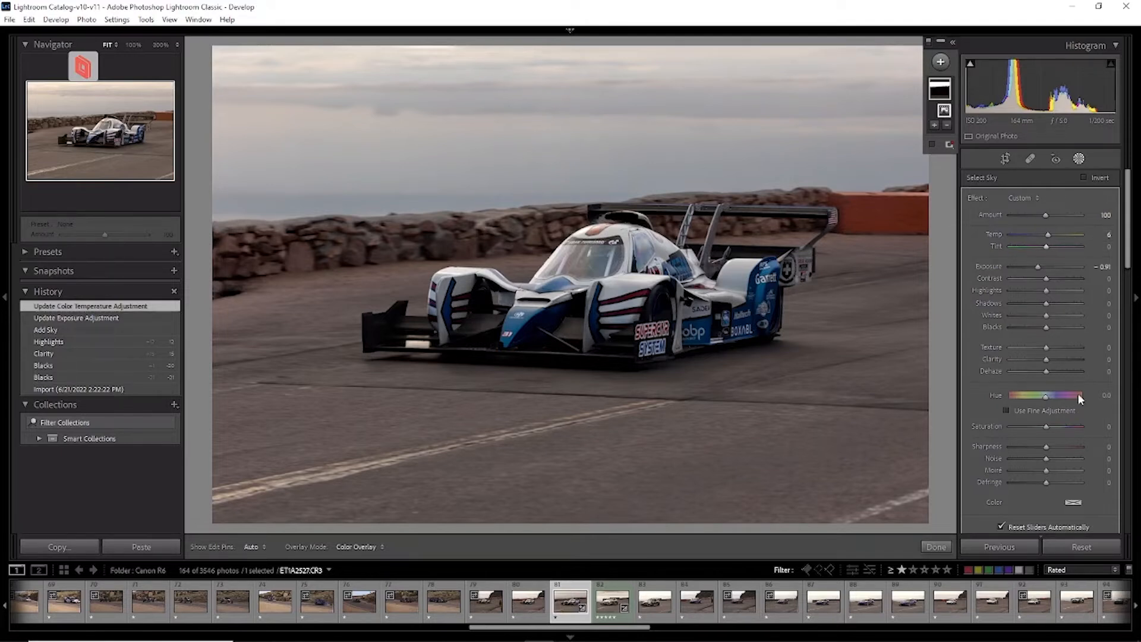
# Duplicate and invert the sky mask, and subtract the subject from the inverted copy.
pyautogui.scroll(-3, 1081, 428)
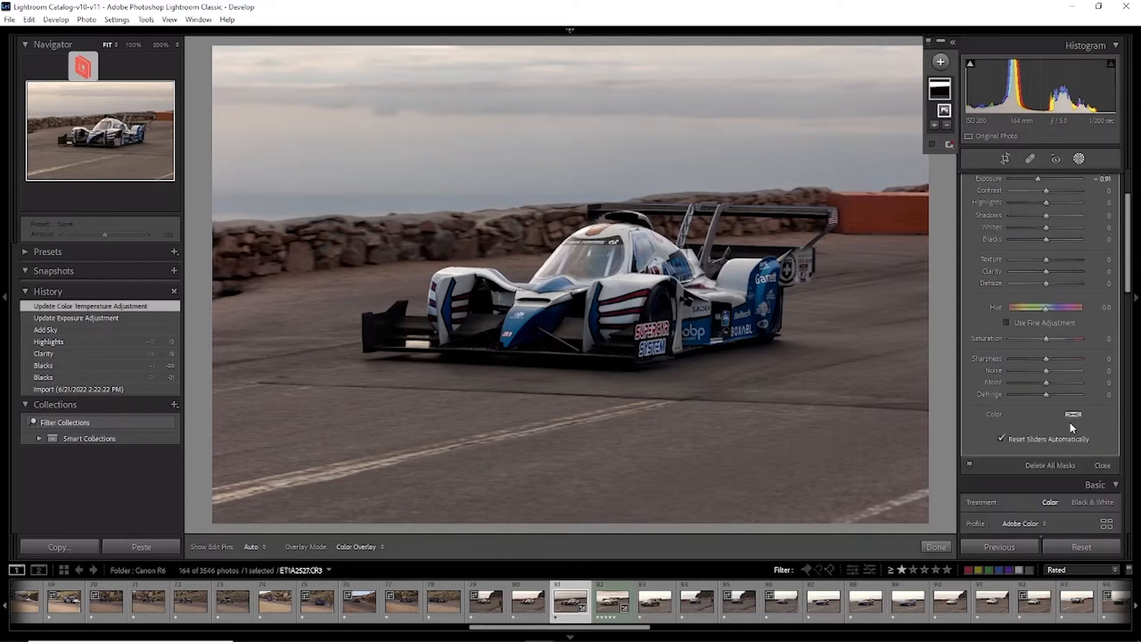
pyautogui.click(1101, 466)
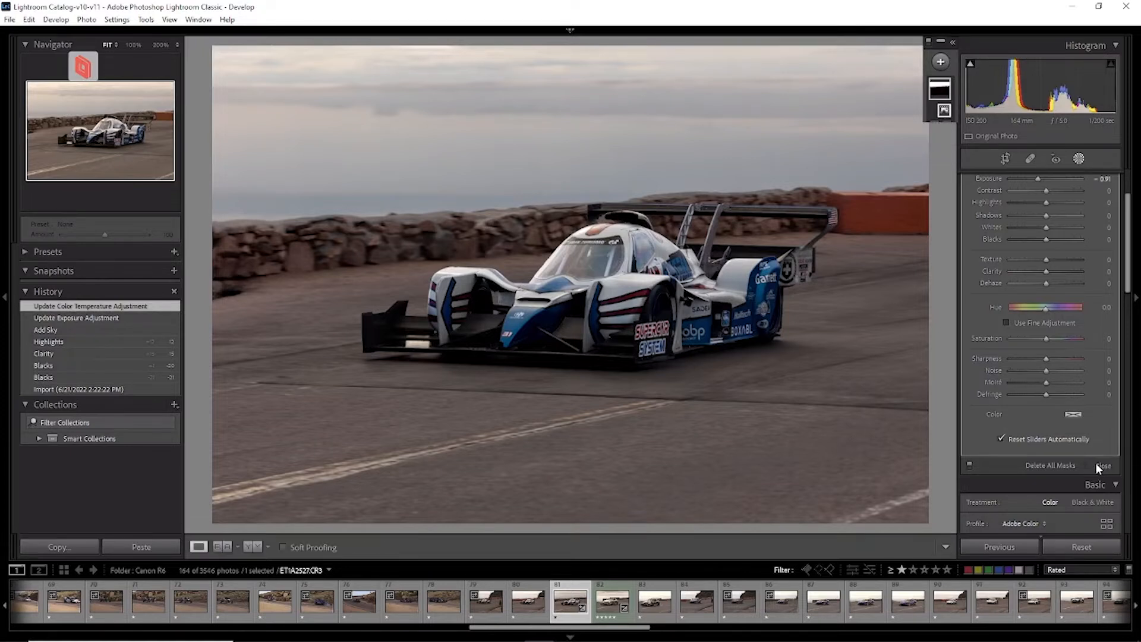
pyautogui.click(1080, 159)
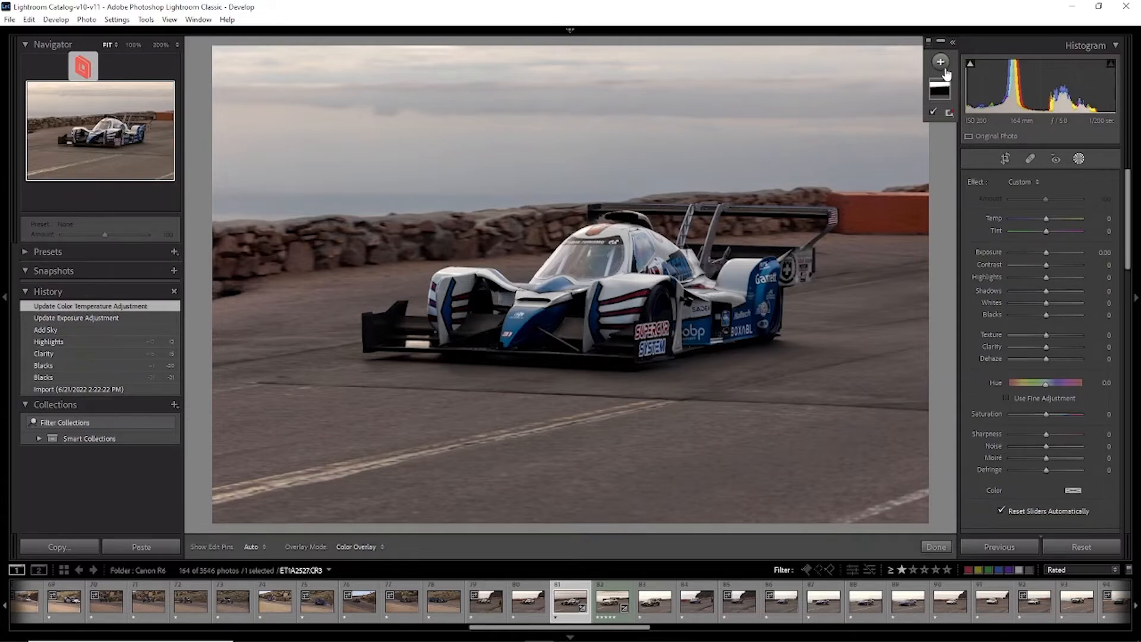
pyautogui.rightClick(943, 90)
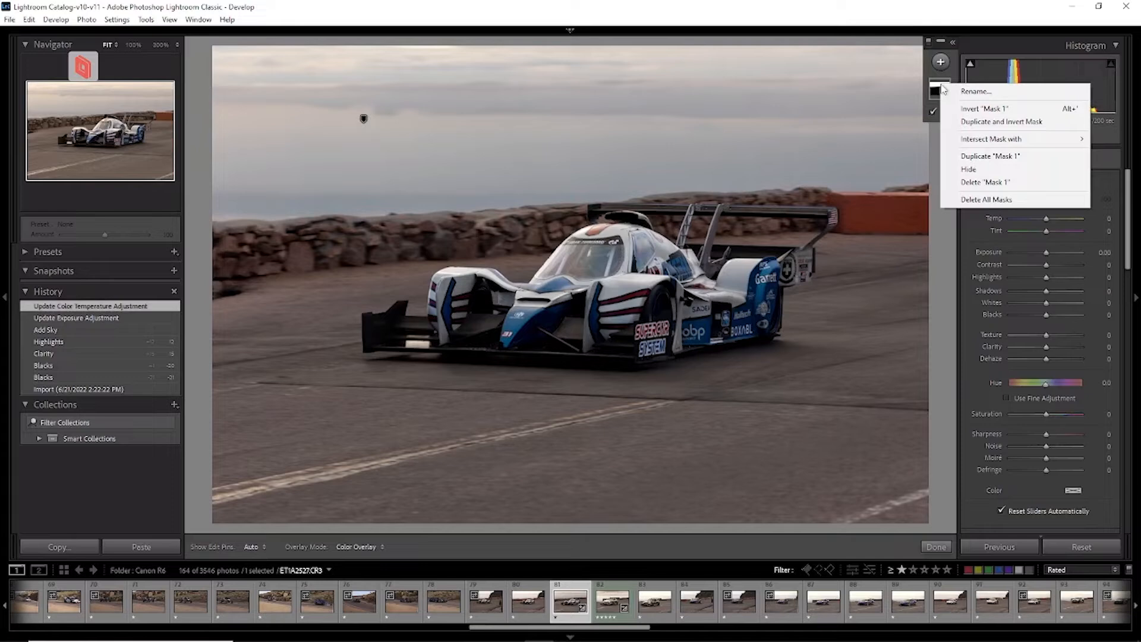
pyautogui.click(965, 122)
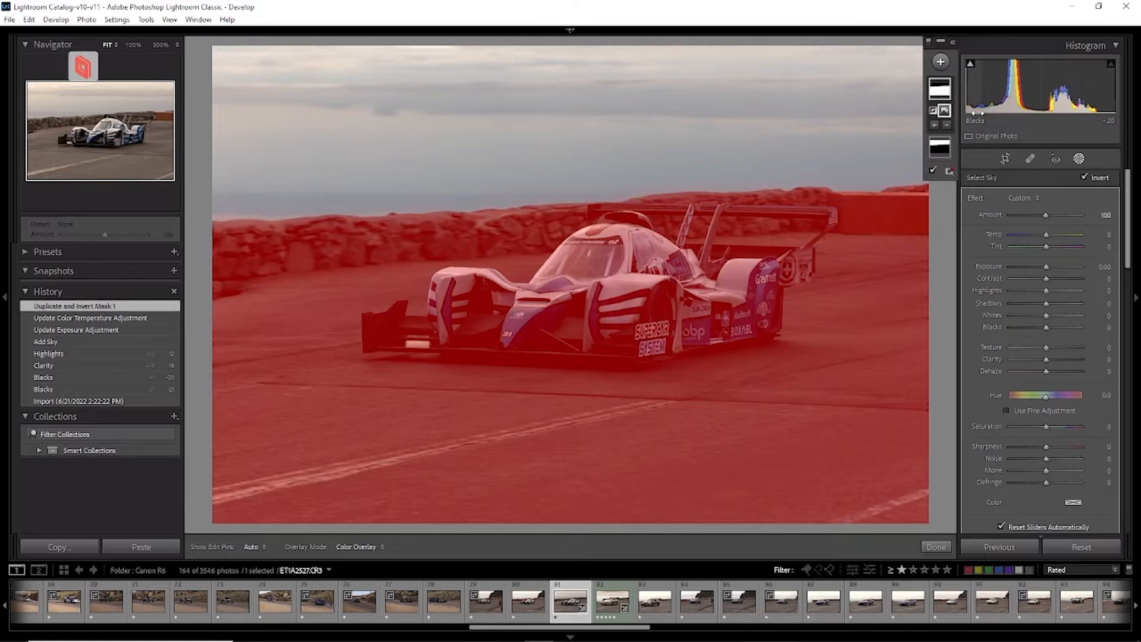
pyautogui.click(947, 126)
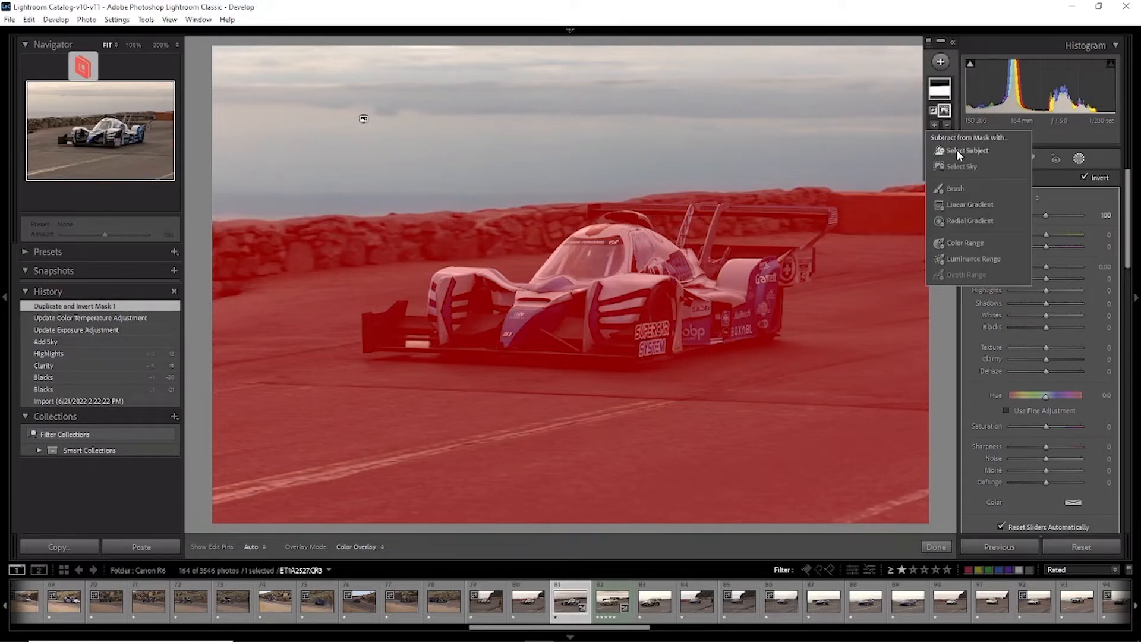
pyautogui.click(963, 152)
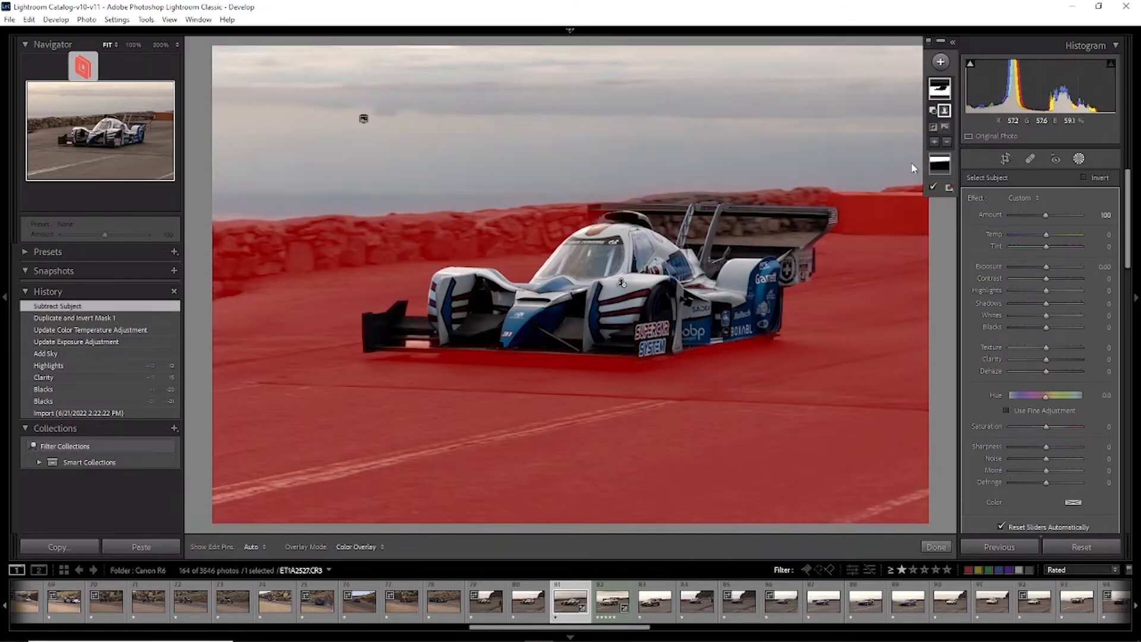
# Add a brush to the inverted mask and paint in the wall and road visible through the gap beneath the rear wing.
pyautogui.click(943, 88)
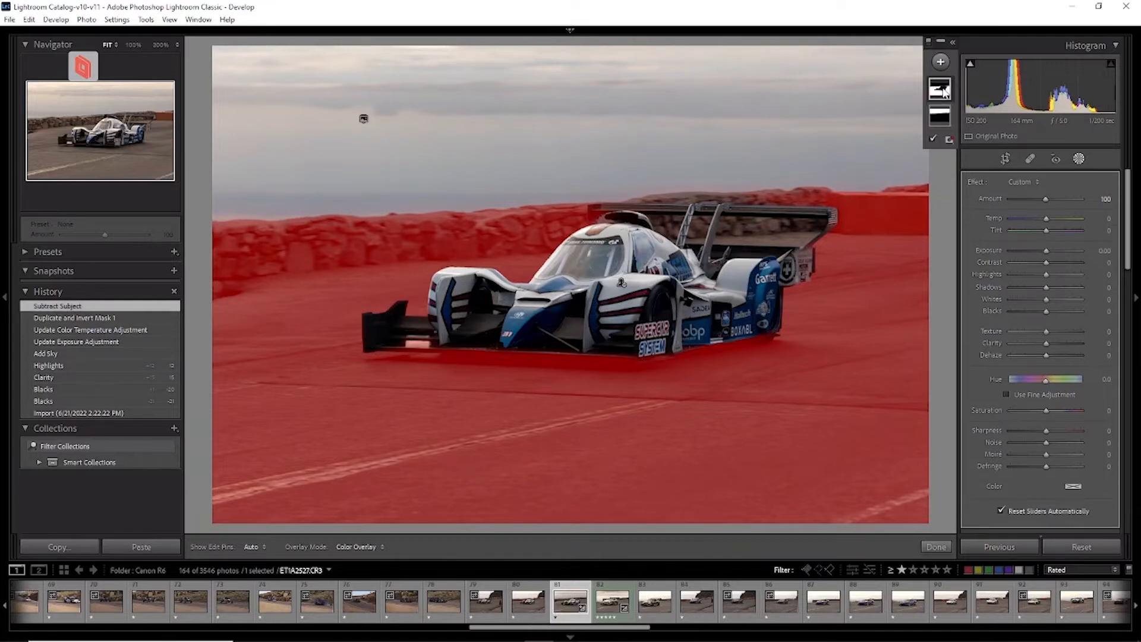
pyautogui.click(942, 91)
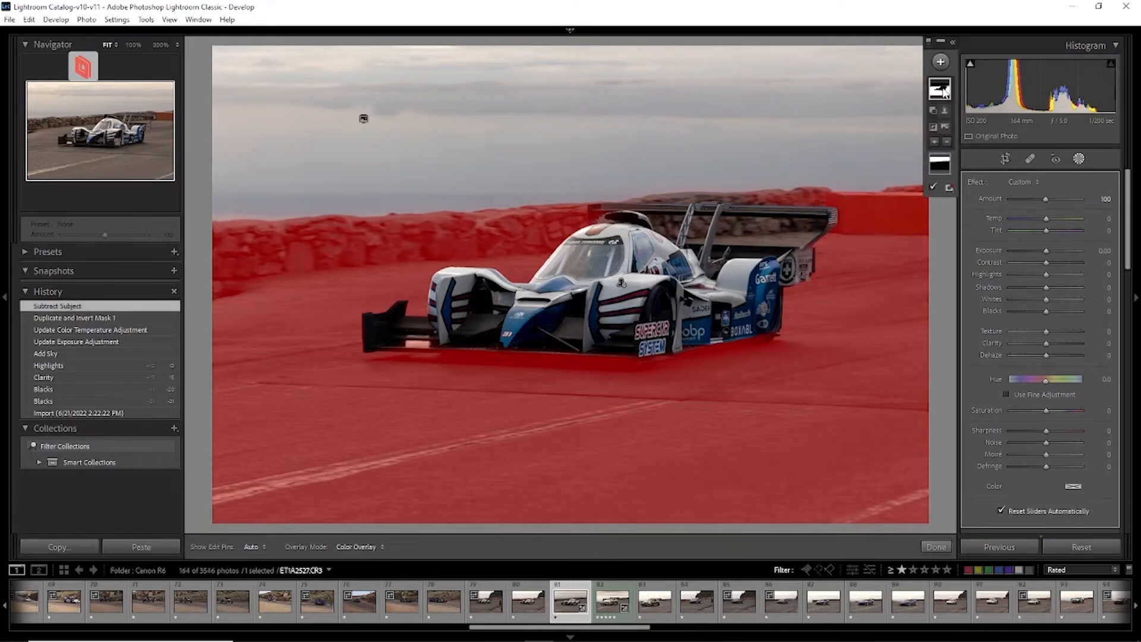
pyautogui.click(934, 142)
pyautogui.click(948, 205)
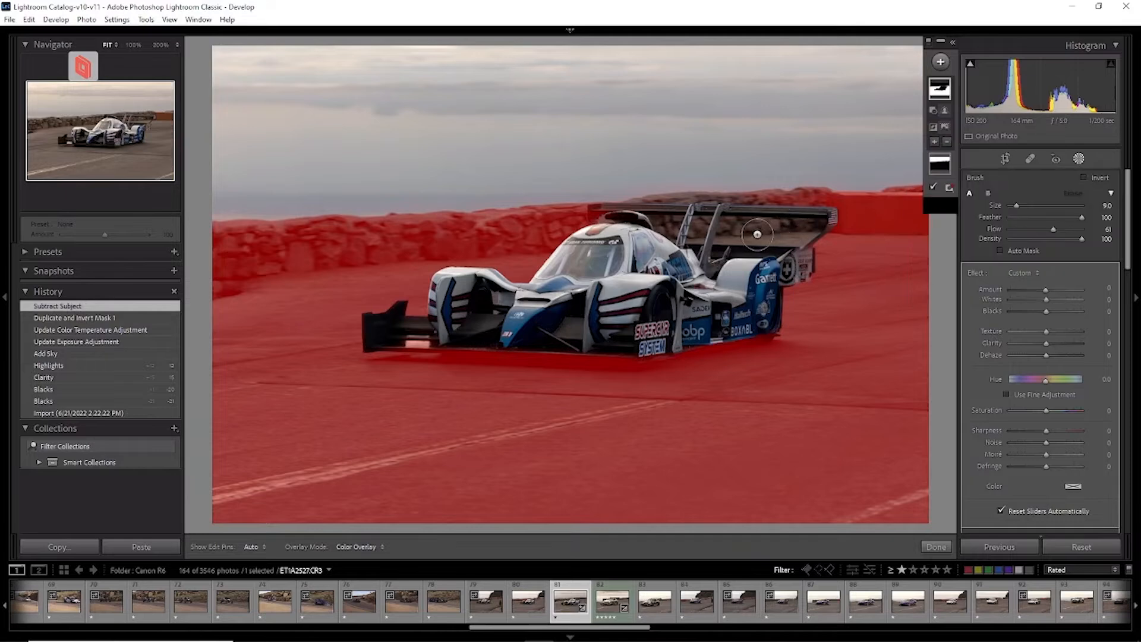
pyautogui.press('z')
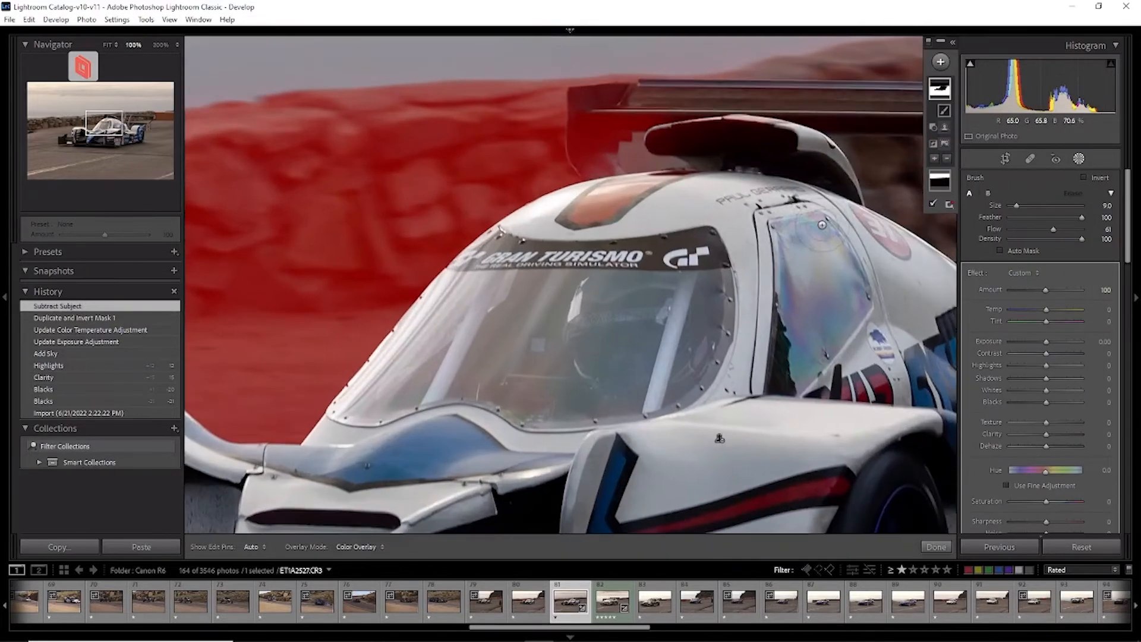
pyautogui.moveTo(828, 225); pyautogui.dragTo(237, 218)
pyautogui.moveTo(479, 217); pyautogui.dragTo(375, 224)
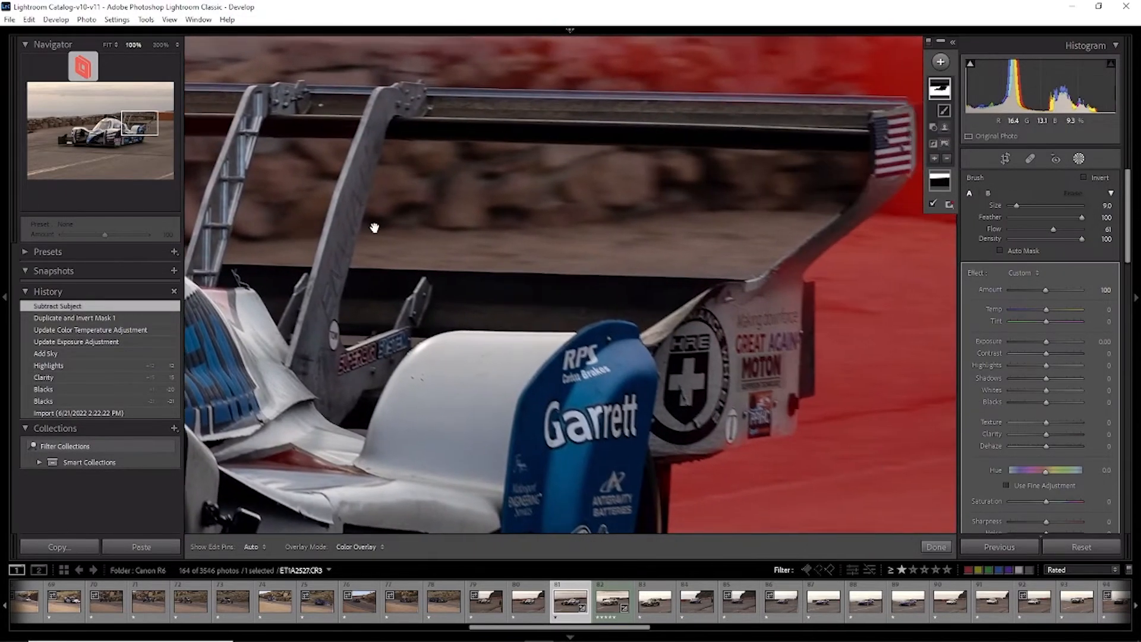
pyautogui.press('h')
pyautogui.moveTo(705, 202); pyautogui.dragTo(723, 204)
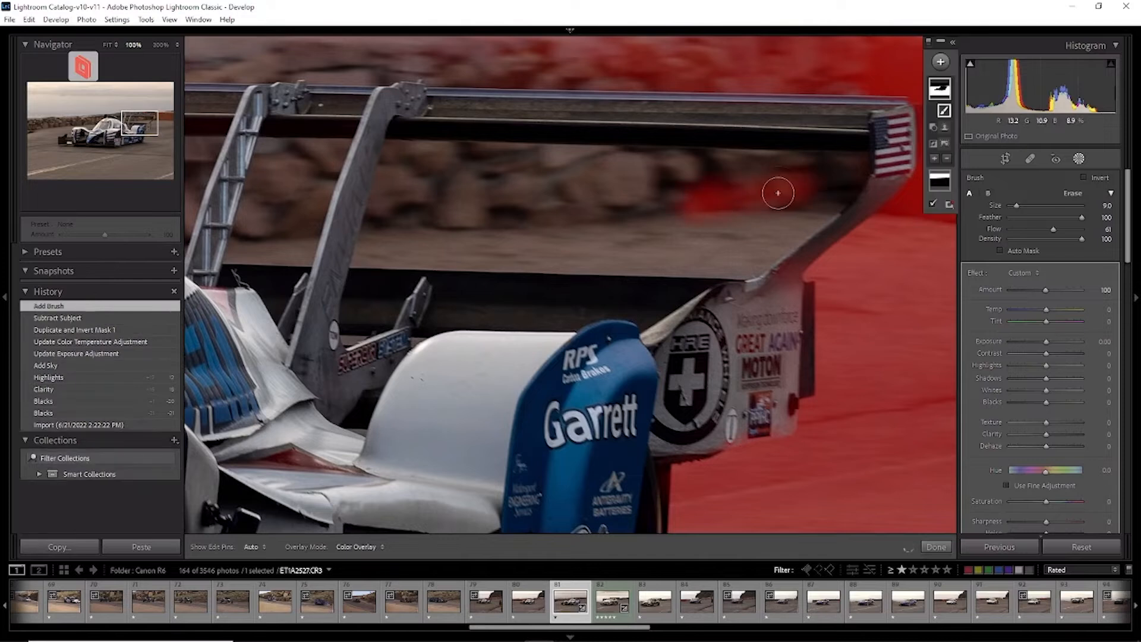
pyautogui.scroll(4, 772, 200)
pyautogui.moveTo(736, 208)
pyautogui.mouseDown()
pyautogui.moveTo(404, 176)
pyautogui.moveTo(412, 165)
pyautogui.moveTo(592, 177)
pyautogui.moveTo(532, 174)
pyautogui.moveTo(438, 198)
pyautogui.moveTo(394, 238)
pyautogui.mouseUp()
pyautogui.moveTo(533, 230)
pyautogui.mouseDown()
pyautogui.moveTo(444, 234)
pyautogui.moveTo(650, 230)
pyautogui.moveTo(699, 244)
pyautogui.moveTo(790, 214)
pyautogui.moveTo(844, 172)
pyautogui.moveTo(545, 184)
pyautogui.moveTo(463, 209)
pyautogui.moveTo(809, 237)
pyautogui.mouseUp()
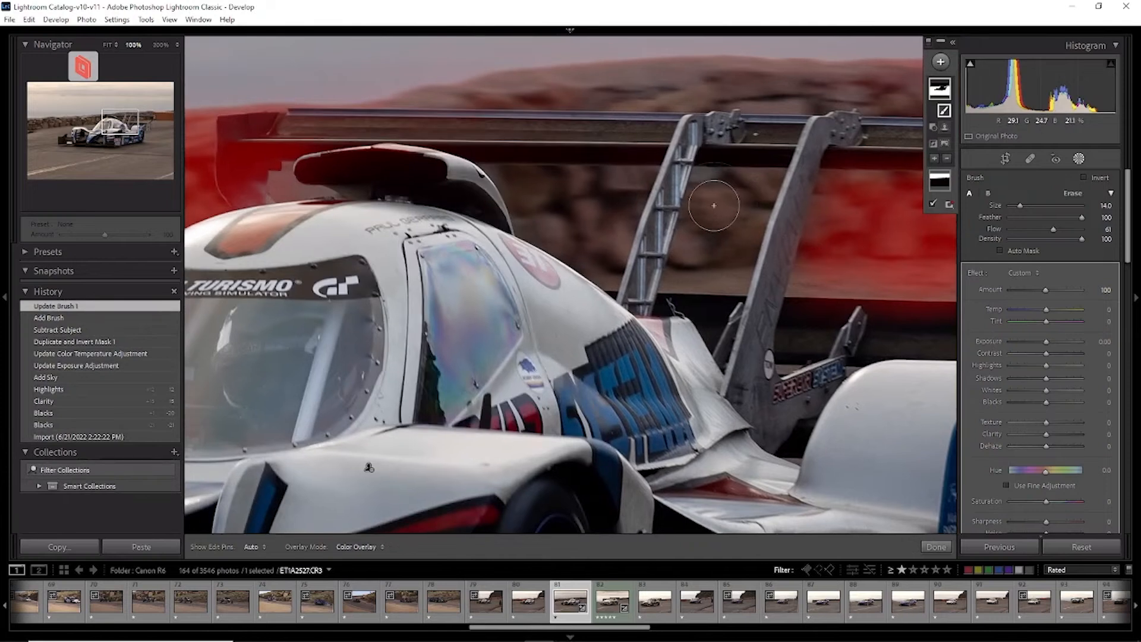
# Use a smaller brush to paint the rocks between the wing struts and behind the car's roof into the mask.
pyautogui.scroll(-2, 713, 206)
pyautogui.moveTo(709, 196)
pyautogui.mouseDown()
pyautogui.moveTo(753, 191)
pyautogui.moveTo(722, 241)
pyautogui.moveTo(740, 264)
pyautogui.moveTo(690, 278)
pyautogui.moveTo(712, 227)
pyautogui.moveTo(755, 197)
pyautogui.moveTo(735, 208)
pyautogui.moveTo(703, 198)
pyautogui.moveTo(706, 189)
pyautogui.moveTo(688, 270)
pyautogui.moveTo(717, 274)
pyautogui.moveTo(738, 190)
pyautogui.mouseUp()
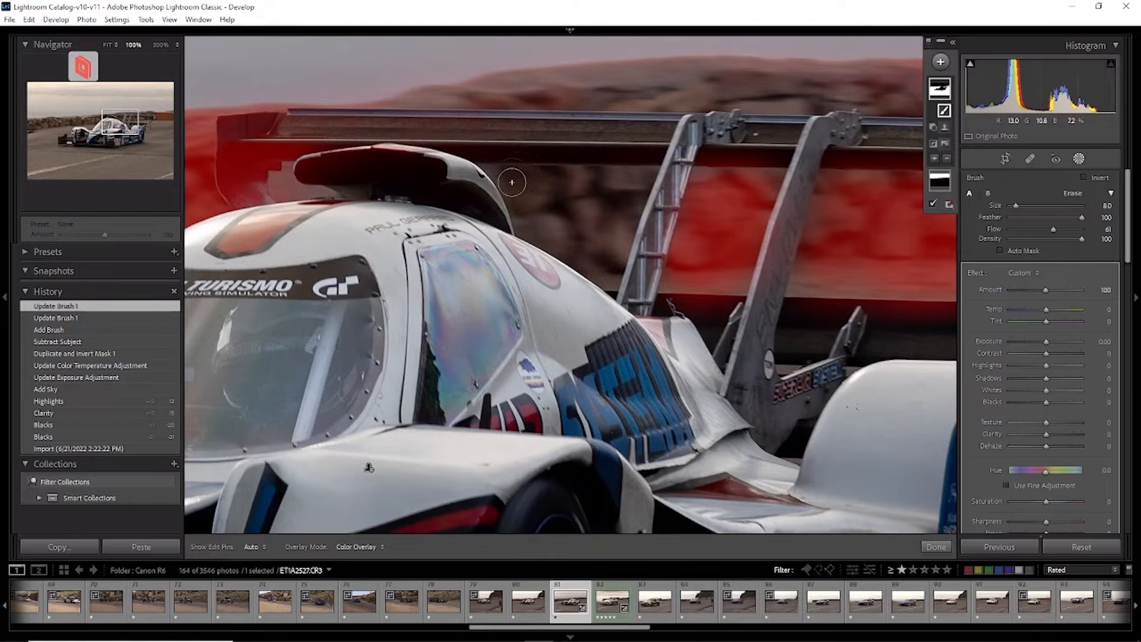
pyautogui.scroll(-2, 508, 178)
pyautogui.moveTo(507, 173)
pyautogui.mouseDown()
pyautogui.moveTo(532, 232)
pyautogui.moveTo(601, 265)
pyautogui.moveTo(642, 181)
pyautogui.moveTo(539, 184)
pyautogui.moveTo(541, 173)
pyautogui.moveTo(584, 212)
pyautogui.moveTo(604, 209)
pyautogui.moveTo(573, 229)
pyautogui.moveTo(523, 187)
pyautogui.moveTo(605, 263)
pyautogui.moveTo(619, 197)
pyautogui.mouseUp()
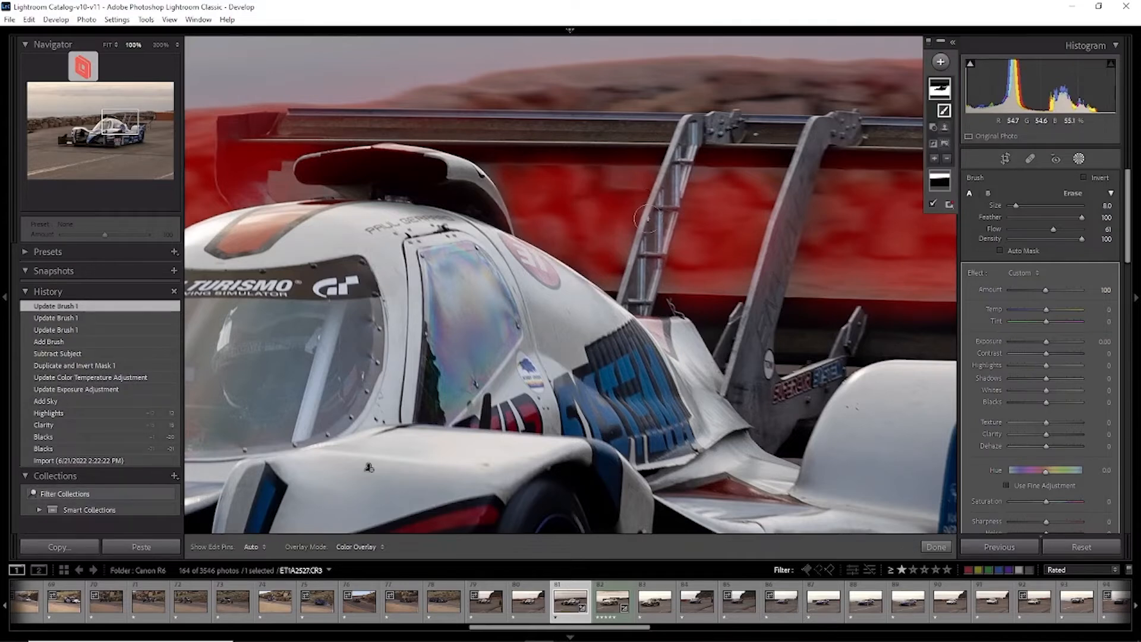
# Brush the stone wall above the rear wing into the mask, reducing the brush size to 6 for the remaining gaps.
pyautogui.moveTo(639, 182); pyautogui.dragTo(457, 306)
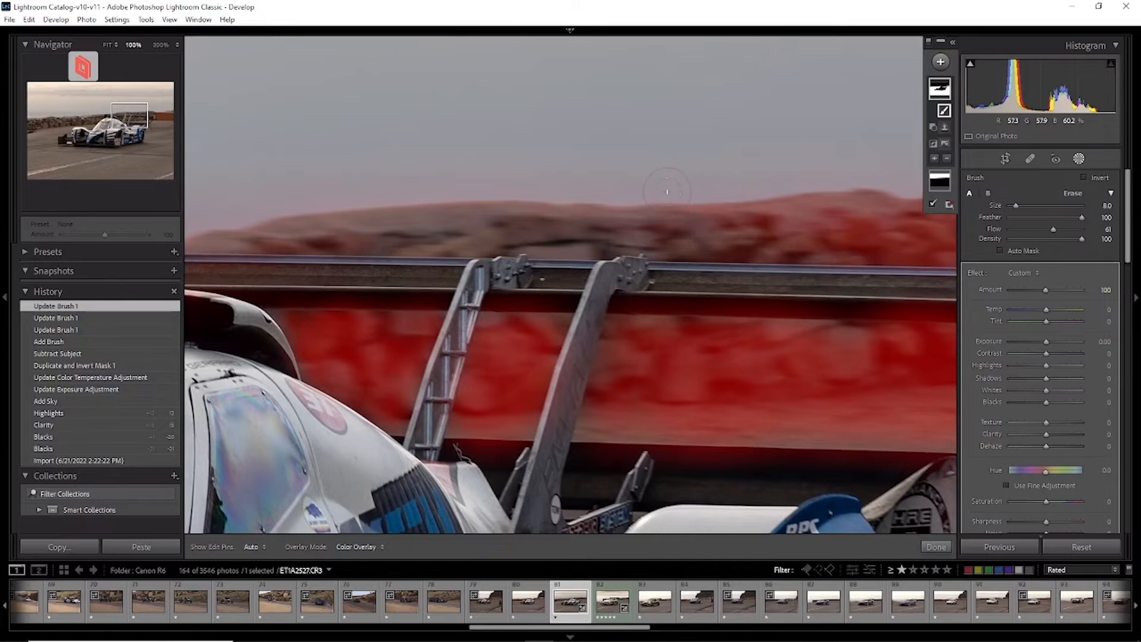
pyautogui.press('z')
pyautogui.press('z')
pyautogui.press('h')
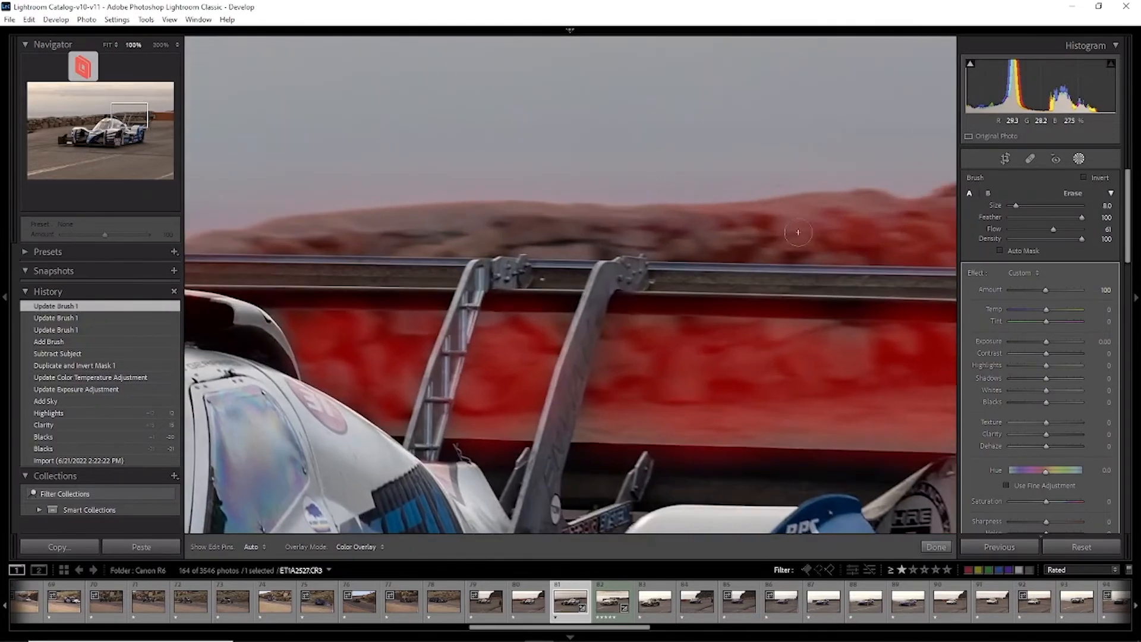
pyautogui.moveTo(773, 238); pyautogui.dragTo(516, 236)
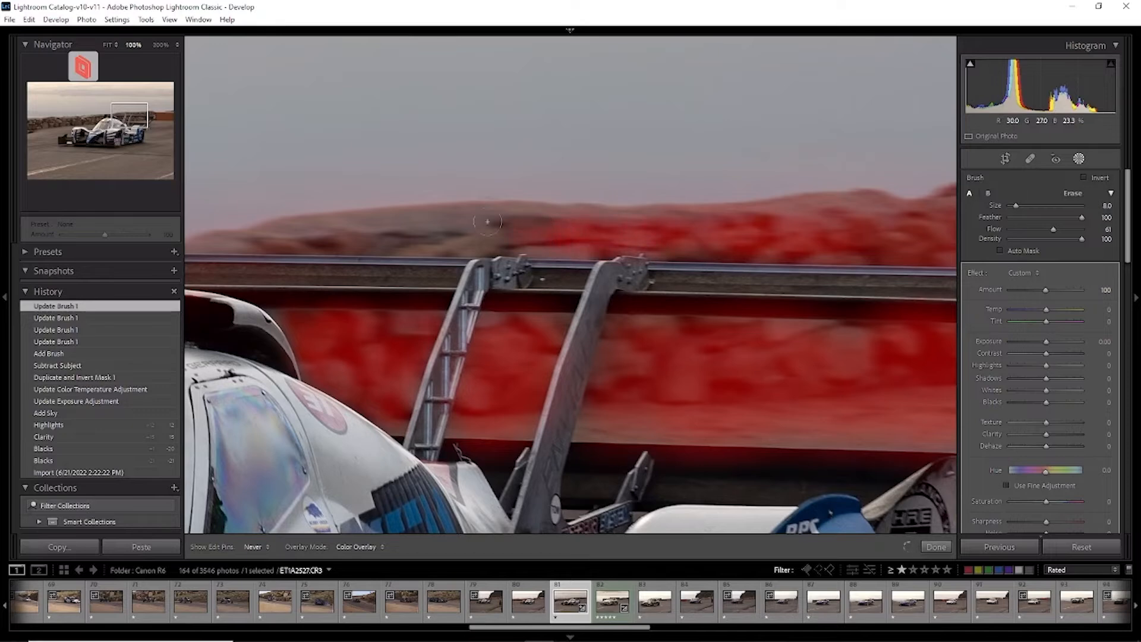
pyautogui.moveTo(685, 226); pyautogui.dragTo(685, 226)
pyautogui.press('space')
pyautogui.moveTo(522, 224); pyautogui.dragTo(795, 217)
pyautogui.moveTo(678, 228)
pyautogui.mouseDown()
pyautogui.moveTo(710, 230)
pyautogui.moveTo(482, 242)
pyautogui.moveTo(676, 229)
pyautogui.mouseUp()
pyautogui.press('[')
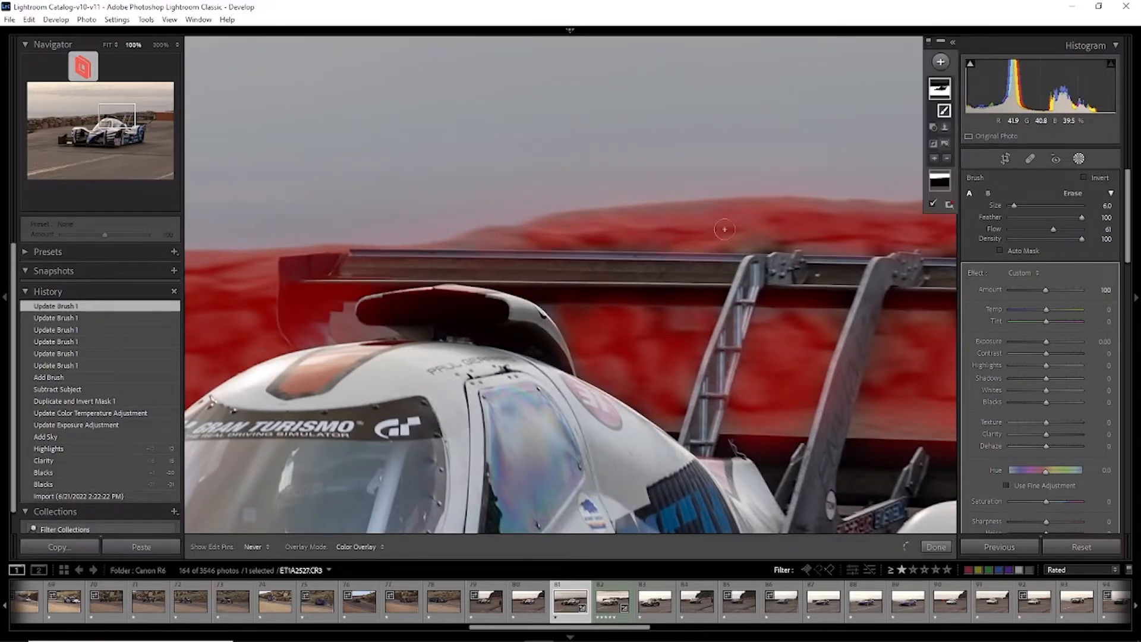
pyautogui.moveTo(798, 234); pyautogui.dragTo(783, 234)
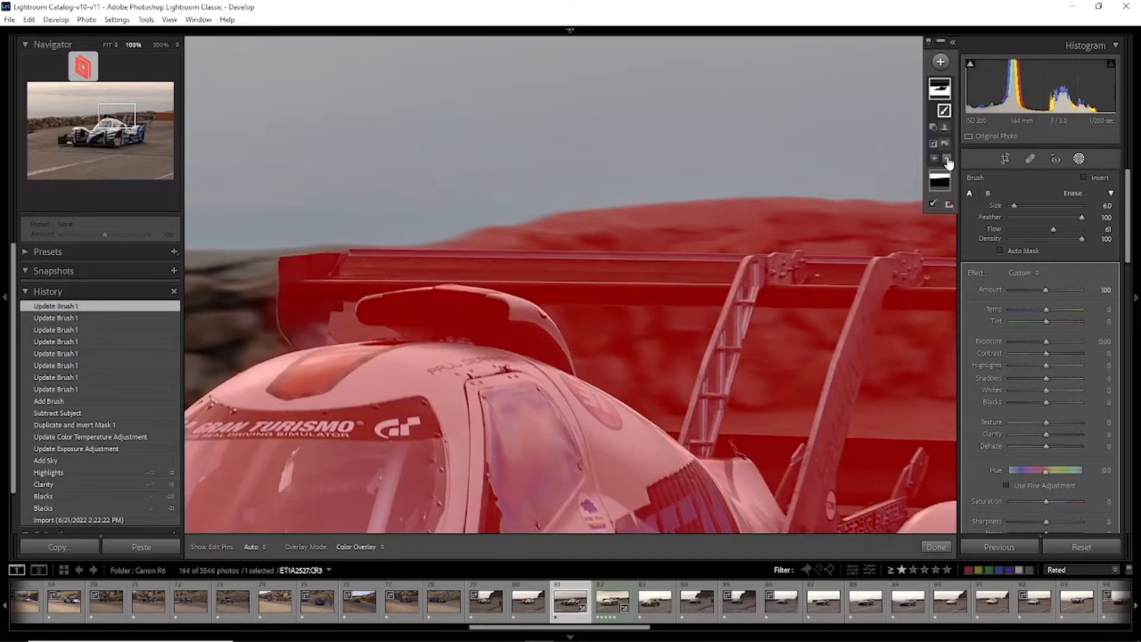
# Subtract the rear wing's end plate beside the roof scoop from the mask with a size 6 brush.
pyautogui.click(947, 158)
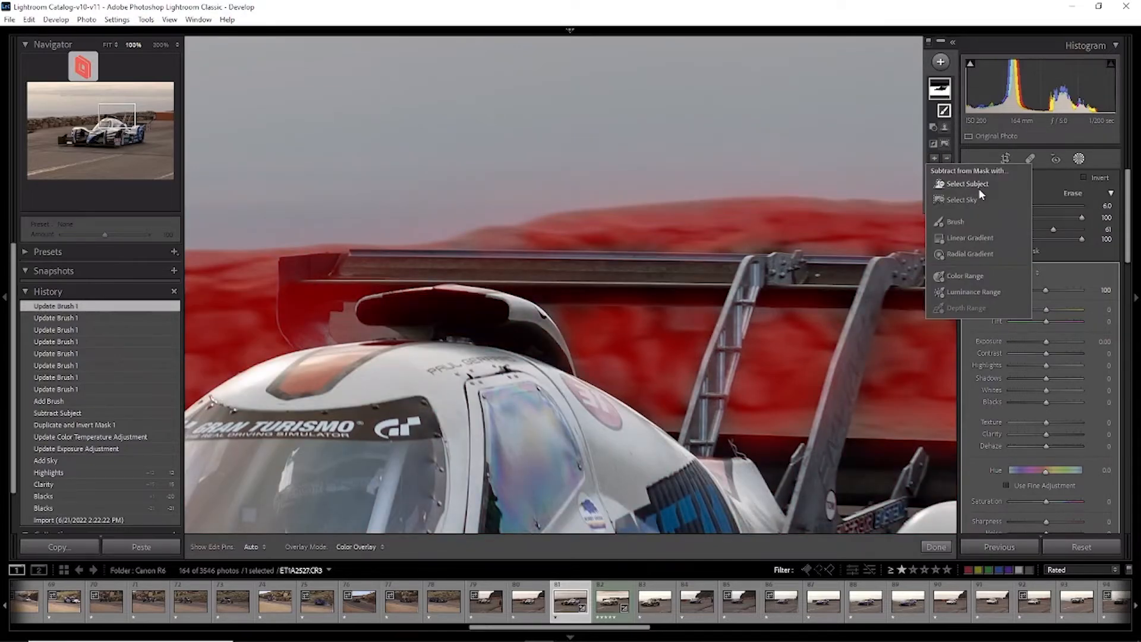
pyautogui.click(969, 222)
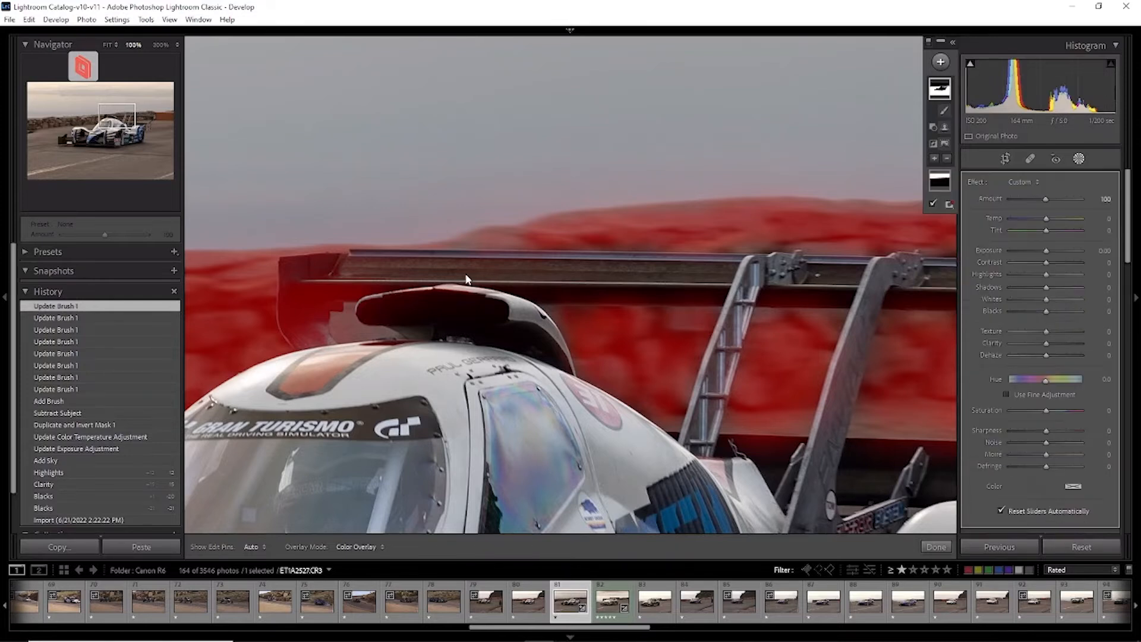
pyautogui.press('h')
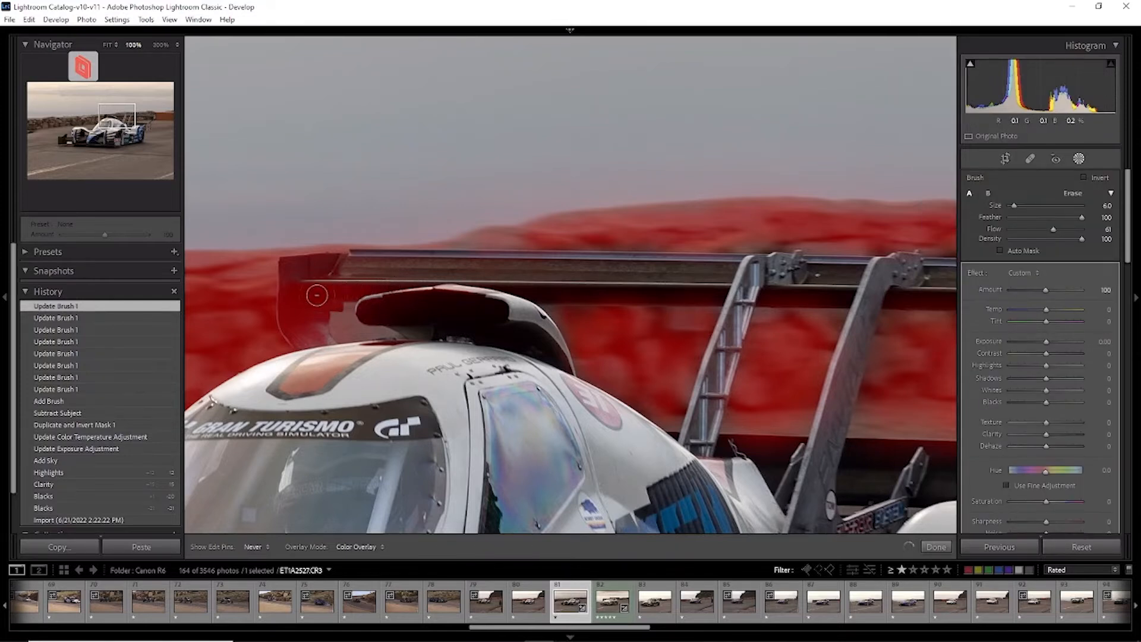
pyautogui.moveTo(332, 293)
pyautogui.mouseDown()
pyautogui.moveTo(367, 291)
pyautogui.moveTo(322, 293)
pyautogui.moveTo(322, 337)
pyautogui.moveTo(322, 325)
pyautogui.moveTo(301, 337)
pyautogui.moveTo(298, 288)
pyautogui.moveTo(314, 283)
pyautogui.moveTo(307, 303)
pyautogui.moveTo(319, 288)
pyautogui.moveTo(333, 302)
pyautogui.moveTo(304, 281)
pyautogui.moveTo(293, 296)
pyautogui.moveTo(295, 273)
pyautogui.moveTo(336, 268)
pyautogui.moveTo(308, 273)
pyautogui.moveTo(295, 329)
pyautogui.moveTo(333, 302)
pyautogui.moveTo(332, 287)
pyautogui.moveTo(415, 285)
pyautogui.moveTo(294, 270)
pyautogui.moveTo(300, 325)
pyautogui.moveTo(309, 328)
pyautogui.moveTo(331, 293)
pyautogui.mouseUp()
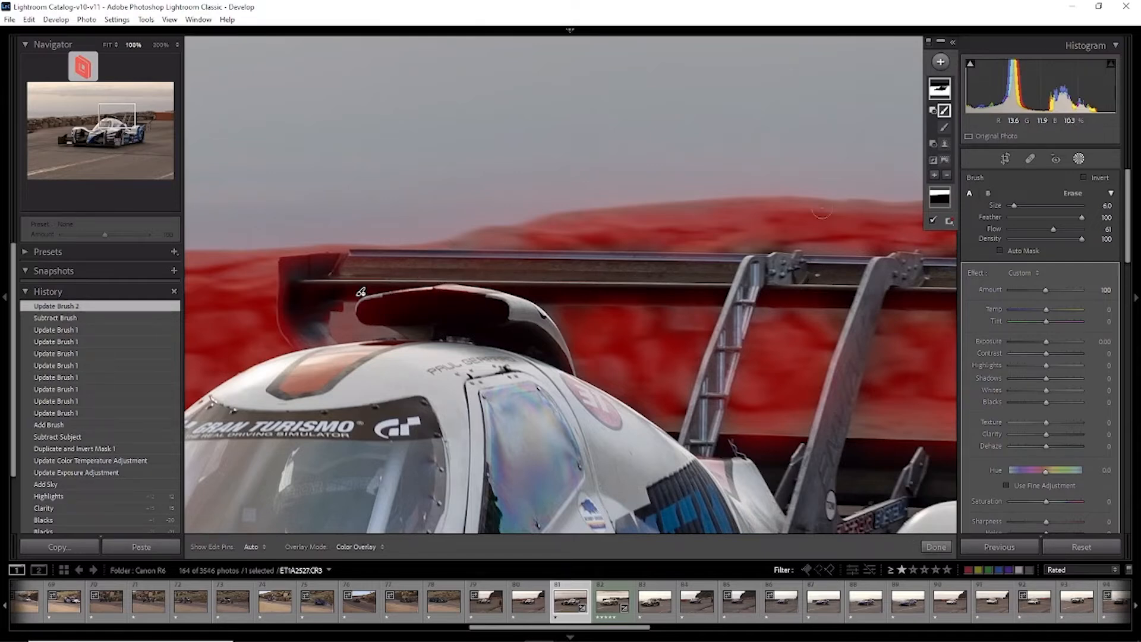
pyautogui.press('z')
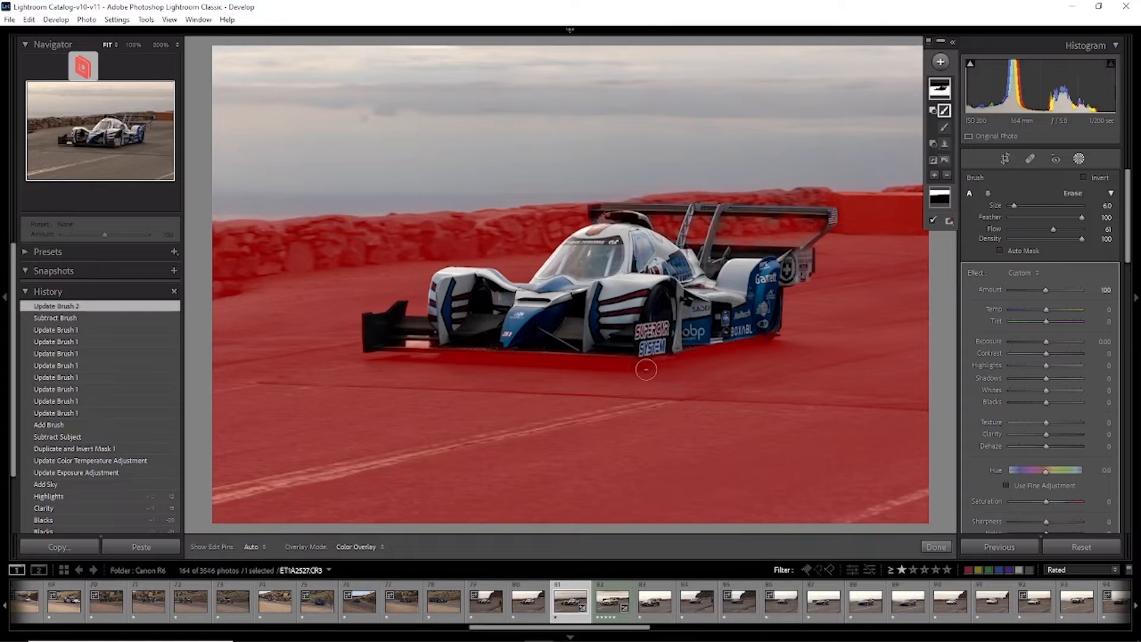
# Set the inverted mask's Exposure to −0.40 and compare it with the preceding exposure state in the history.
pyautogui.press('z')
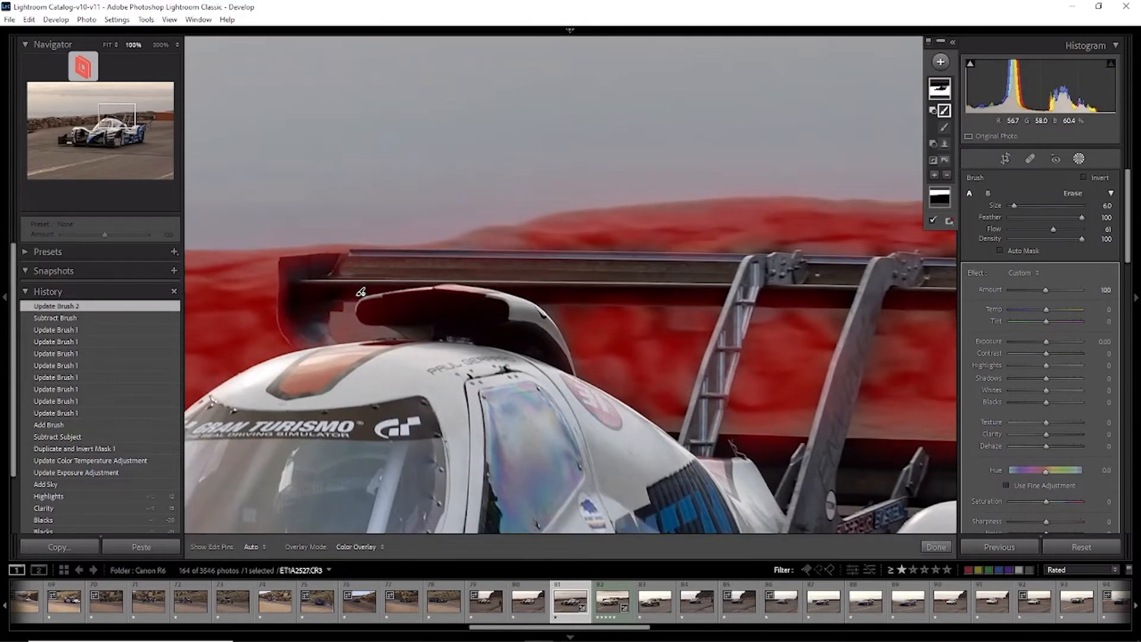
pyautogui.moveTo(413, 455); pyautogui.dragTo(660, 69)
pyautogui.moveTo(637, 323); pyautogui.dragTo(744, 102)
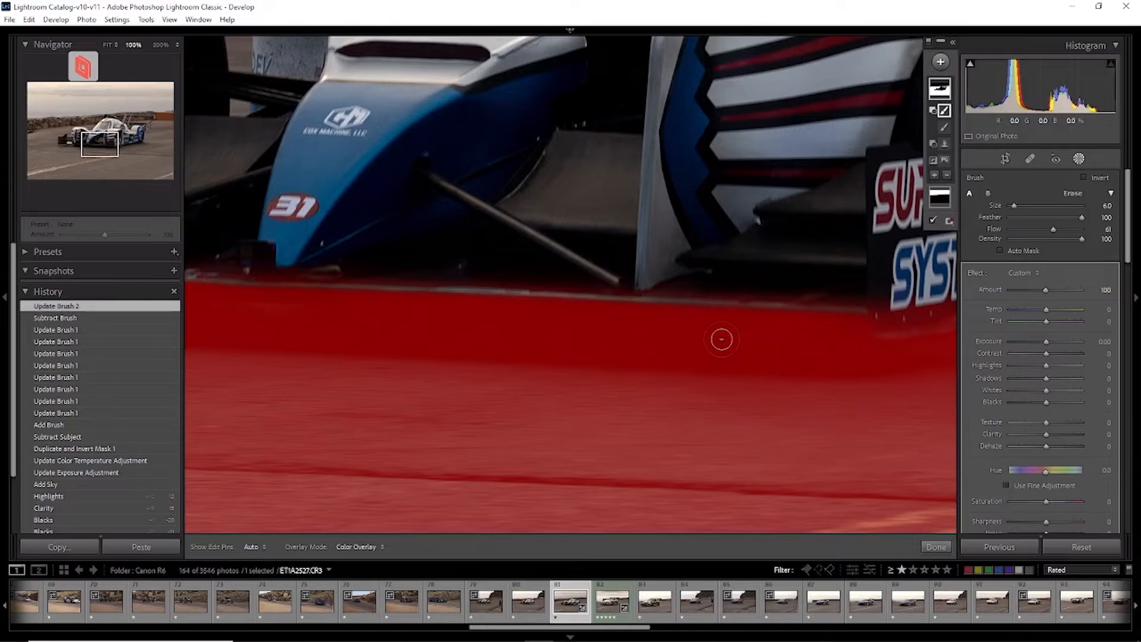
pyautogui.press('z')
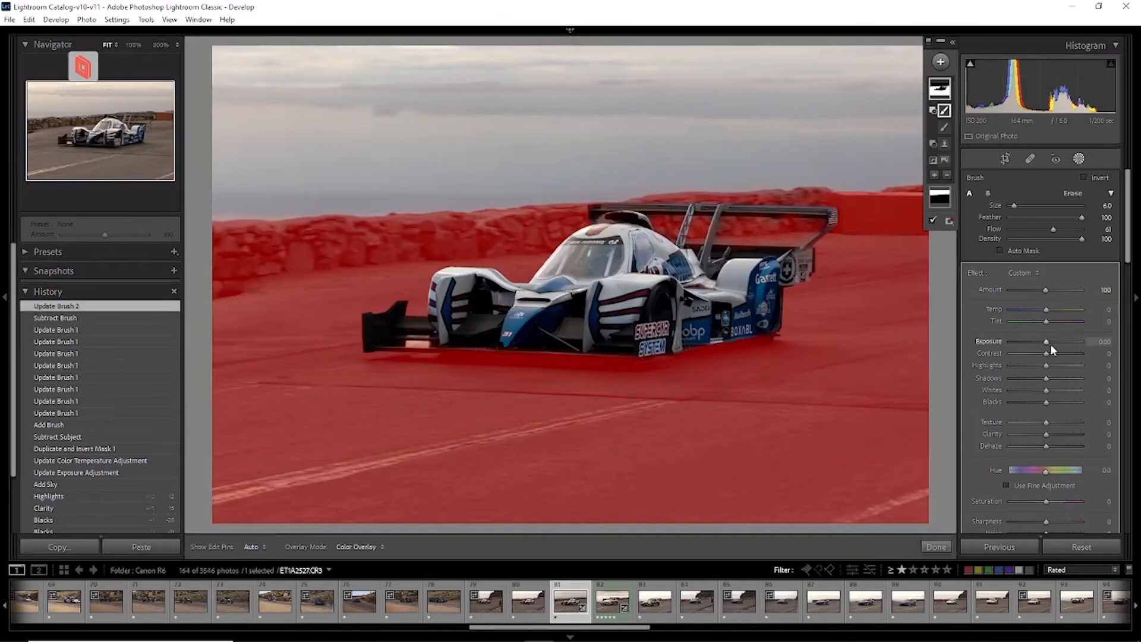
pyautogui.moveTo(1047, 350); pyautogui.dragTo(1041, 348)
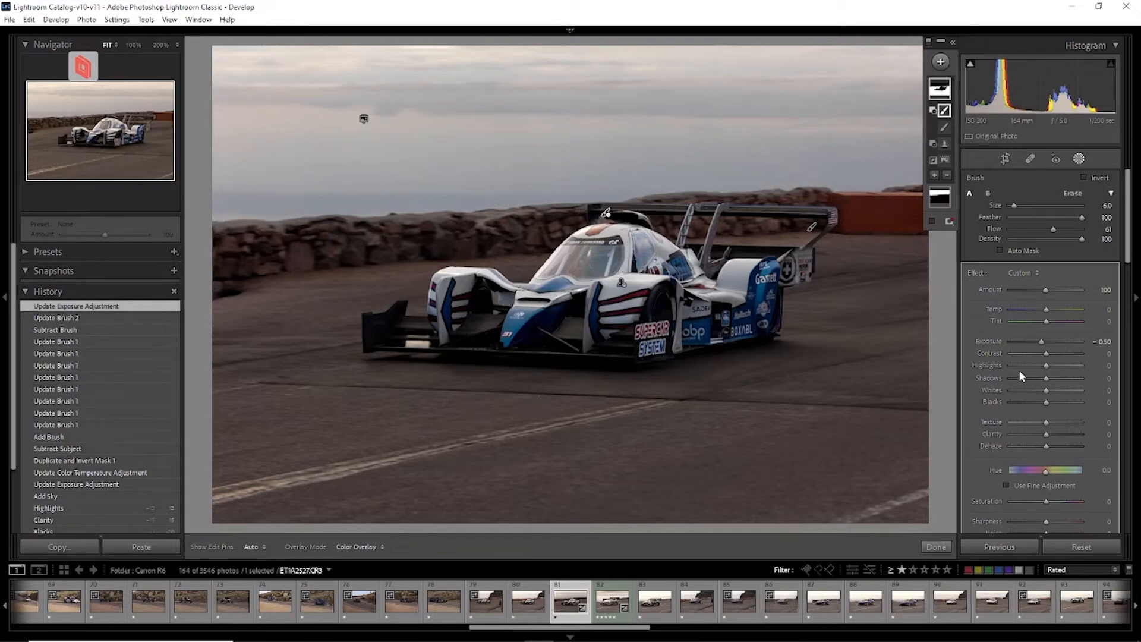
pyautogui.click(1107, 342)
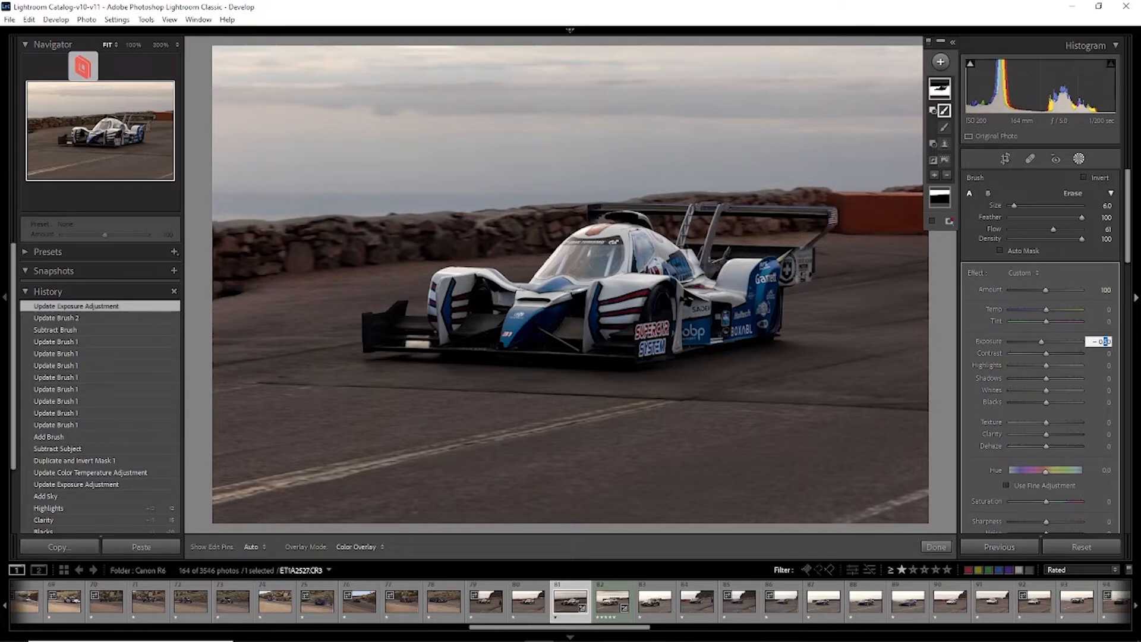
pyautogui.press('Return')
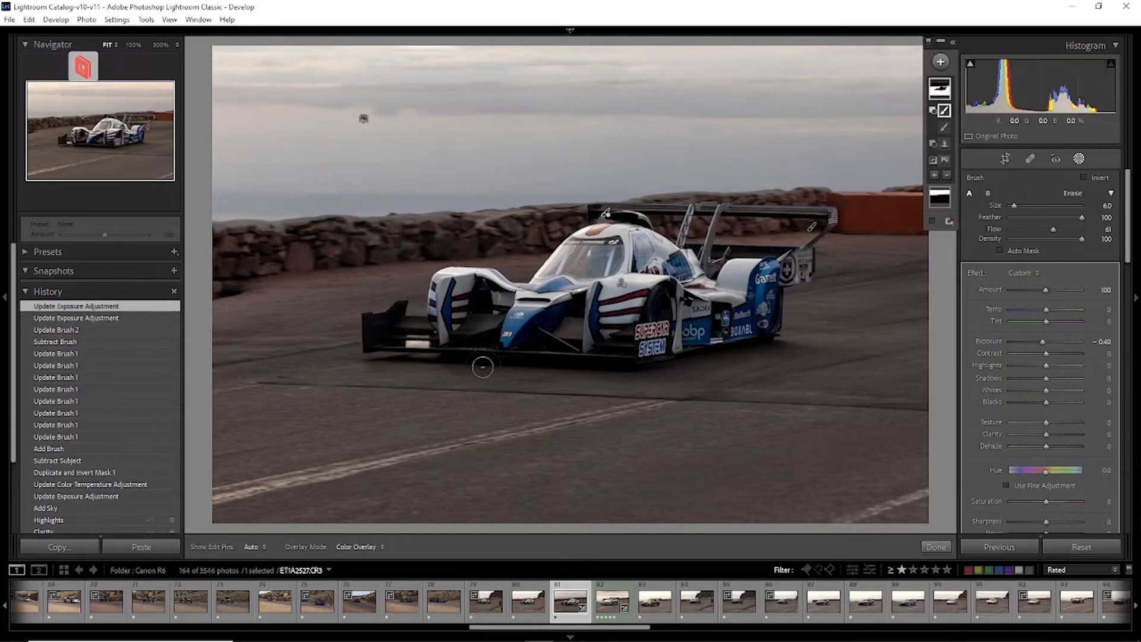
pyautogui.click(113, 317)
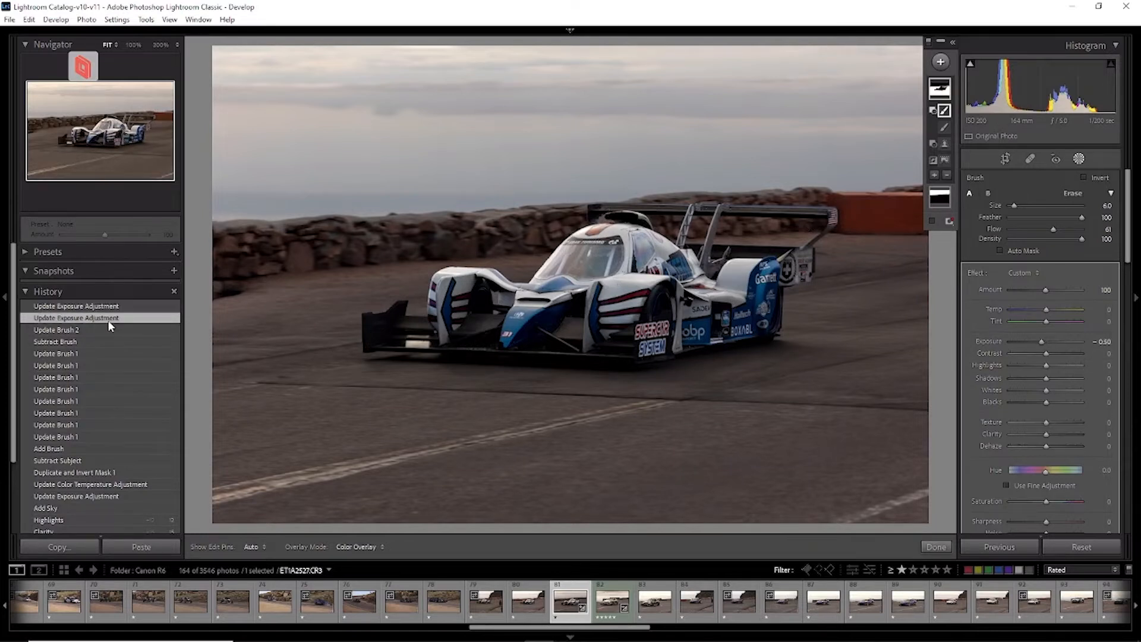
pyautogui.click(114, 309)
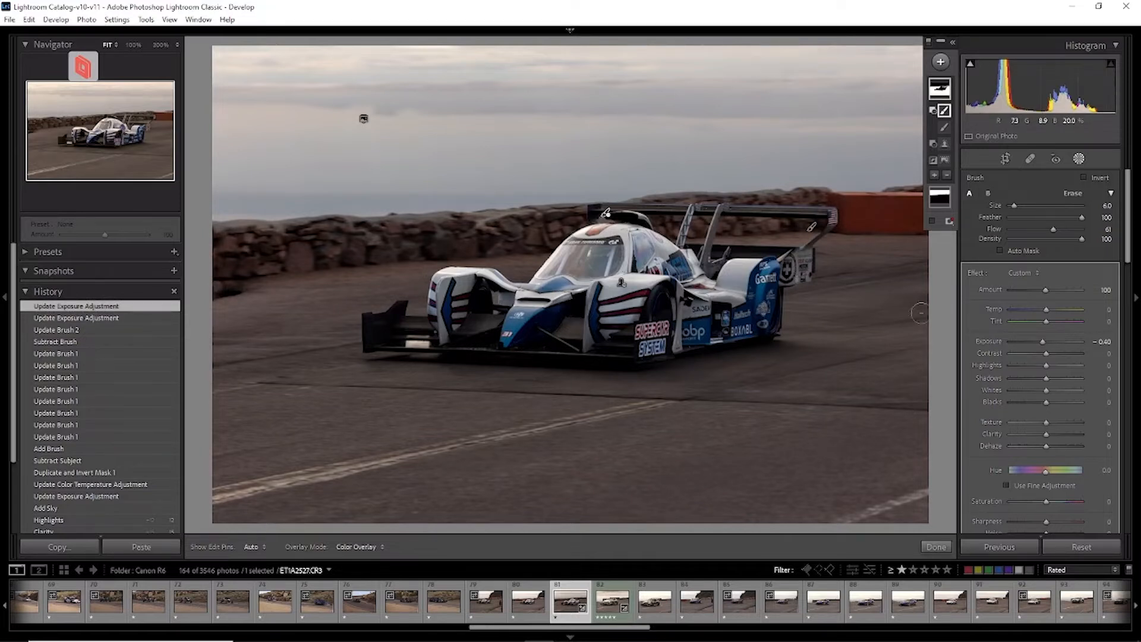
# Set the inverted mask's Saturation to 21 and close the masking tools.
pyautogui.scroll(-3, 1064, 421)
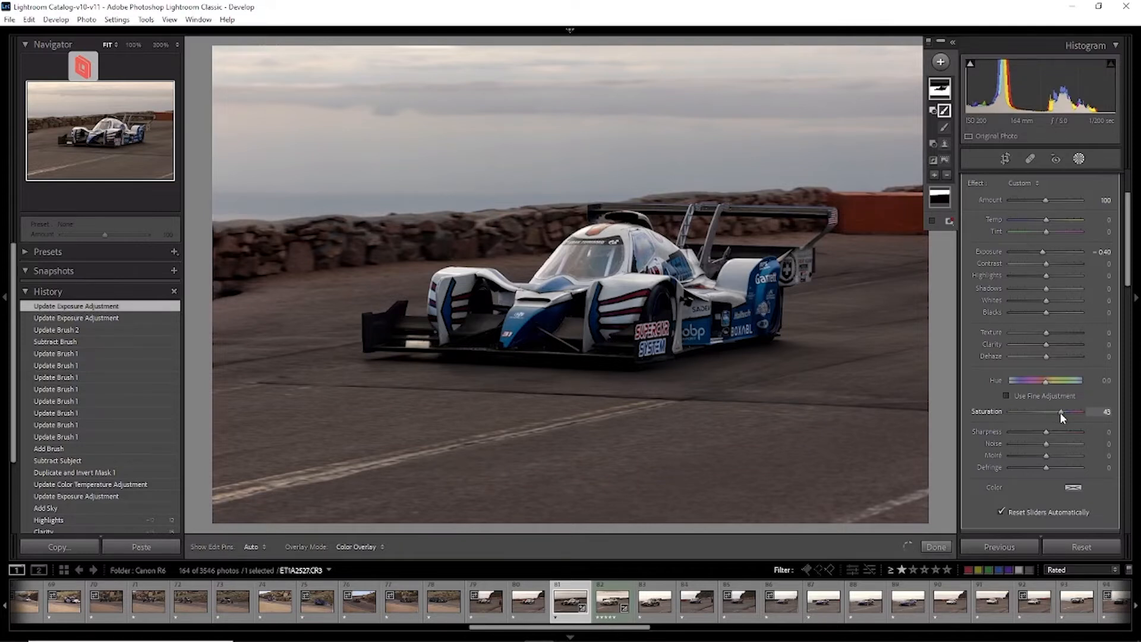
pyautogui.moveTo(1060, 412); pyautogui.dragTo(1051, 410)
pyautogui.moveTo(1052, 411); pyautogui.dragTo(1052, 411)
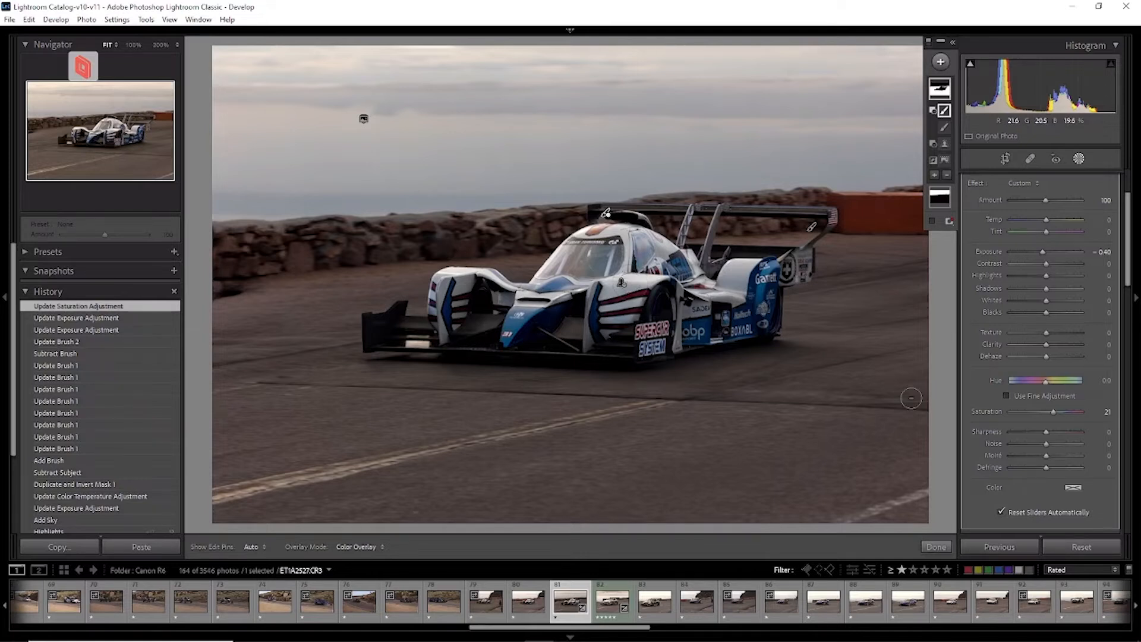
pyautogui.scroll(-5, 1070, 433)
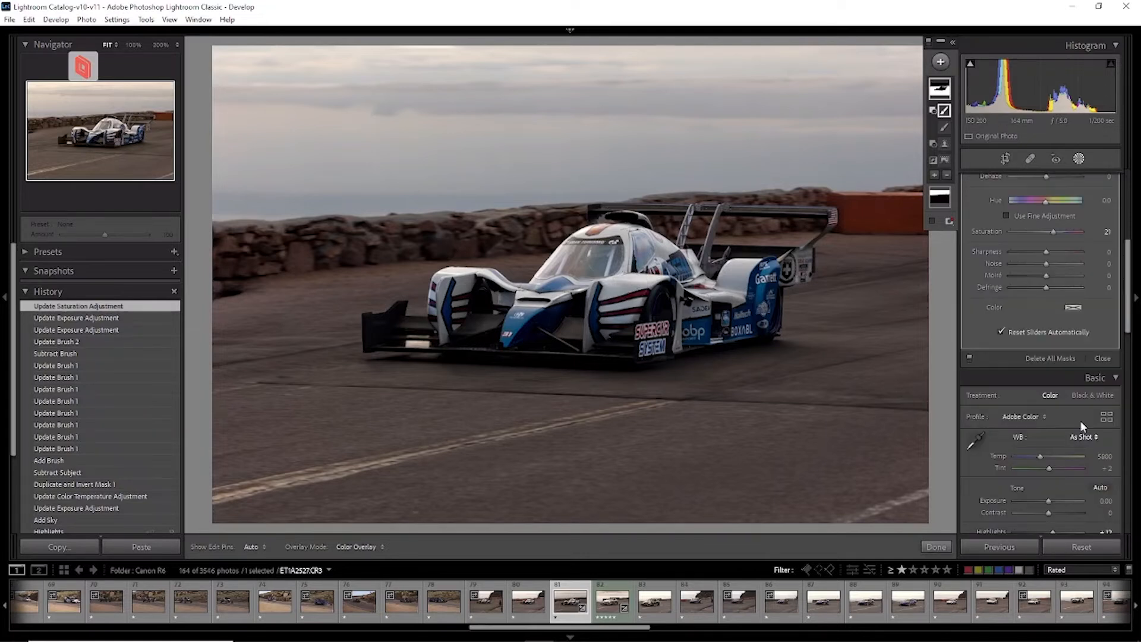
pyautogui.click(1103, 359)
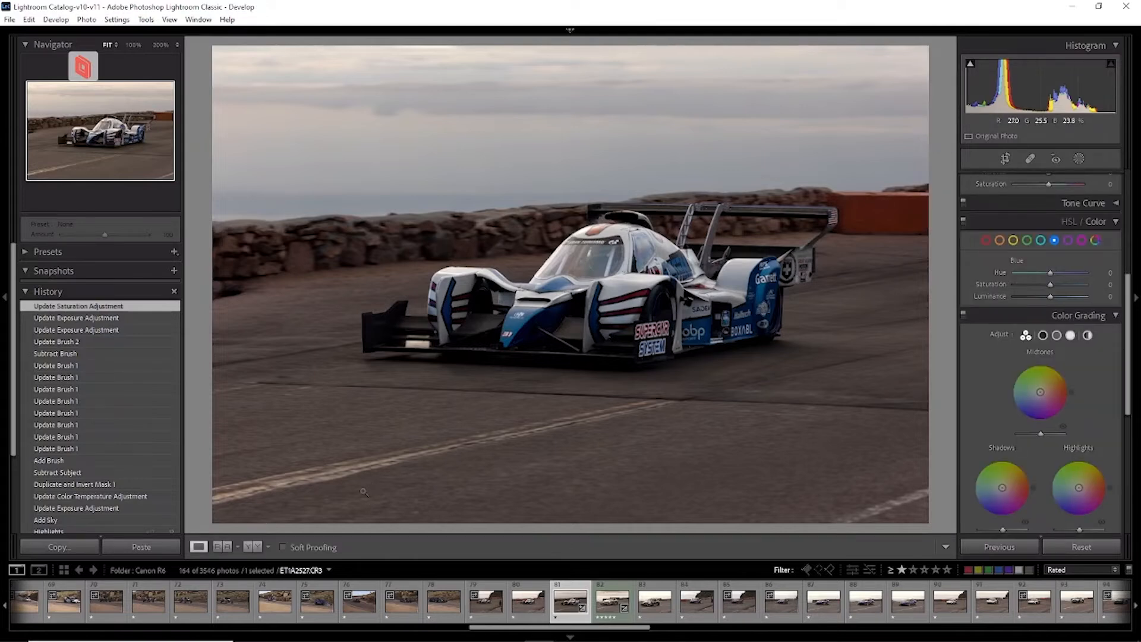
# Compare the edited car photo side by side with its original, and return to the single-image view.
pyautogui.click(252, 547)
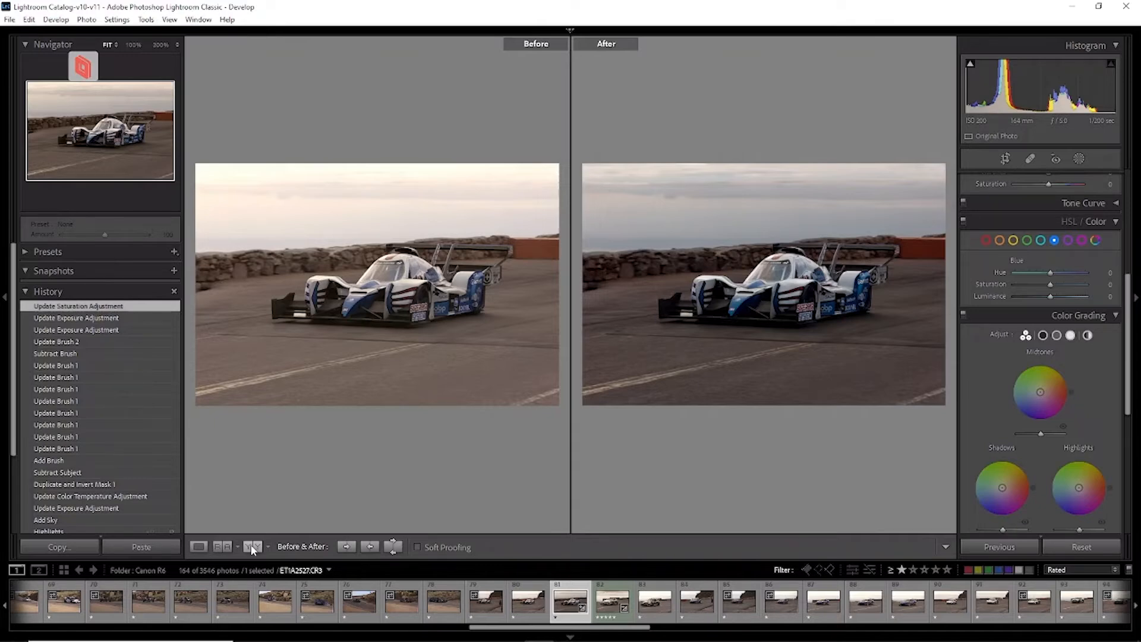
pyautogui.click(198, 546)
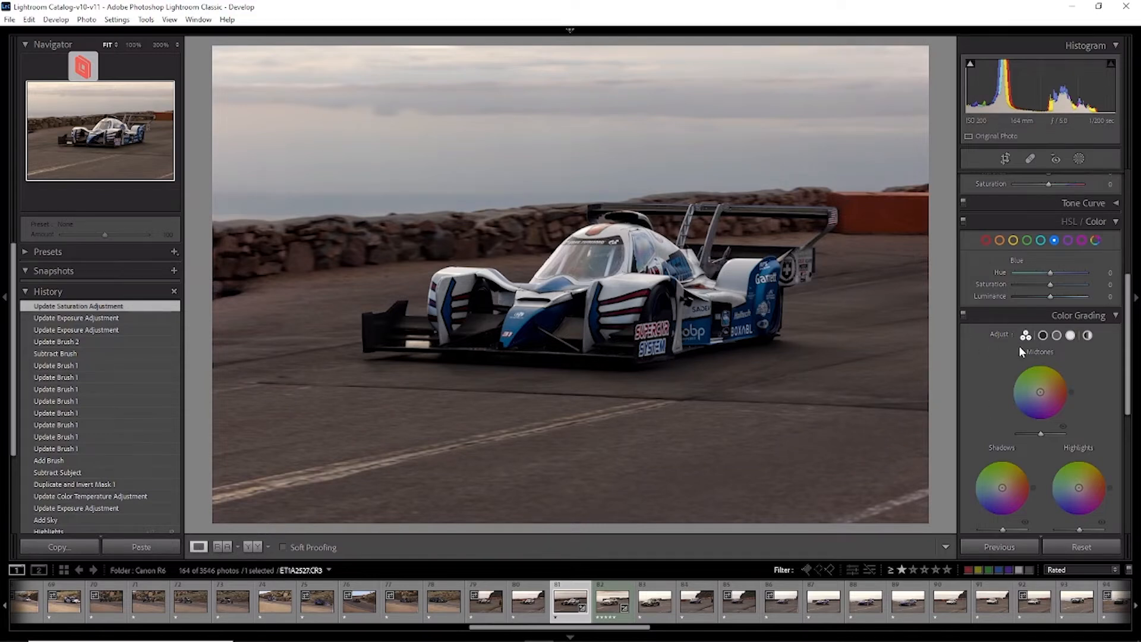
pyautogui.scroll(5, 1047, 345)
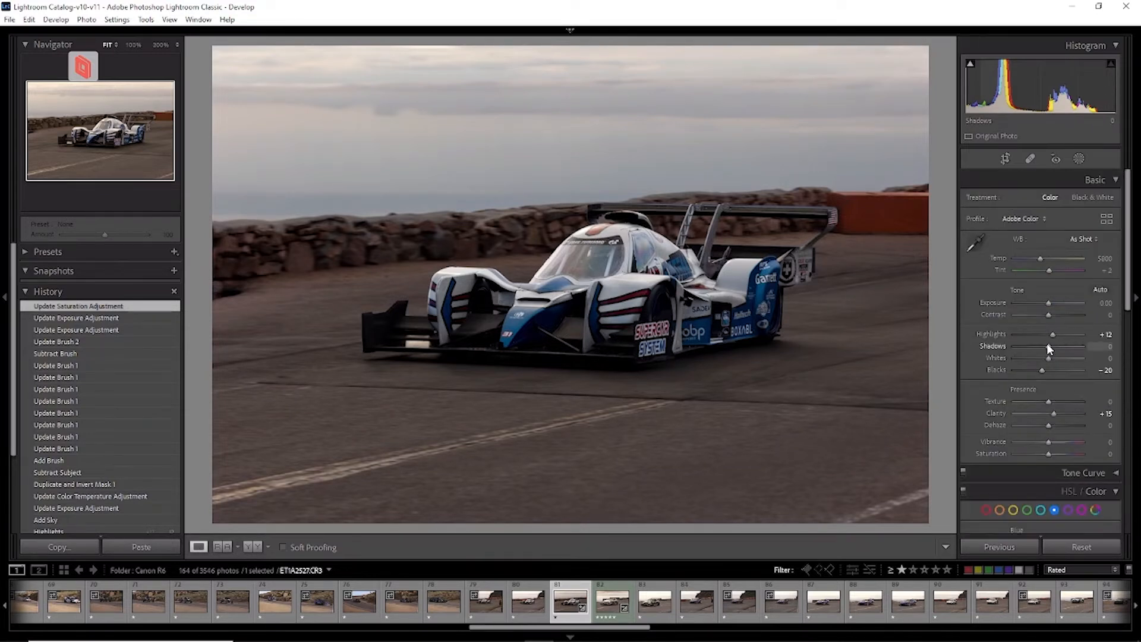
# Add a new Select Subject mask for the car and check its overlay close up.
pyautogui.click(1079, 159)
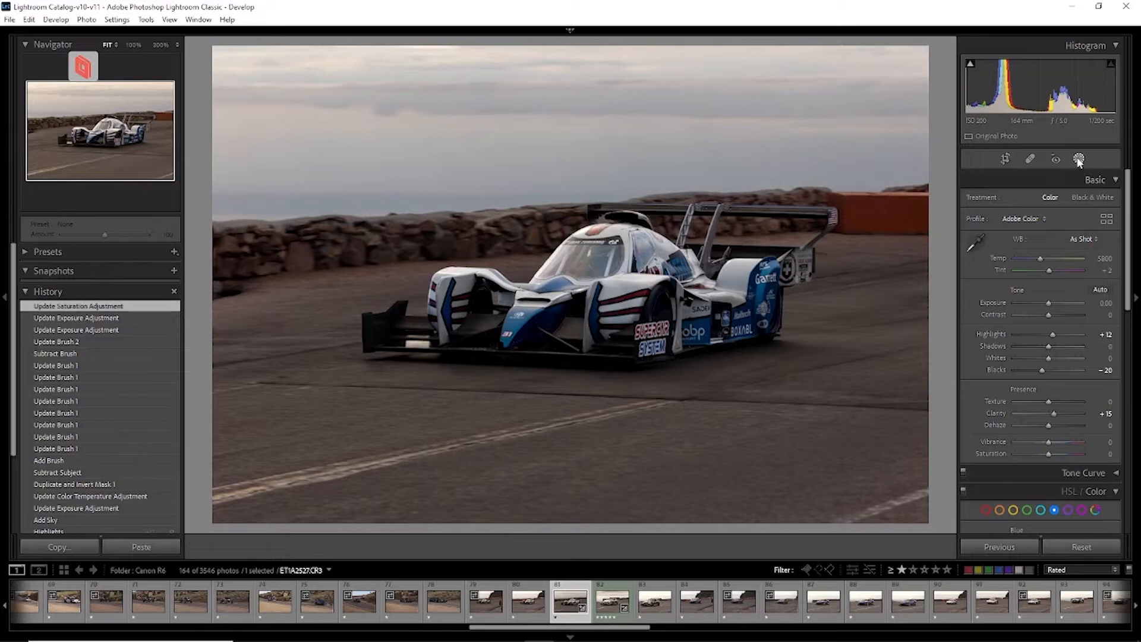
pyautogui.click(940, 62)
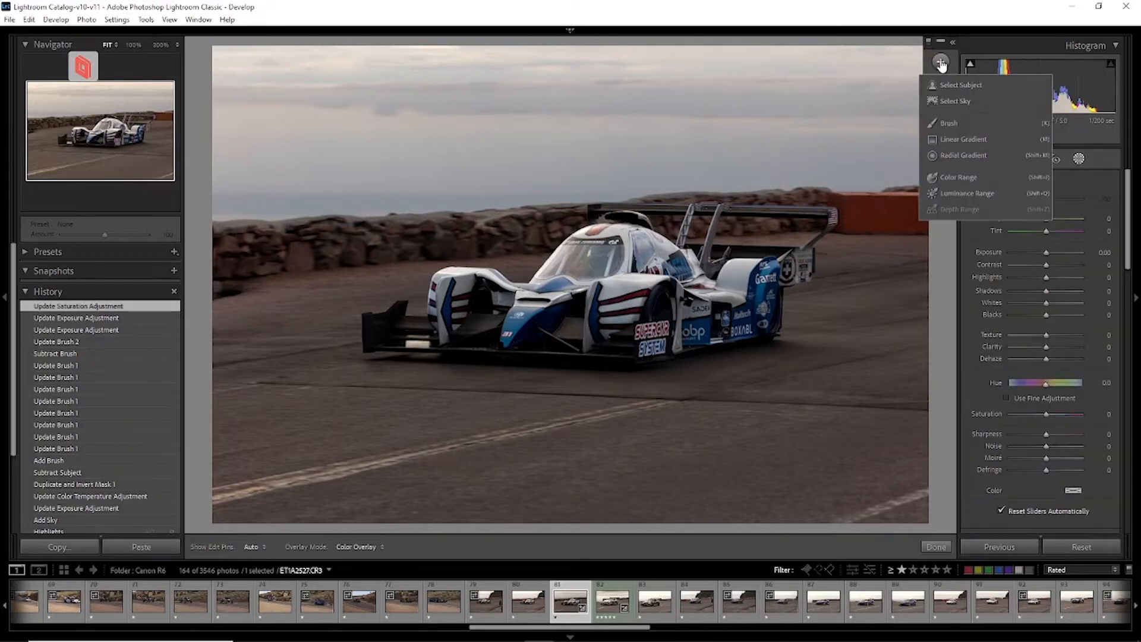
pyautogui.click(967, 88)
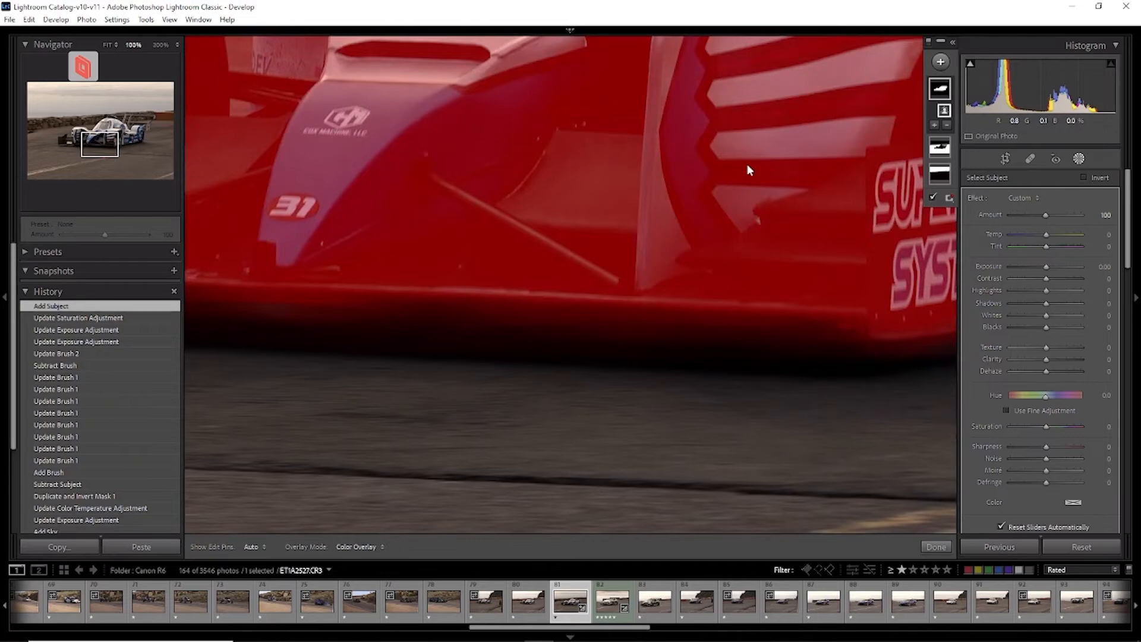
pyautogui.press('z')
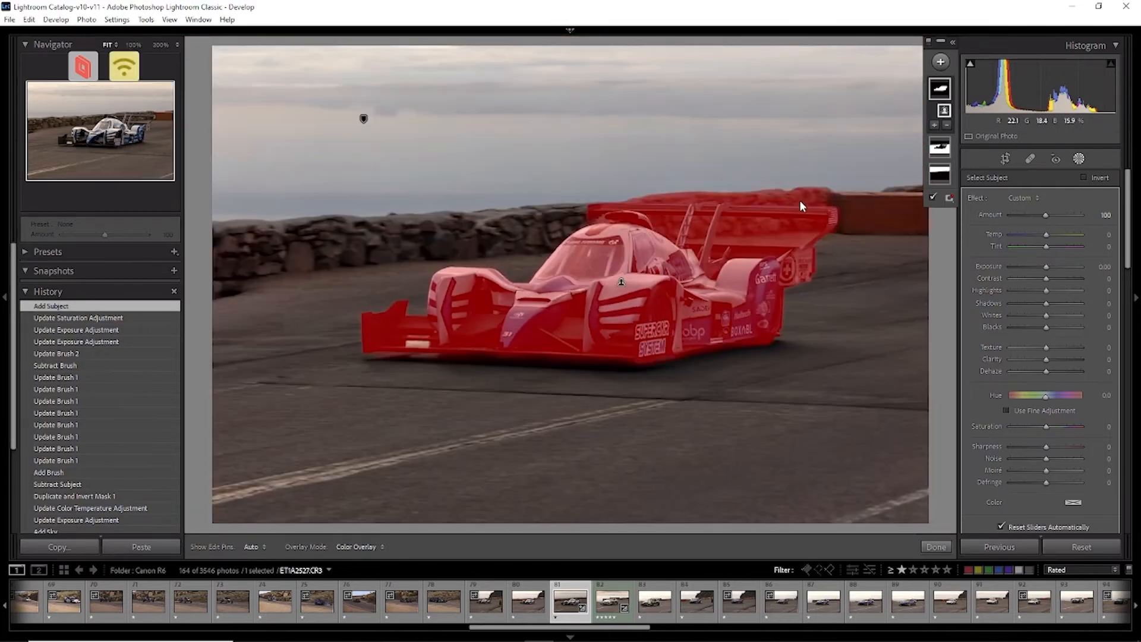
pyautogui.press('z')
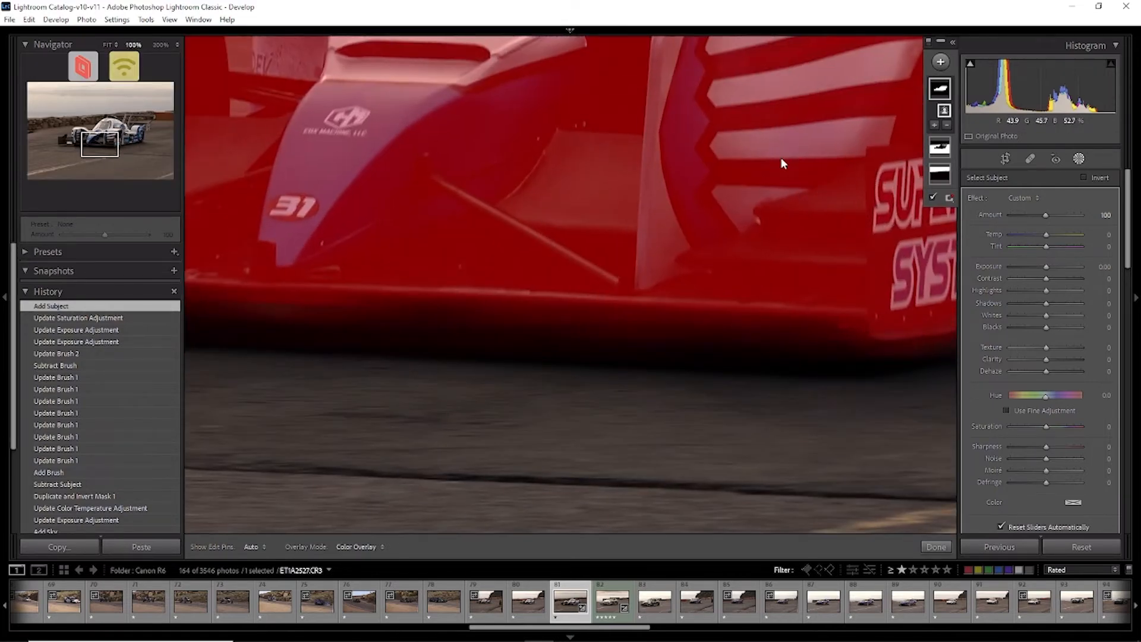
# Subtract the rocks between the two rear wing struts from the subject mask, using a brush enlarged from size 6 to 11.
pyautogui.moveTo(776, 186); pyautogui.dragTo(539, 426)
pyautogui.moveTo(719, 220); pyautogui.dragTo(510, 482)
pyautogui.moveTo(714, 252); pyautogui.dragTo(586, 302)
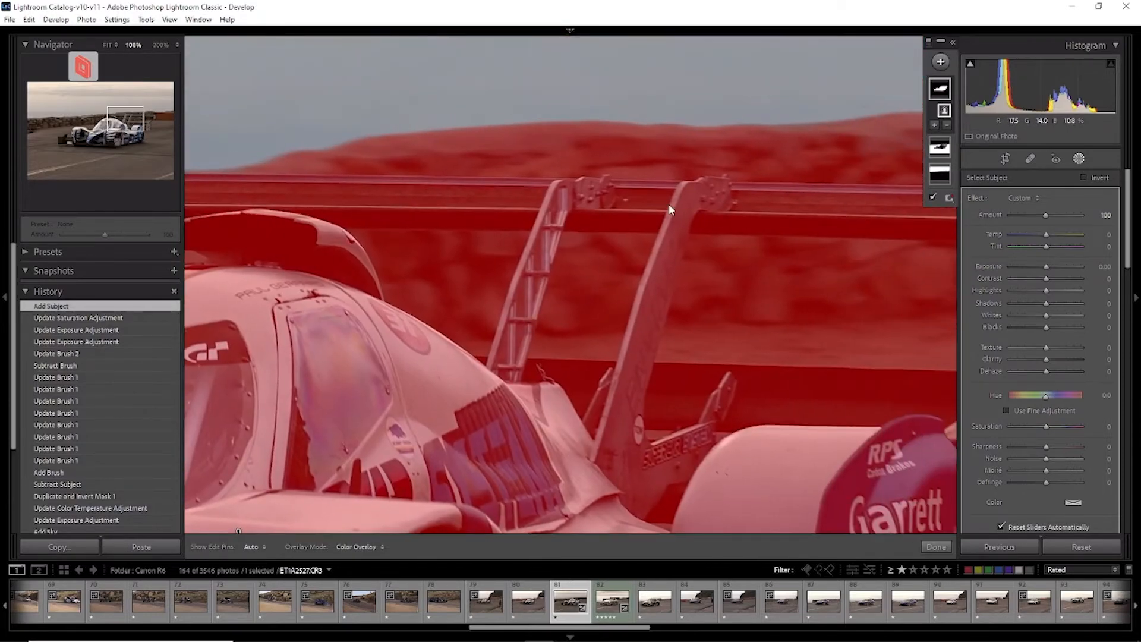
pyautogui.click(948, 127)
pyautogui.click(957, 189)
pyautogui.moveTo(616, 272); pyautogui.dragTo(609, 289)
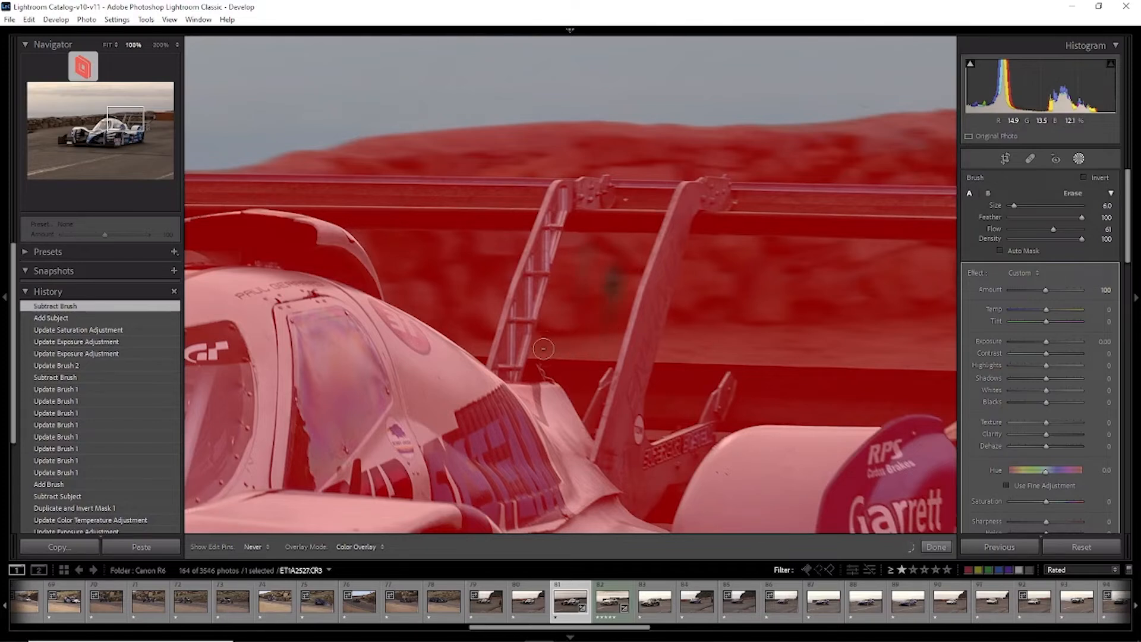
pyautogui.moveTo(576, 290); pyautogui.dragTo(571, 316)
pyautogui.scroll(5, 579, 298)
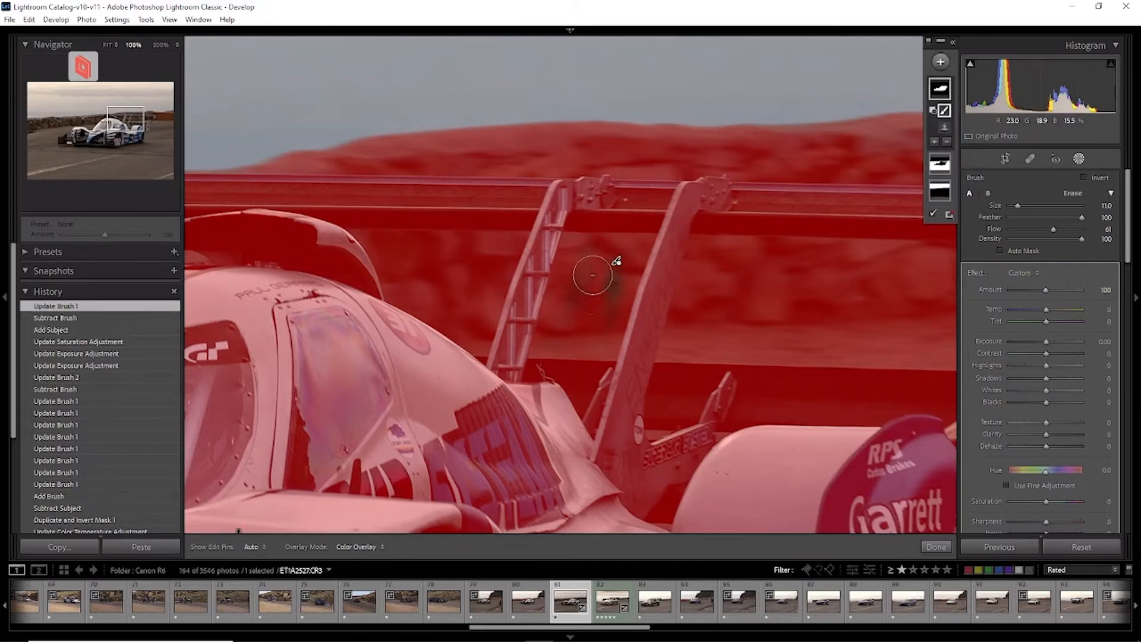
pyautogui.moveTo(592, 274)
pyautogui.mouseDown()
pyautogui.moveTo(579, 328)
pyautogui.moveTo(627, 249)
pyautogui.moveTo(585, 253)
pyautogui.moveTo(575, 284)
pyautogui.moveTo(576, 260)
pyautogui.moveTo(554, 336)
pyautogui.moveTo(576, 324)
pyautogui.moveTo(597, 336)
pyautogui.moveTo(559, 337)
pyautogui.moveTo(607, 336)
pyautogui.moveTo(561, 346)
pyautogui.moveTo(621, 287)
pyautogui.moveTo(621, 245)
pyautogui.moveTo(623, 263)
pyautogui.moveTo(628, 251)
pyautogui.moveTo(600, 253)
pyautogui.mouseUp()
# Subtract the wall and road visible below the rear wing, between the rear strut and the end plate, with a size 11 brush.
pyautogui.moveTo(850, 300); pyautogui.dragTo(573, 278)
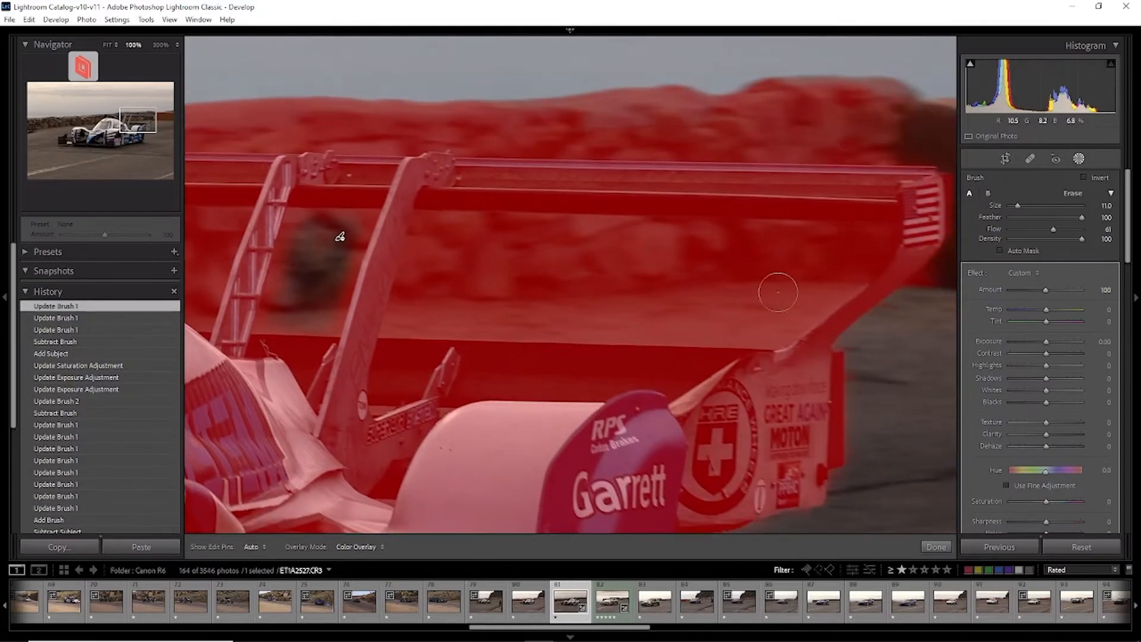
pyautogui.press('h')
pyautogui.moveTo(843, 247)
pyautogui.mouseDown()
pyautogui.moveTo(553, 250)
pyautogui.moveTo(437, 232)
pyautogui.moveTo(403, 320)
pyautogui.moveTo(592, 308)
pyautogui.moveTo(541, 308)
pyautogui.moveTo(802, 314)
pyautogui.moveTo(837, 259)
pyautogui.mouseUp()
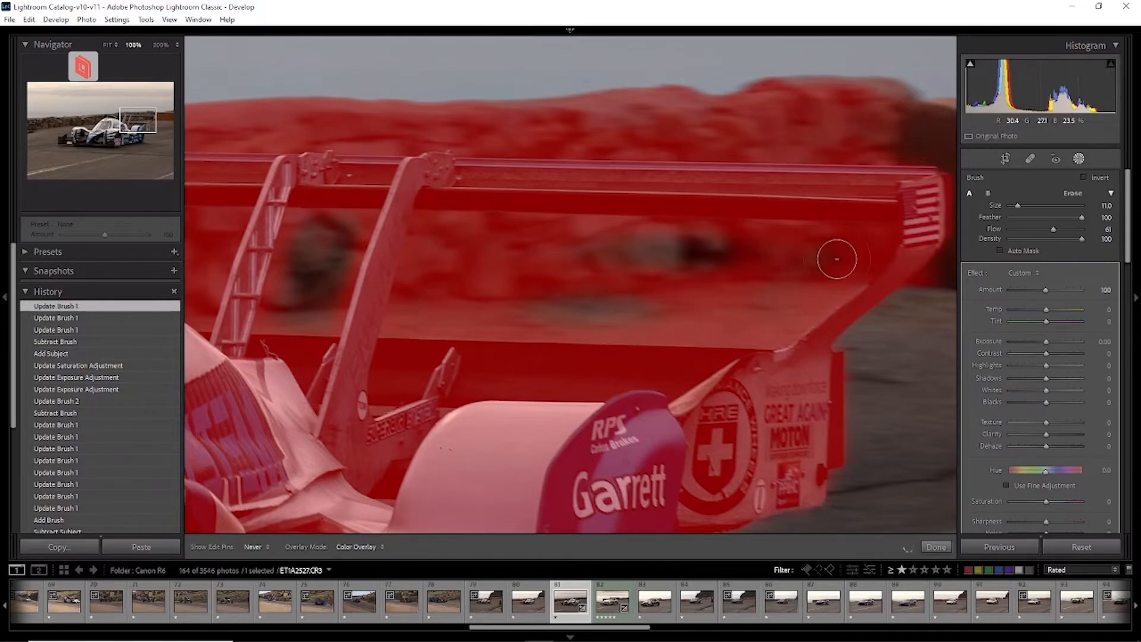
pyautogui.press('h')
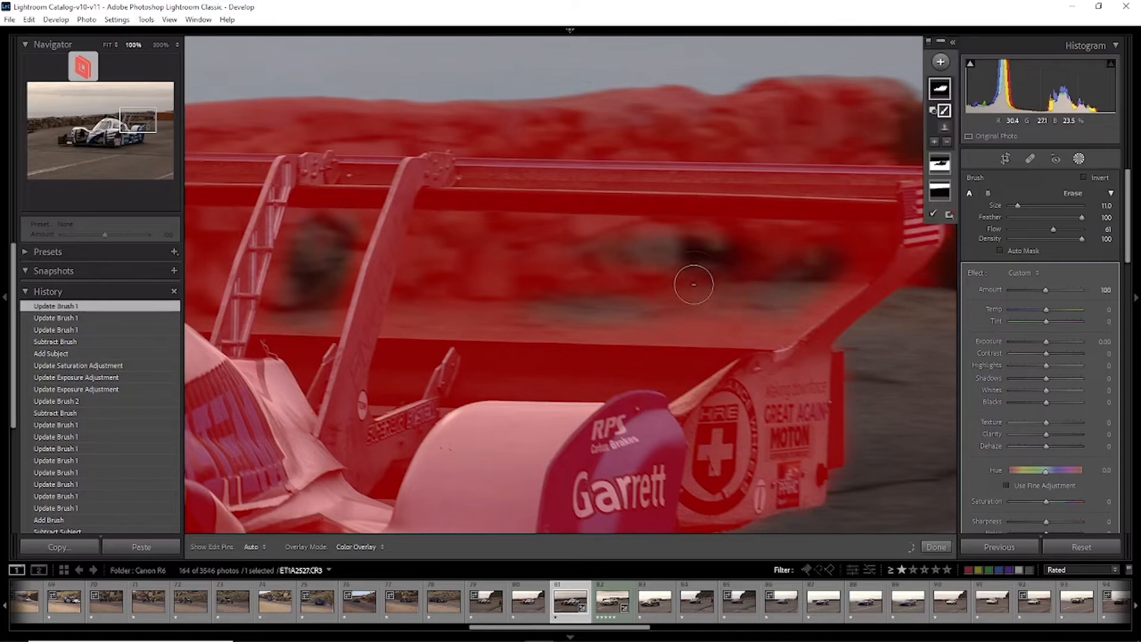
pyautogui.press('h')
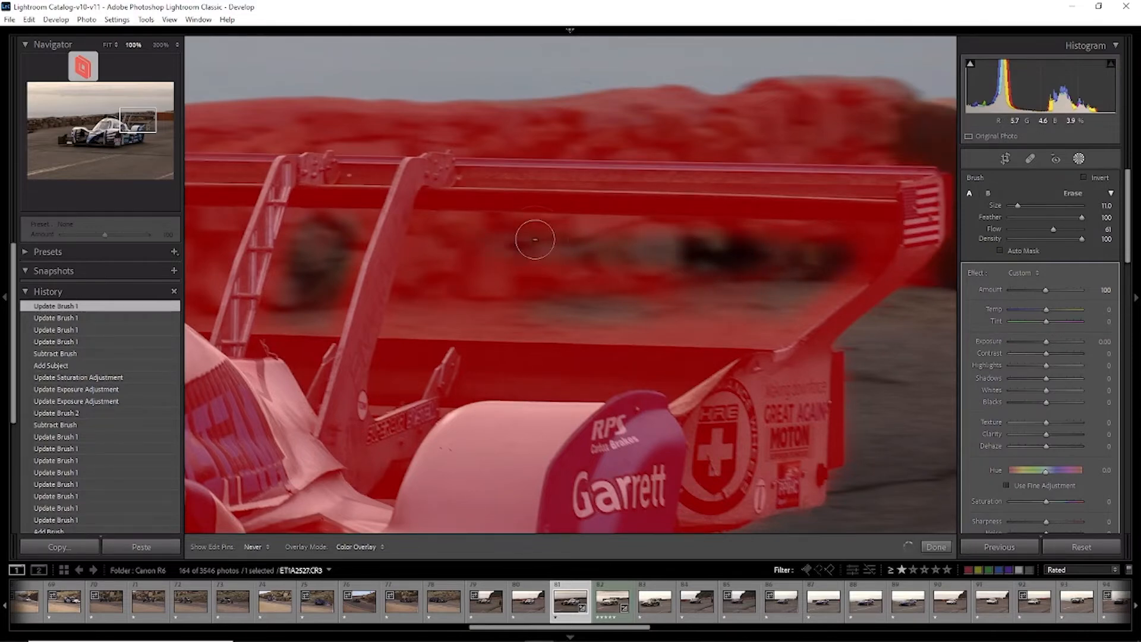
pyautogui.moveTo(535, 239)
pyautogui.mouseDown()
pyautogui.moveTo(583, 238)
pyautogui.moveTo(439, 240)
pyautogui.moveTo(437, 275)
pyautogui.moveTo(434, 242)
pyautogui.moveTo(416, 312)
pyautogui.moveTo(428, 285)
pyautogui.moveTo(479, 275)
pyautogui.moveTo(481, 254)
pyautogui.moveTo(454, 243)
pyautogui.moveTo(507, 283)
pyautogui.moveTo(569, 286)
pyautogui.moveTo(481, 290)
pyautogui.moveTo(429, 308)
pyautogui.moveTo(459, 293)
pyautogui.moveTo(447, 288)
pyautogui.moveTo(459, 232)
pyautogui.moveTo(720, 245)
pyautogui.moveTo(689, 272)
pyautogui.moveTo(606, 284)
pyautogui.moveTo(644, 283)
pyautogui.moveTo(663, 297)
pyautogui.moveTo(810, 272)
pyautogui.moveTo(867, 245)
pyautogui.moveTo(780, 312)
pyautogui.moveTo(669, 323)
pyautogui.moveTo(640, 313)
pyautogui.moveTo(734, 292)
pyautogui.mouseUp()
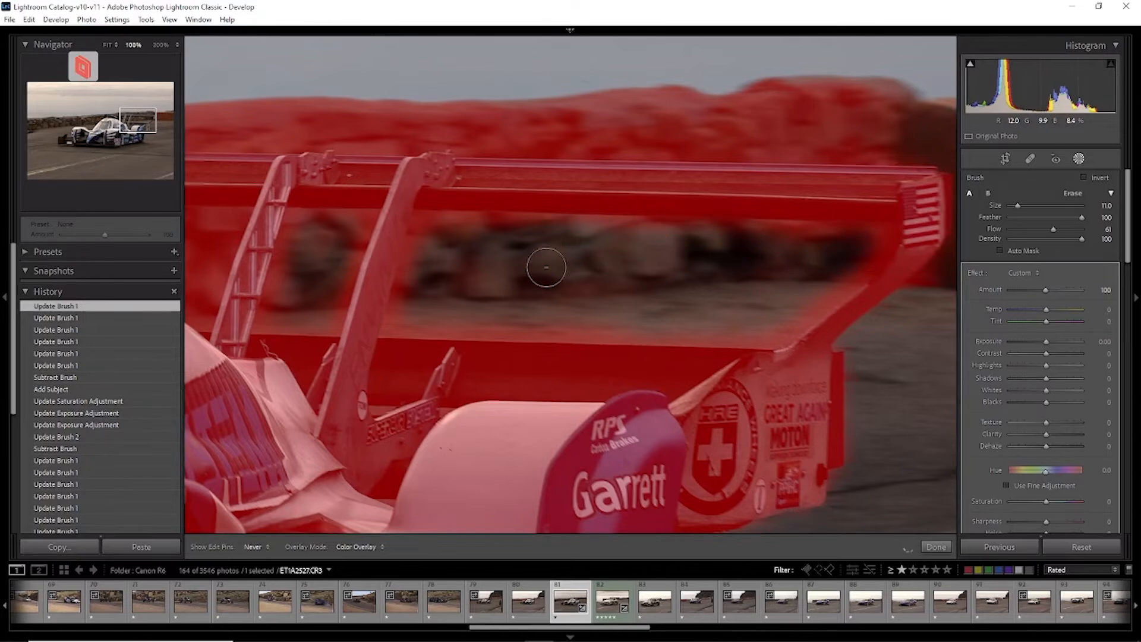
pyautogui.moveTo(547, 267); pyautogui.dragTo(772, 328)
pyautogui.moveTo(864, 248)
pyautogui.mouseDown()
pyautogui.moveTo(874, 242)
pyautogui.moveTo(866, 255)
pyautogui.mouseUp()
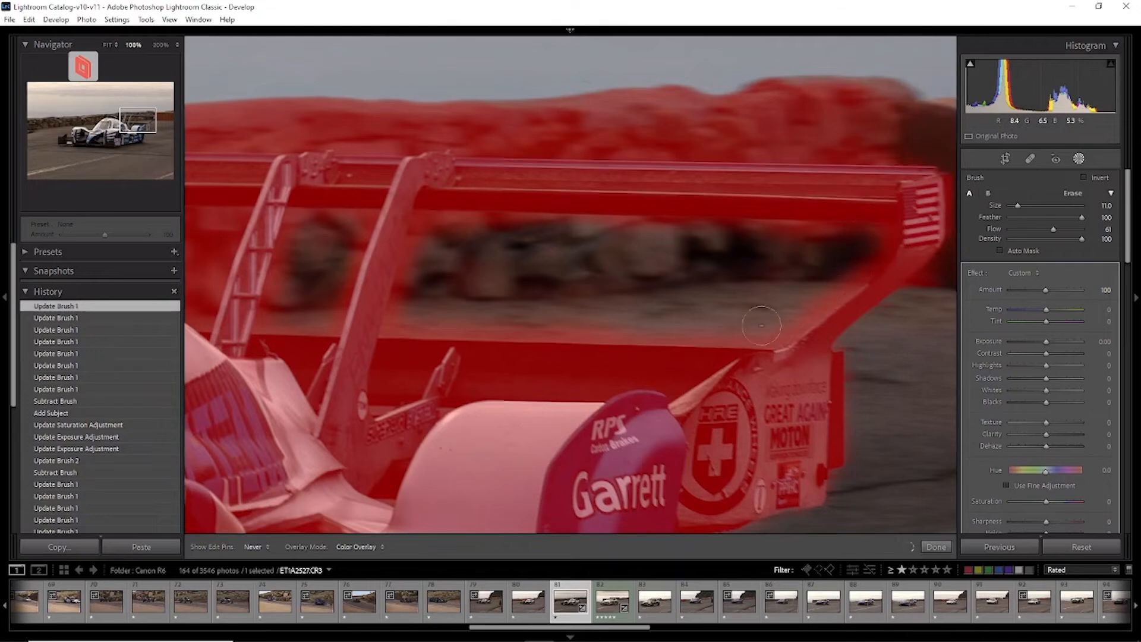
pyautogui.moveTo(649, 324); pyautogui.dragTo(468, 310)
# Subtract the rocks between the roof scoop and the front wing strut, plus a spot ahead of the scoop, reducing the brush to sizes 8 and 7.
pyautogui.moveTo(474, 266); pyautogui.dragTo(911, 290)
pyautogui.scroll(-3, 662, 267)
pyautogui.press('h')
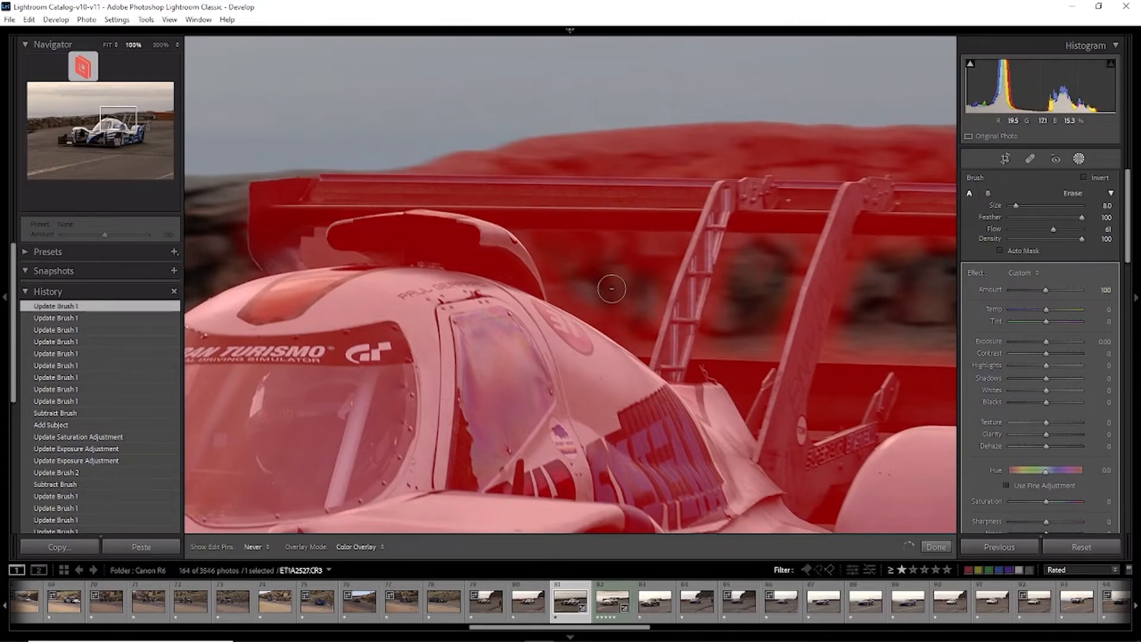
pyautogui.moveTo(612, 289); pyautogui.dragTo(620, 289)
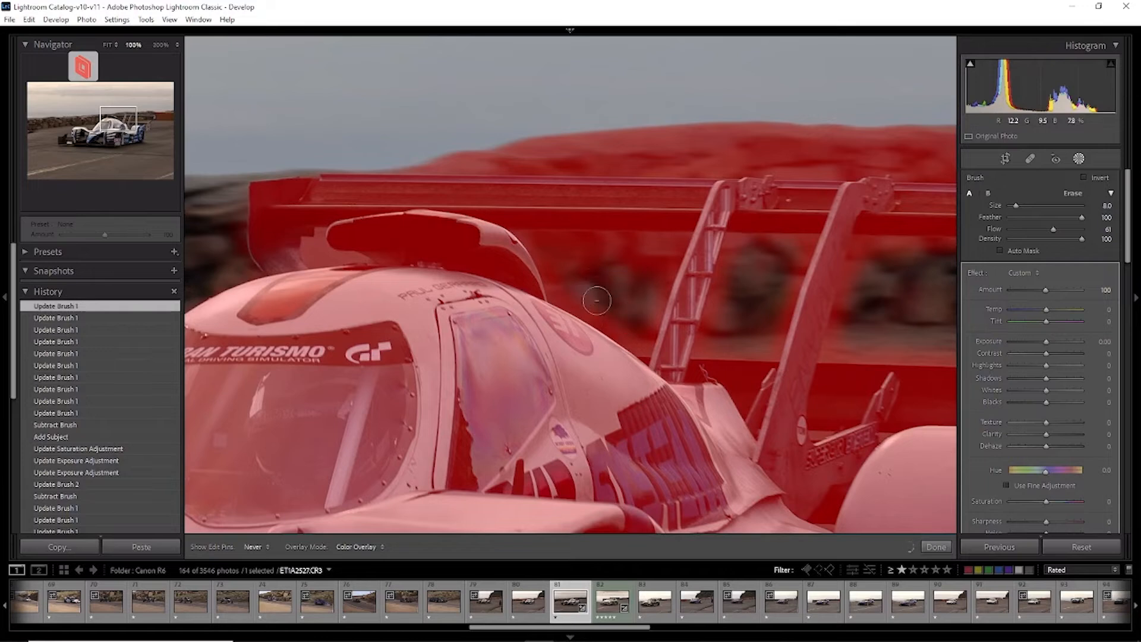
pyautogui.moveTo(559, 260); pyautogui.dragTo(550, 250)
pyautogui.press('h')
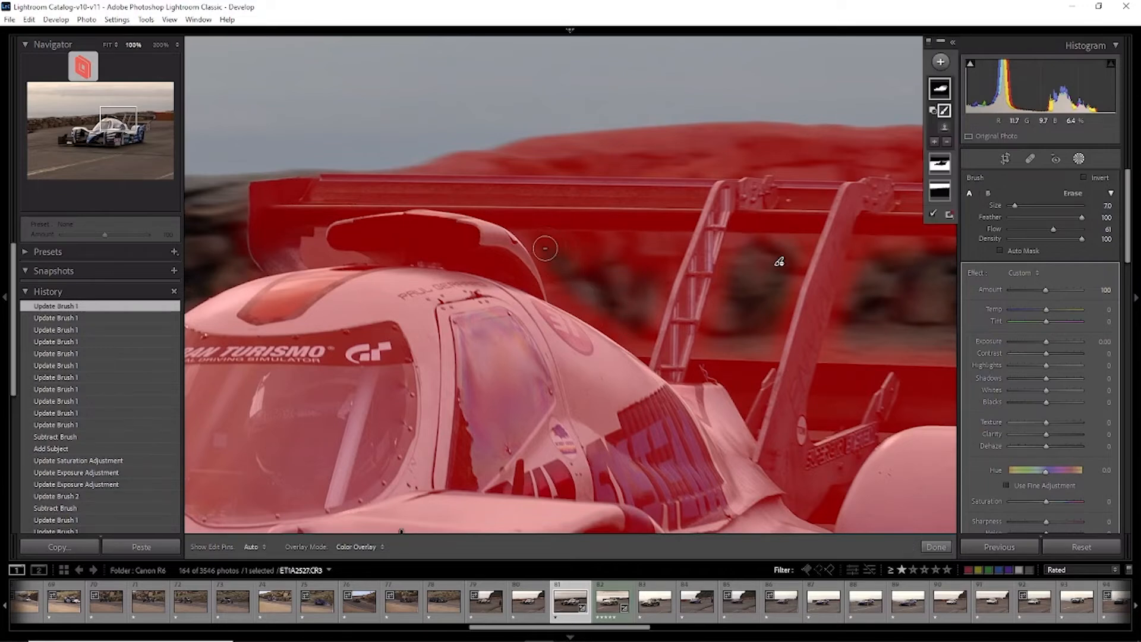
pyautogui.scroll(-1, 541, 246)
pyautogui.press('h')
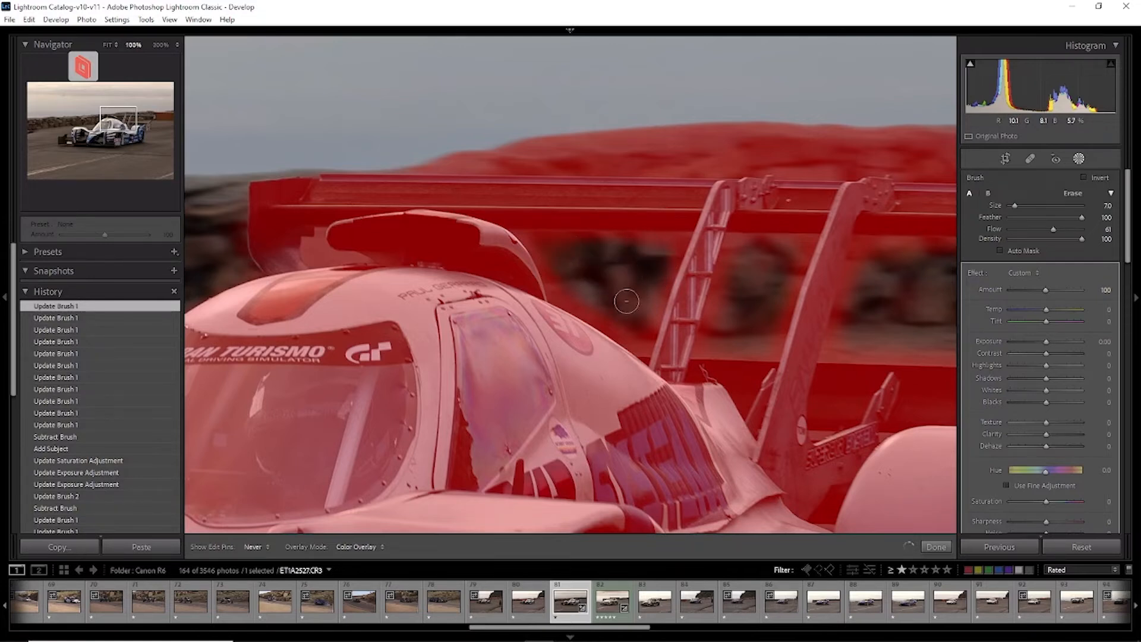
pyautogui.click(641, 329)
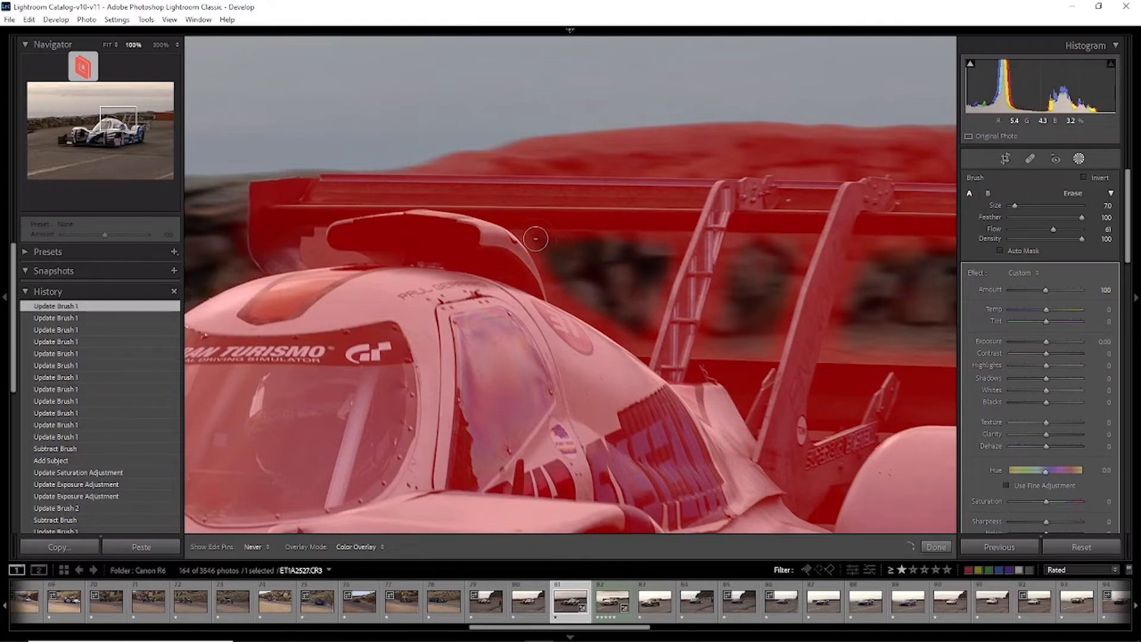
pyautogui.click(536, 239)
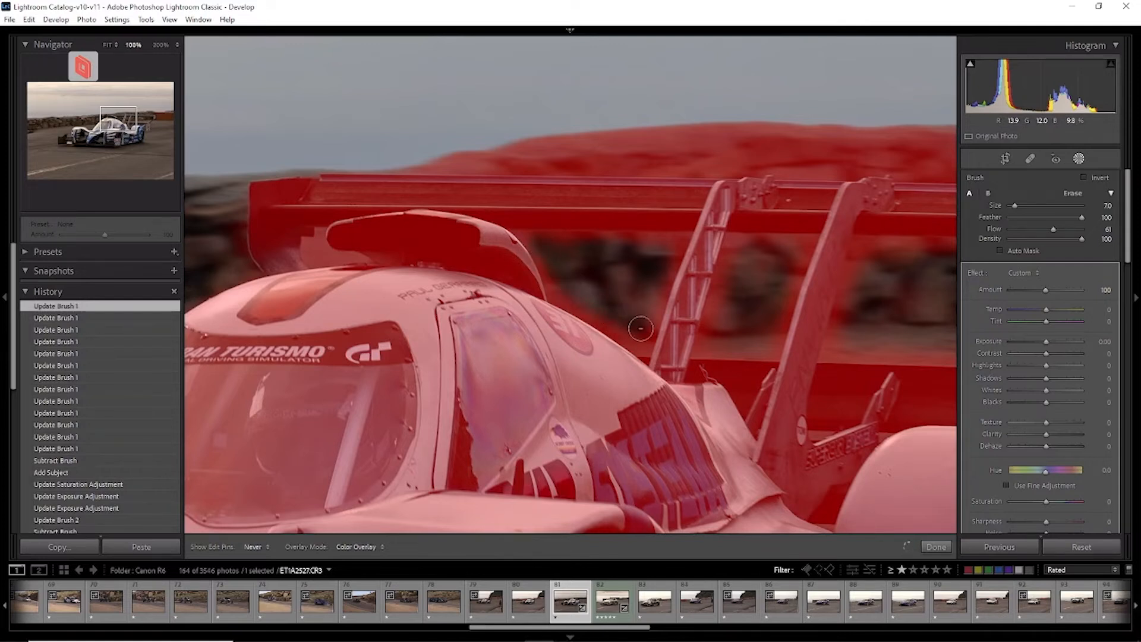
pyautogui.click(659, 249)
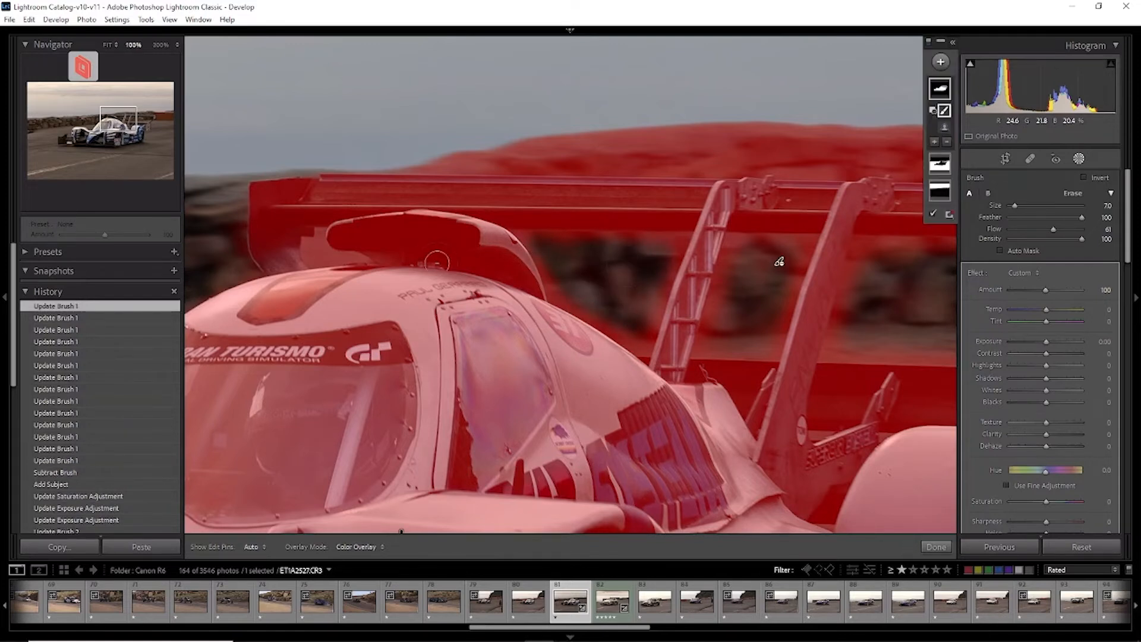
pyautogui.click(321, 247)
# Subtract the rocks above the flag-marked end of the rear wing from the subject mask, enlarging the brush to sizes 11 and 17.
pyautogui.moveTo(735, 250)
pyautogui.mouseDown()
pyautogui.moveTo(706, 270)
pyautogui.moveTo(494, 284)
pyautogui.mouseUp()
pyautogui.moveTo(701, 272); pyautogui.dragTo(304, 288)
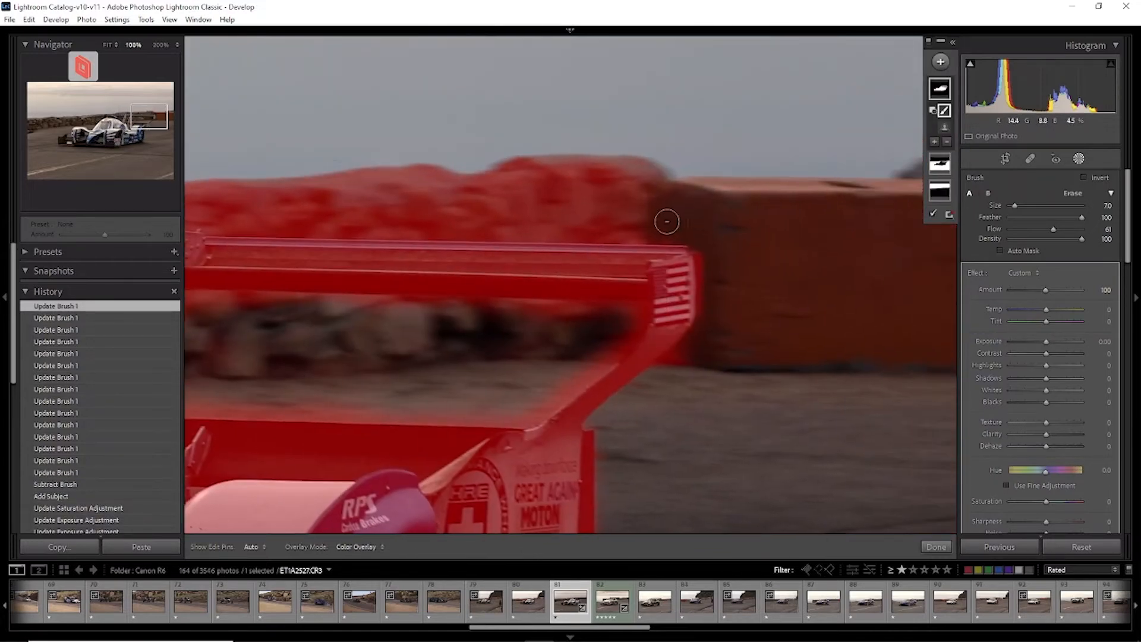
pyautogui.scroll(2, 635, 218)
pyautogui.press('h')
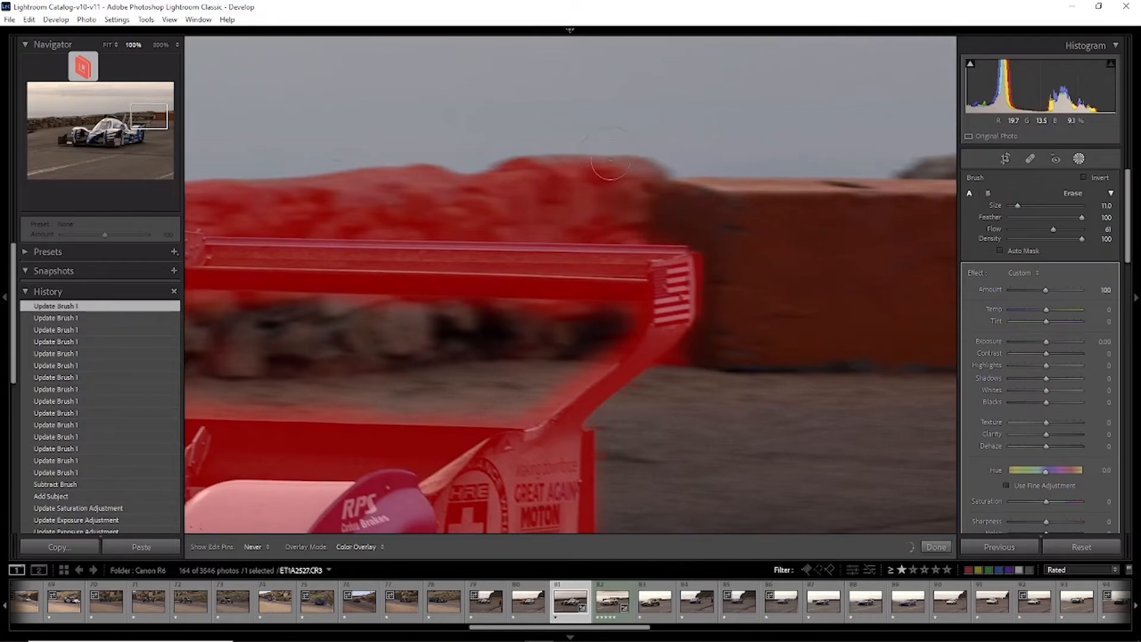
pyautogui.moveTo(610, 161)
pyautogui.mouseDown()
pyautogui.moveTo(598, 194)
pyautogui.moveTo(663, 218)
pyautogui.moveTo(470, 220)
pyautogui.mouseUp()
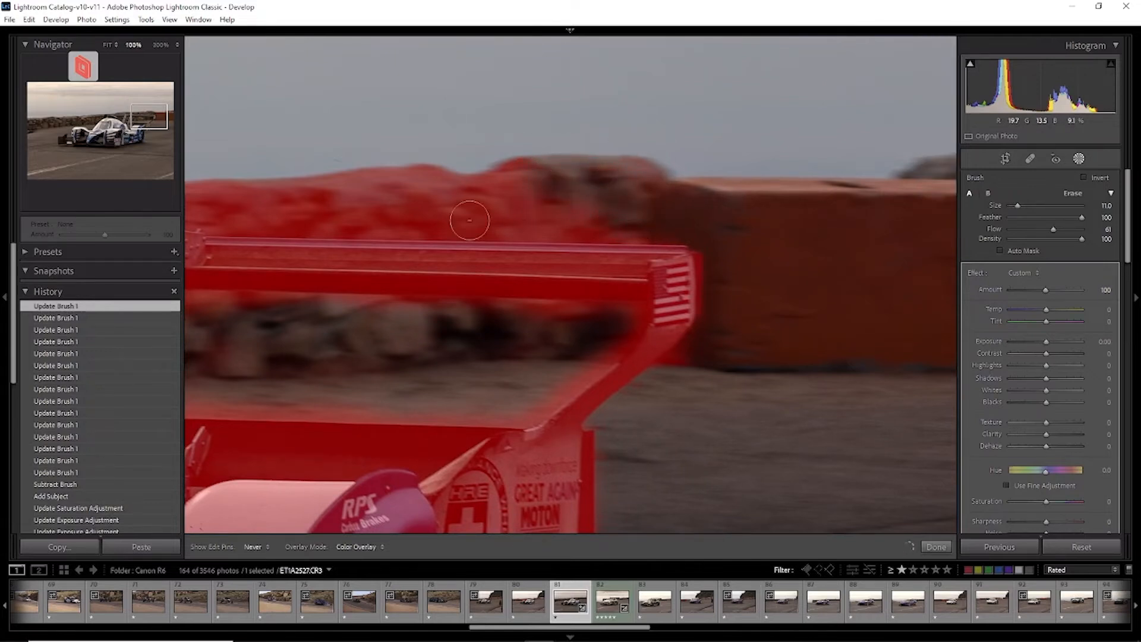
pyautogui.press('h')
pyautogui.scroll(3, 538, 191)
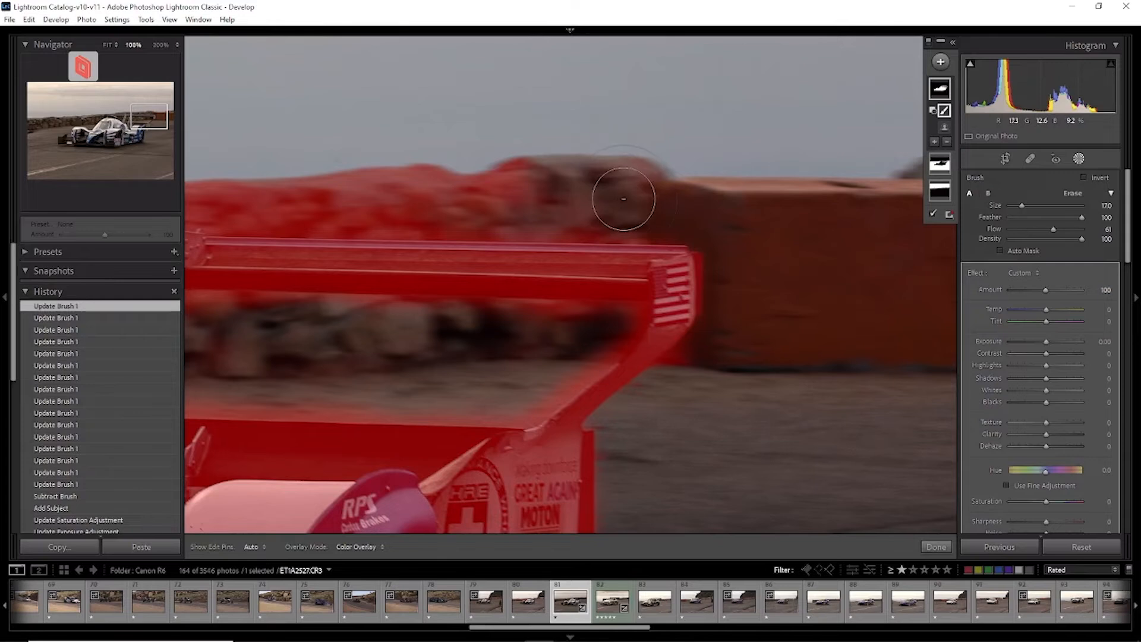
pyautogui.press('h')
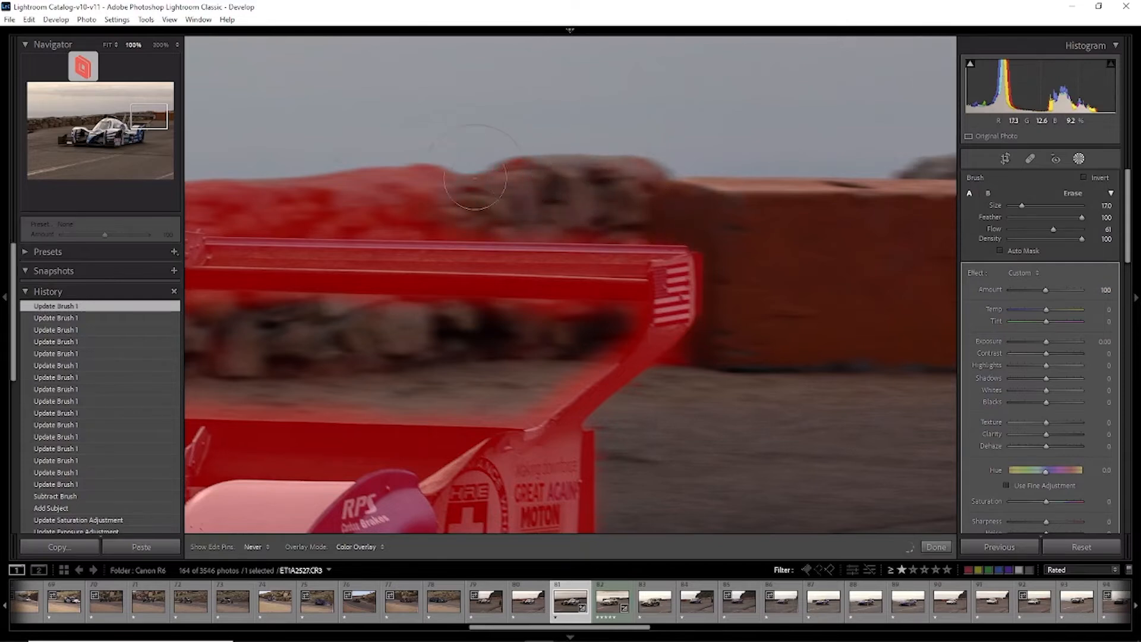
pyautogui.press('h')
# Subtract the rocks above the middle of the rear wing and its two struts with the size 17 brush.
pyautogui.moveTo(416, 198); pyautogui.dragTo(762, 183)
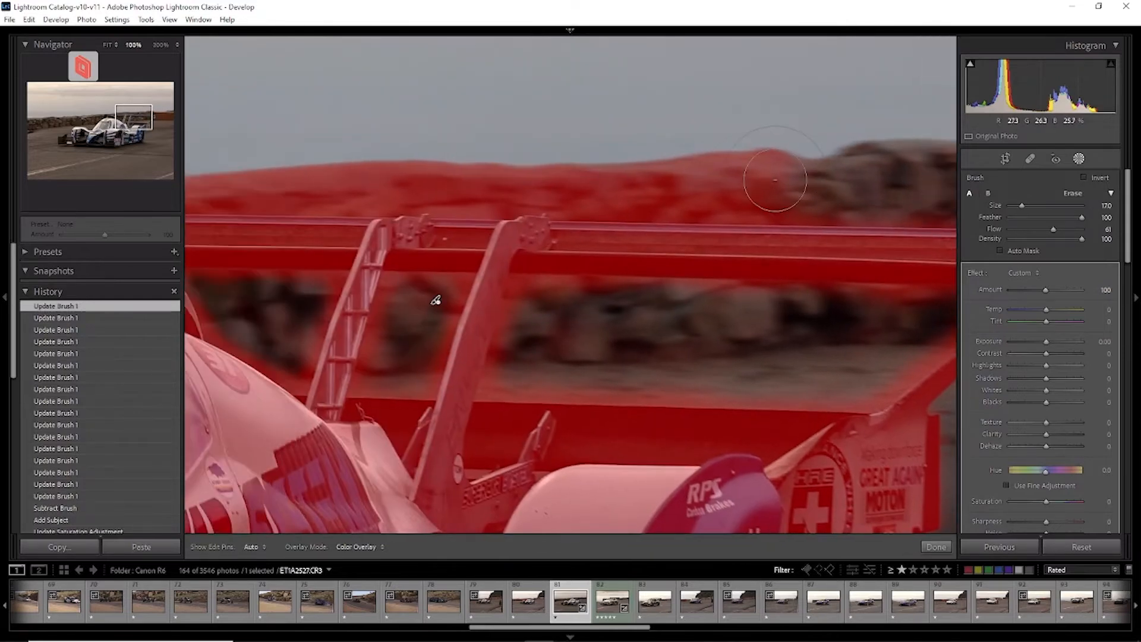
pyautogui.press('h')
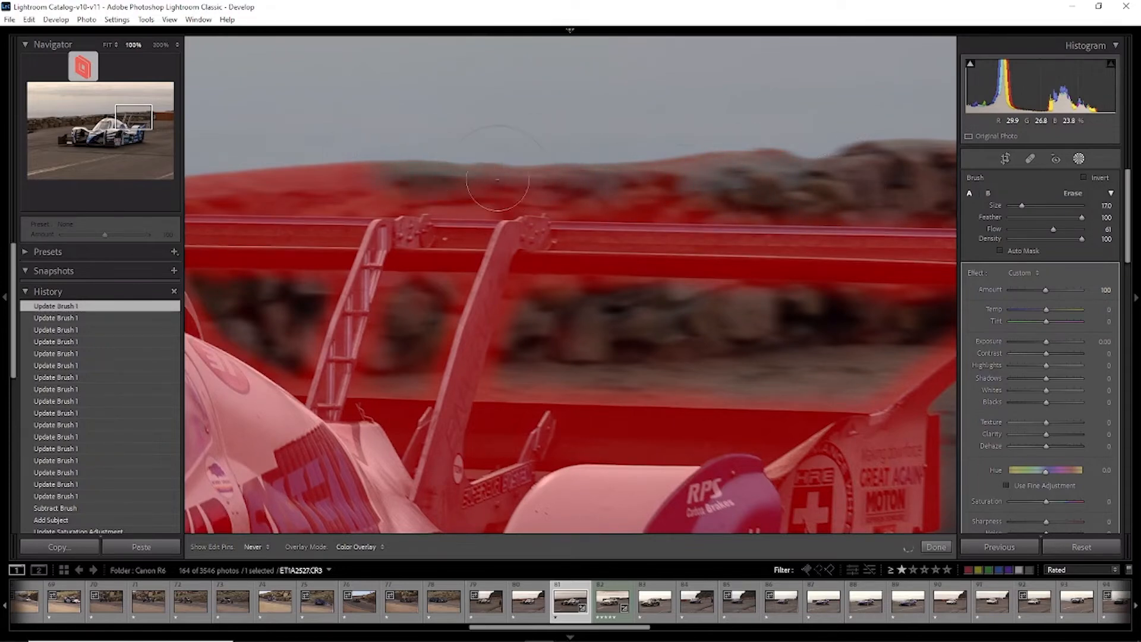
pyautogui.moveTo(498, 180)
pyautogui.mouseDown()
pyautogui.moveTo(497, 194)
pyautogui.moveTo(810, 192)
pyautogui.mouseUp()
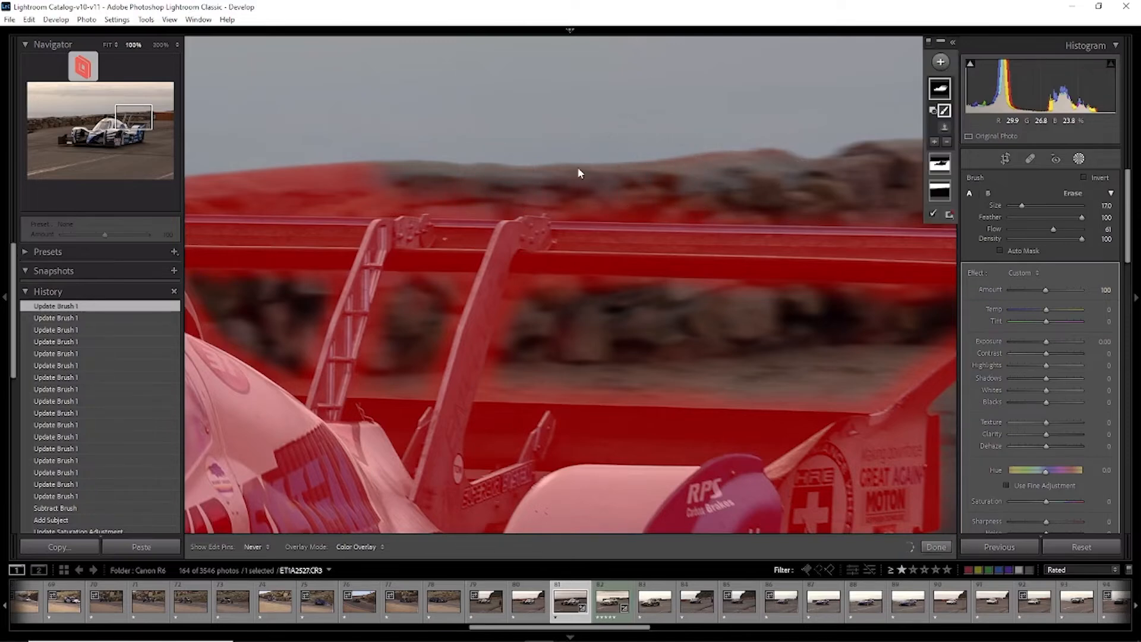
pyautogui.moveTo(527, 178); pyautogui.dragTo(744, 194)
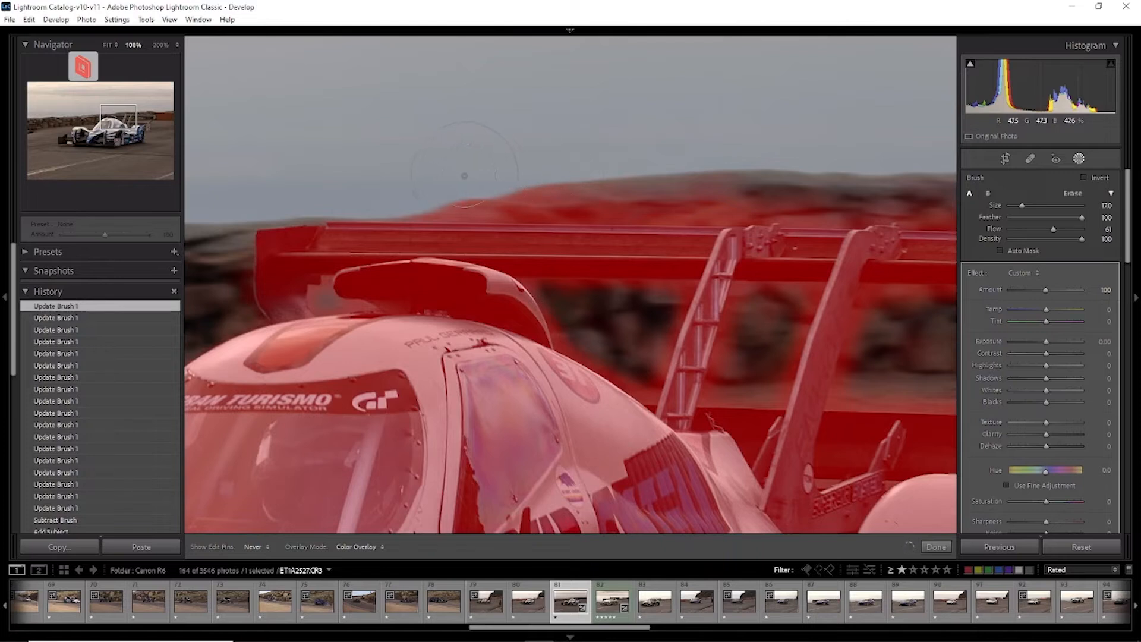
pyautogui.moveTo(457, 177); pyautogui.dragTo(451, 186)
pyautogui.moveTo(530, 189)
pyautogui.mouseDown()
pyautogui.moveTo(595, 190)
pyautogui.moveTo(588, 205)
pyautogui.moveTo(711, 191)
pyautogui.moveTo(659, 202)
pyautogui.moveTo(760, 200)
pyautogui.mouseUp()
# Reduce the brush to size 9, subtract the rock edge above the wing behind the roof scoop, and check the whole mask.
pyautogui.scroll(-3, 598, 191)
pyautogui.scroll(-3, 591, 190)
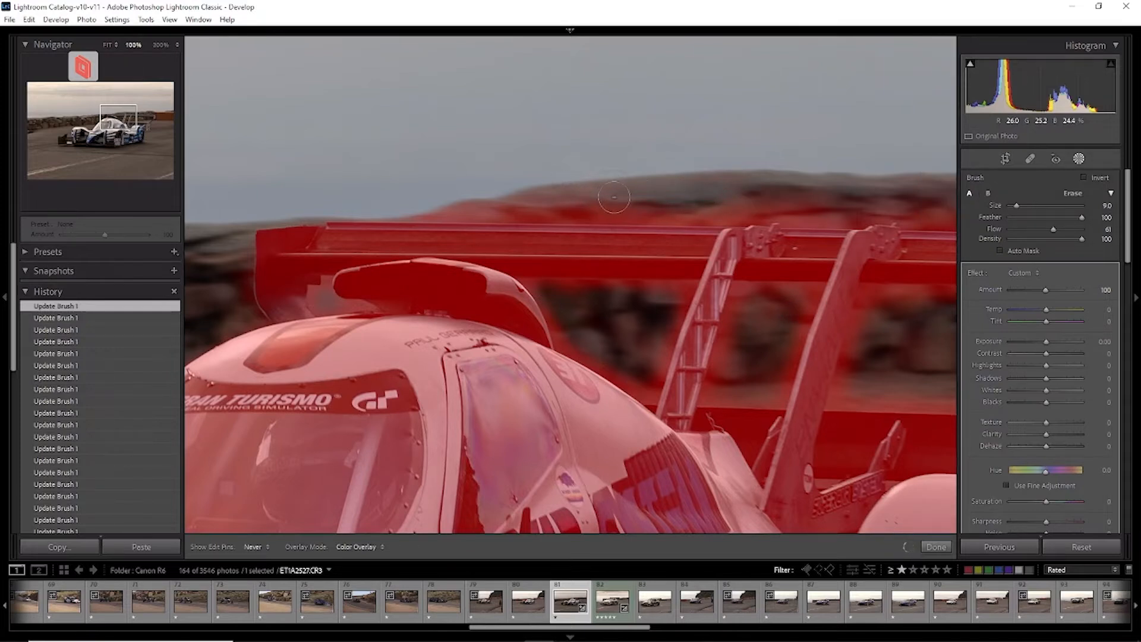
pyautogui.moveTo(494, 199); pyautogui.dragTo(474, 198)
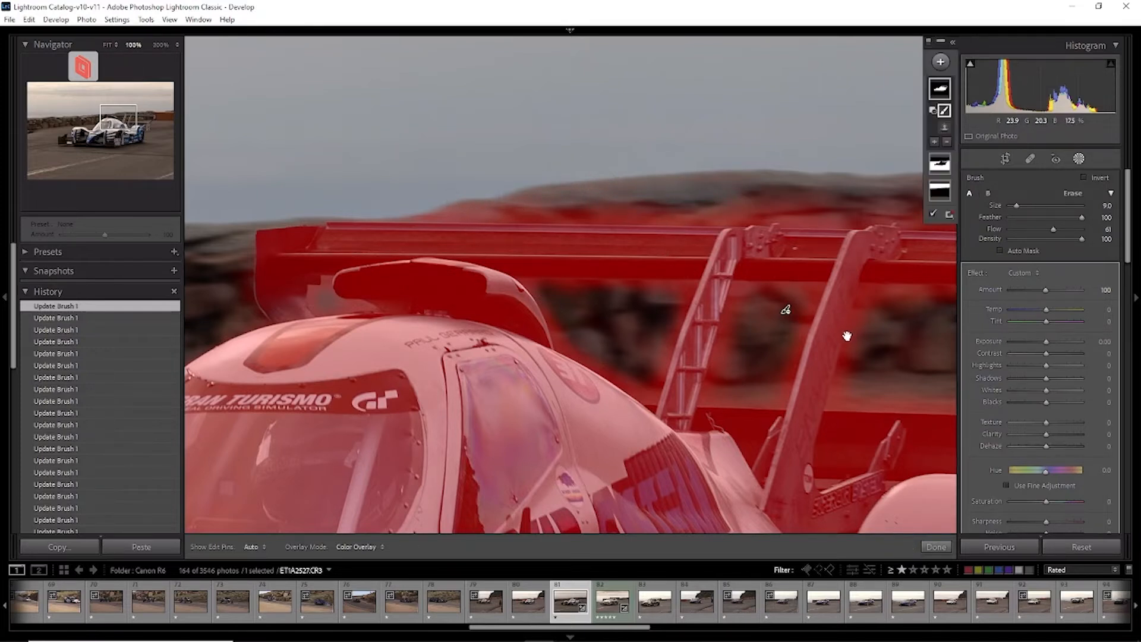
pyautogui.moveTo(884, 353); pyautogui.dragTo(540, 198)
pyautogui.moveTo(757, 237); pyautogui.dragTo(578, 202)
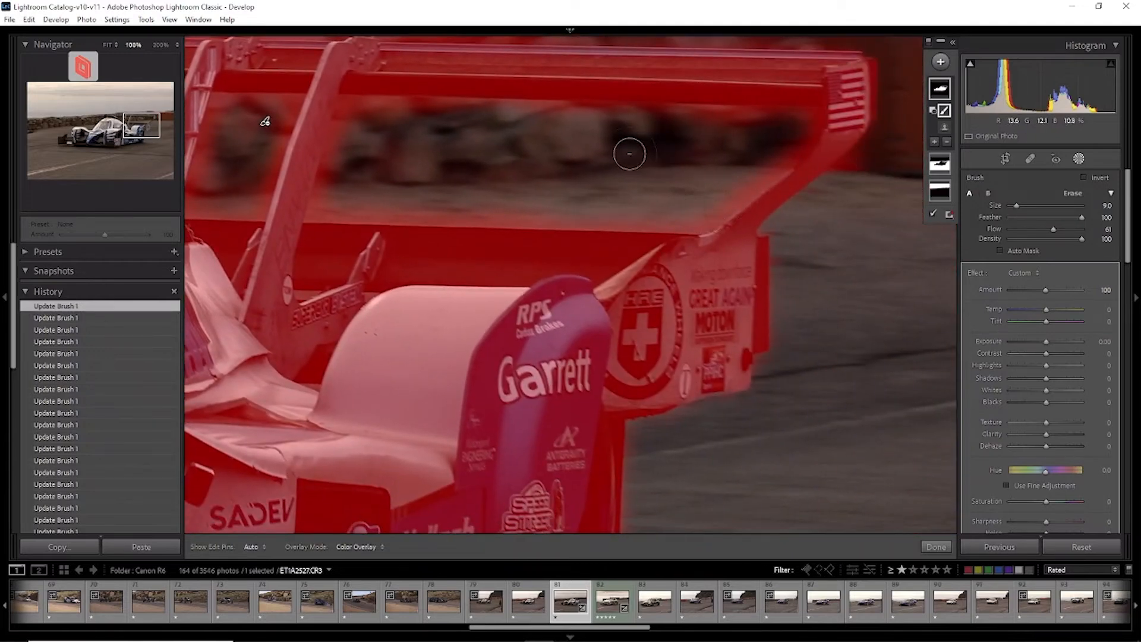
pyautogui.press('z')
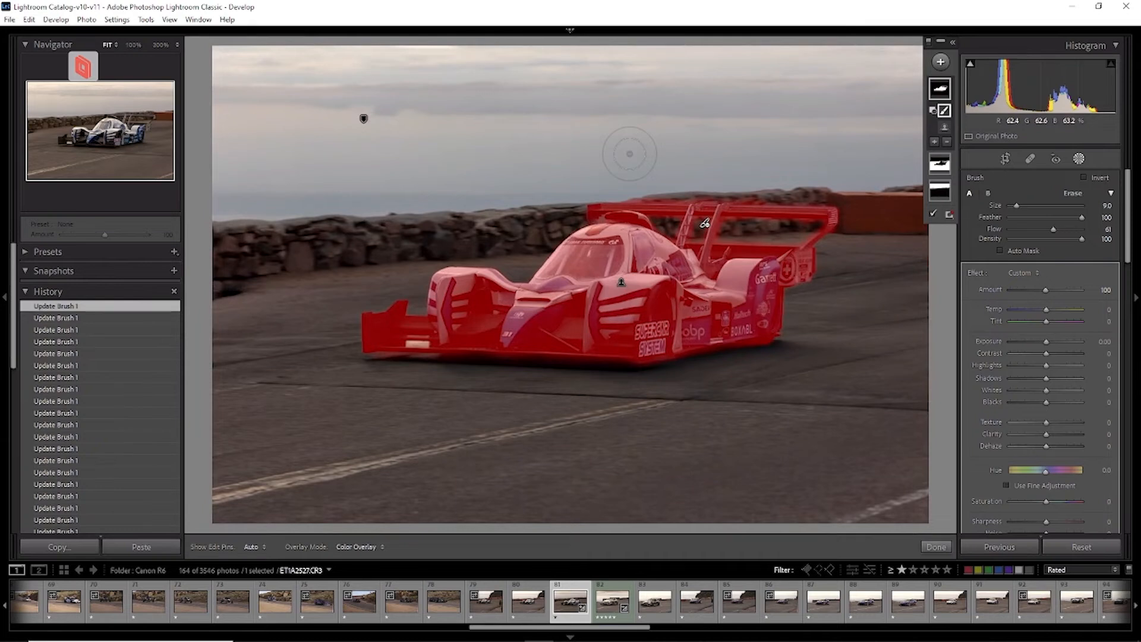
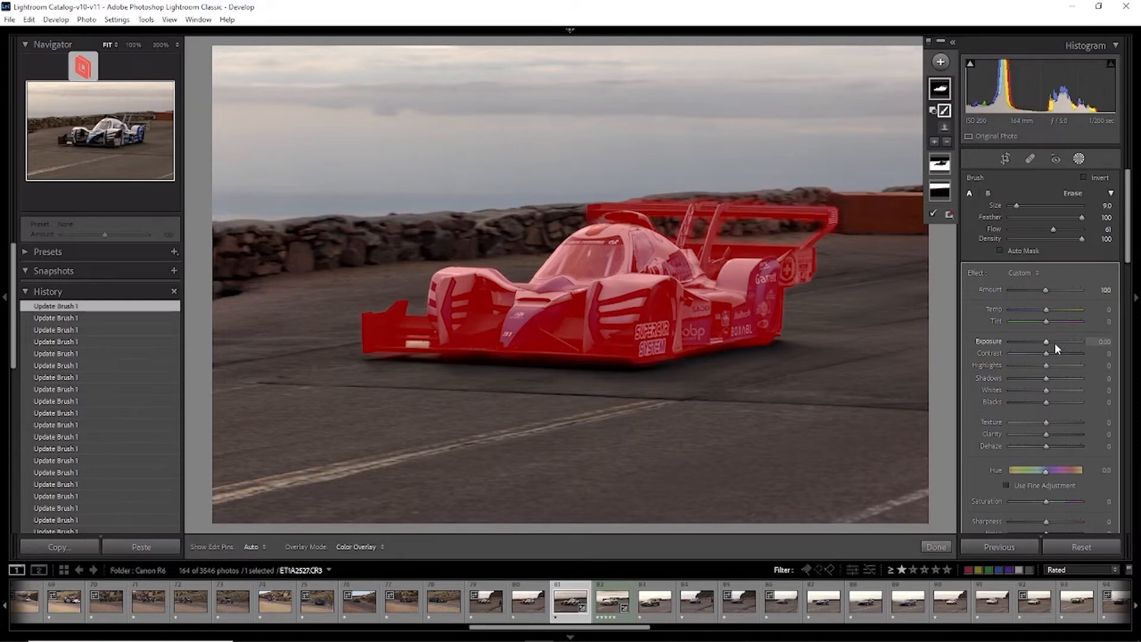
# Set the car mask's exposure to 0.10 and whites to 13, close masking, and rate the photo 5 stars.
pyautogui.moveTo(1044, 340); pyautogui.dragTo(1046, 350)
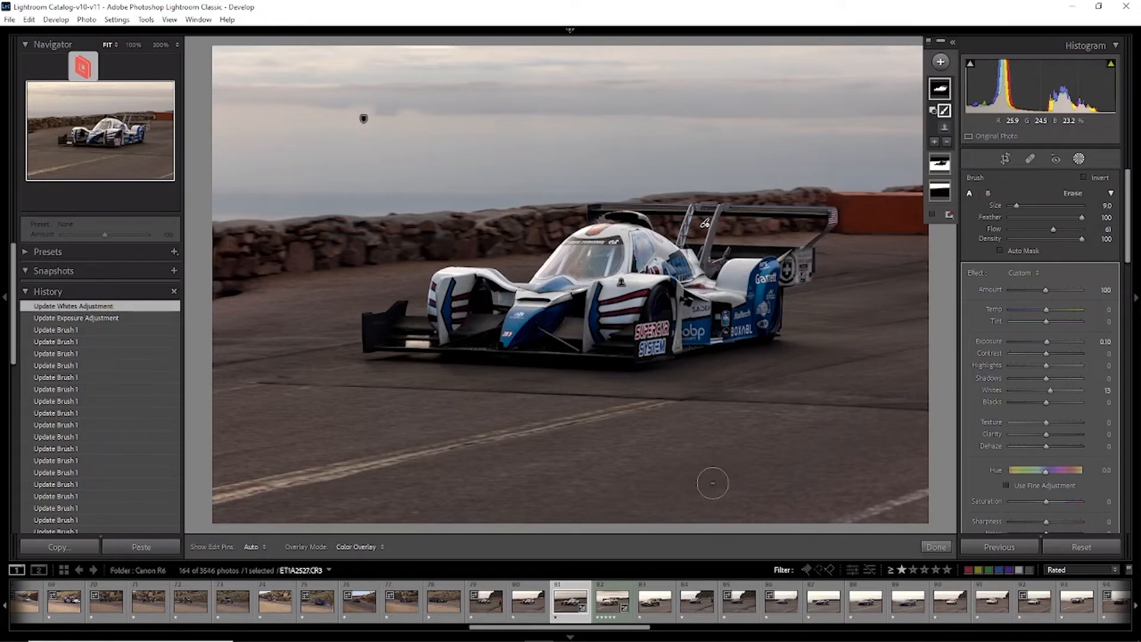
pyautogui.scroll(-5, 1104, 427)
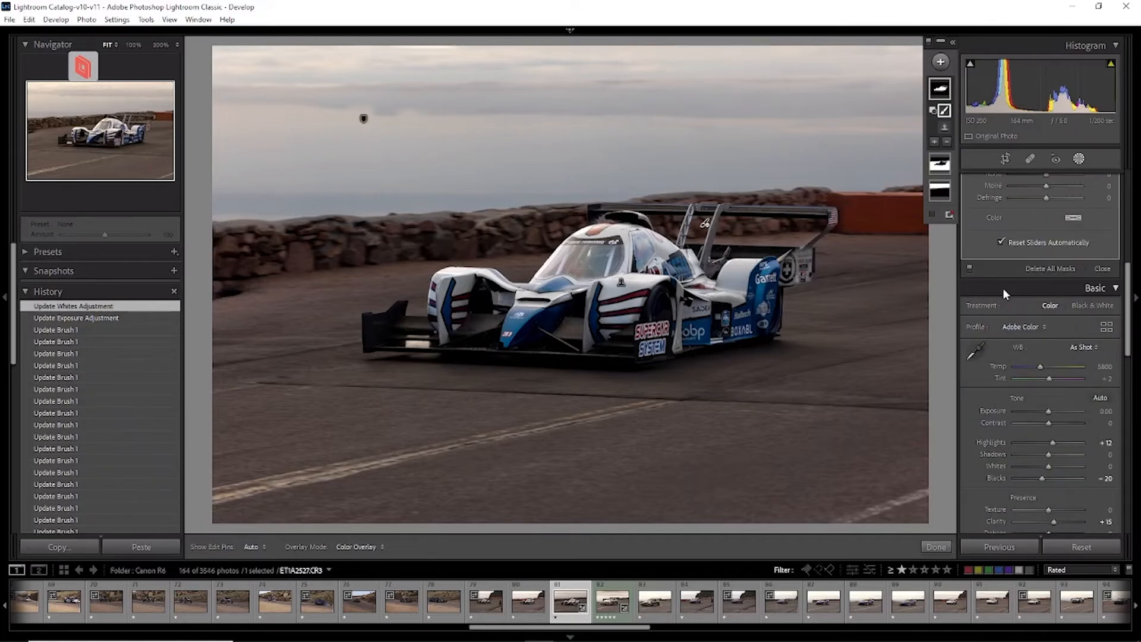
pyautogui.scroll(6, 1066, 302)
pyautogui.scroll(-5, 1067, 304)
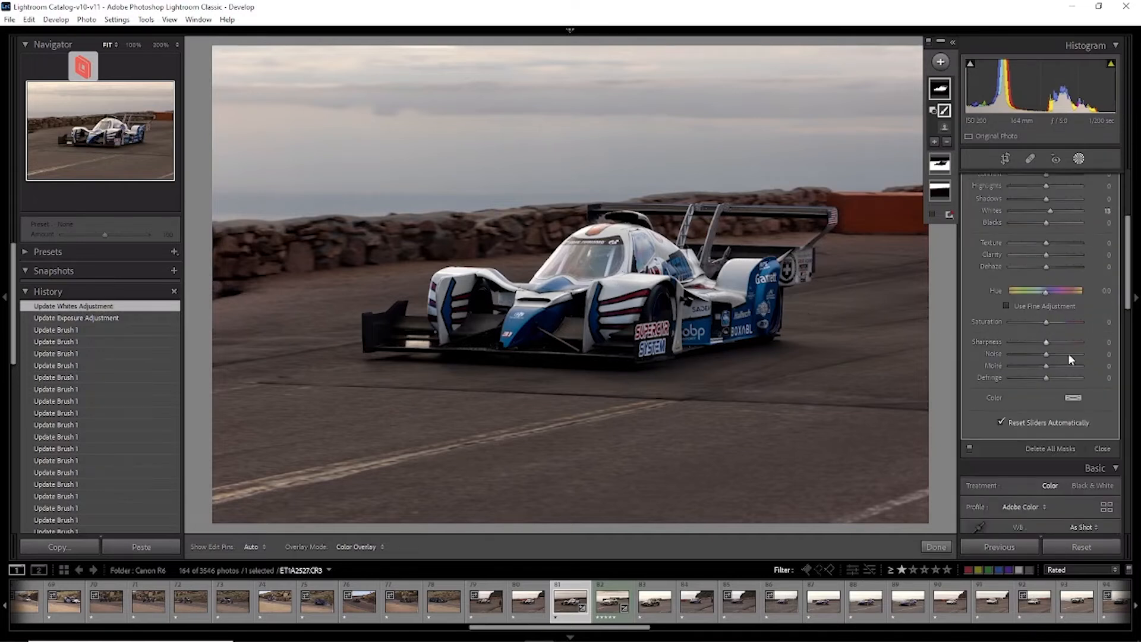
pyautogui.click(1103, 449)
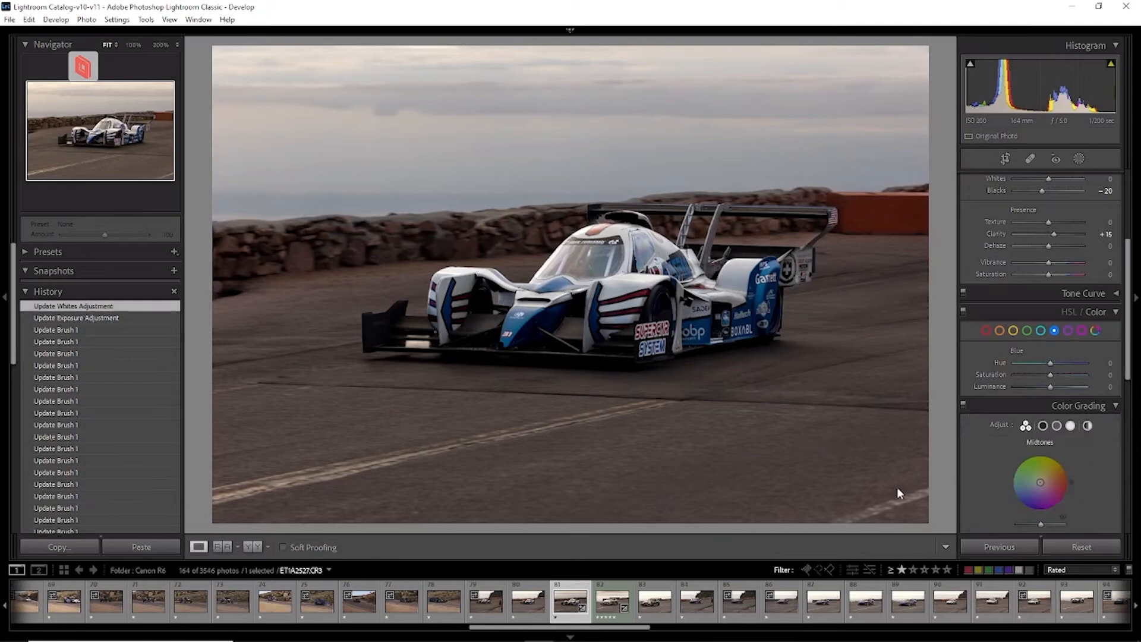
pyautogui.press('5')
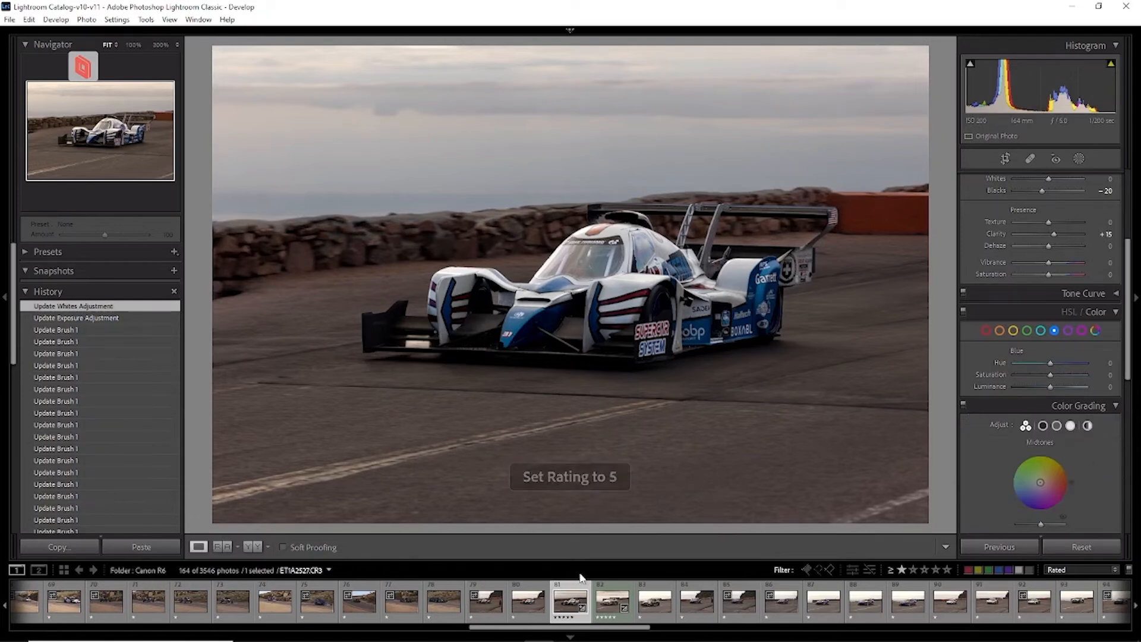
# Compare the prototype car photo before and after editing, and with its history state from before the subject mask.
pyautogui.click(250, 547)
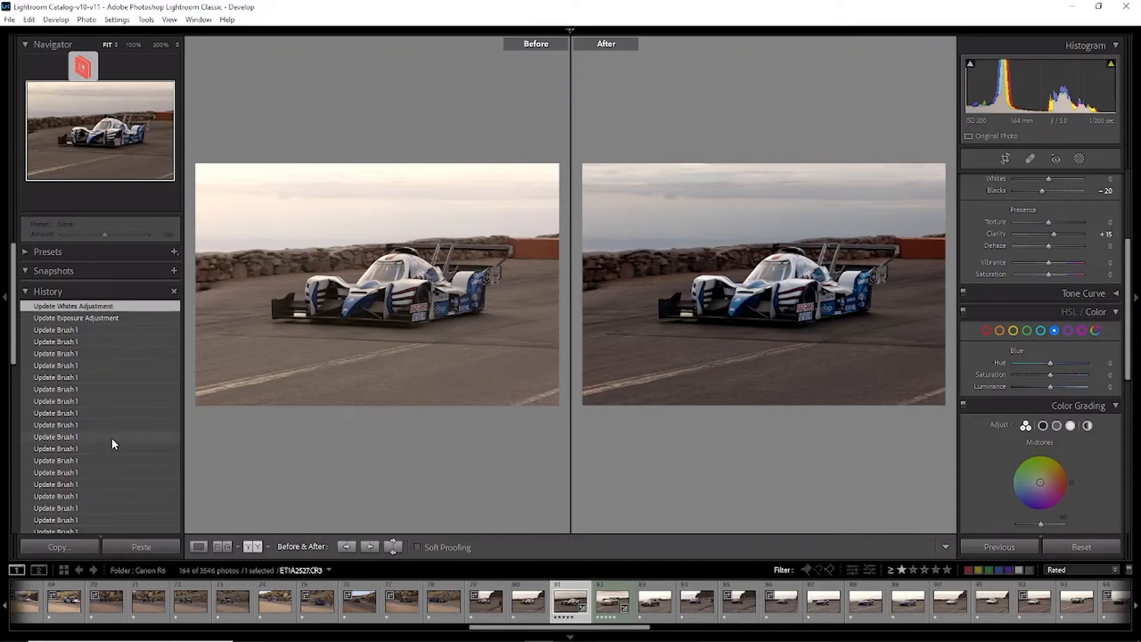
pyautogui.scroll(-10, 112, 439)
pyautogui.scroll(-3, 113, 445)
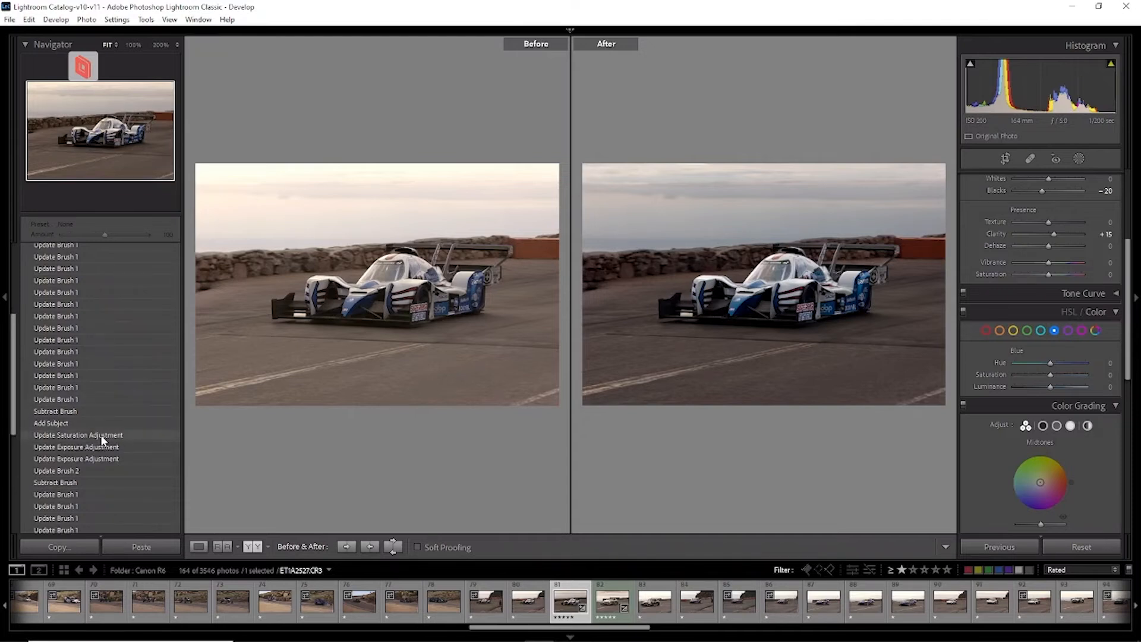
pyautogui.click(101, 434)
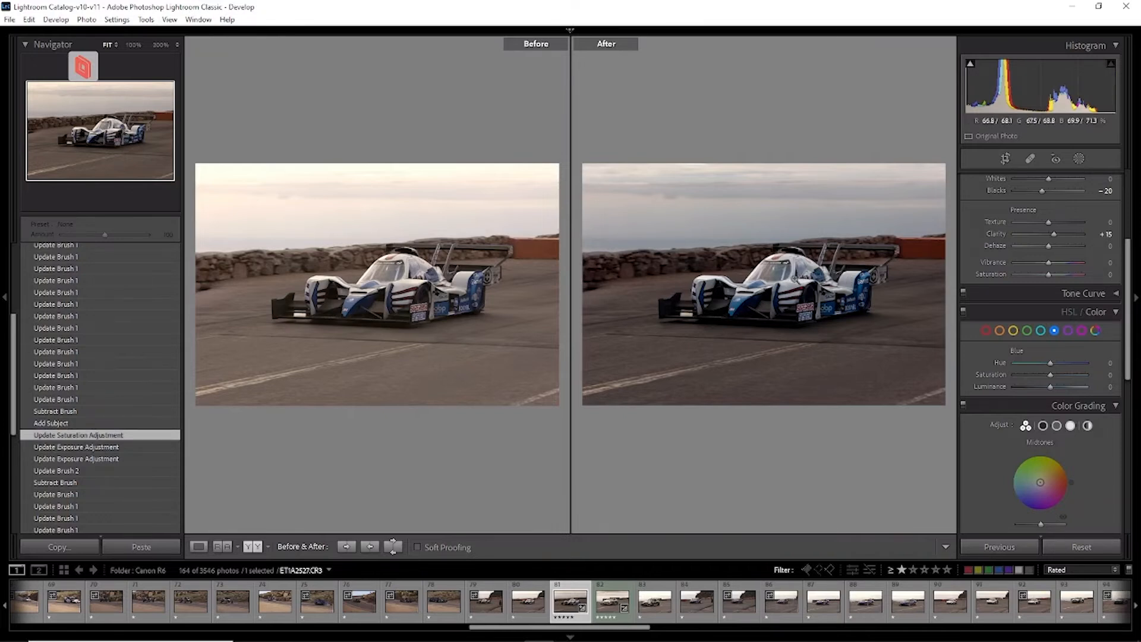
pyautogui.scroll(10, 95, 342)
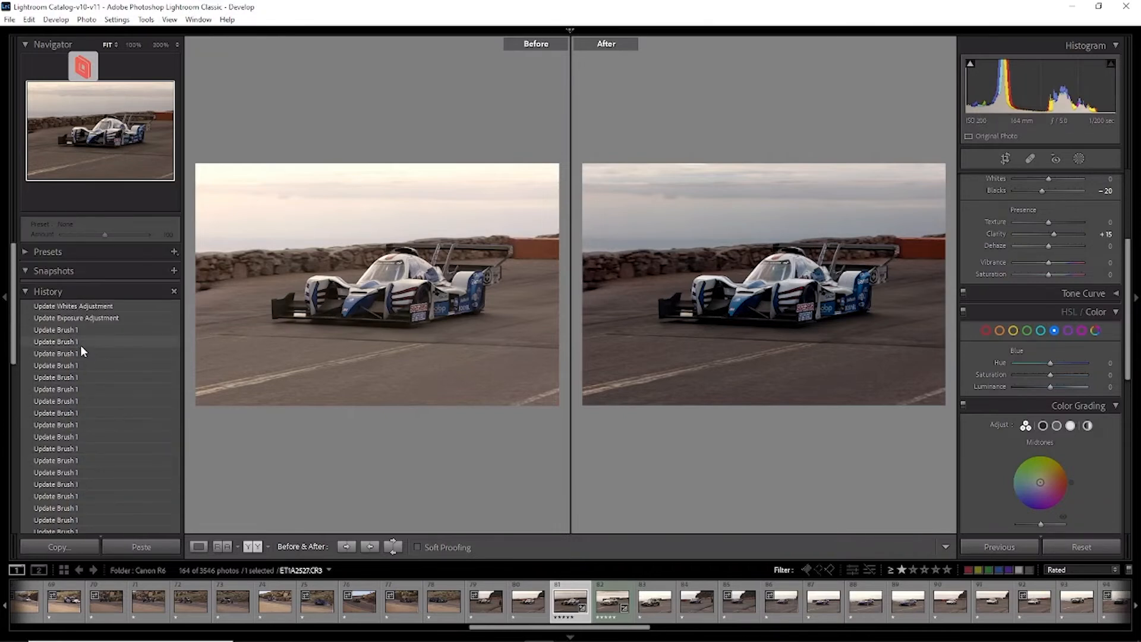
pyautogui.click(87, 306)
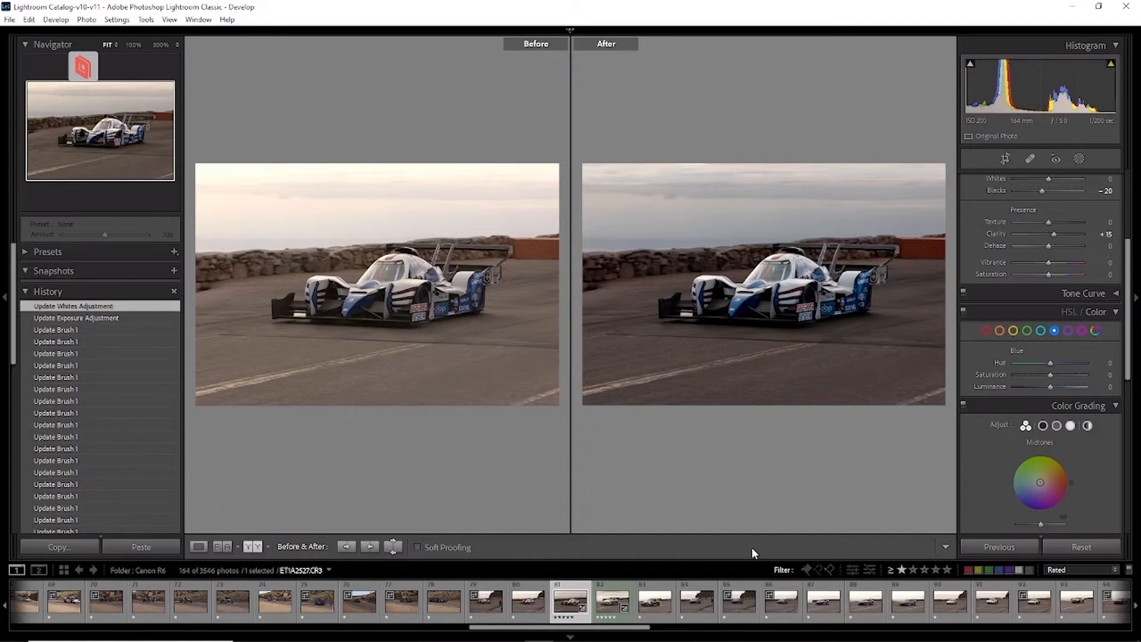
# Open the edited Porsche photo ETIA2542.CR3 in single view and compare its import state with its latest export state.
pyautogui.click(658, 592)
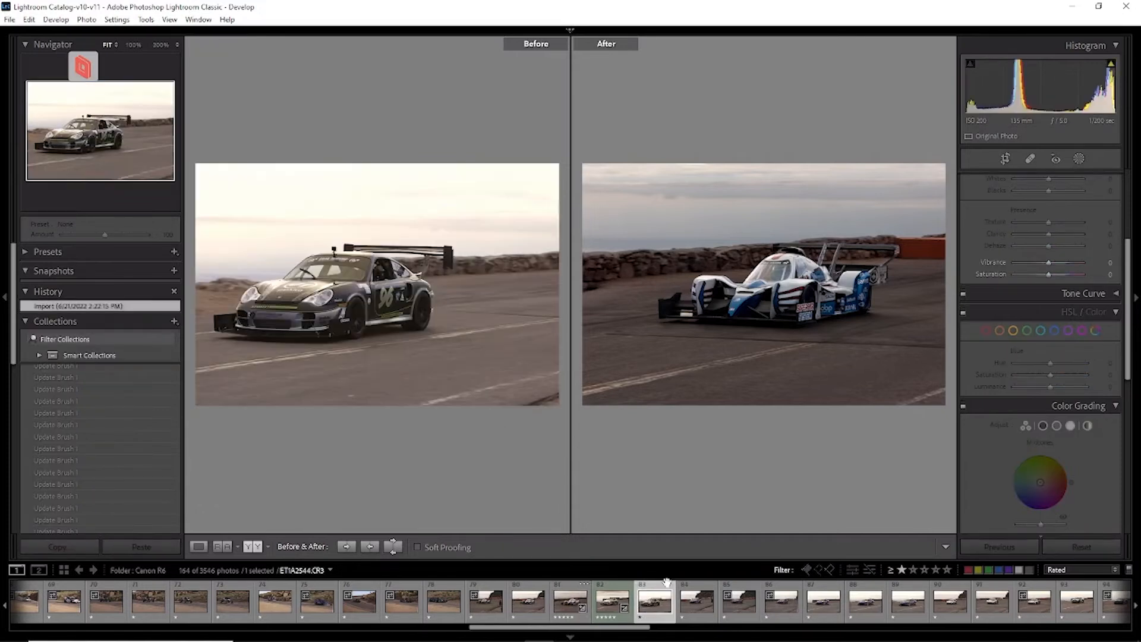
pyautogui.press('Left')
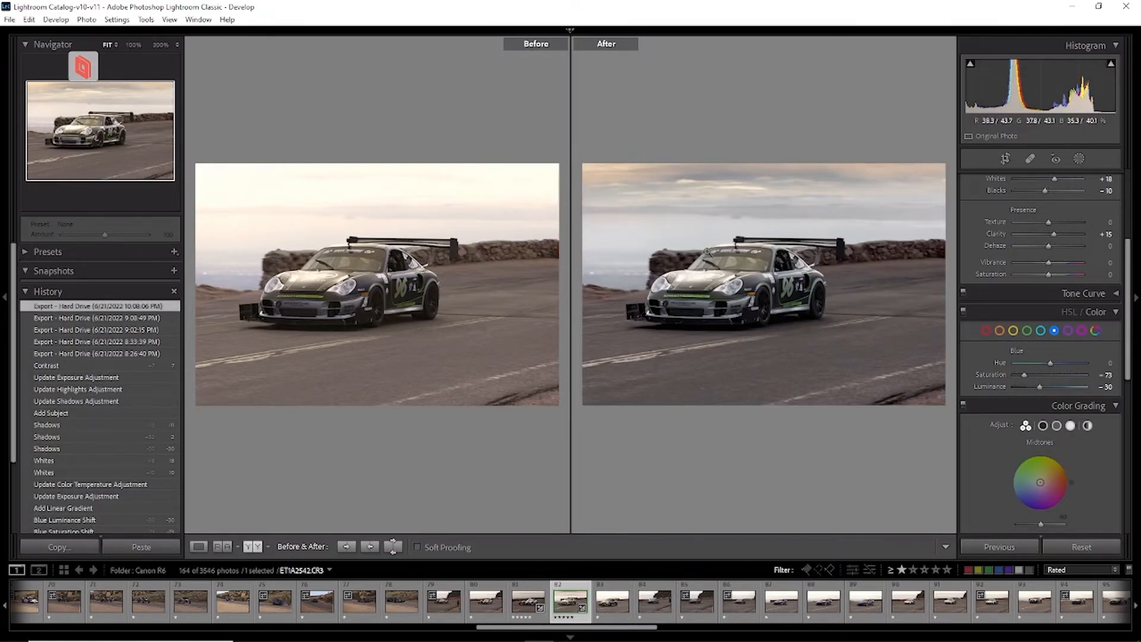
pyautogui.click(199, 547)
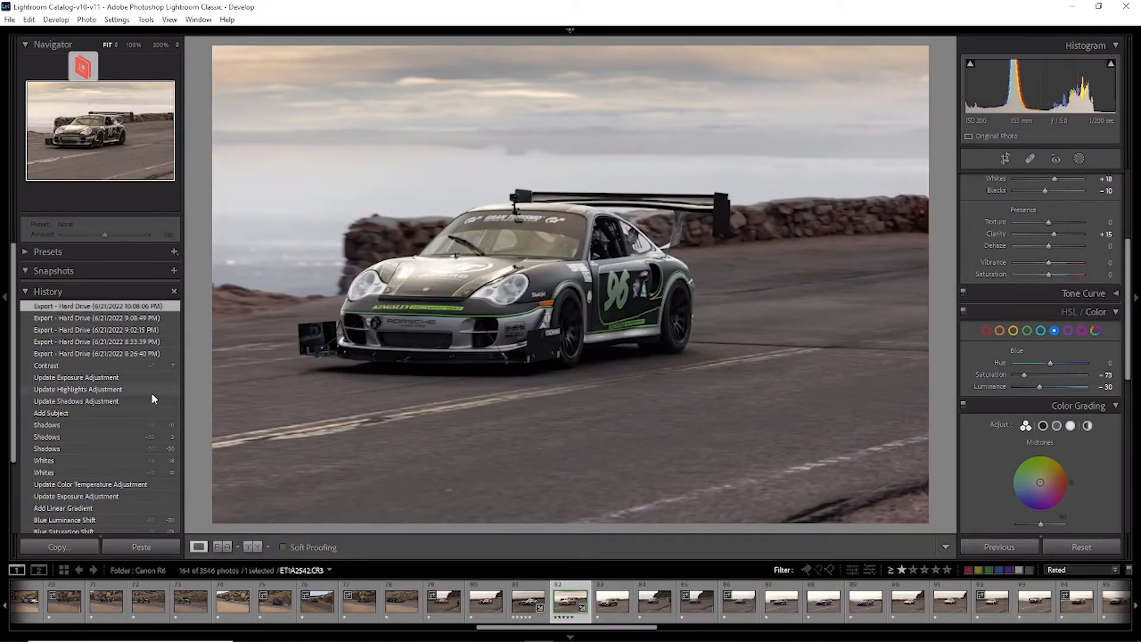
pyautogui.scroll(-3, 116, 445)
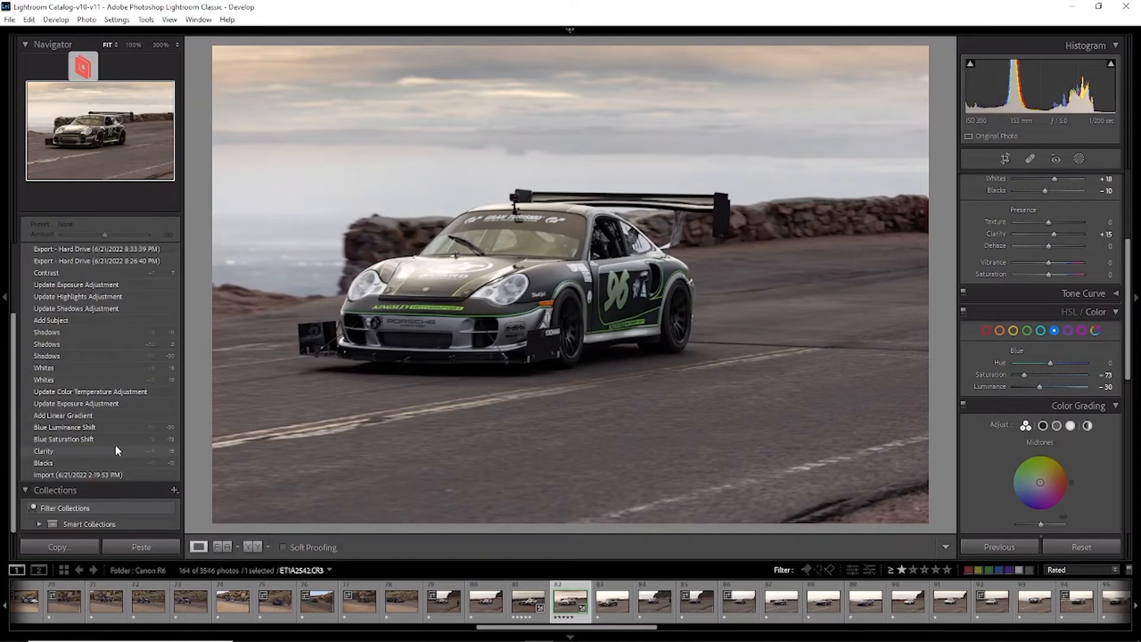
pyautogui.click(113, 475)
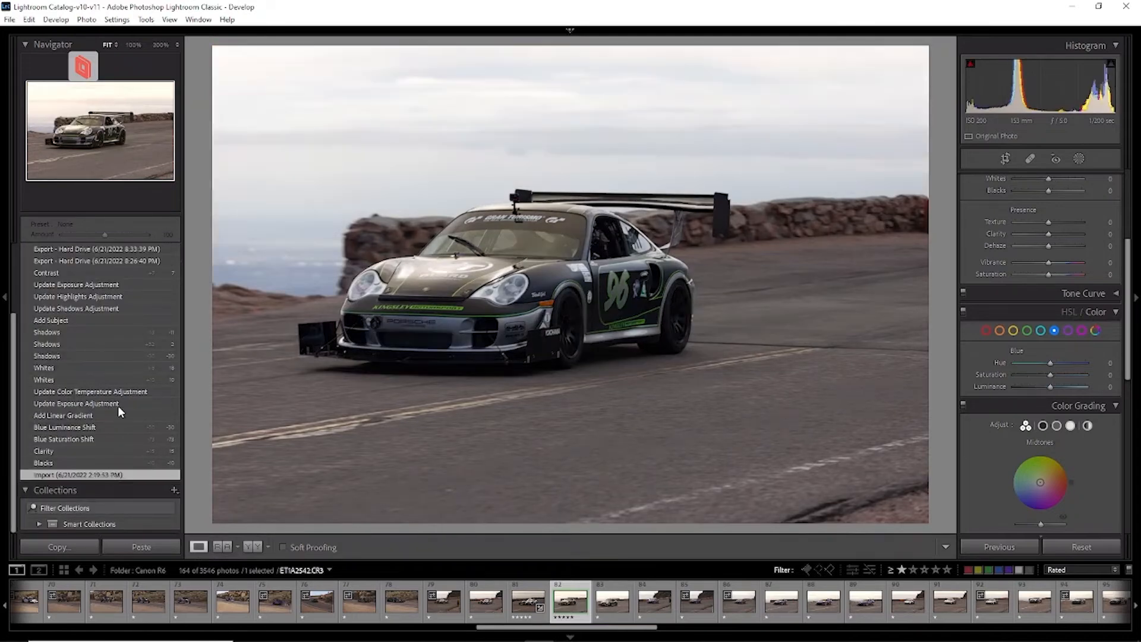
pyautogui.scroll(3, 117, 410)
pyautogui.scroll(-2, 110, 410)
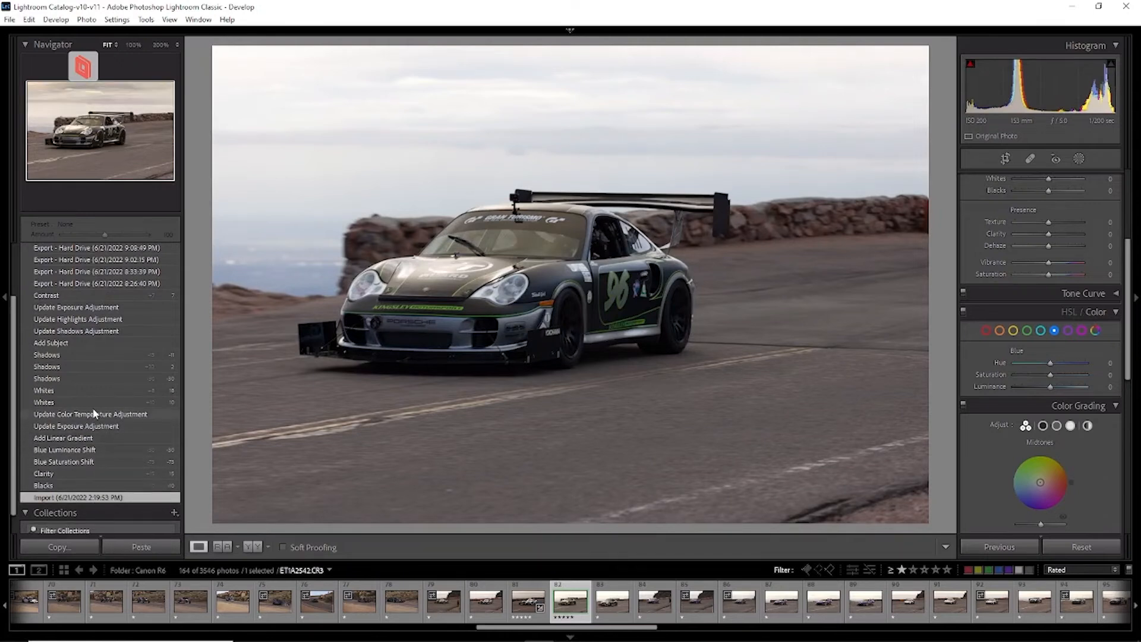
pyautogui.scroll(2, 93, 407)
pyautogui.scroll(-1, 92, 408)
pyautogui.scroll(2, 101, 305)
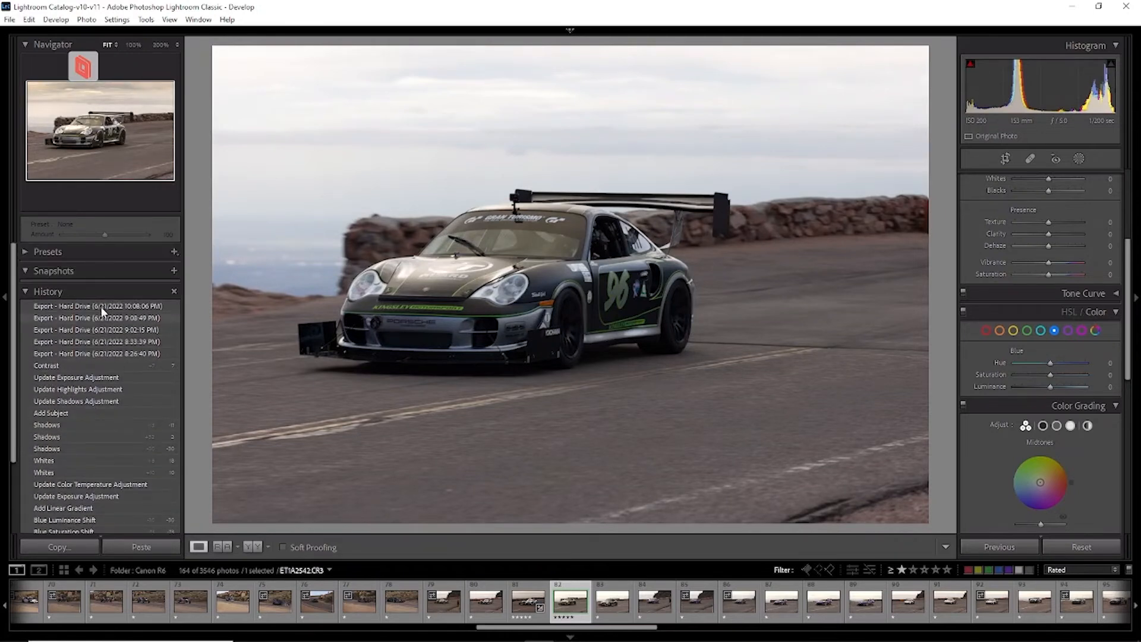
pyautogui.click(104, 307)
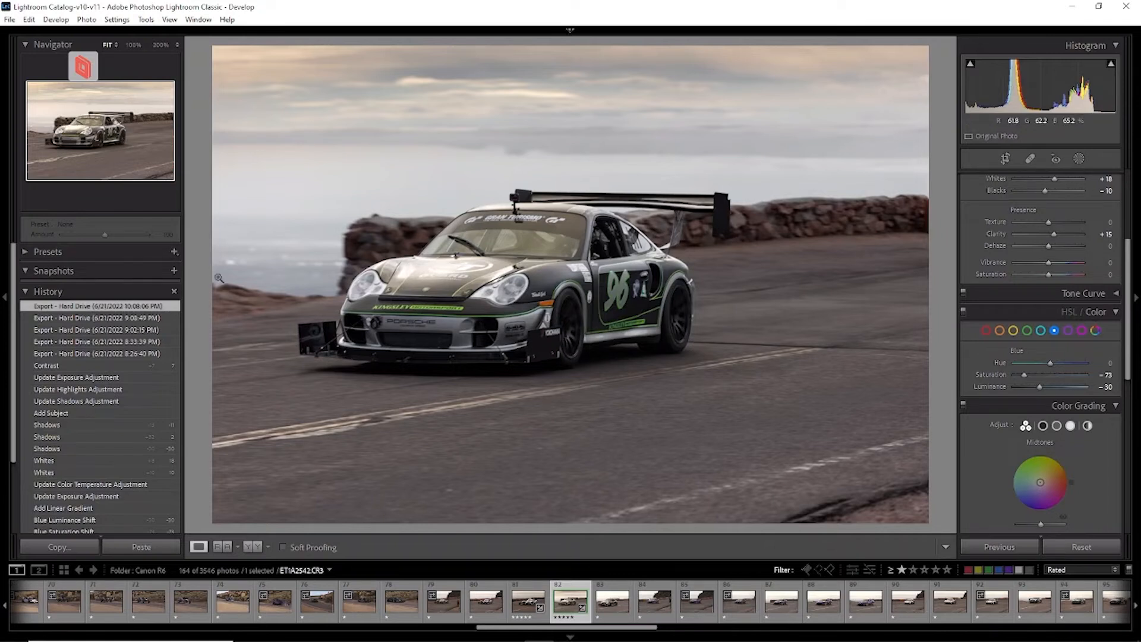
# Open the blue-and-orange car photo ETIA2580.CR3 and set its blacks to -15.
pyautogui.click(615, 597)
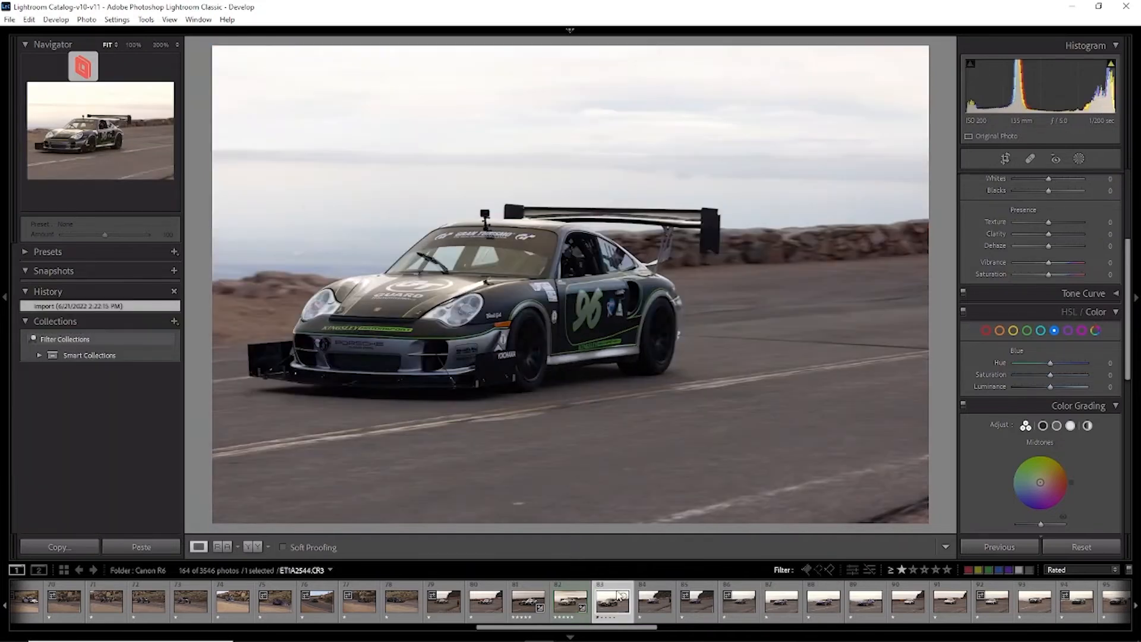
pyautogui.click(662, 589)
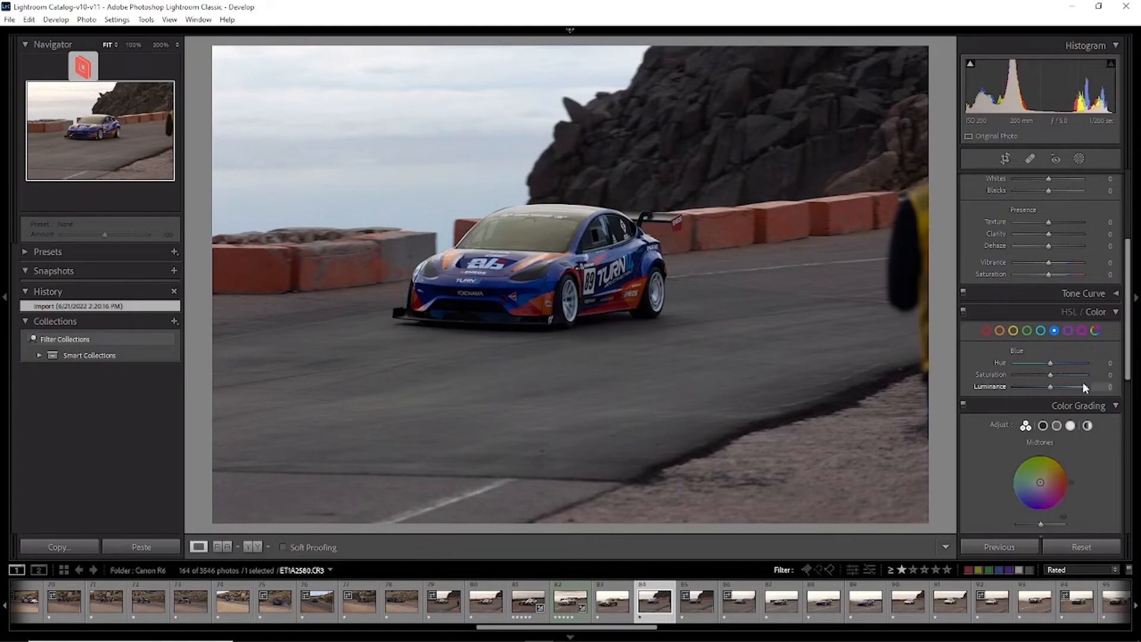
pyautogui.scroll(3, 1086, 381)
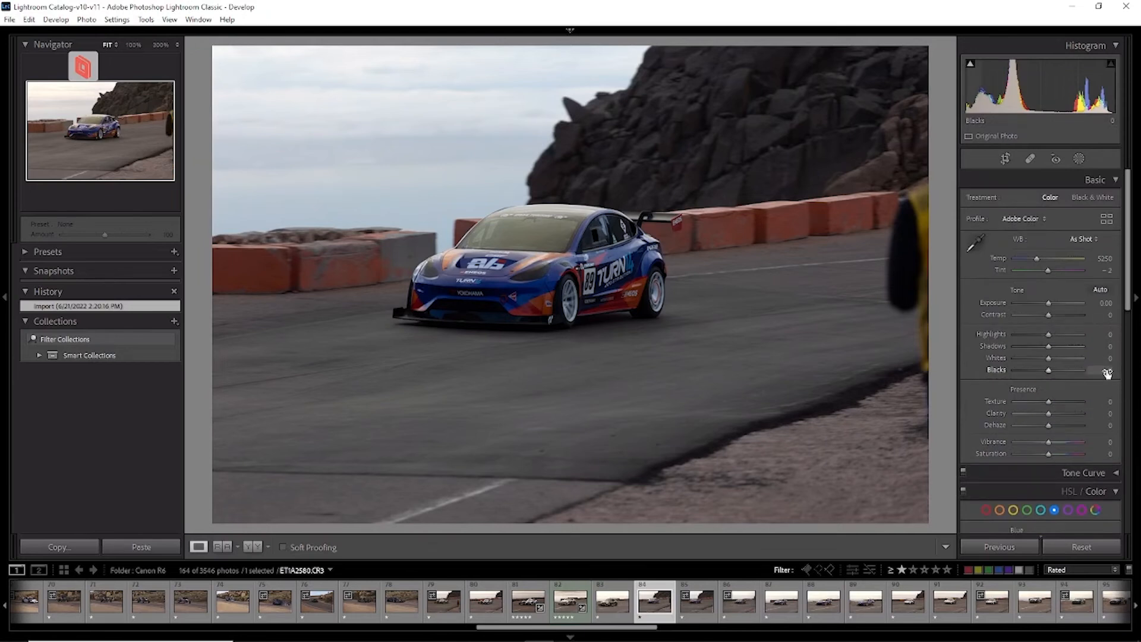
pyautogui.click(1108, 371)
pyautogui.write('-')
pyautogui.write('-15')
pyautogui.press('Return')
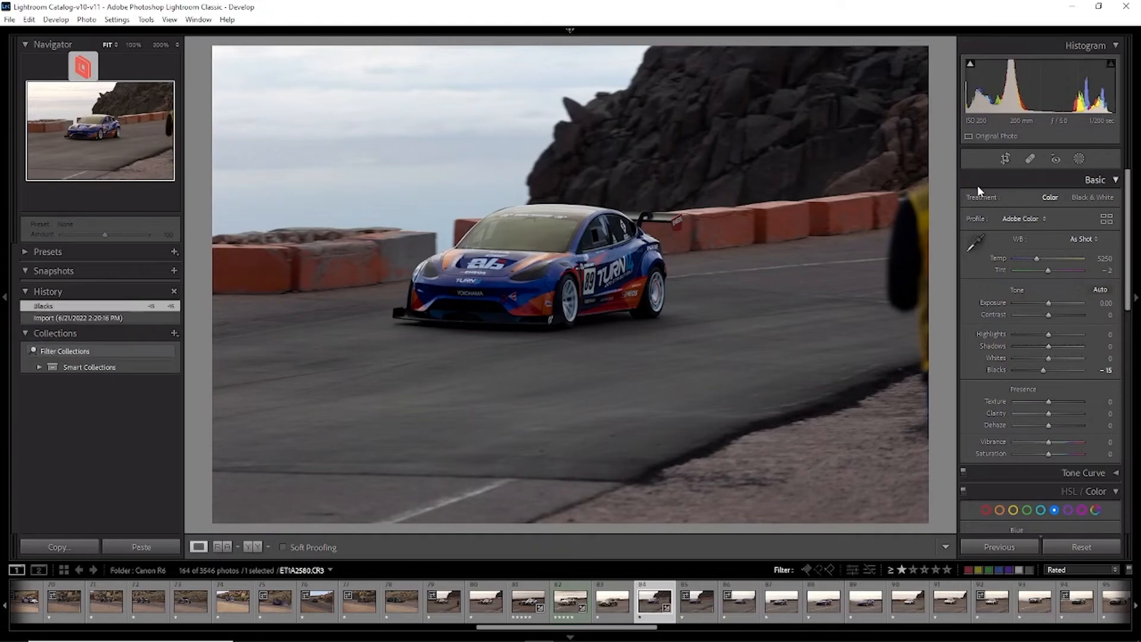
# Crop the photo slightly tighter at its original aspect to exclude the person at the right edge, and set clarity to 15.
pyautogui.press('r')
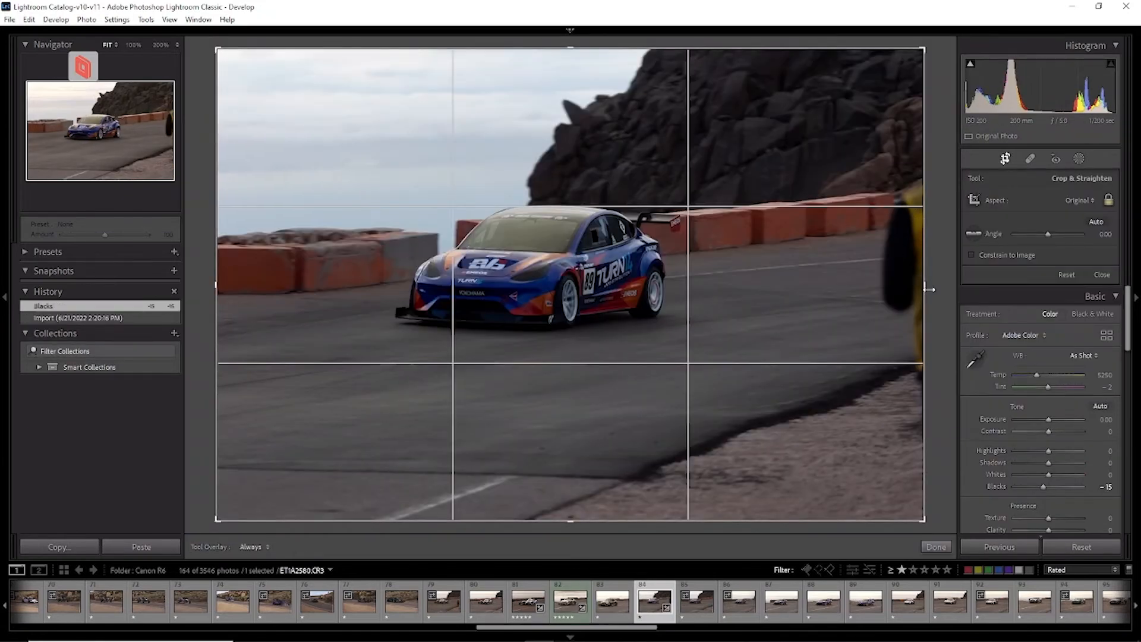
pyautogui.moveTo(929, 289); pyautogui.dragTo(907, 282)
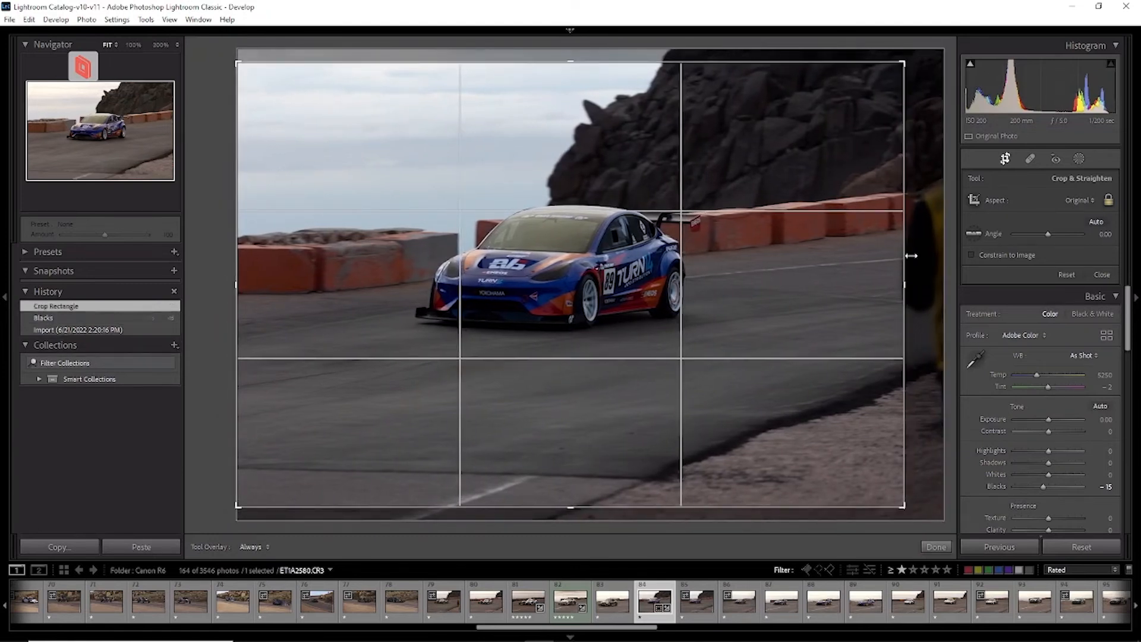
pyautogui.press('r')
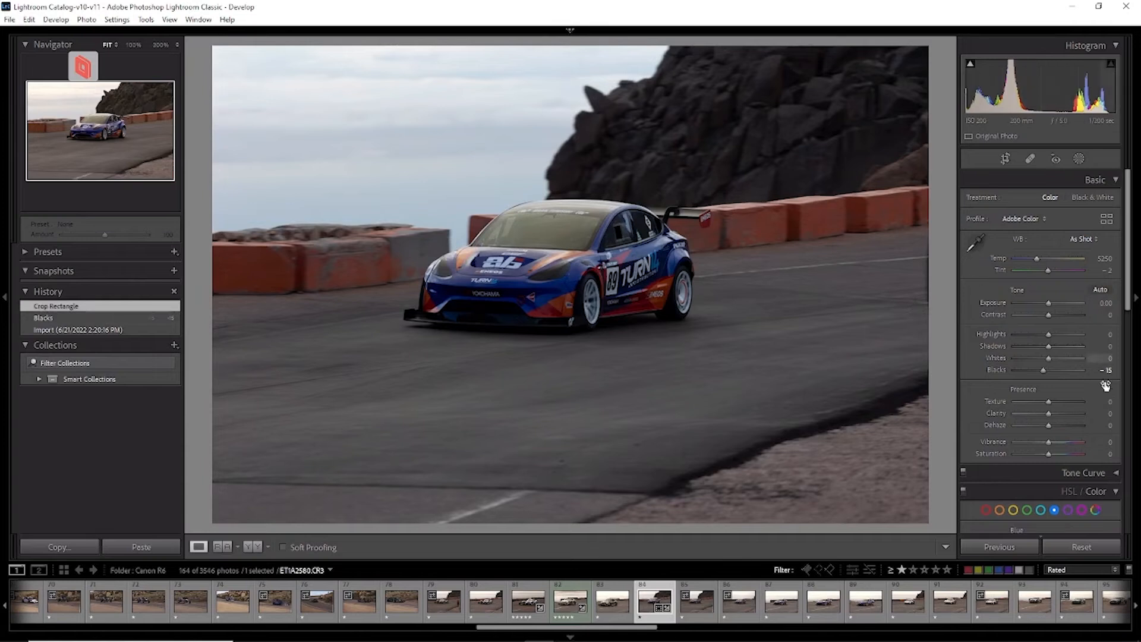
pyautogui.click(1100, 415)
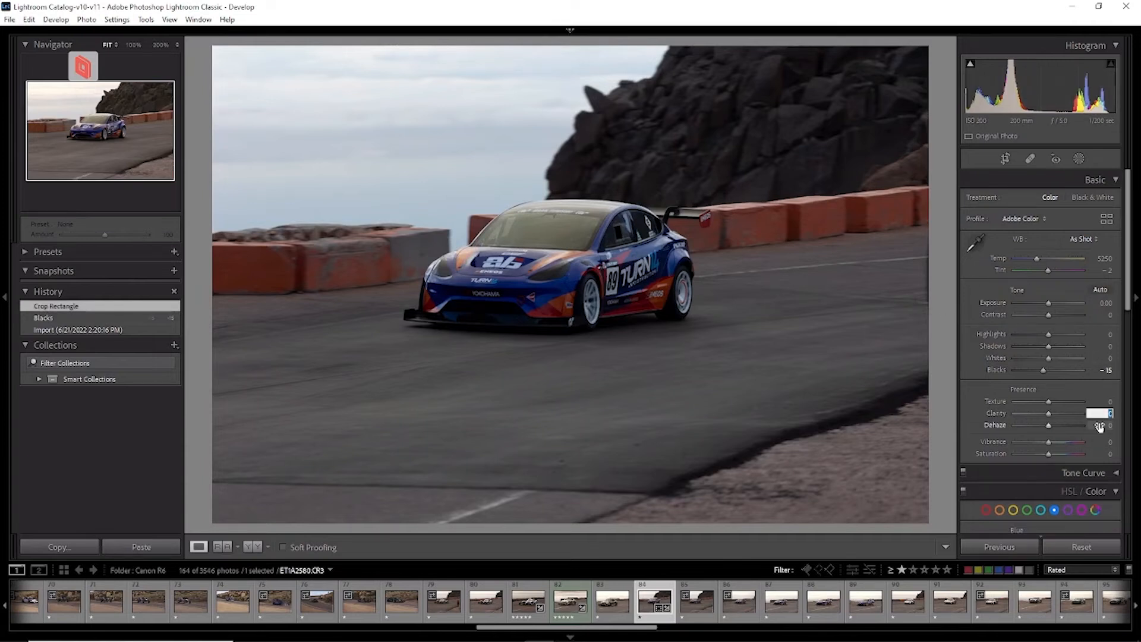
pyautogui.write('15')
pyautogui.press('Return')
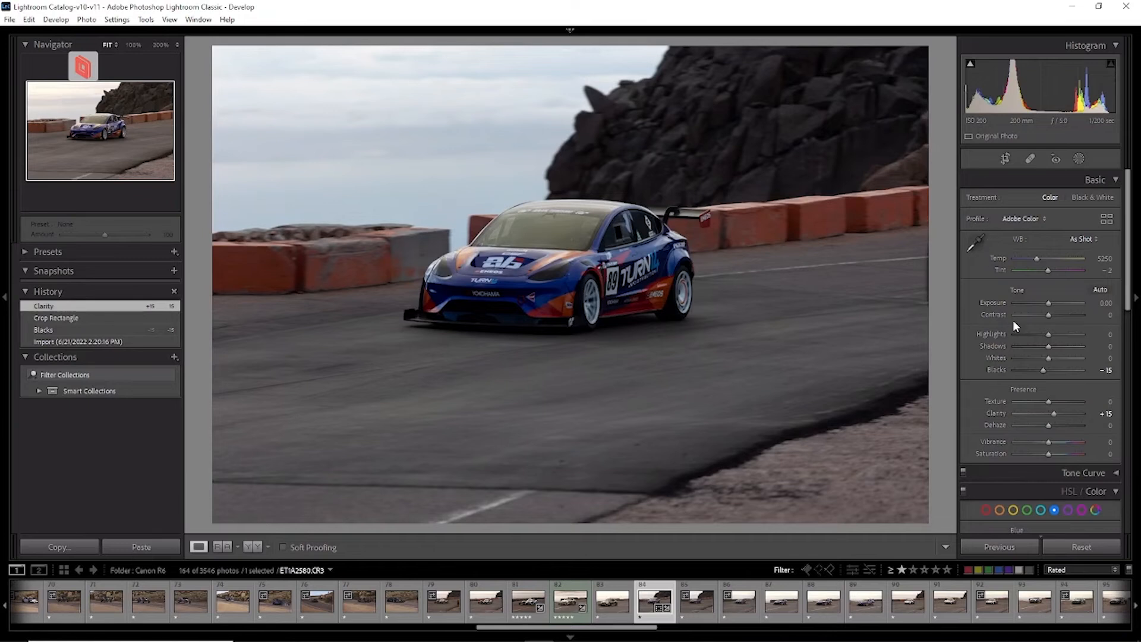
# Try lowering the photo's highlights to -16 and reset them to 0.
pyautogui.click(1046, 334)
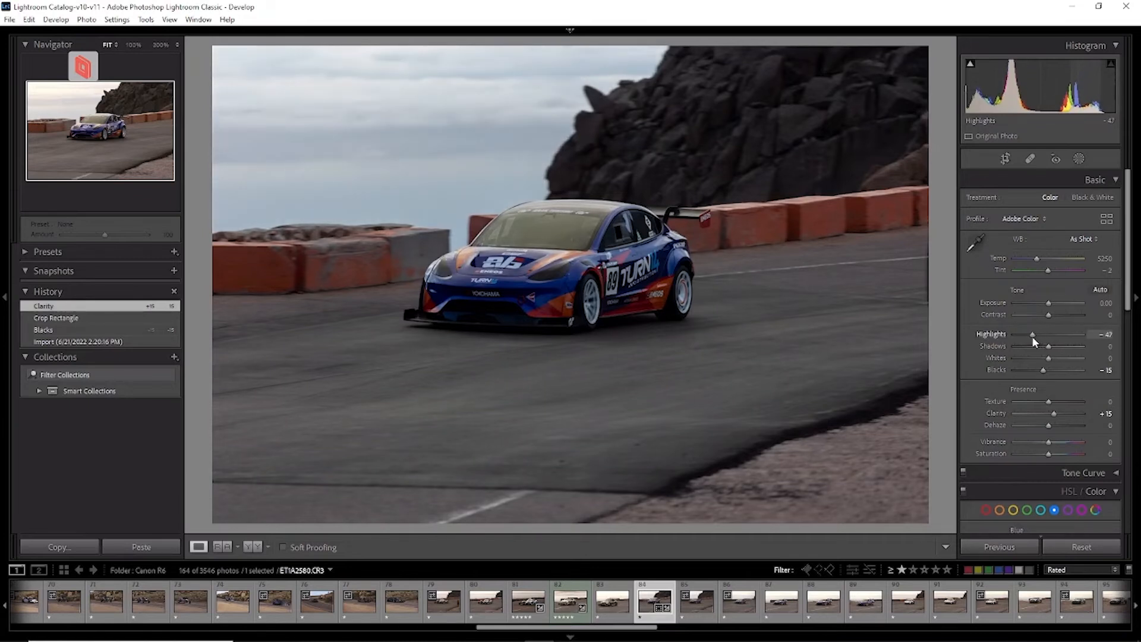
pyautogui.click(1042, 337)
pyautogui.click(1043, 336)
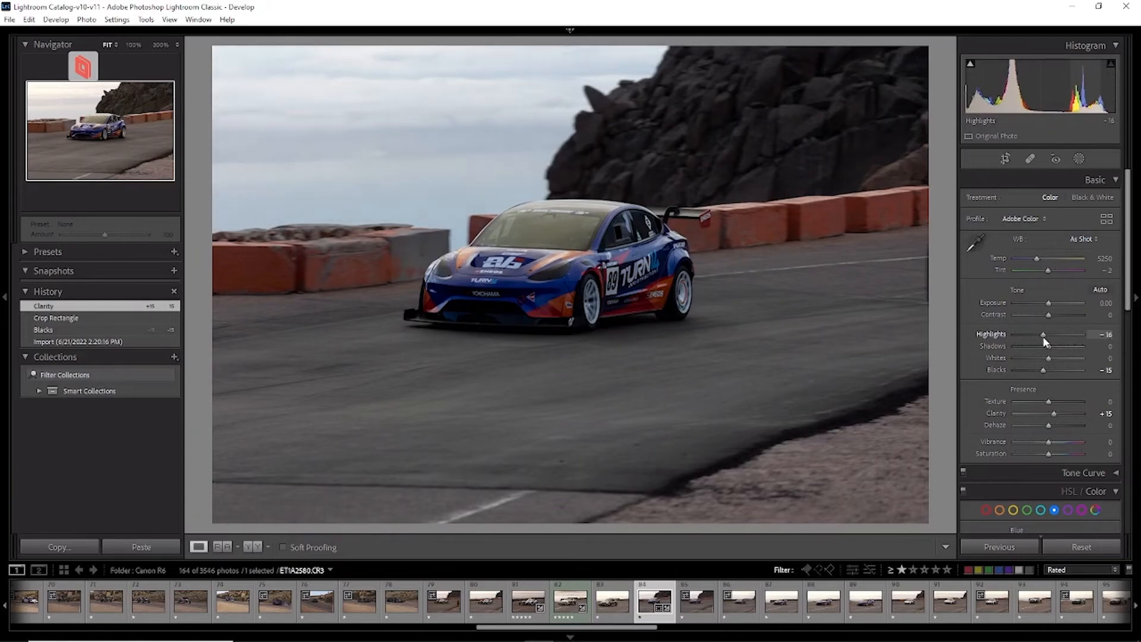
pyautogui.moveTo(1044, 336); pyautogui.dragTo(1043, 336)
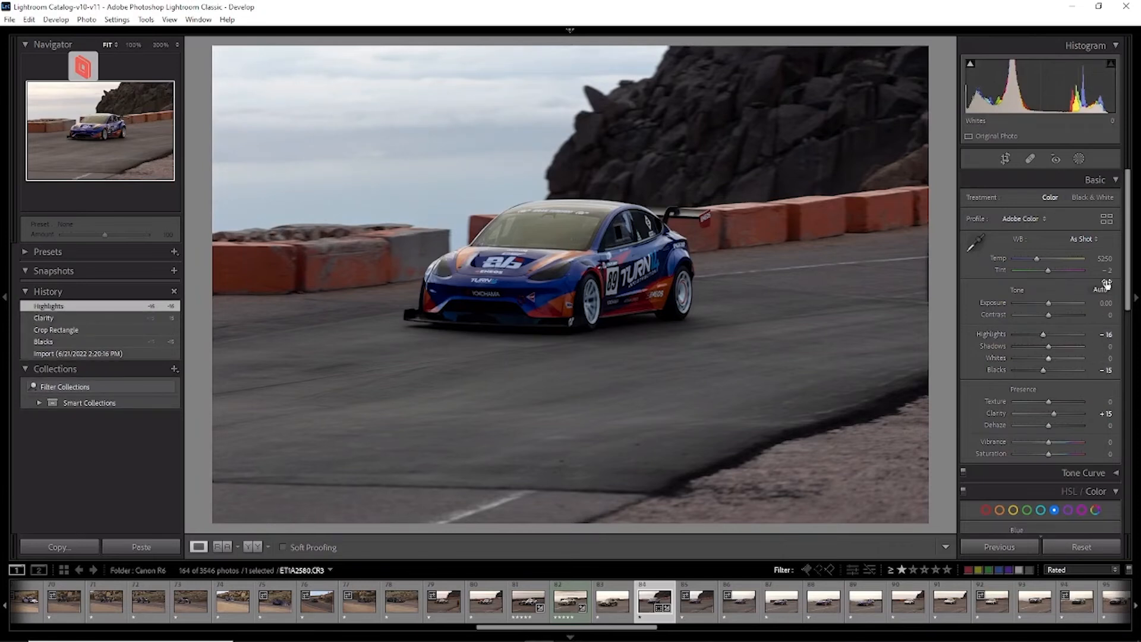
pyautogui.click(1104, 337)
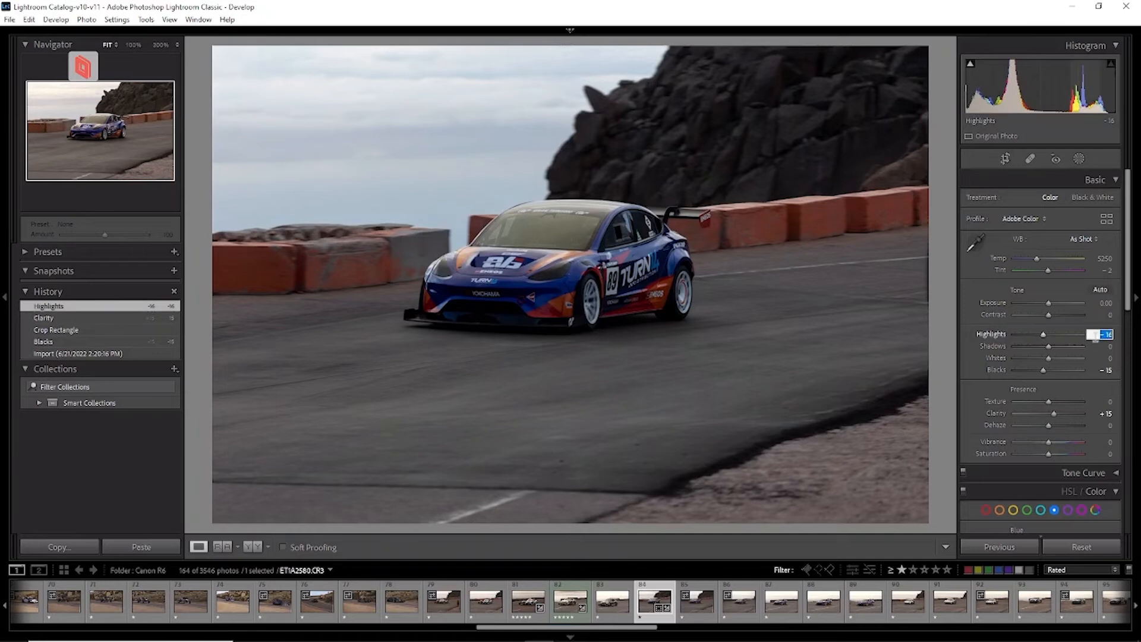
pyautogui.write('0')
pyautogui.press('Return')
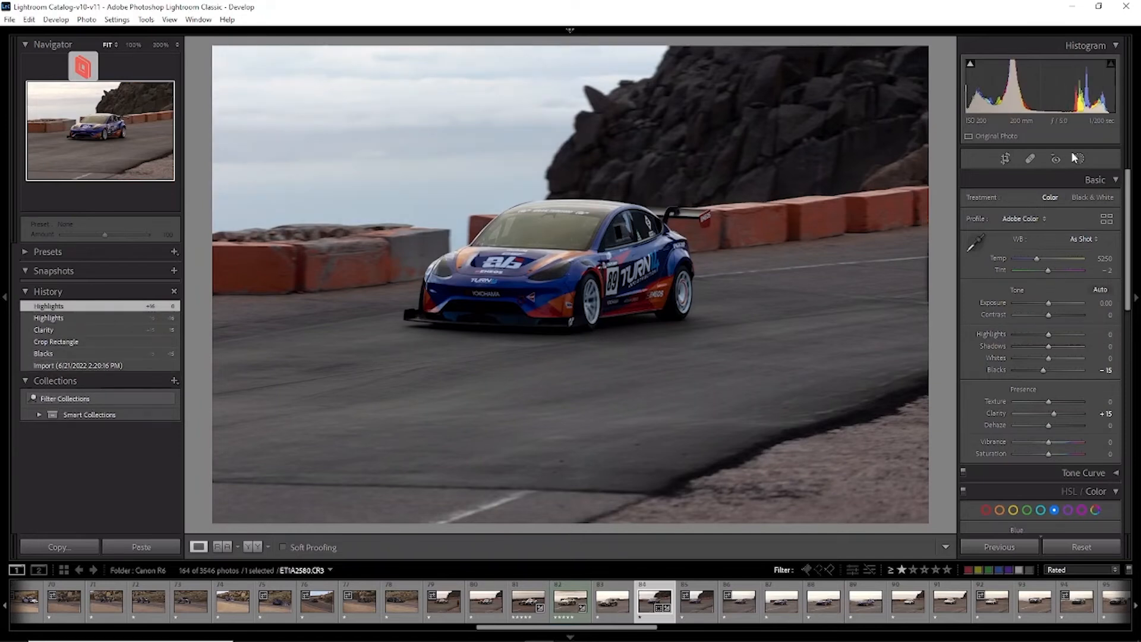
# Add a Select Sky mask and set its exposure to -0.37 and temperature to 18.
pyautogui.click(1078, 159)
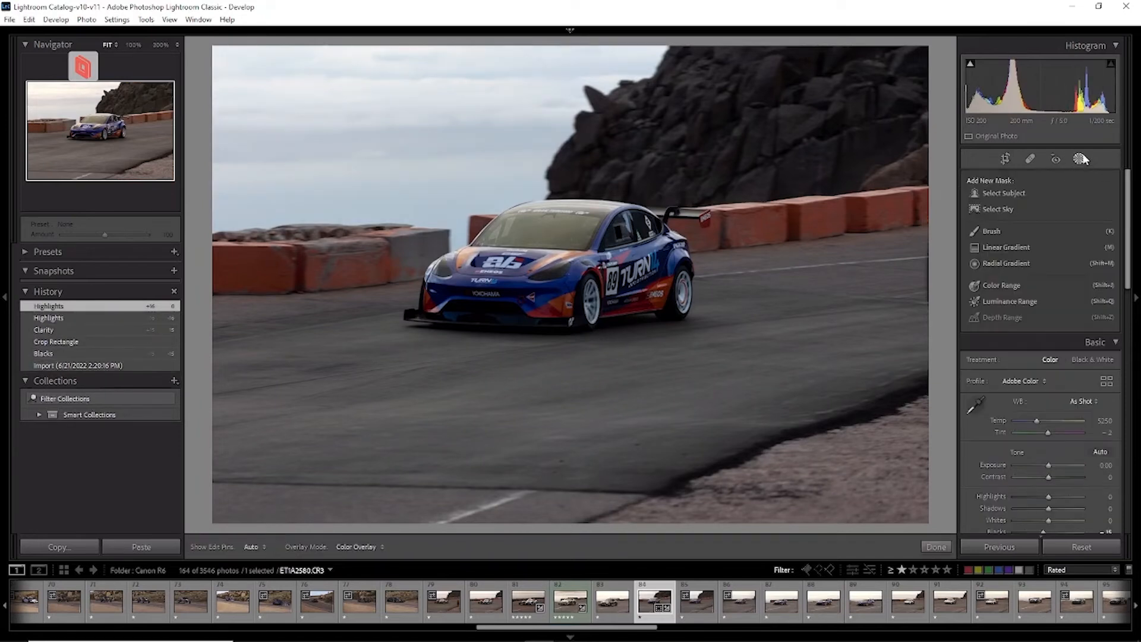
pyautogui.click(986, 212)
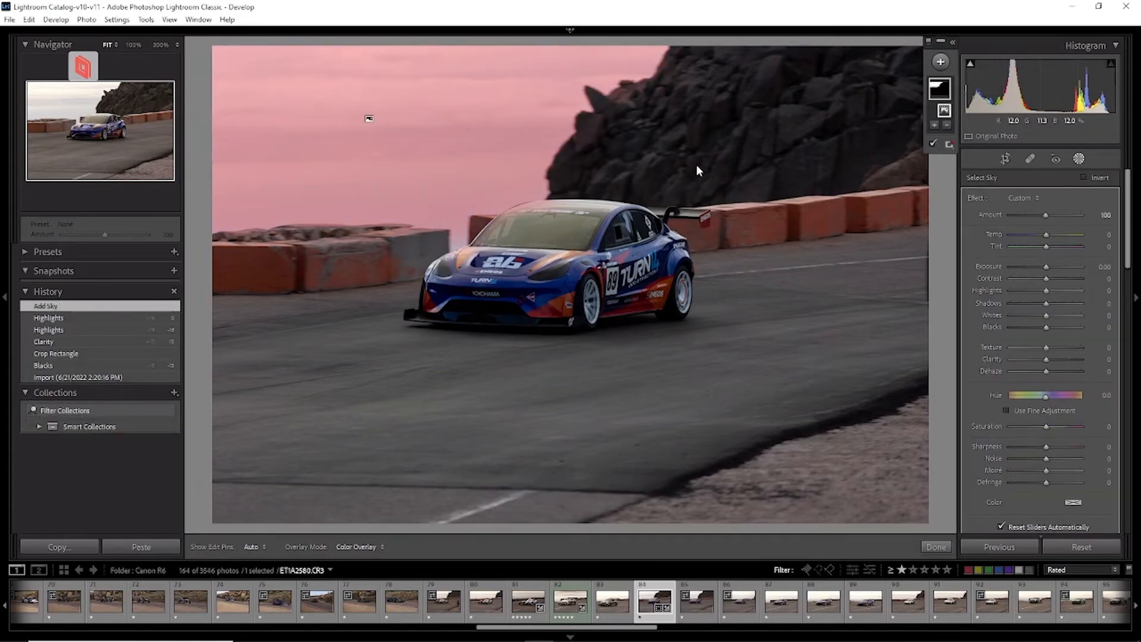
pyautogui.moveTo(1047, 267); pyautogui.dragTo(1050, 237)
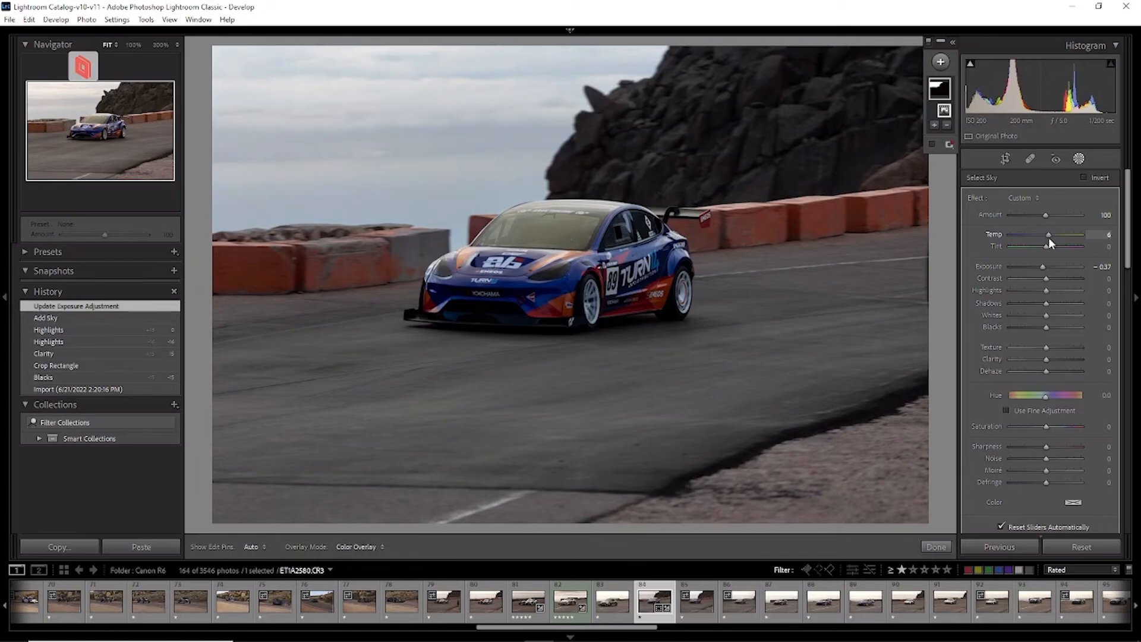
pyautogui.moveTo(1048, 237)
pyautogui.mouseDown()
pyautogui.moveTo(1069, 241)
pyautogui.moveTo(1052, 239)
pyautogui.mouseUp()
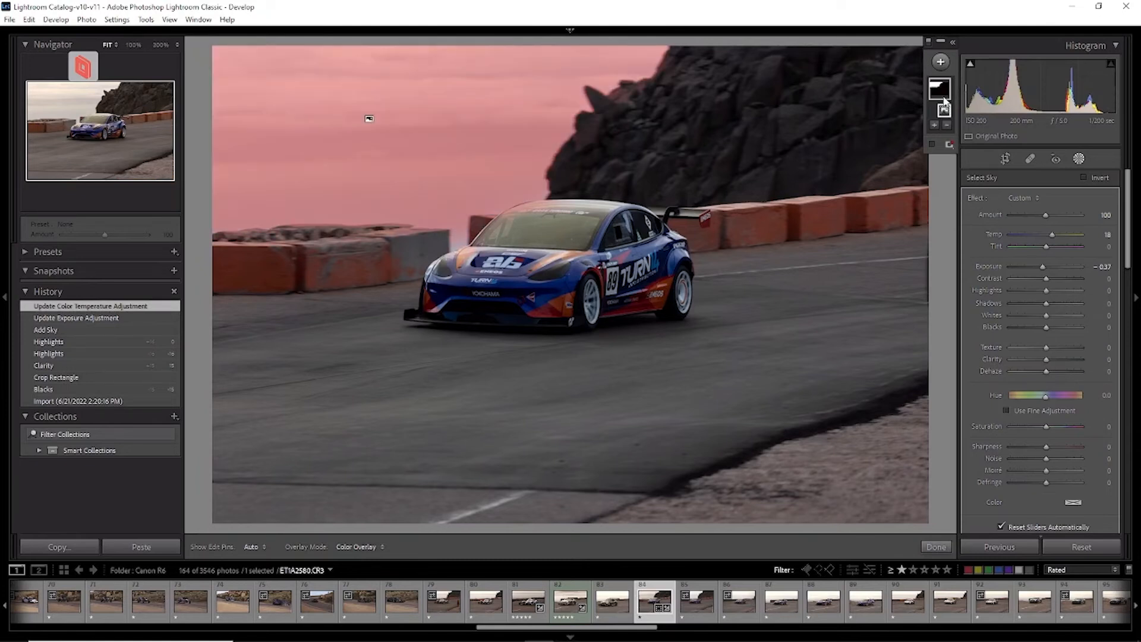
# Duplicate and invert the sky mask, and subtract the car from the copy with Select Subject.
pyautogui.rightClick(946, 104)
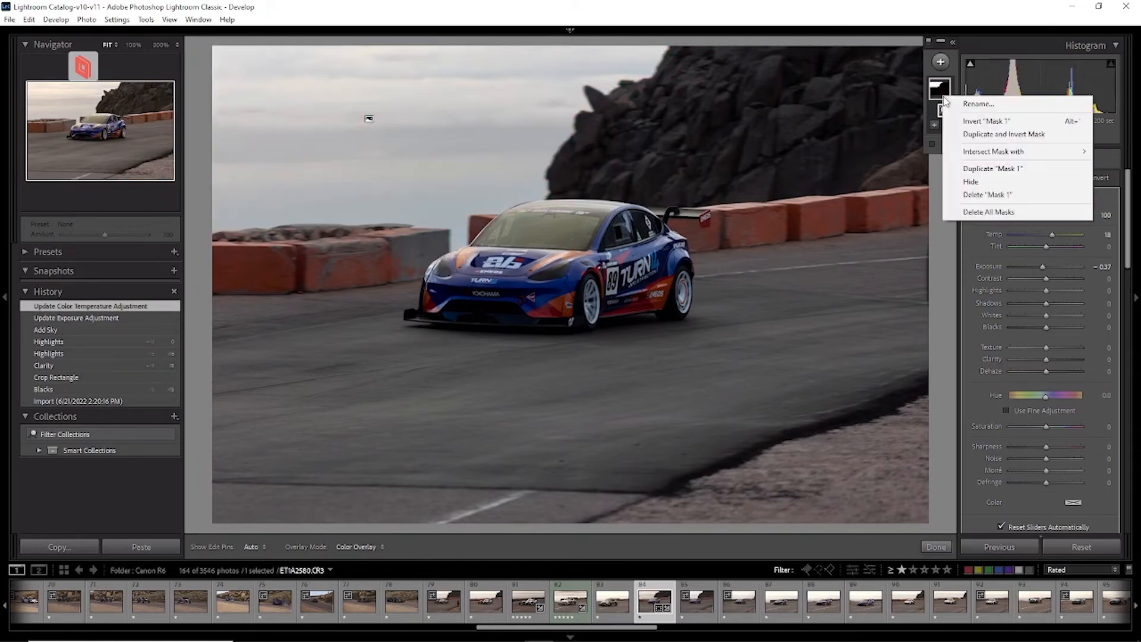
pyautogui.click(981, 134)
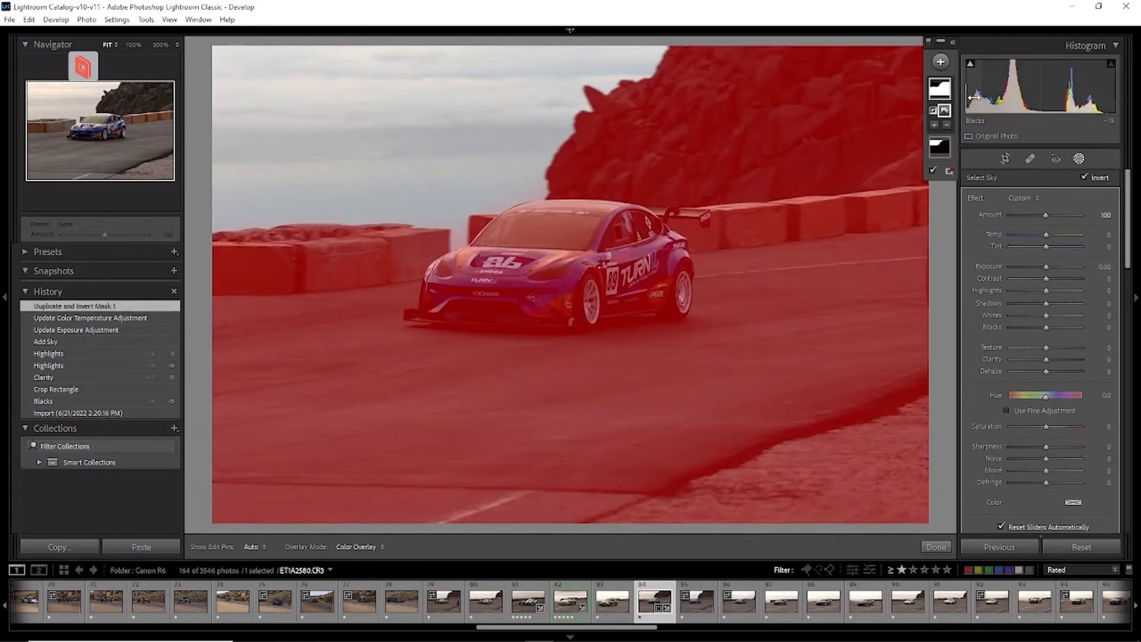
pyautogui.click(948, 126)
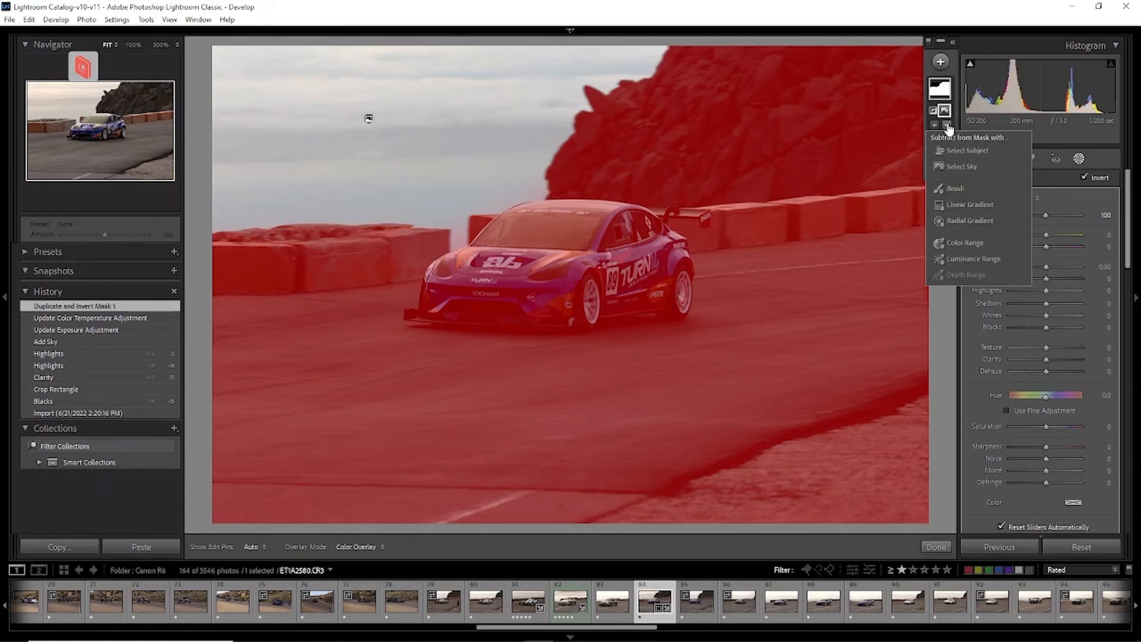
pyautogui.click(971, 151)
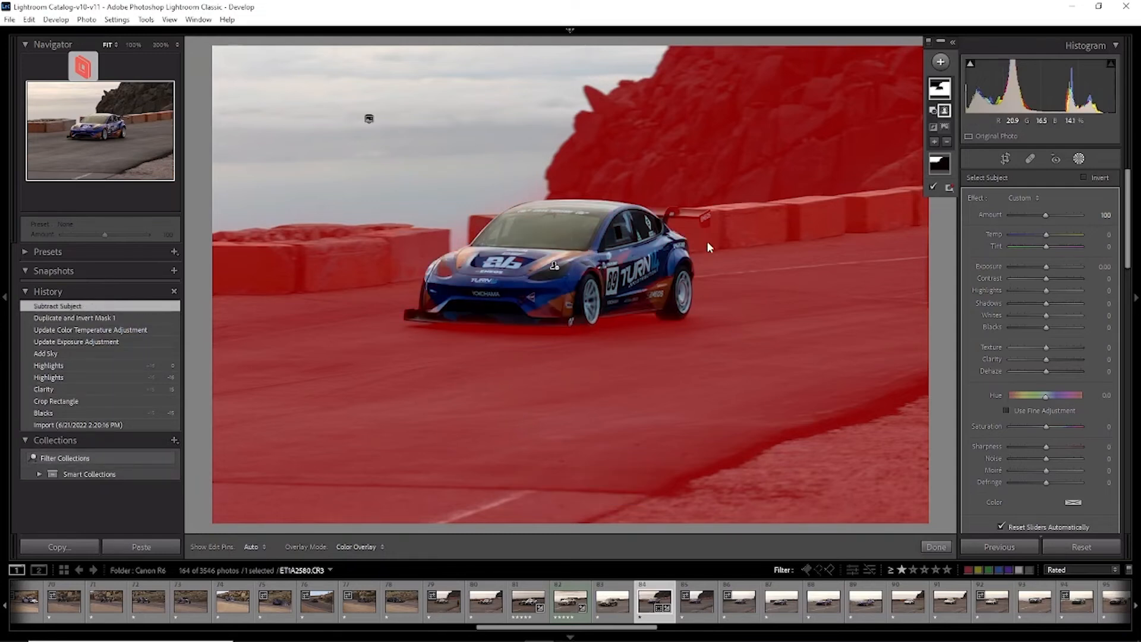
# Subtract the car's rear wing, including the ENEOS endplate and wing support, from the inverted mask with a size 9 brush.
pyautogui.click(690, 212)
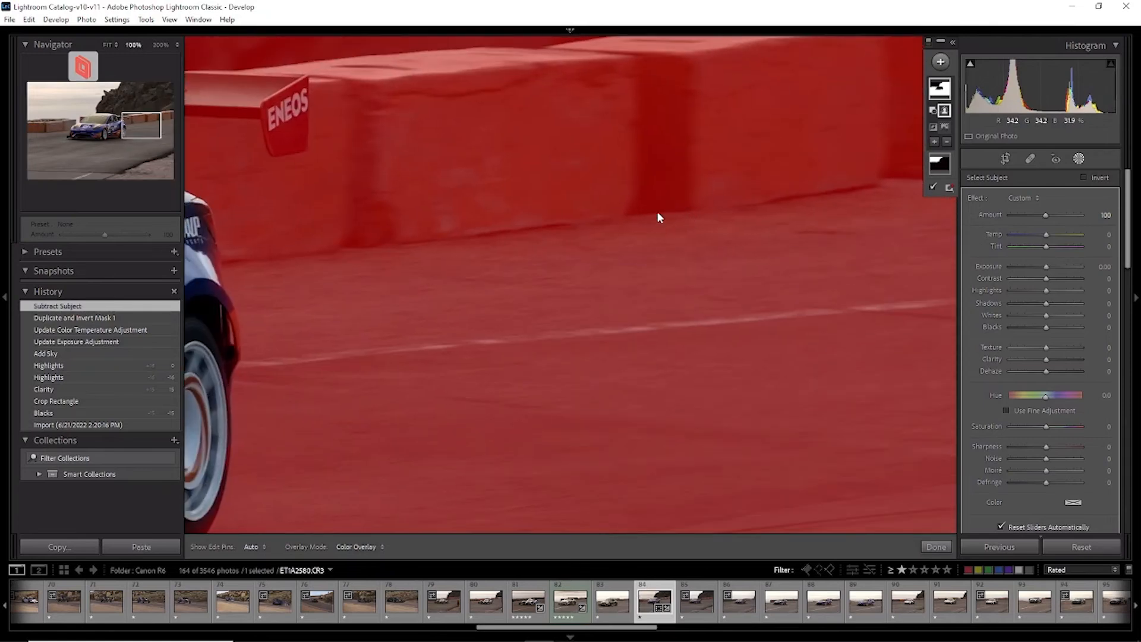
pyautogui.moveTo(286, 134); pyautogui.dragTo(701, 259)
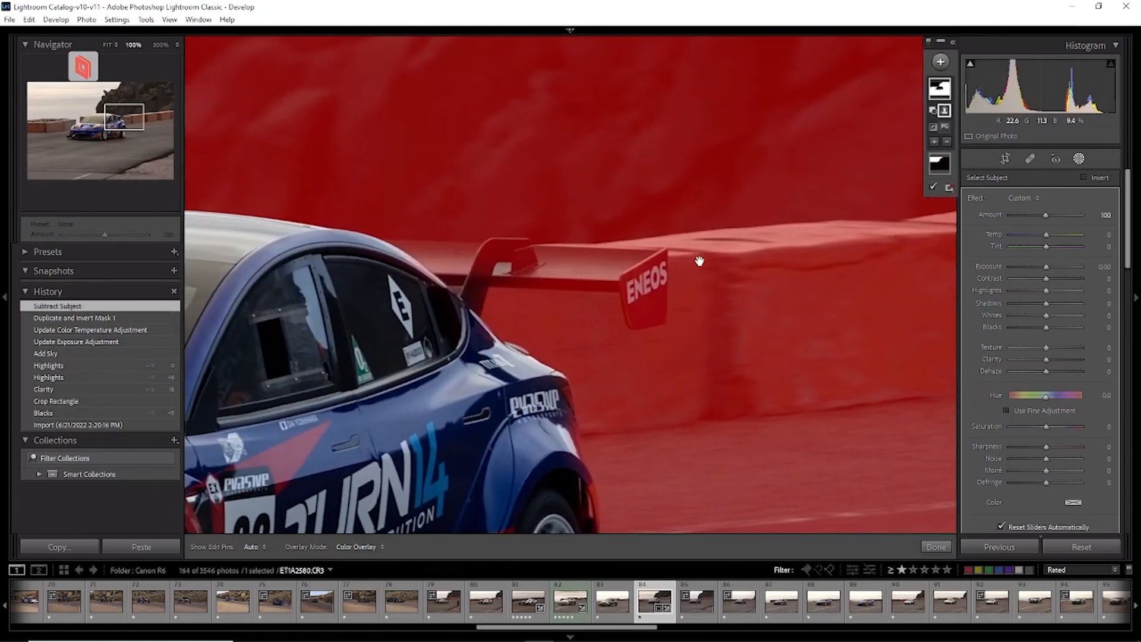
pyautogui.click(948, 142)
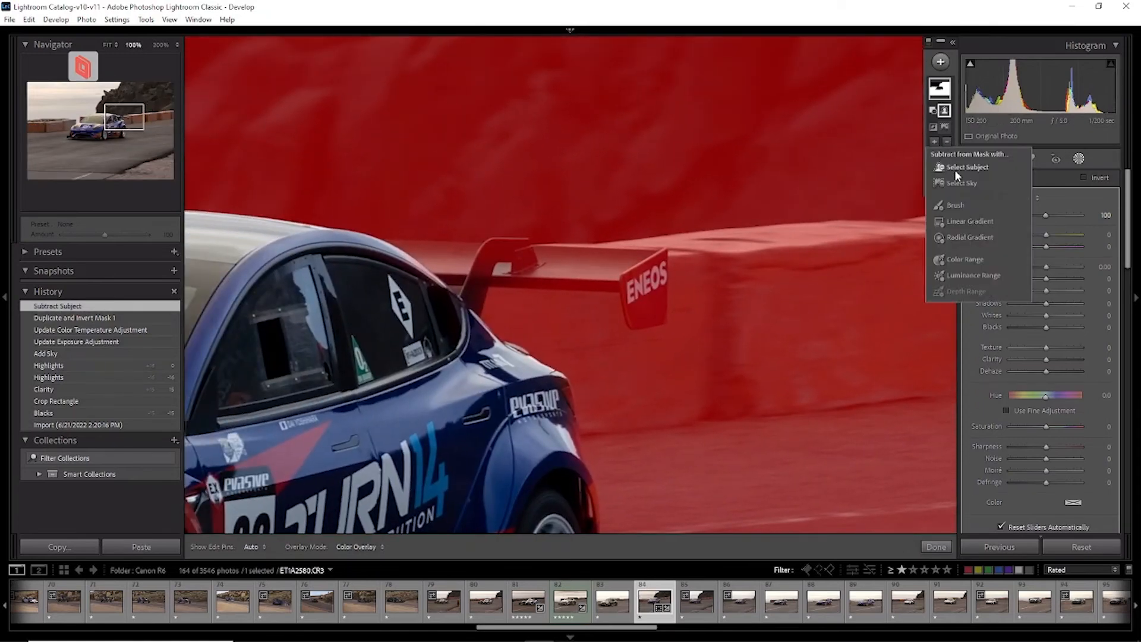
pyautogui.click(962, 206)
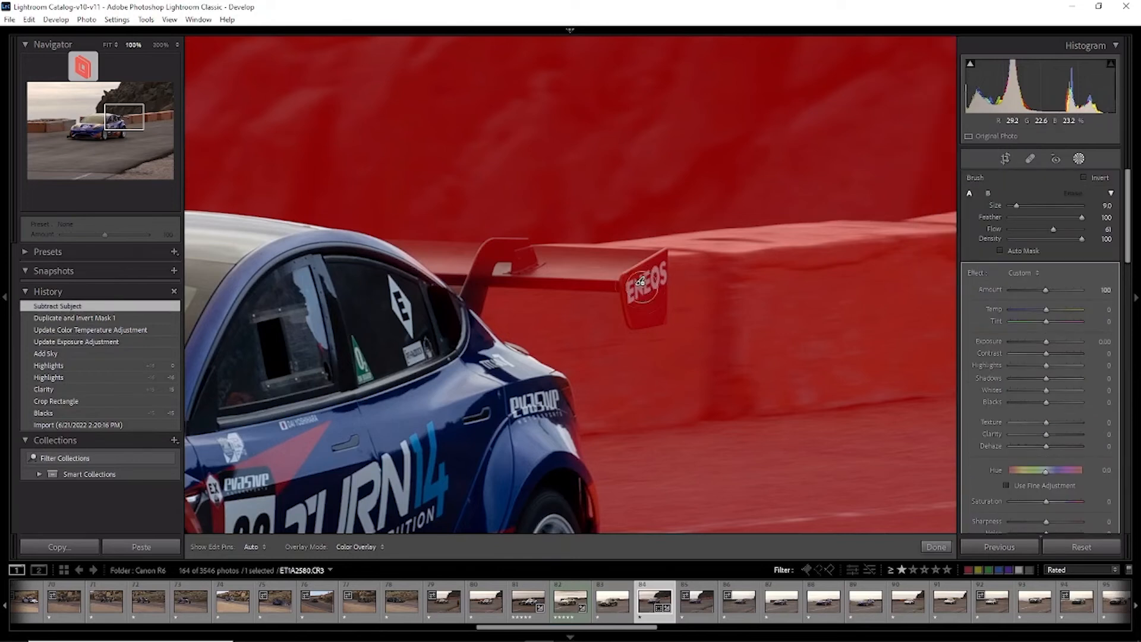
pyautogui.moveTo(648, 305)
pyautogui.mouseDown()
pyautogui.moveTo(653, 276)
pyautogui.moveTo(630, 288)
pyautogui.moveTo(647, 290)
pyautogui.moveTo(556, 264)
pyautogui.moveTo(433, 256)
pyautogui.moveTo(649, 264)
pyautogui.moveTo(654, 306)
pyautogui.moveTo(651, 296)
pyautogui.moveTo(637, 302)
pyautogui.moveTo(653, 295)
pyautogui.moveTo(659, 310)
pyautogui.moveTo(654, 268)
pyautogui.moveTo(650, 300)
pyautogui.mouseUp()
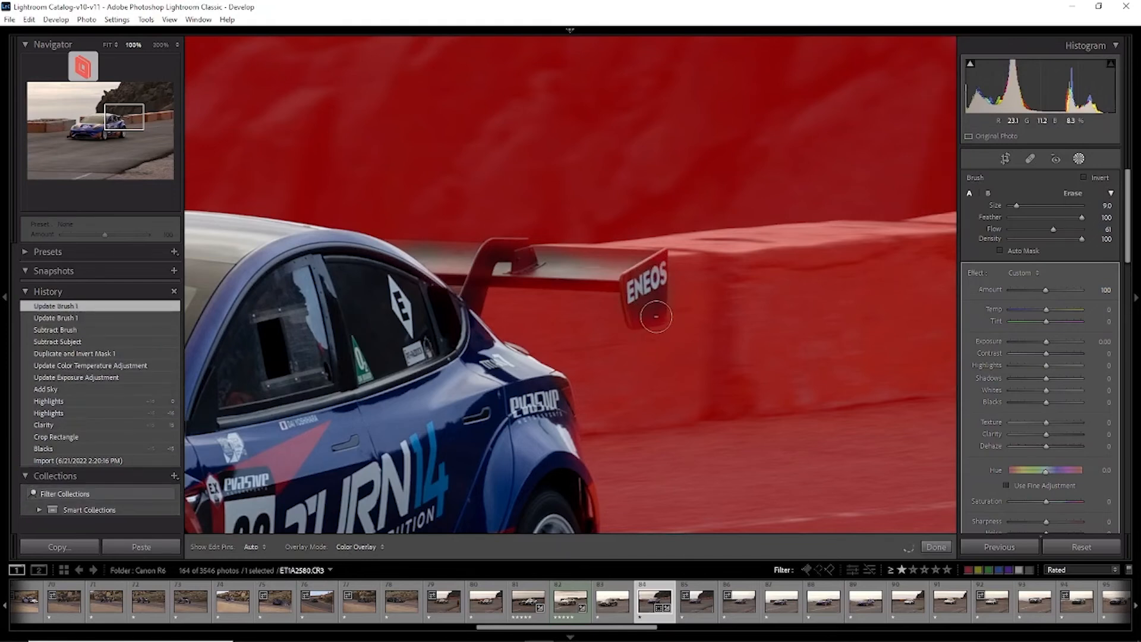
pyautogui.moveTo(480, 262)
pyautogui.mouseDown()
pyautogui.moveTo(498, 261)
pyautogui.moveTo(494, 270)
pyautogui.mouseUp()
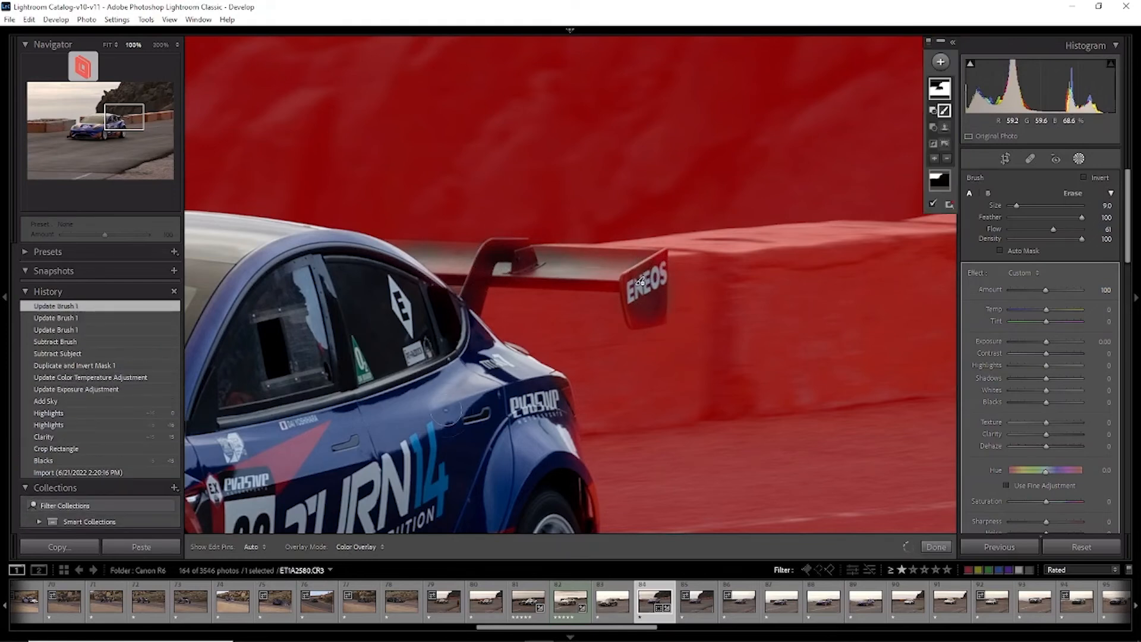
# Brush the bottom of the front wheel and the length of the front splitter out of the inverted mask.
pyautogui.moveTo(415, 523); pyautogui.dragTo(764, 156)
pyautogui.moveTo(574, 275); pyautogui.dragTo(752, 202)
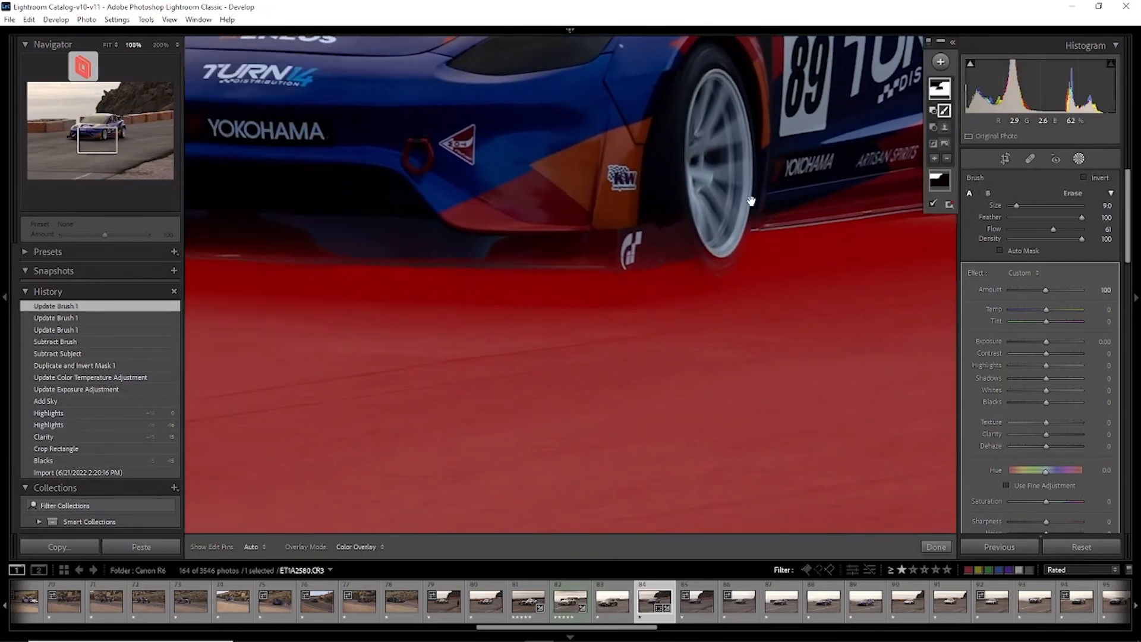
pyautogui.press('h')
pyautogui.moveTo(708, 271)
pyautogui.mouseDown()
pyautogui.moveTo(741, 232)
pyautogui.moveTo(665, 249)
pyautogui.moveTo(706, 266)
pyautogui.moveTo(763, 201)
pyautogui.moveTo(728, 263)
pyautogui.moveTo(746, 219)
pyautogui.moveTo(752, 257)
pyautogui.moveTo(758, 234)
pyautogui.moveTo(722, 269)
pyautogui.mouseUp()
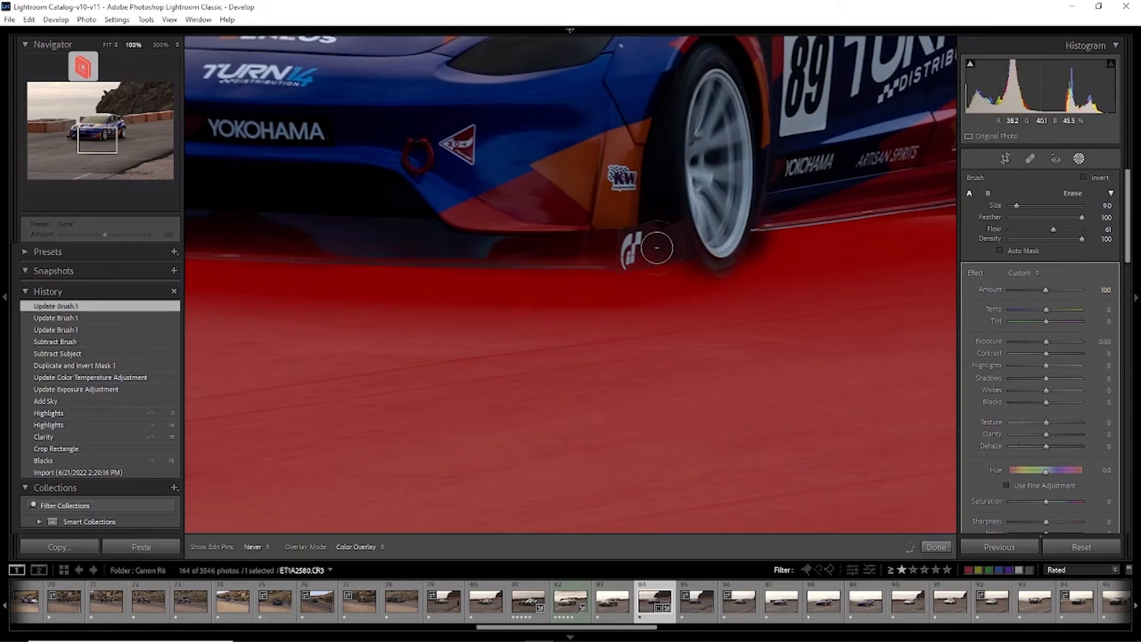
pyautogui.moveTo(521, 217); pyautogui.dragTo(721, 212)
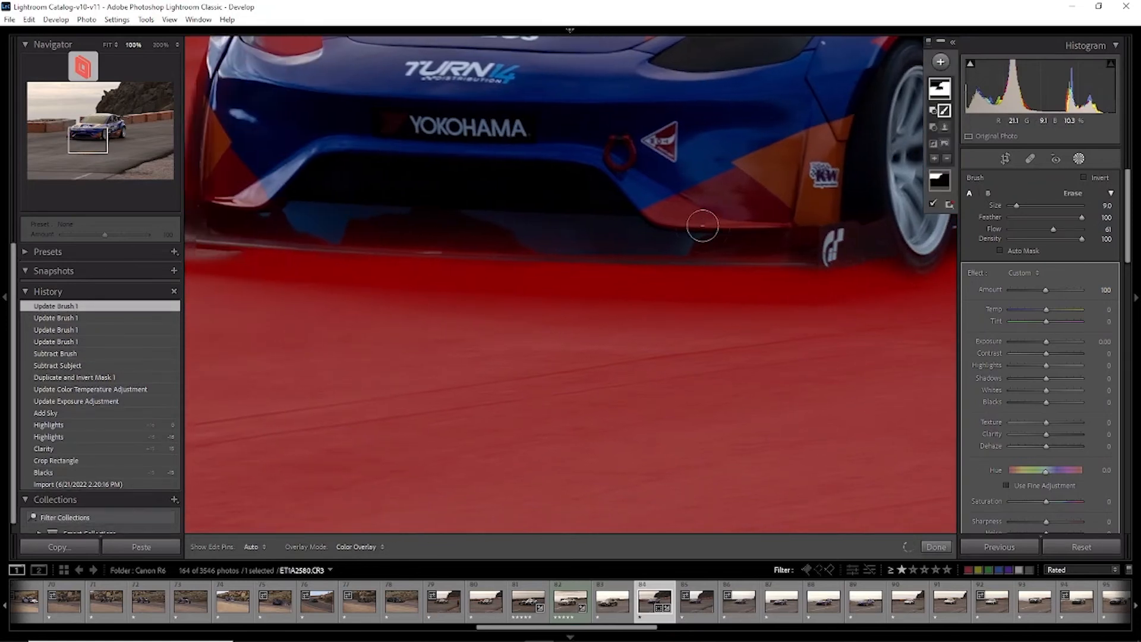
pyautogui.moveTo(794, 251)
pyautogui.mouseDown()
pyautogui.moveTo(724, 247)
pyautogui.moveTo(789, 255)
pyautogui.moveTo(524, 249)
pyautogui.moveTo(340, 229)
pyautogui.mouseUp()
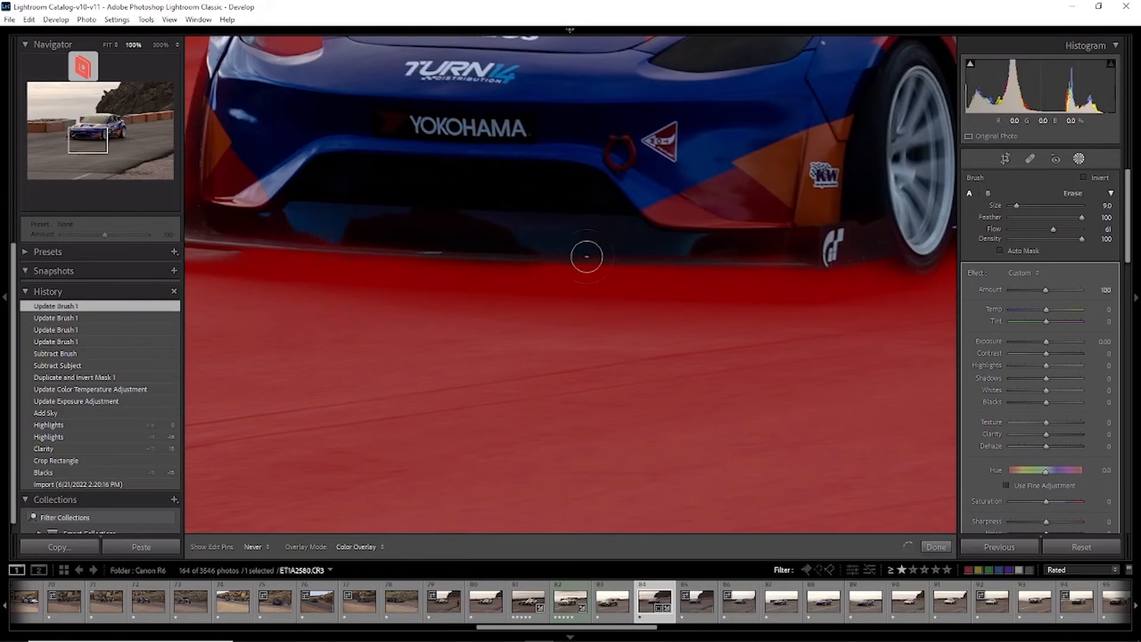
# Brush the front splitter's outer end and the headlight above it out of the inverted mask.
pyautogui.moveTo(615, 257)
pyautogui.mouseDown()
pyautogui.moveTo(891, 251)
pyautogui.moveTo(821, 236)
pyautogui.moveTo(923, 242)
pyautogui.mouseUp()
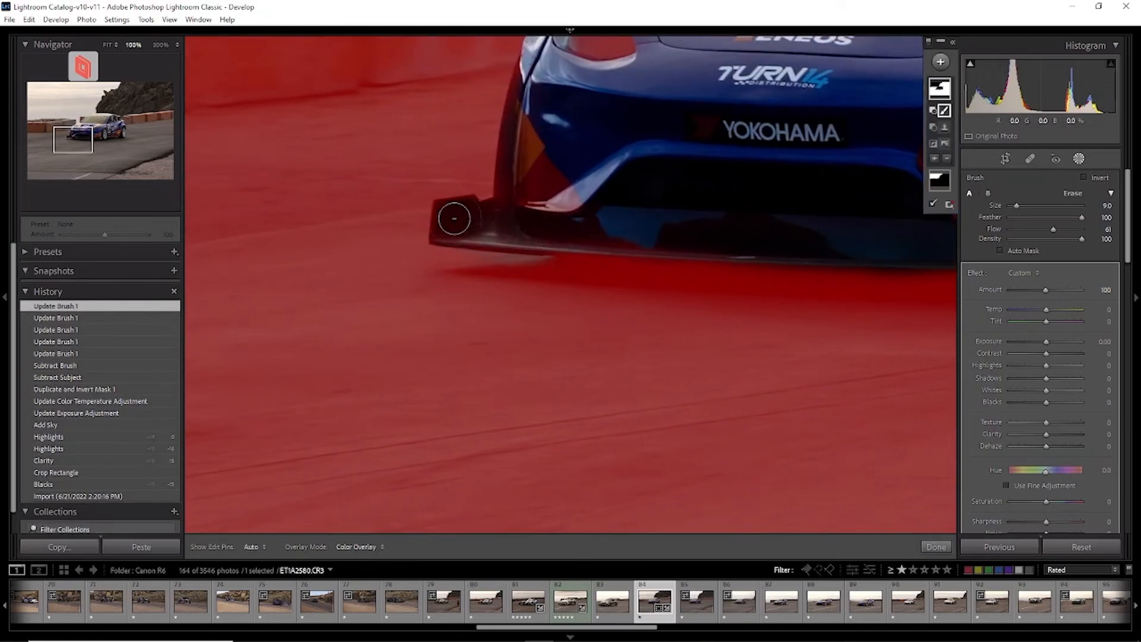
pyautogui.moveTo(454, 226)
pyautogui.mouseDown()
pyautogui.moveTo(820, 264)
pyautogui.moveTo(443, 227)
pyautogui.moveTo(533, 157)
pyautogui.moveTo(535, 99)
pyautogui.moveTo(510, 141)
pyautogui.moveTo(523, 119)
pyautogui.moveTo(508, 208)
pyautogui.moveTo(512, 159)
pyautogui.moveTo(499, 185)
pyautogui.moveTo(501, 196)
pyautogui.moveTo(521, 74)
pyautogui.moveTo(497, 227)
pyautogui.moveTo(443, 218)
pyautogui.moveTo(467, 223)
pyautogui.mouseUp()
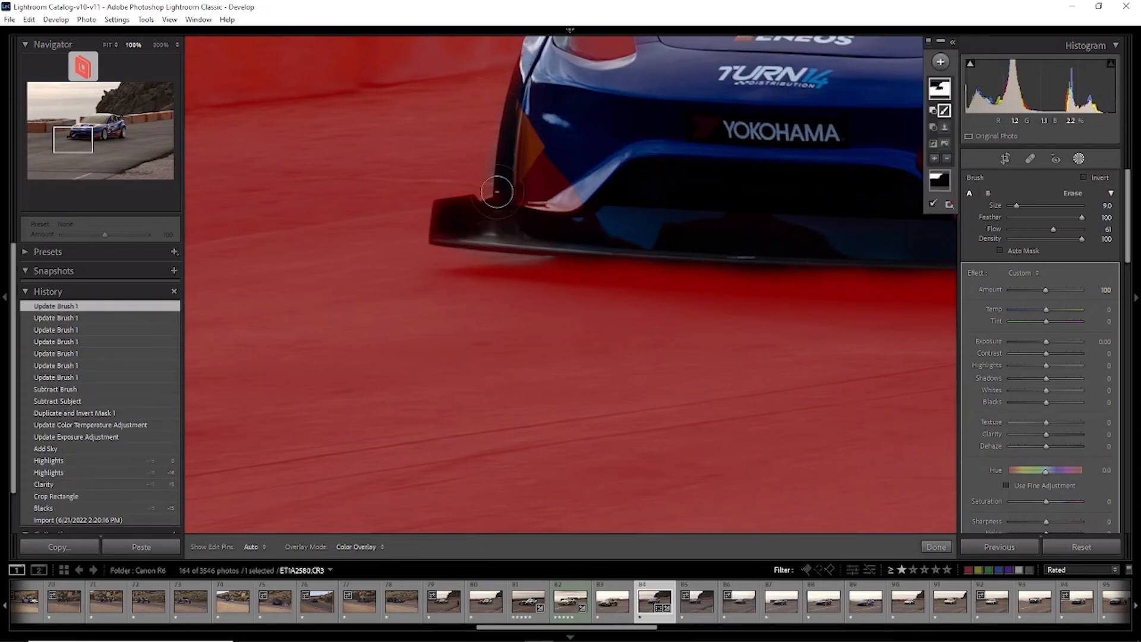
pyautogui.moveTo(587, 134)
pyautogui.mouseDown()
pyautogui.moveTo(563, 179)
pyautogui.moveTo(553, 284)
pyautogui.mouseUp()
pyautogui.moveTo(567, 211); pyautogui.dragTo(583, 215)
pyautogui.moveTo(629, 277)
pyautogui.mouseDown()
pyautogui.moveTo(625, 237)
pyautogui.moveTo(536, 126)
pyautogui.mouseUp()
pyautogui.press('h')
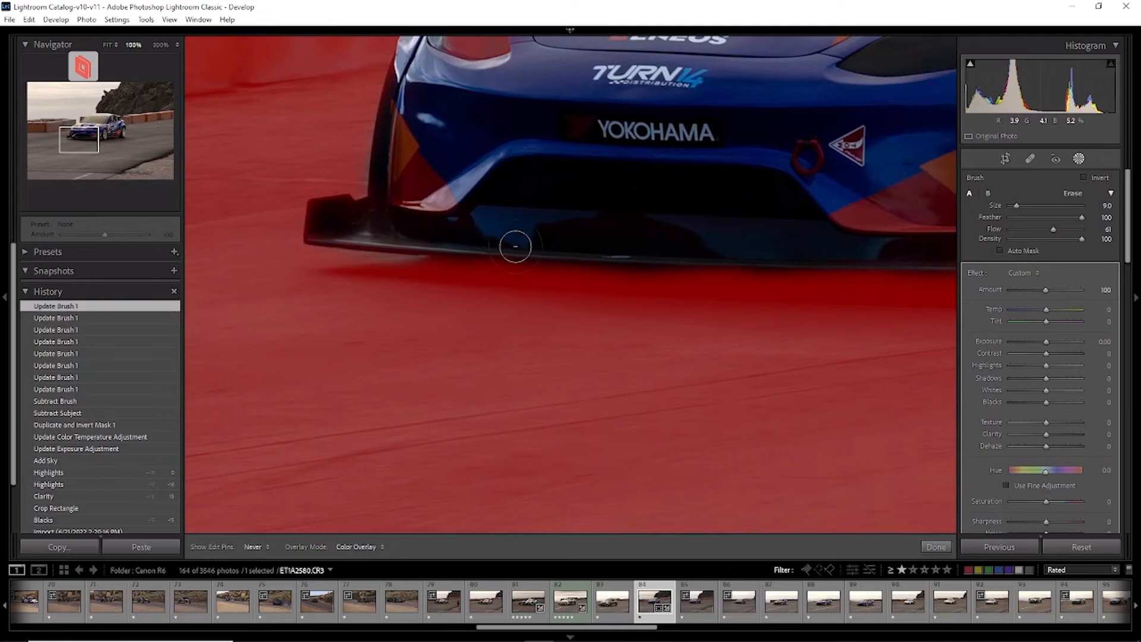
# Brush the rest of the front splitter, up to the GT logo by the front wheel, out of the inverted mask.
pyautogui.moveTo(610, 248); pyautogui.dragTo(854, 256)
pyautogui.moveTo(857, 186); pyautogui.dragTo(539, 154)
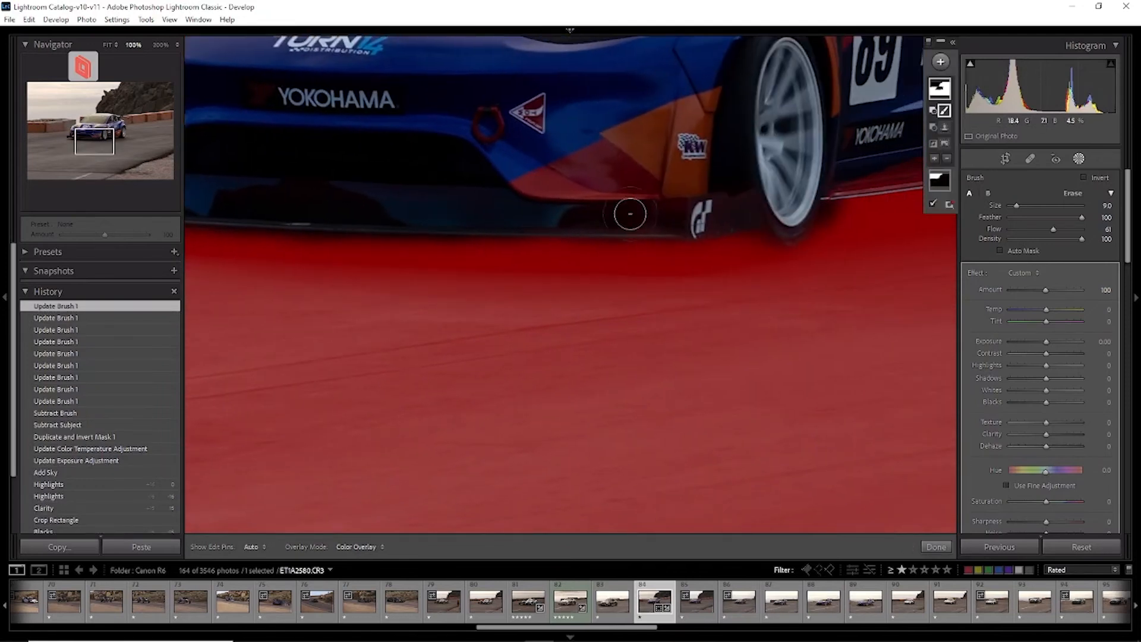
pyautogui.moveTo(693, 235)
pyautogui.mouseDown()
pyautogui.moveTo(545, 232)
pyautogui.moveTo(572, 231)
pyautogui.mouseUp()
pyautogui.moveTo(458, 233); pyautogui.dragTo(595, 233)
# Brush the side skirt between the wheels and the bottom of the rear wheel out of the inverted mask with the size 9 brush.
pyautogui.moveTo(710, 183); pyautogui.dragTo(420, 235)
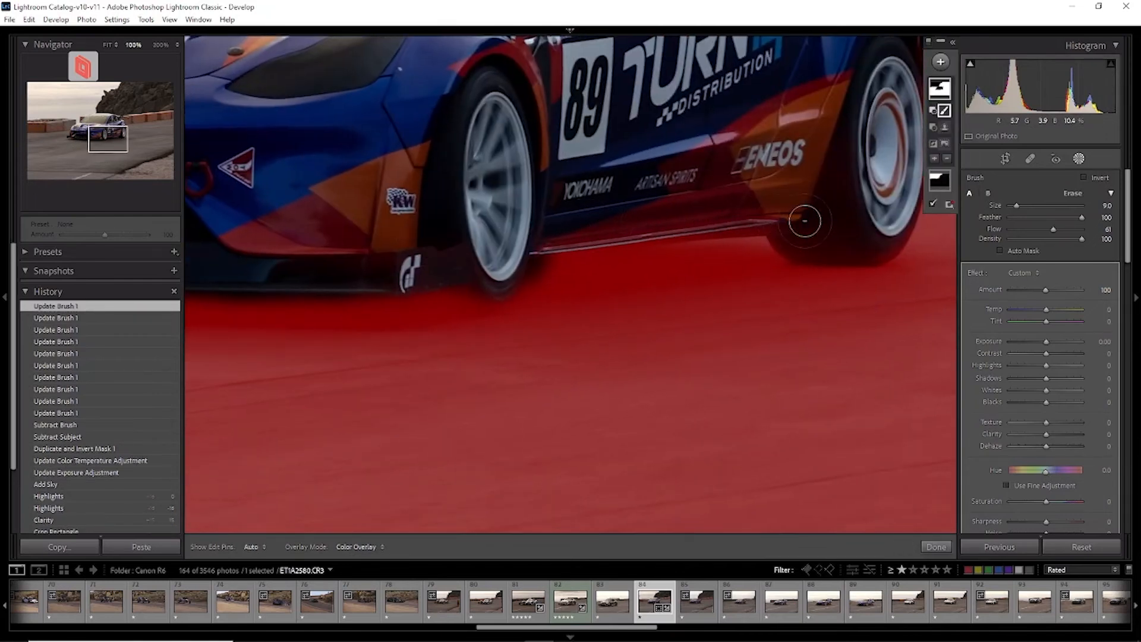
pyautogui.press('h')
pyautogui.moveTo(747, 223)
pyautogui.mouseDown()
pyautogui.moveTo(536, 248)
pyautogui.moveTo(719, 231)
pyautogui.moveTo(539, 246)
pyautogui.moveTo(649, 244)
pyautogui.mouseUp()
pyautogui.press('h')
pyautogui.press('h')
pyautogui.press('h')
pyautogui.press('h')
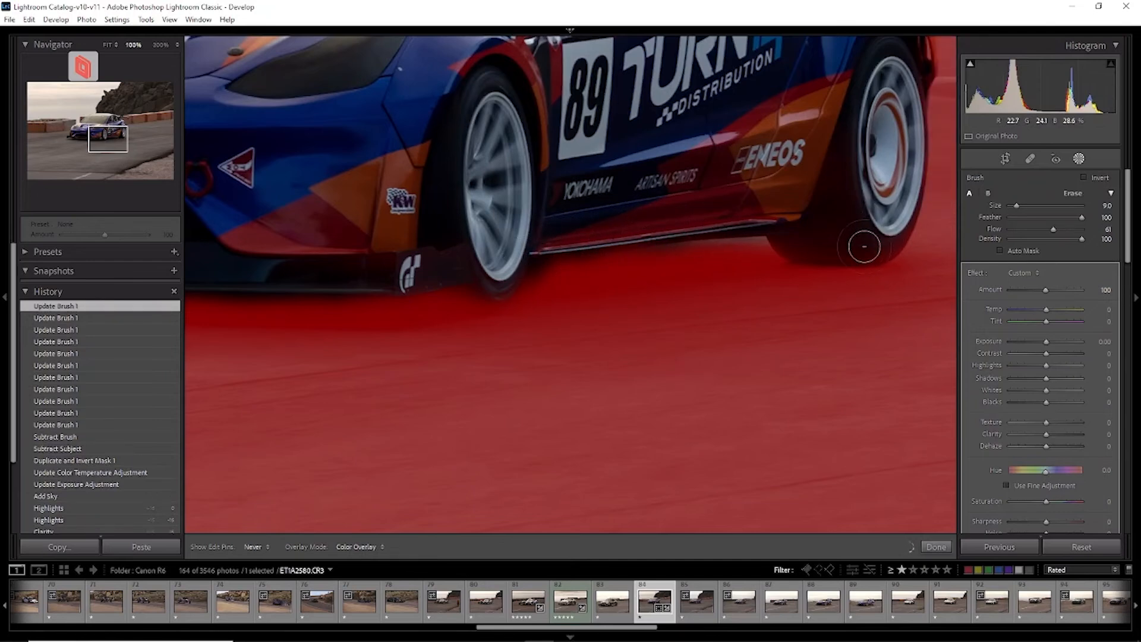
pyautogui.moveTo(667, 271); pyautogui.dragTo(672, 268)
# Check the car's outline, hide the mask overlay, and set the inverted mask's exposure to -0.30.
pyautogui.moveTo(849, 109)
pyautogui.mouseDown()
pyautogui.moveTo(680, 224)
pyautogui.moveTo(685, 295)
pyautogui.mouseUp()
pyautogui.moveTo(515, 151)
pyautogui.mouseDown()
pyautogui.moveTo(676, 310)
pyautogui.moveTo(802, 461)
pyautogui.mouseUp()
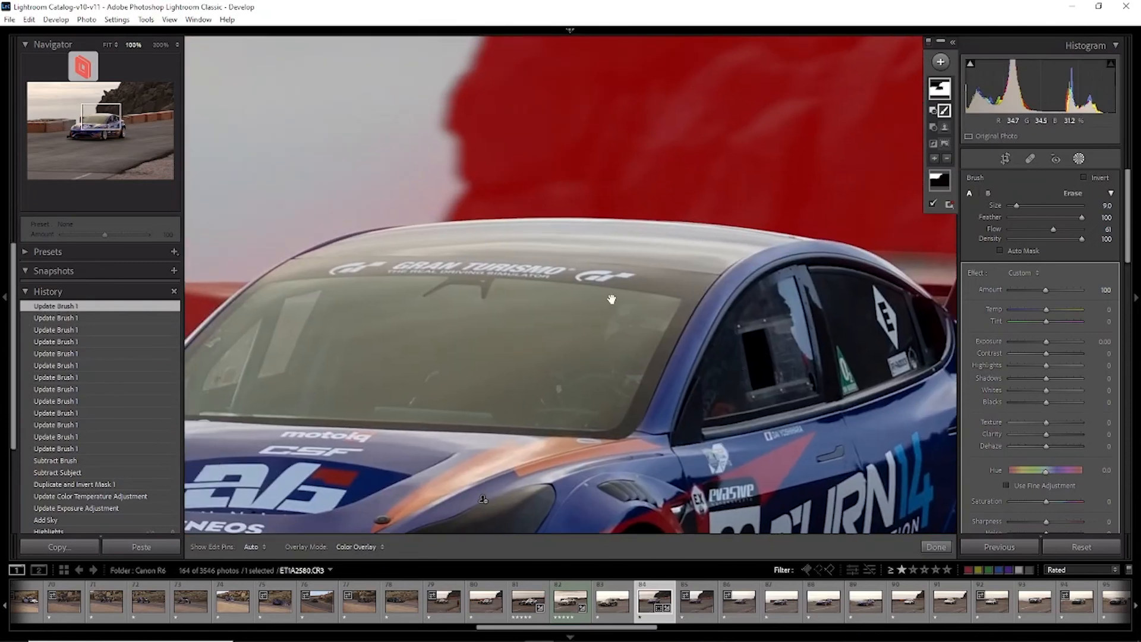
pyautogui.moveTo(611, 298); pyautogui.dragTo(810, 224)
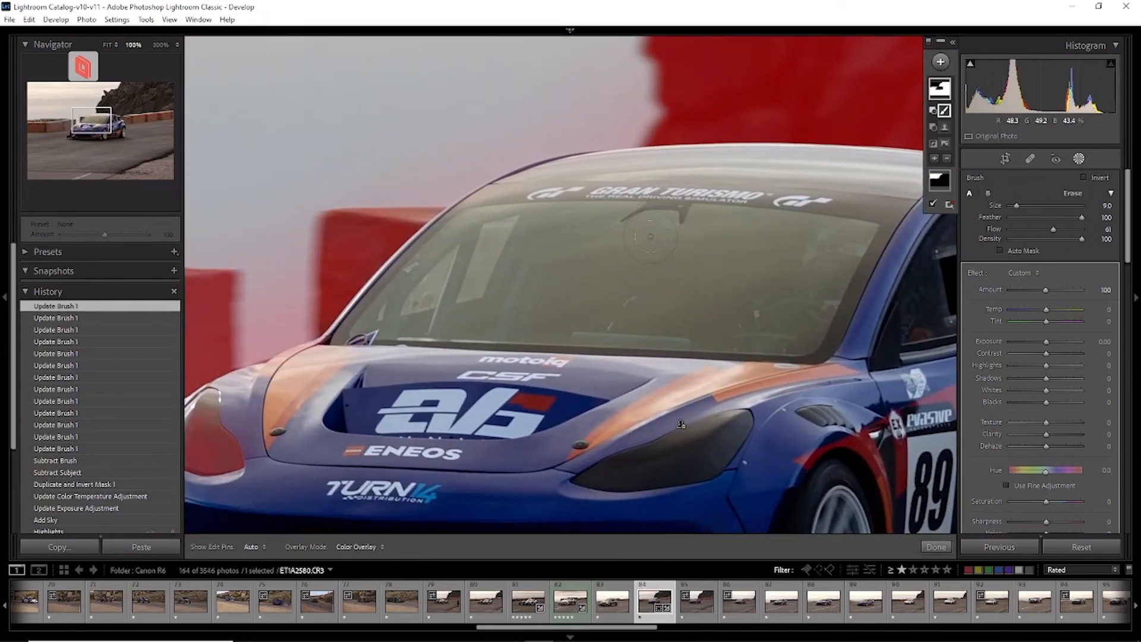
pyautogui.press('z')
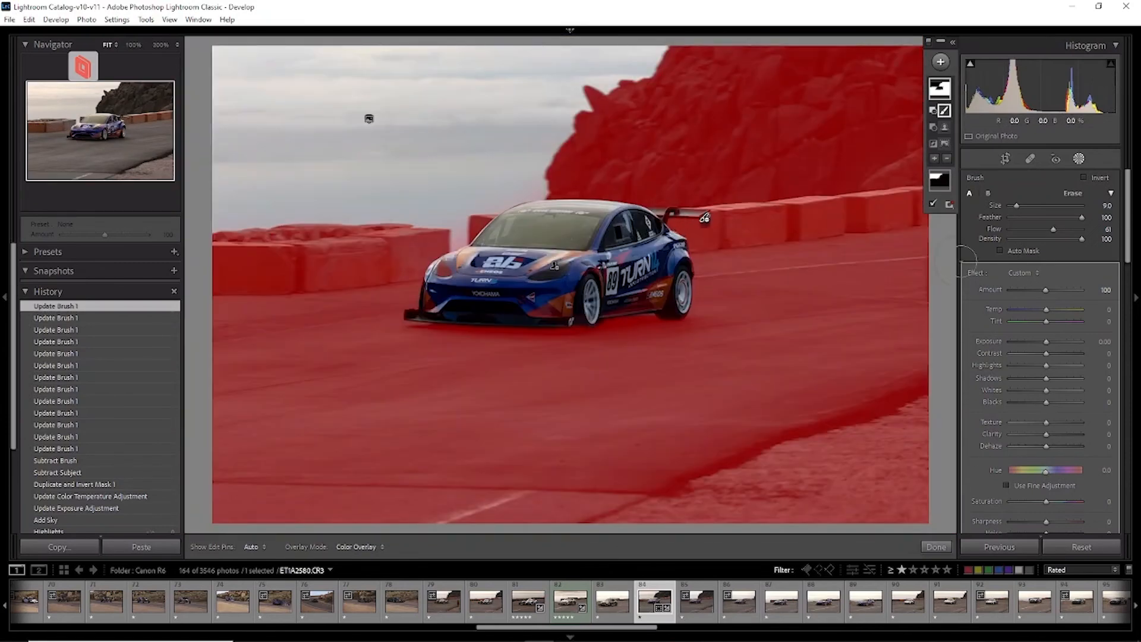
pyautogui.press('o')
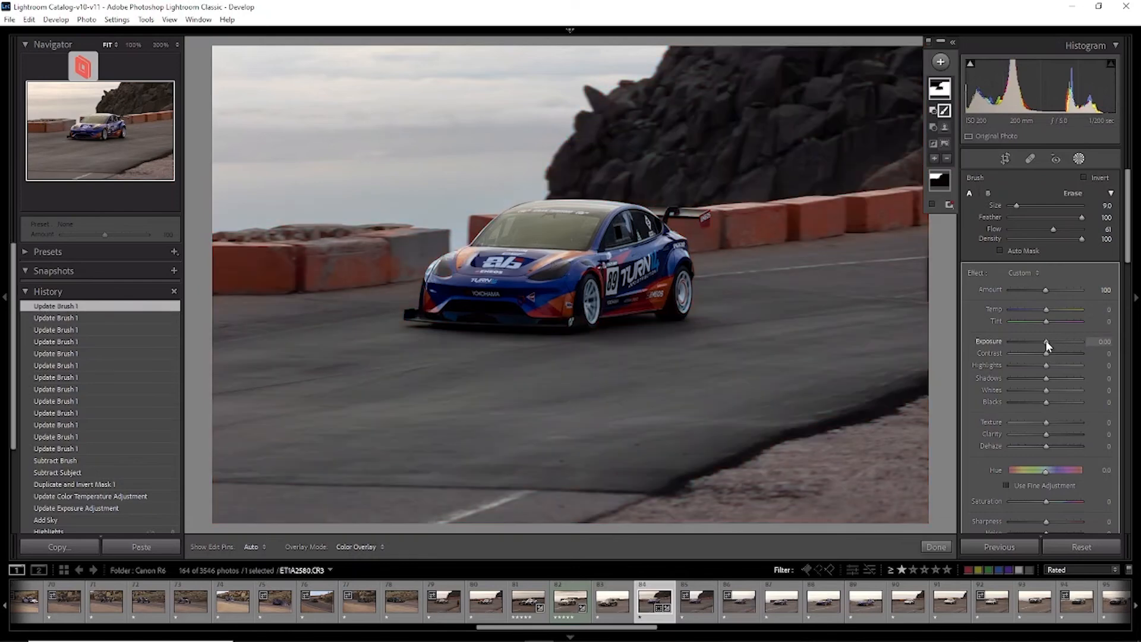
pyautogui.moveTo(1045, 341); pyautogui.dragTo(1044, 342)
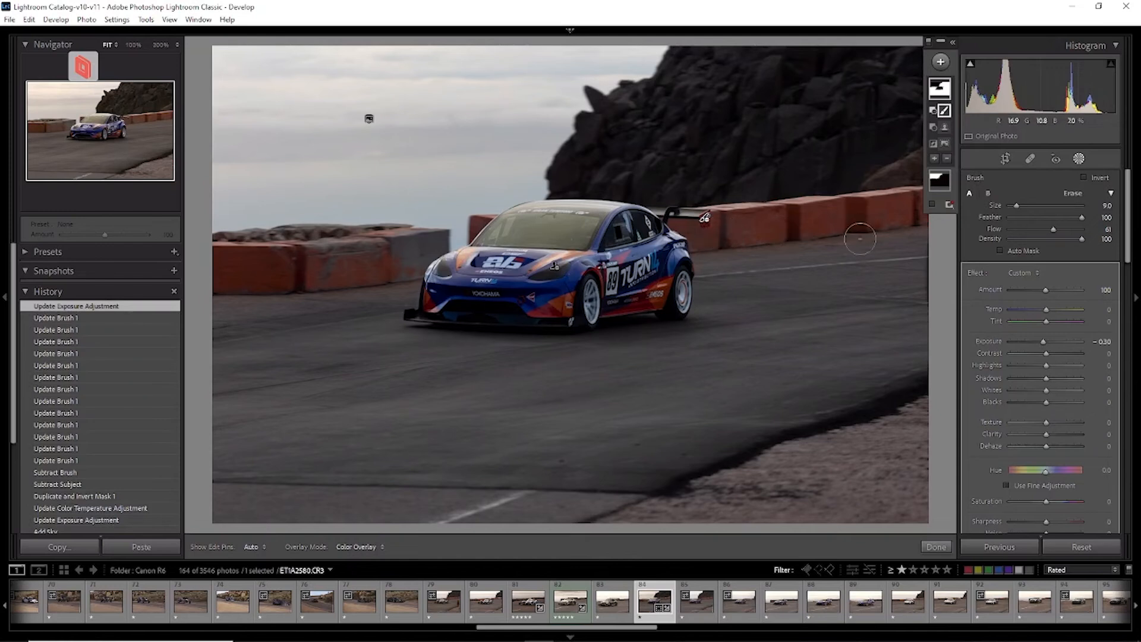
# Try the inverted mask's saturation at -95 and 24, reset it to 0, and close the masking tool.
pyautogui.scroll(-3, 1097, 374)
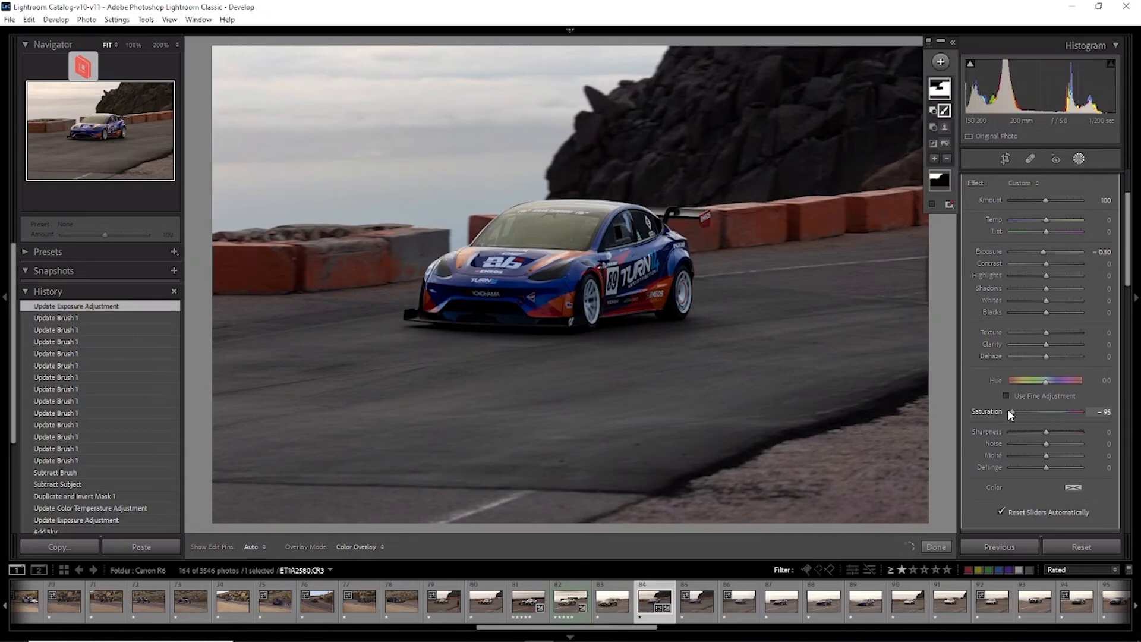
pyautogui.moveTo(1011, 415); pyautogui.dragTo(1057, 417)
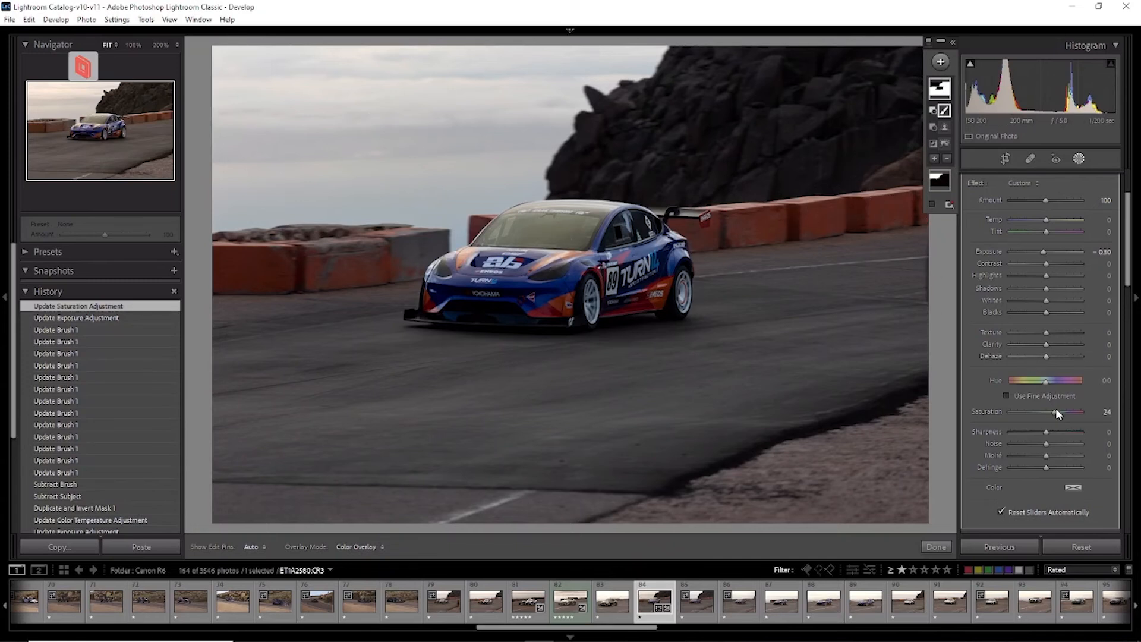
pyautogui.click(1106, 411)
pyautogui.scroll(-3, 1068, 358)
pyautogui.click(1100, 448)
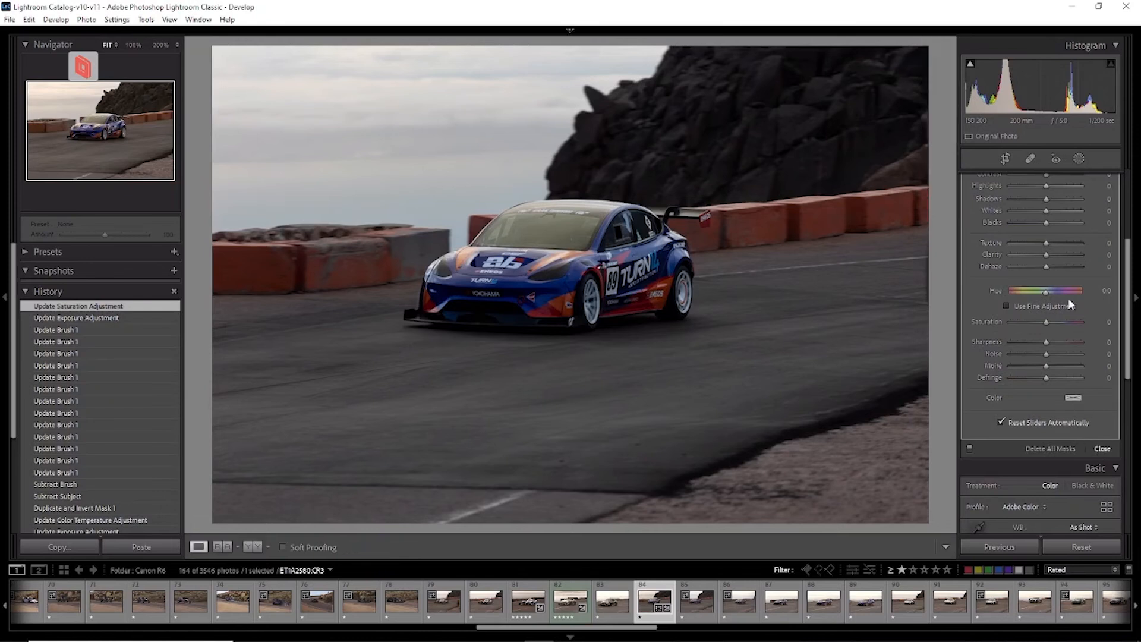
# Add a new brush mask and paint along the orange barrier behind the car's rear wing with a size 9 brush.
pyautogui.click(1079, 158)
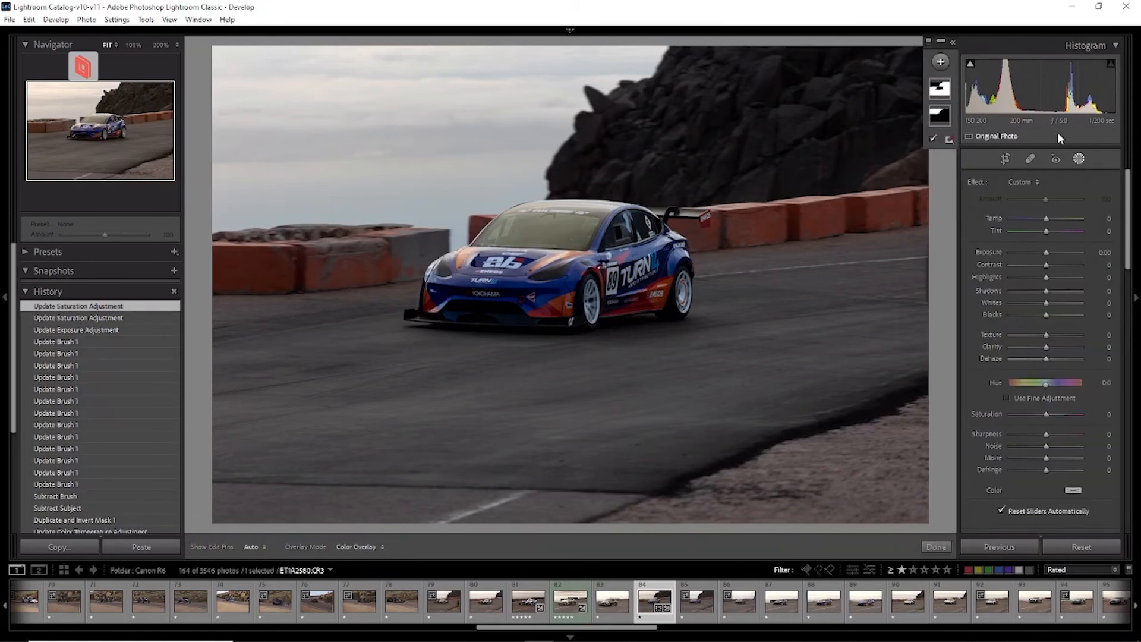
pyautogui.click(942, 63)
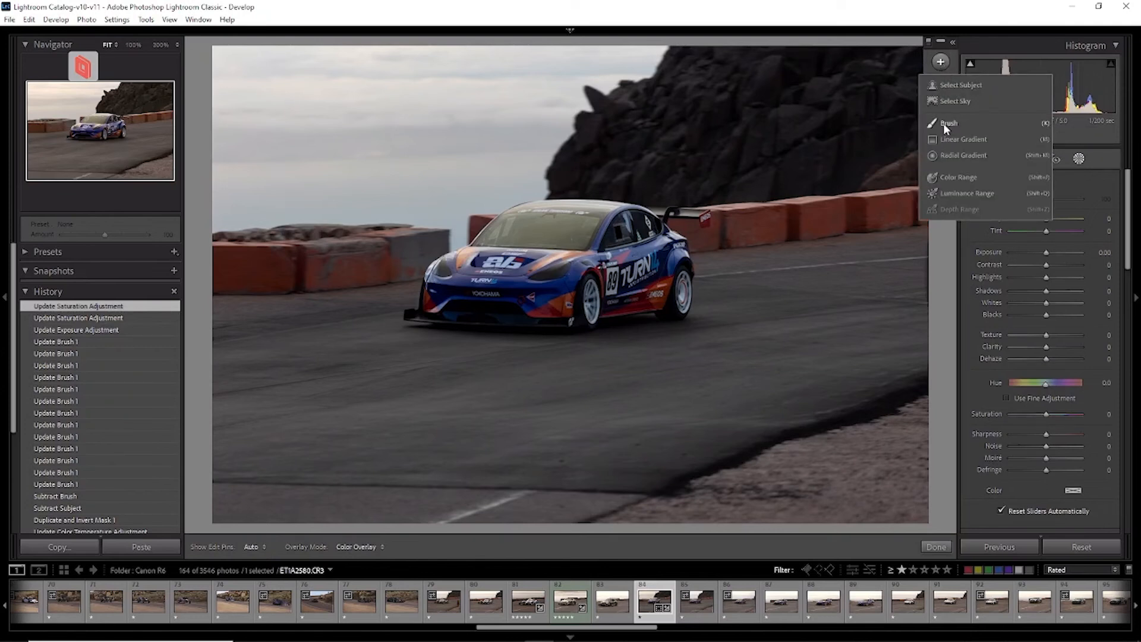
pyautogui.click(971, 178)
pyautogui.click(956, 123)
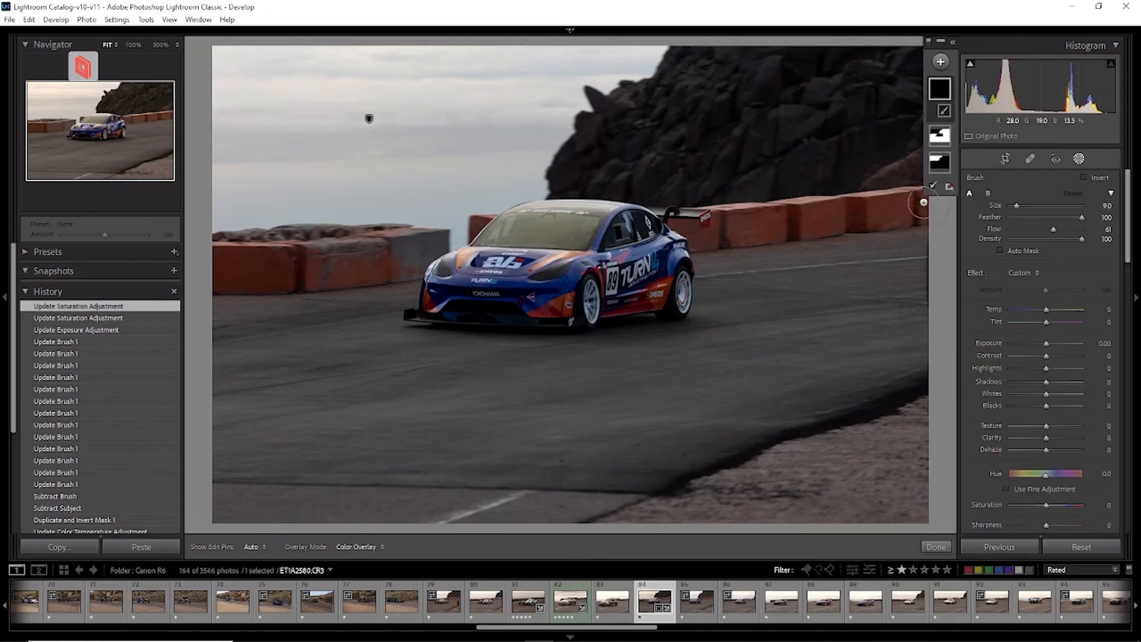
pyautogui.moveTo(916, 209)
pyautogui.mouseDown()
pyautogui.moveTo(885, 210)
pyautogui.moveTo(940, 204)
pyautogui.moveTo(711, 237)
pyautogui.mouseUp()
# Paint the barrier areas under the rear wing and beside the rear fender into the new mask with size 7 and 9 brushes.
pyautogui.scroll(-2, 702, 232)
pyautogui.press('z')
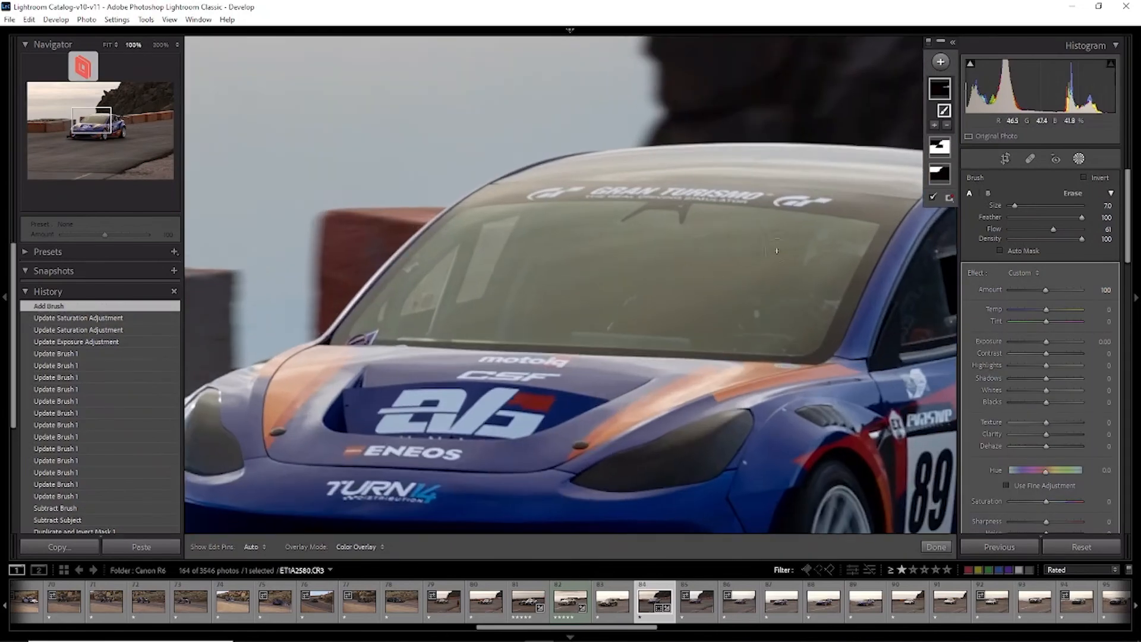
pyautogui.moveTo(876, 268); pyautogui.dragTo(384, 247)
pyautogui.moveTo(675, 254)
pyautogui.mouseDown()
pyautogui.moveTo(524, 245)
pyautogui.moveTo(584, 225)
pyautogui.moveTo(569, 217)
pyautogui.moveTo(642, 250)
pyautogui.mouseUp()
pyautogui.scroll(2, 641, 263)
pyautogui.scroll(3, 648, 276)
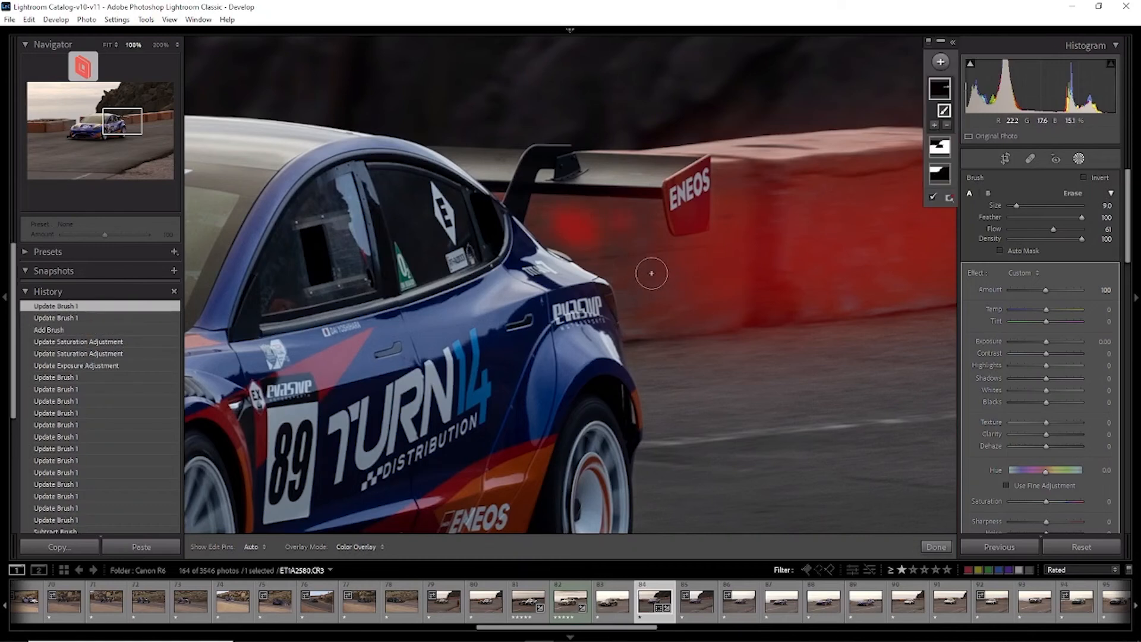
pyautogui.press('h')
pyautogui.moveTo(636, 271)
pyautogui.mouseDown()
pyautogui.moveTo(644, 305)
pyautogui.moveTo(631, 247)
pyautogui.moveTo(641, 225)
pyautogui.moveTo(556, 216)
pyautogui.moveTo(631, 263)
pyautogui.moveTo(743, 288)
pyautogui.mouseUp()
pyautogui.press('h')
# Paint the barrier blocks beyond the rear wing into the mask with a brush of up to size 12.
pyautogui.moveTo(831, 237); pyautogui.dragTo(588, 265)
pyautogui.press('h')
pyautogui.moveTo(682, 213)
pyautogui.mouseDown()
pyautogui.moveTo(871, 182)
pyautogui.moveTo(813, 187)
pyautogui.moveTo(845, 185)
pyautogui.moveTo(825, 214)
pyautogui.moveTo(424, 273)
pyautogui.mouseUp()
pyautogui.press('h')
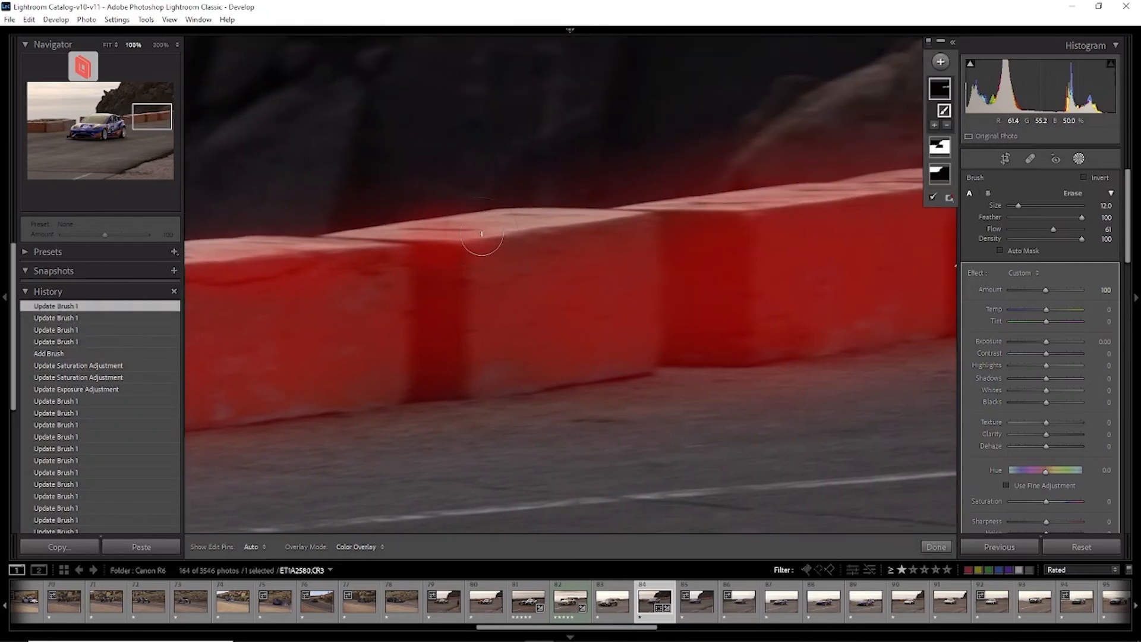
pyautogui.moveTo(484, 248)
pyautogui.mouseDown()
pyautogui.moveTo(568, 240)
pyautogui.moveTo(643, 260)
pyautogui.mouseUp()
# Paint the barrier block beside the car's windshield into the mask with a size 8 brush.
pyautogui.moveTo(196, 309); pyautogui.dragTo(880, 267)
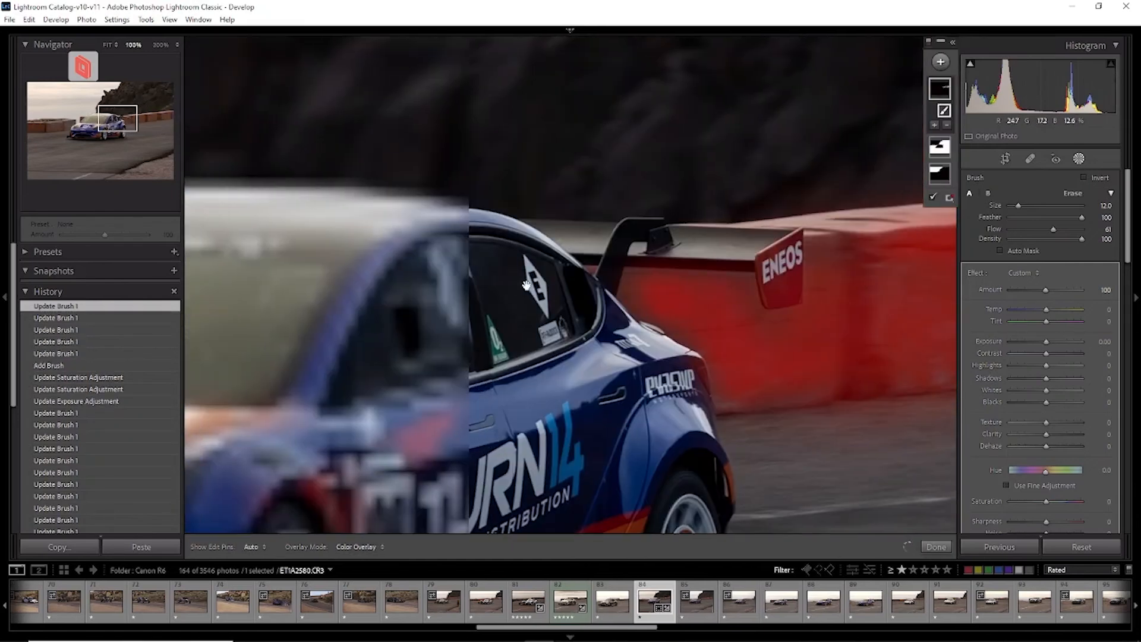
pyautogui.moveTo(261, 283); pyautogui.dragTo(617, 270)
pyautogui.moveTo(226, 342); pyautogui.dragTo(806, 243)
pyautogui.moveTo(572, 268); pyautogui.dragTo(426, 281)
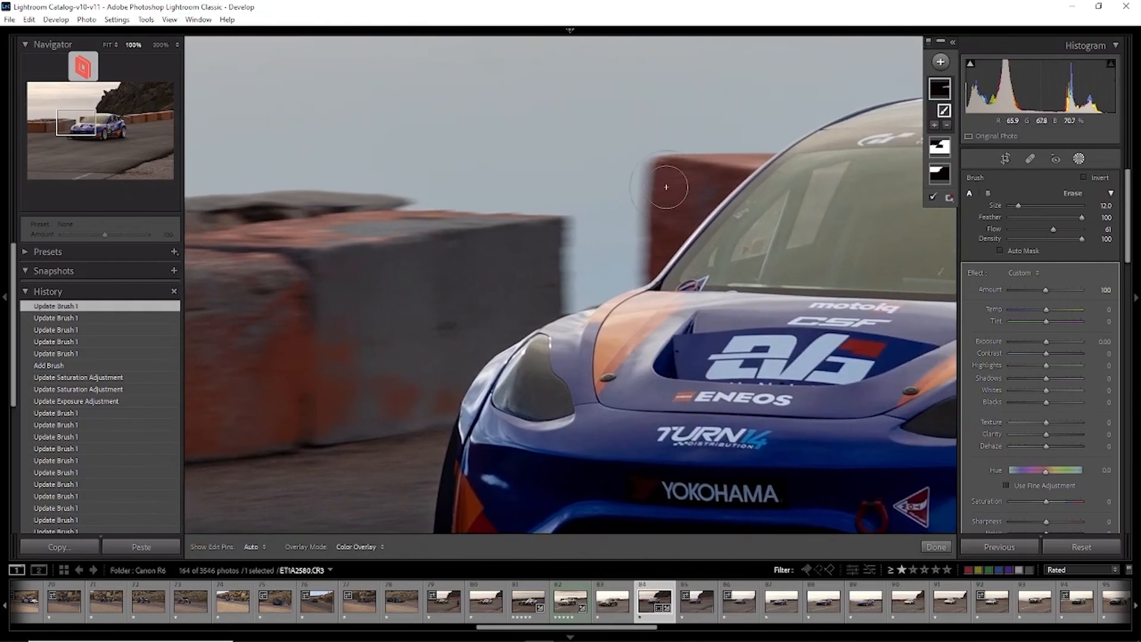
pyautogui.scroll(-4, 682, 180)
pyautogui.press('h')
pyautogui.moveTo(647, 229)
pyautogui.mouseDown()
pyautogui.moveTo(668, 196)
pyautogui.moveTo(660, 251)
pyautogui.moveTo(743, 172)
pyautogui.mouseUp()
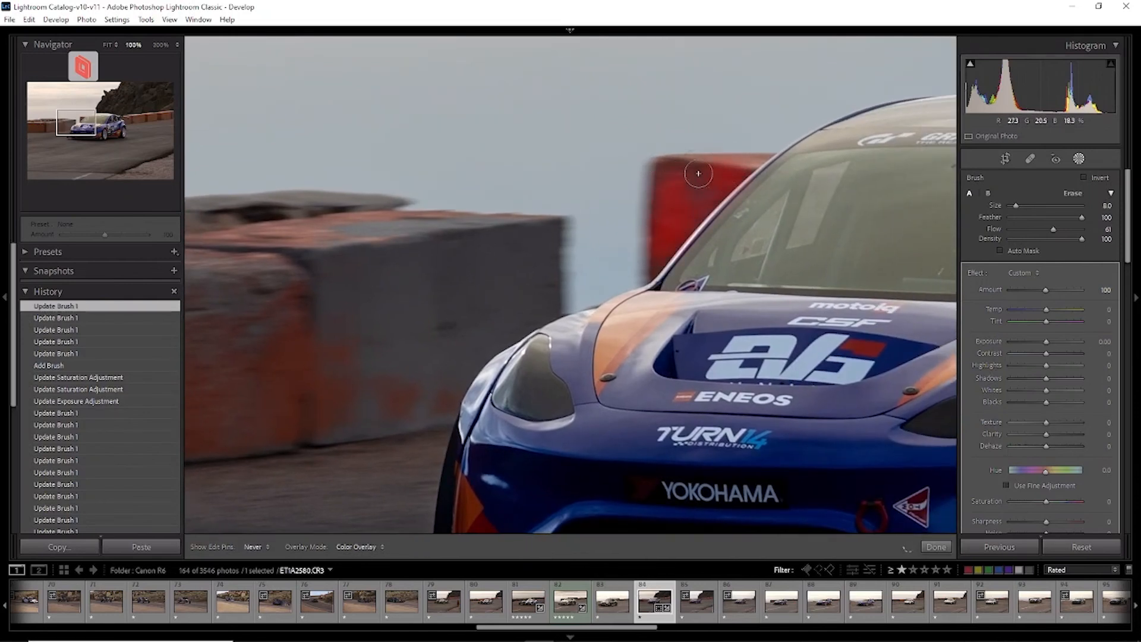
# Paint the barrier block next to the car's headlight into the mask with size 20 and 15 brushes.
pyautogui.press('h')
pyautogui.moveTo(448, 267)
pyautogui.mouseDown()
pyautogui.moveTo(724, 214)
pyautogui.moveTo(739, 201)
pyautogui.moveTo(647, 266)
pyautogui.moveTo(630, 287)
pyautogui.moveTo(635, 303)
pyautogui.moveTo(595, 319)
pyautogui.moveTo(562, 280)
pyautogui.moveTo(561, 199)
pyautogui.mouseUp()
pyautogui.scroll(10, 630, 193)
pyautogui.press('h')
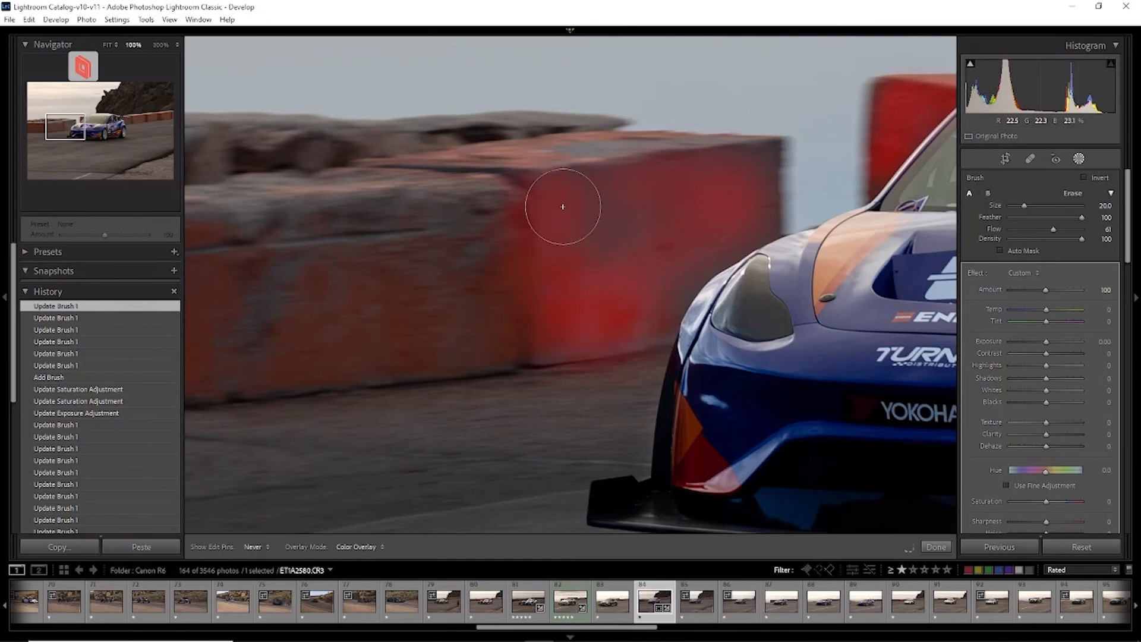
pyautogui.press('h')
pyautogui.scroll(-5, 737, 178)
pyautogui.press('h')
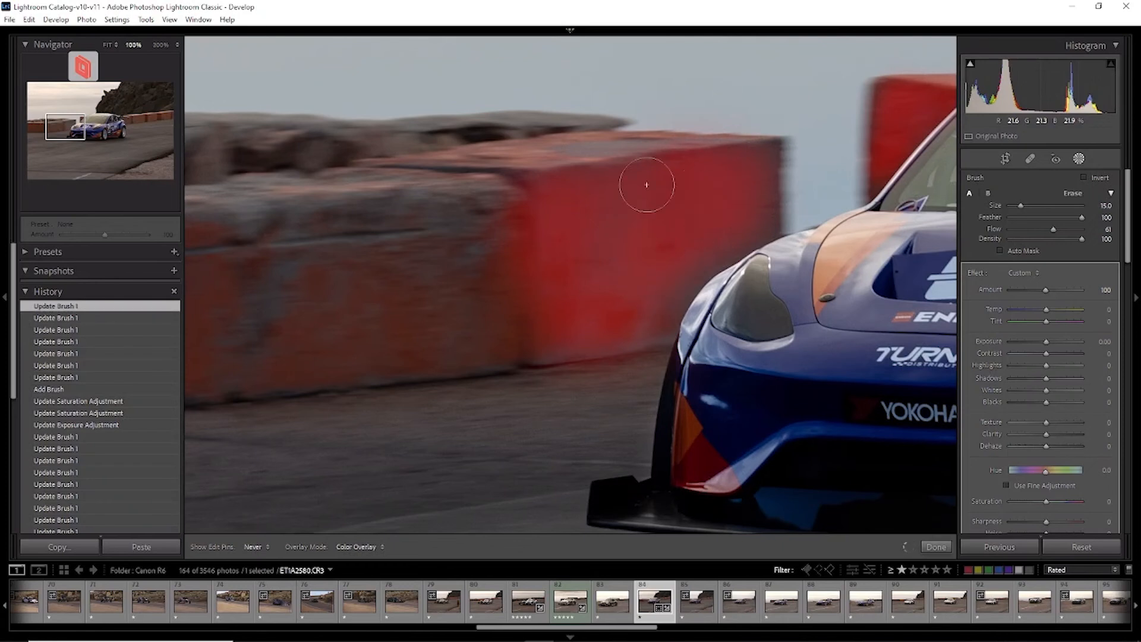
pyautogui.moveTo(540, 179)
pyautogui.mouseDown()
pyautogui.moveTo(649, 176)
pyautogui.moveTo(433, 199)
pyautogui.moveTo(433, 212)
pyautogui.moveTo(779, 173)
pyautogui.mouseUp()
# Paint the remaining barrier blocks ahead of the car, out to the photo's edge, into the mask with a size 31 brush.
pyautogui.press('space')
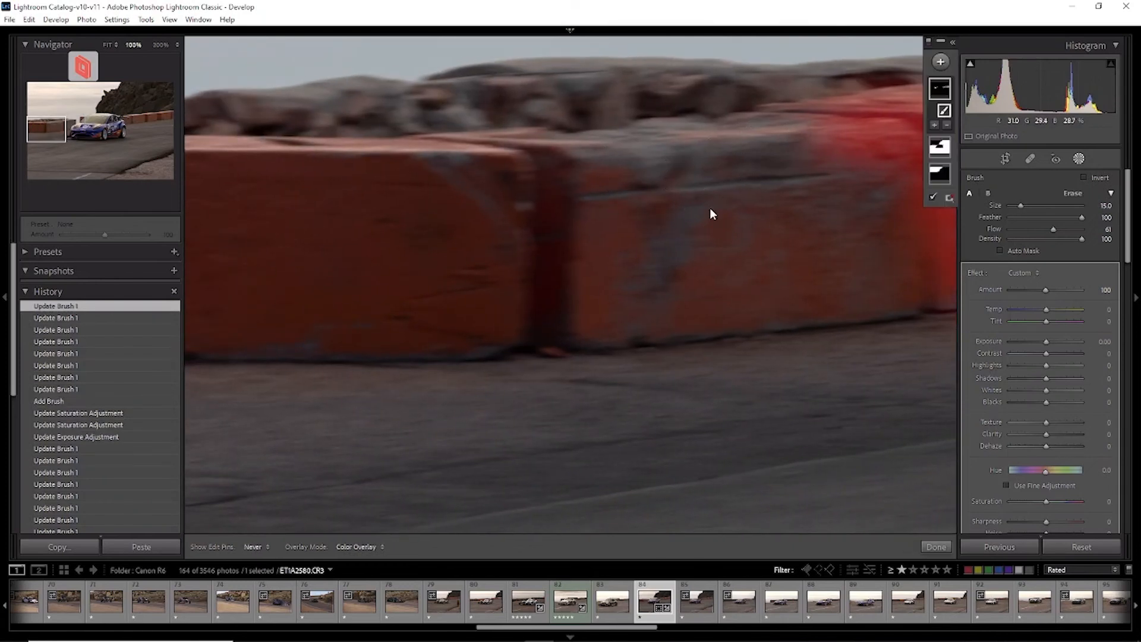
pyautogui.scroll(4, 719, 220)
pyautogui.scroll(10, 724, 224)
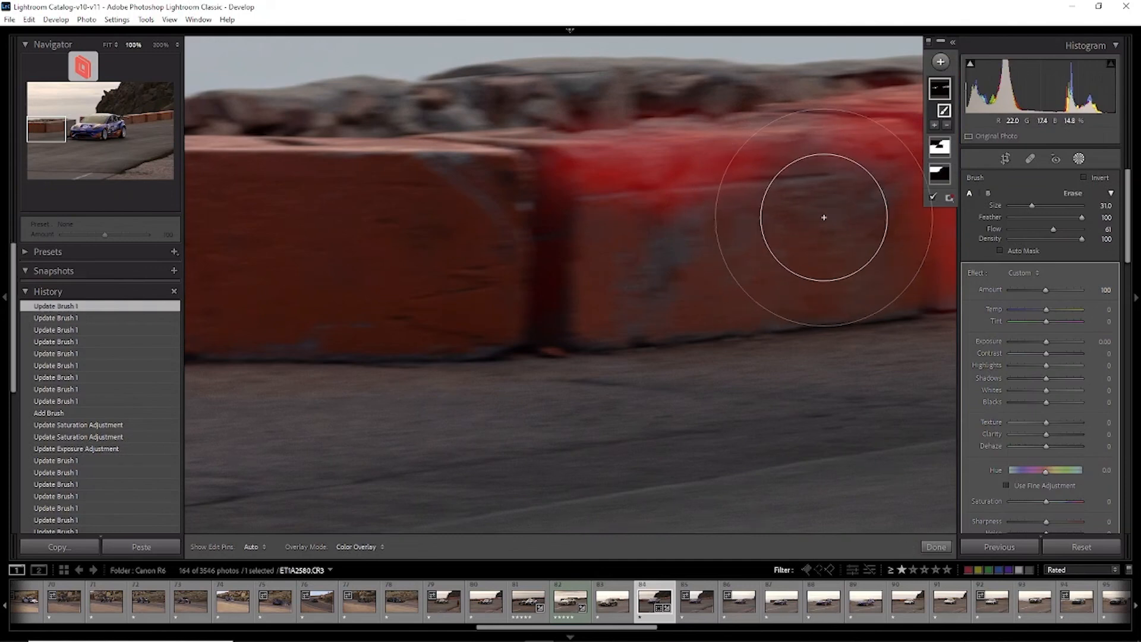
pyautogui.moveTo(853, 217)
pyautogui.mouseDown()
pyautogui.moveTo(546, 233)
pyautogui.moveTo(681, 243)
pyautogui.moveTo(825, 214)
pyautogui.moveTo(729, 221)
pyautogui.mouseUp()
pyautogui.moveTo(405, 234)
pyautogui.mouseDown()
pyautogui.moveTo(764, 231)
pyautogui.moveTo(713, 261)
pyautogui.moveTo(626, 264)
pyautogui.moveTo(561, 235)
pyautogui.moveTo(601, 194)
pyautogui.moveTo(872, 200)
pyautogui.mouseUp()
pyautogui.moveTo(644, 279)
pyautogui.mouseDown()
pyautogui.moveTo(617, 278)
pyautogui.moveTo(837, 243)
pyautogui.mouseUp()
pyautogui.moveTo(717, 249)
pyautogui.mouseDown()
pyautogui.moveTo(603, 256)
pyautogui.moveTo(727, 217)
pyautogui.mouseUp()
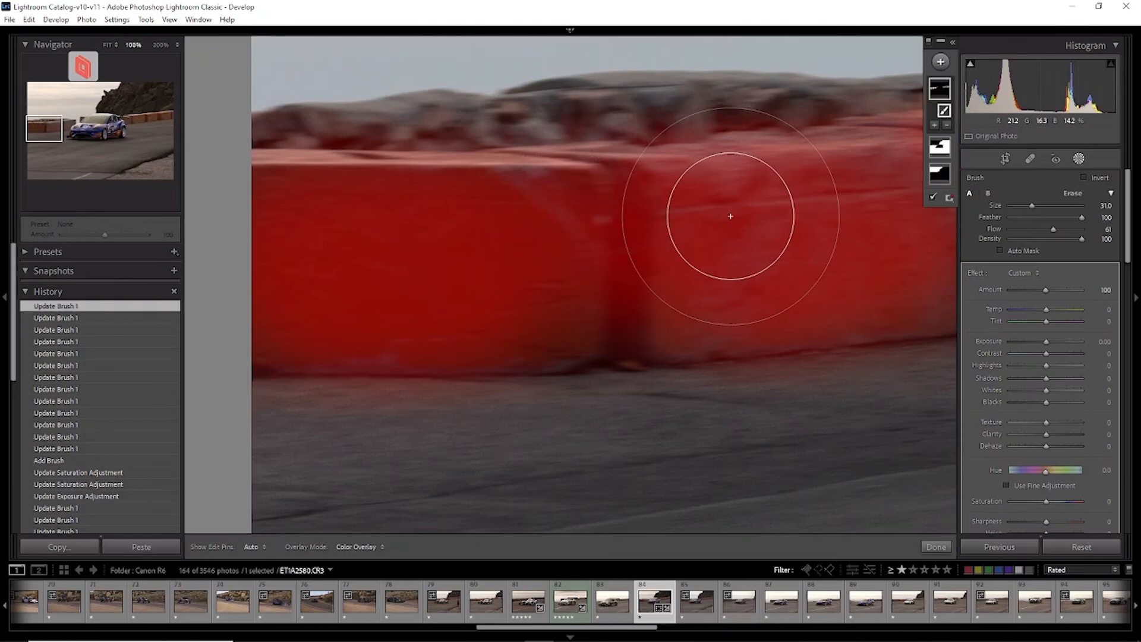
# Hide the overlay and set the barrier mask's exposure to 0.23 and saturation to 60.
pyautogui.press('z')
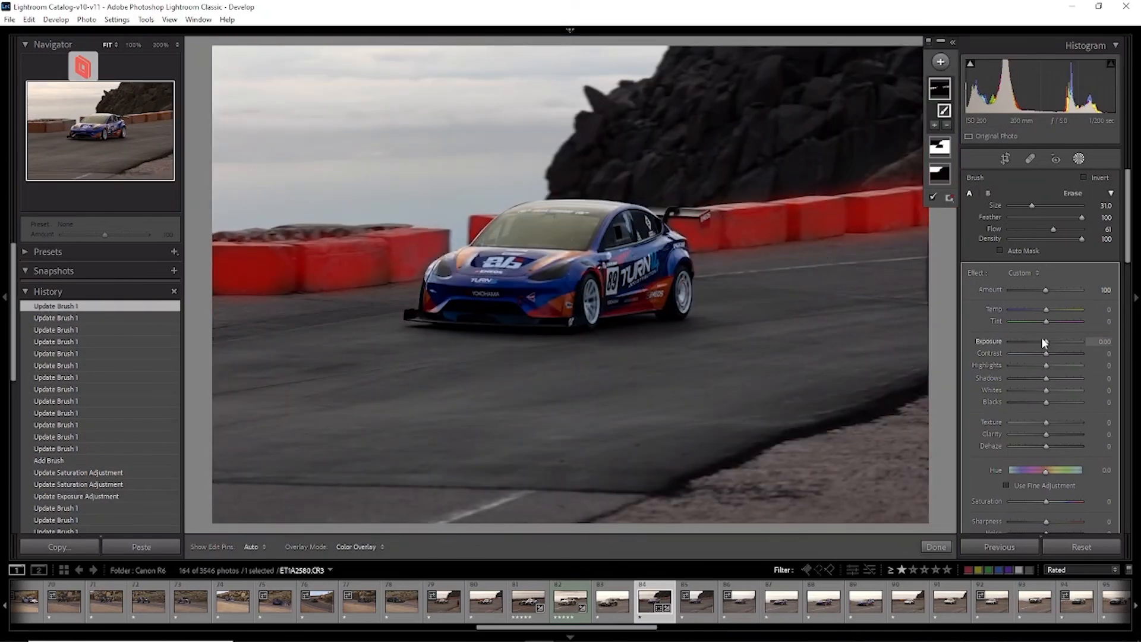
pyautogui.press('o')
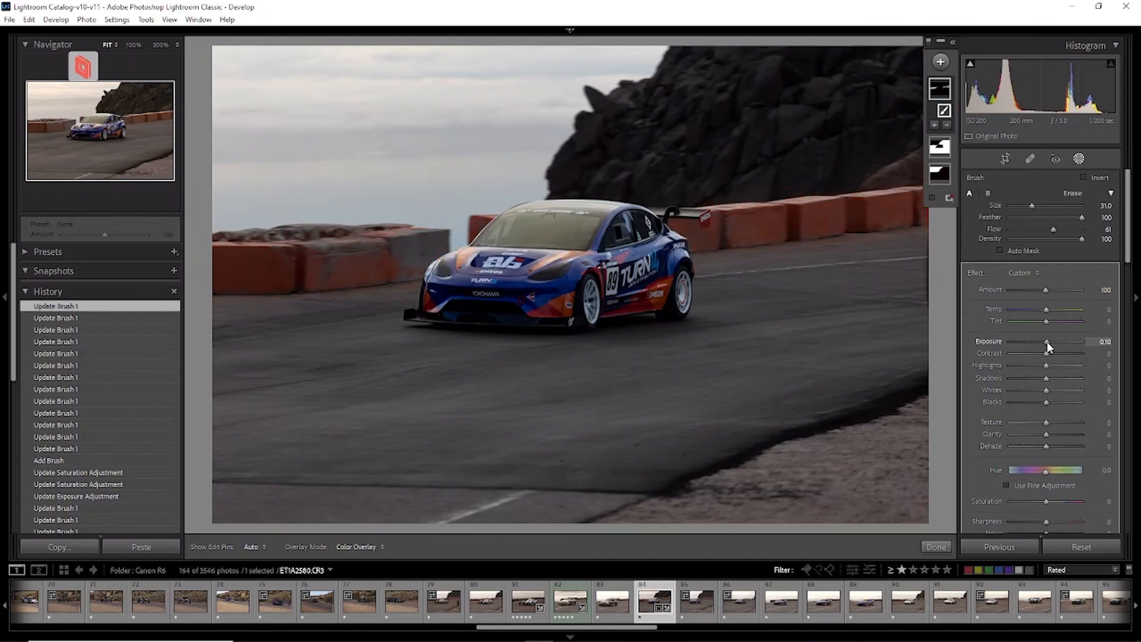
pyautogui.moveTo(1049, 341); pyautogui.dragTo(1047, 342)
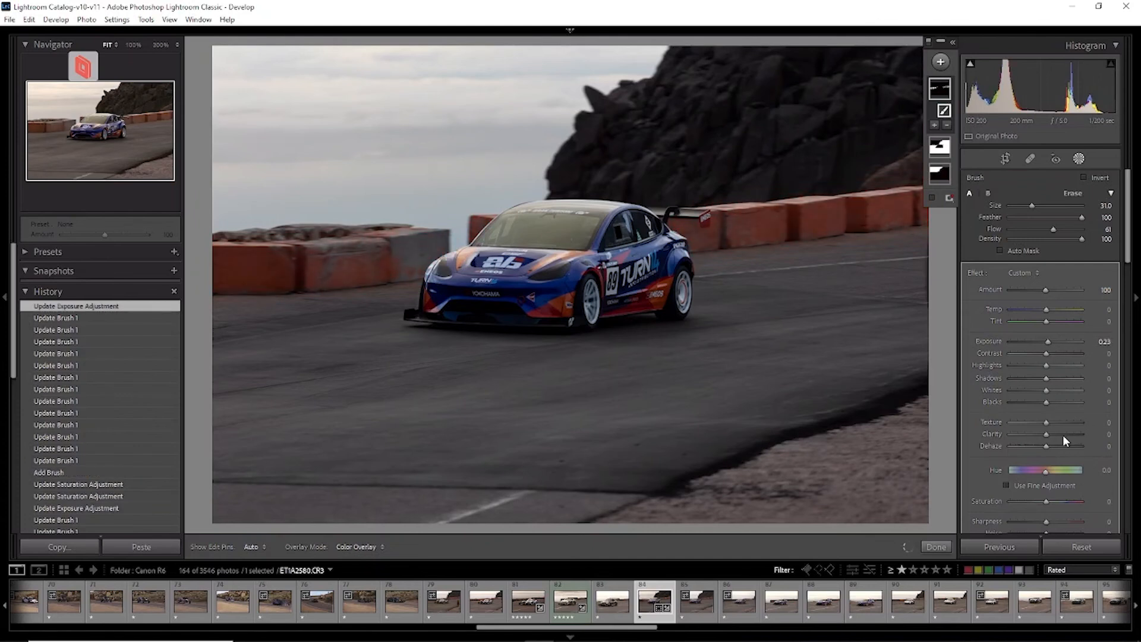
pyautogui.scroll(-3, 1062, 434)
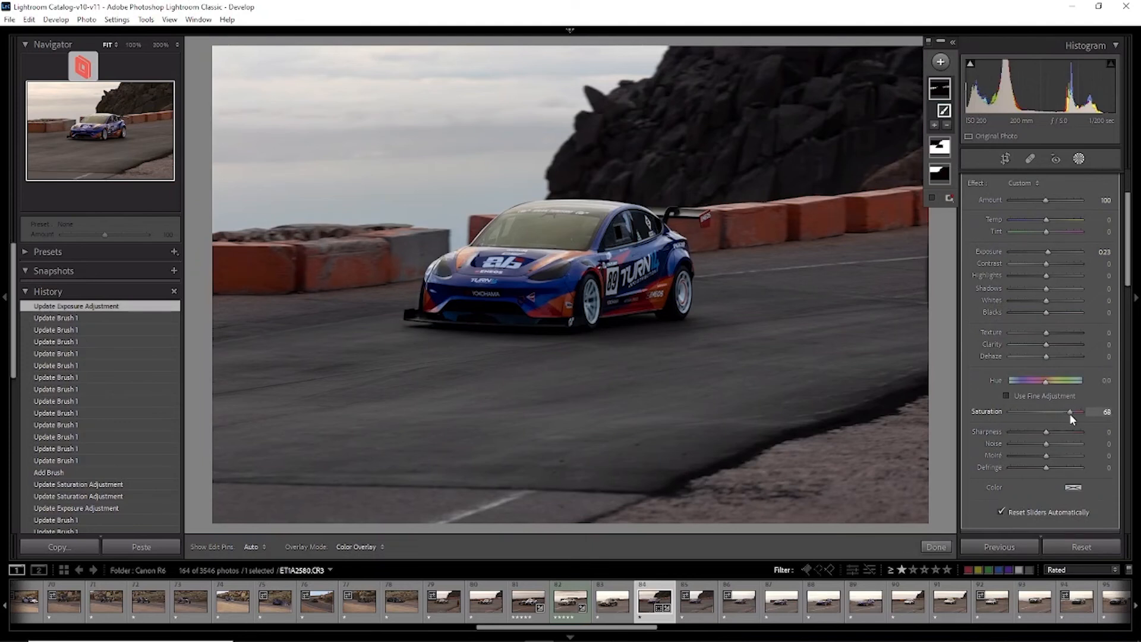
pyautogui.moveTo(1029, 412); pyautogui.dragTo(1067, 415)
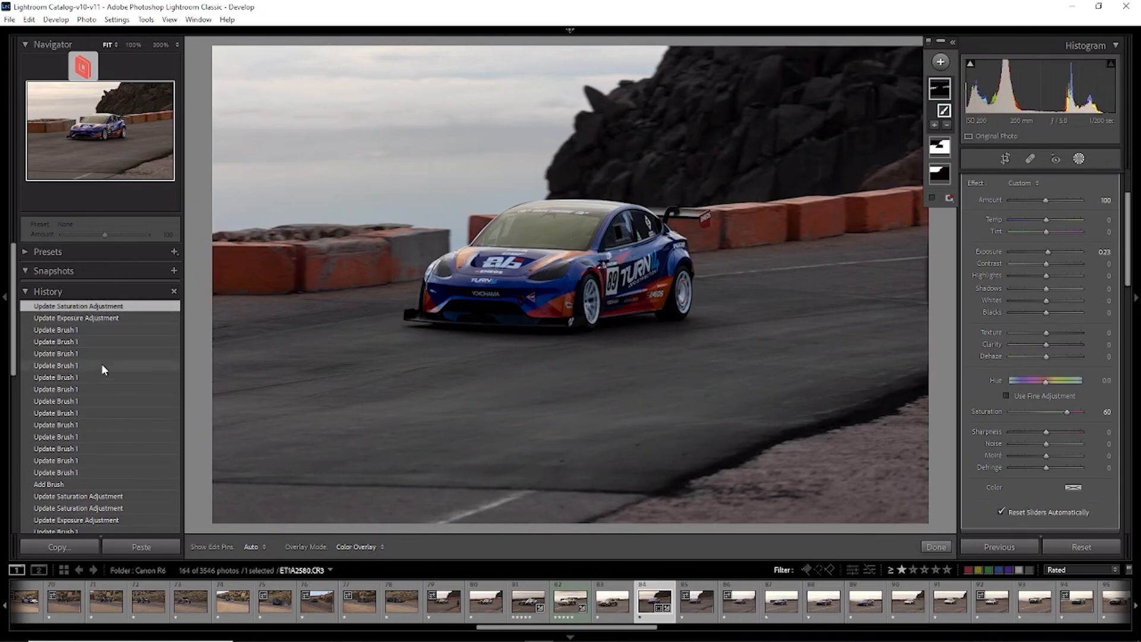
# Compare the photo with its history states from before the barrier mask edits, and return to the latest saturation adjustment.
pyautogui.click(59, 482)
pyautogui.press('o')
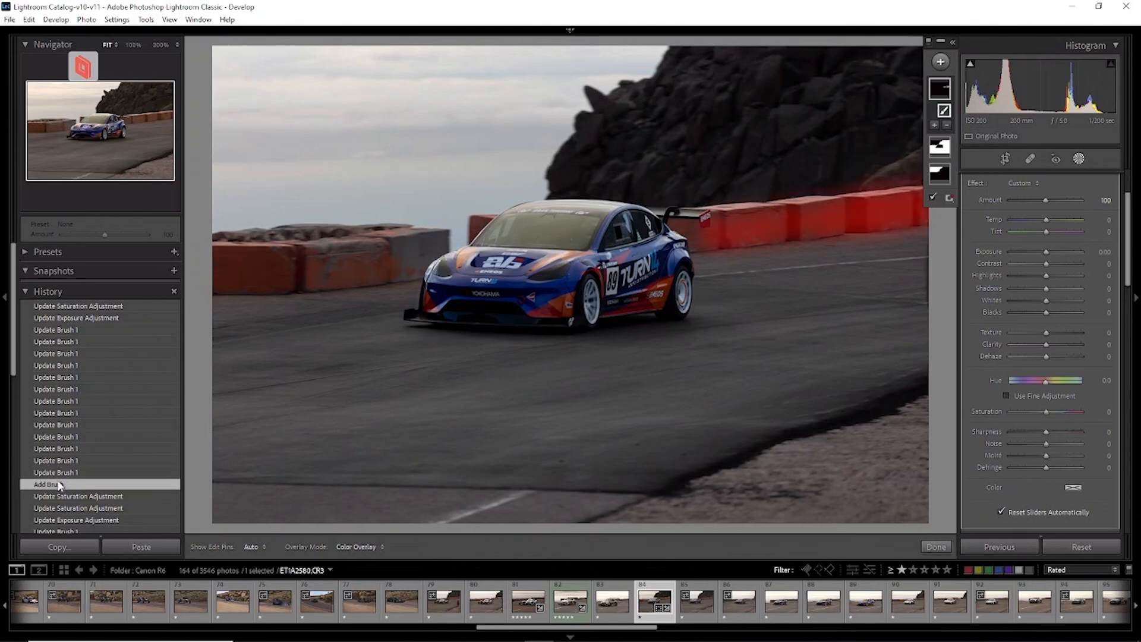
pyautogui.click(74, 495)
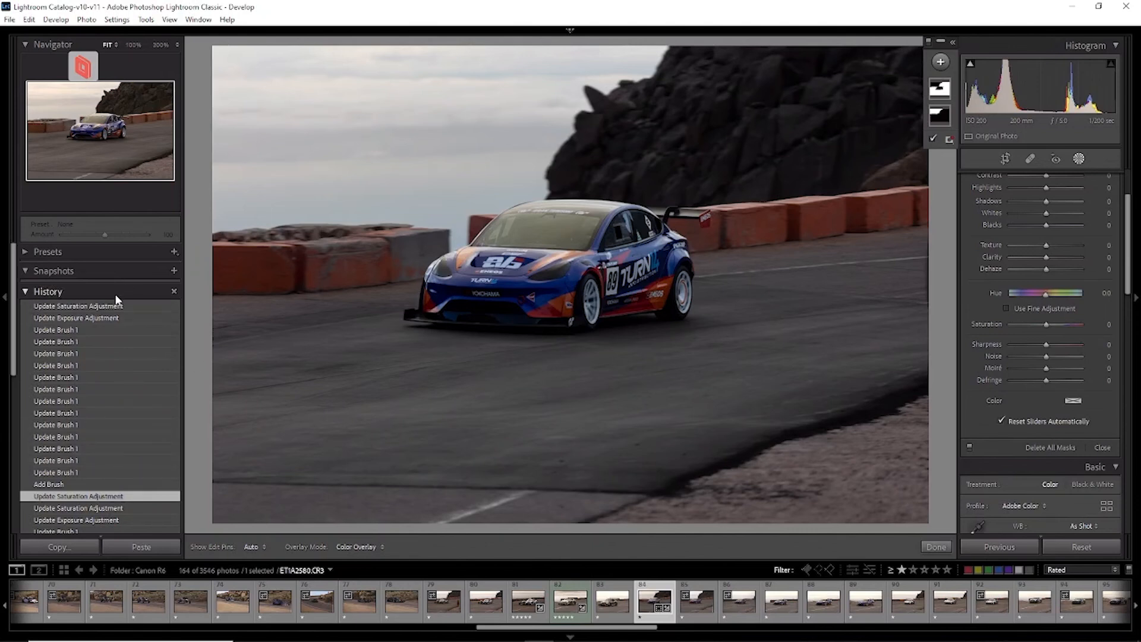
pyautogui.click(107, 307)
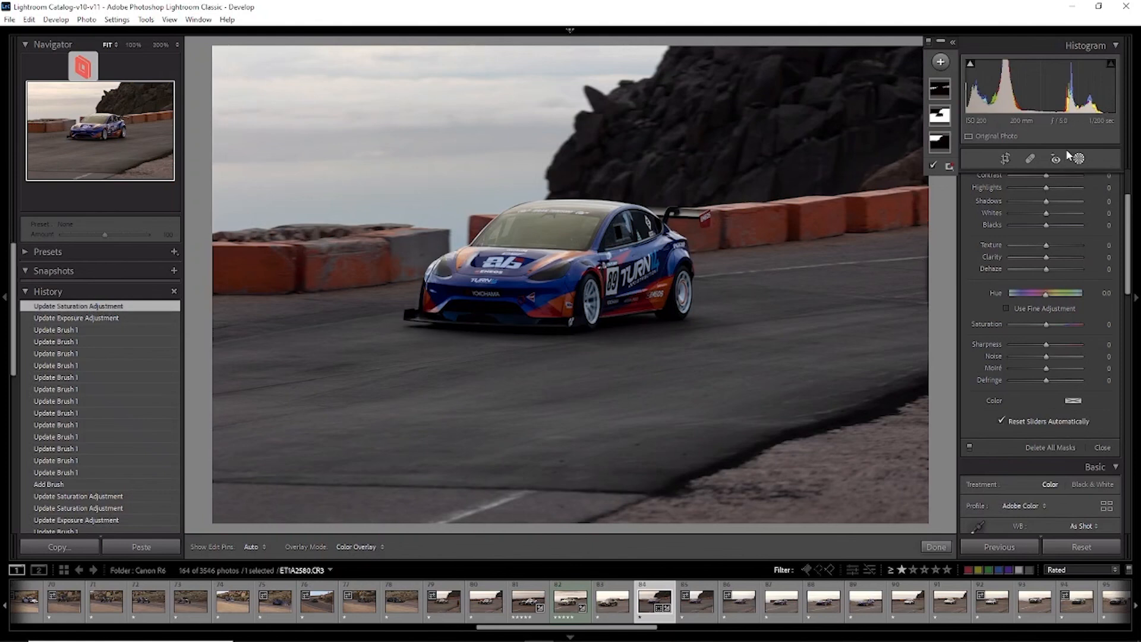
pyautogui.click(1080, 159)
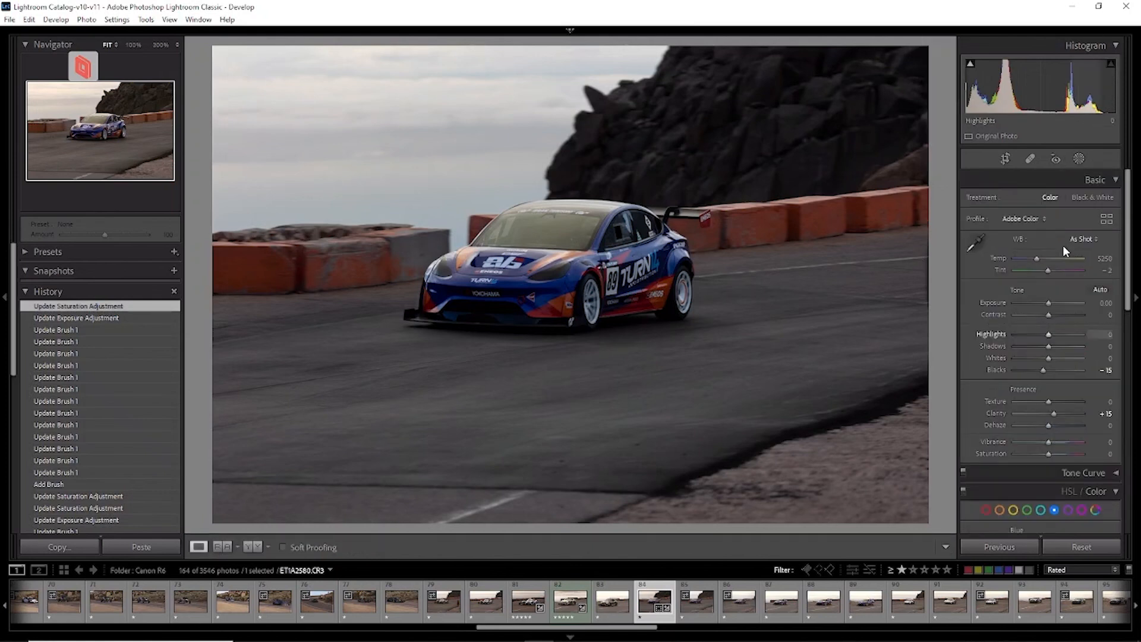
pyautogui.click(1079, 159)
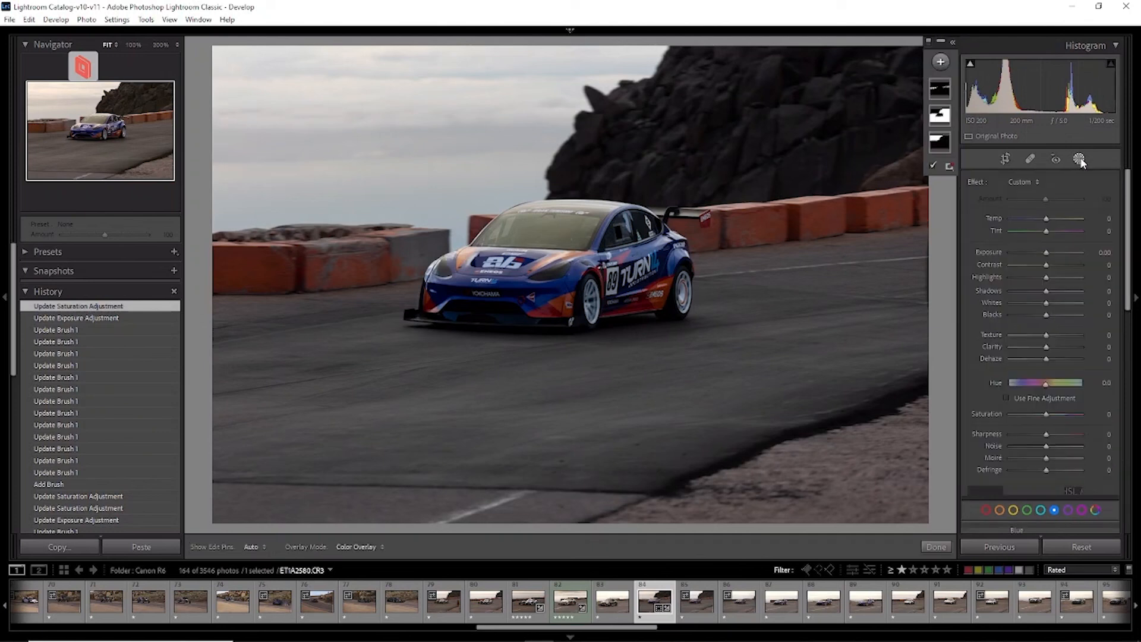
# Add a Select Subject mask for the car, hide its overlay, set its exposure to 0.20 and close masking.
pyautogui.click(945, 63)
pyautogui.click(954, 78)
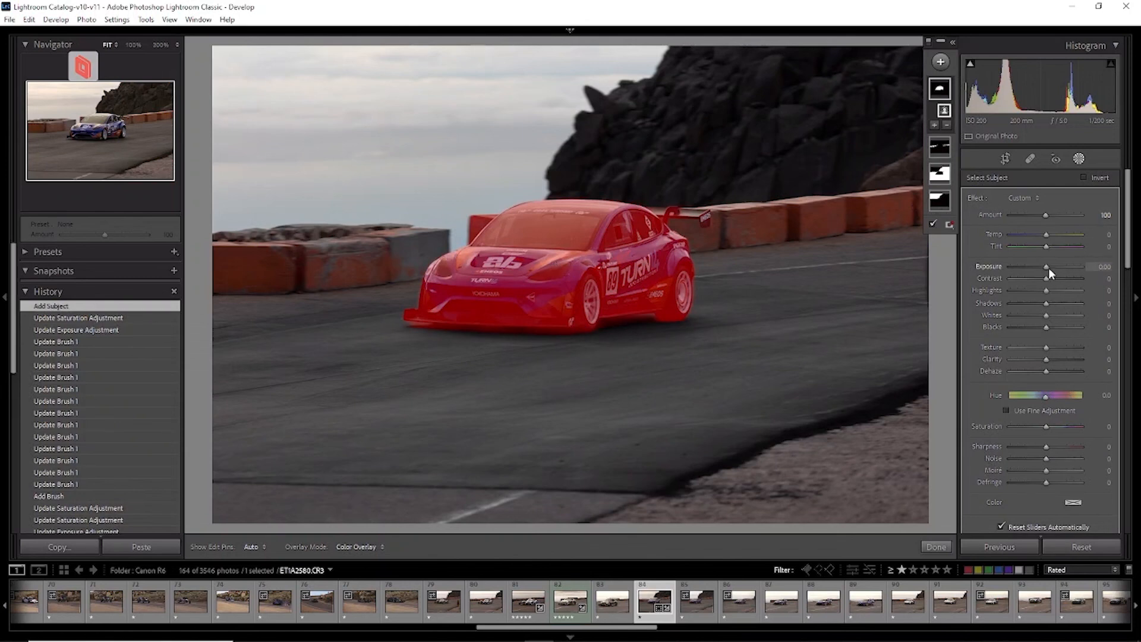
pyautogui.press('o')
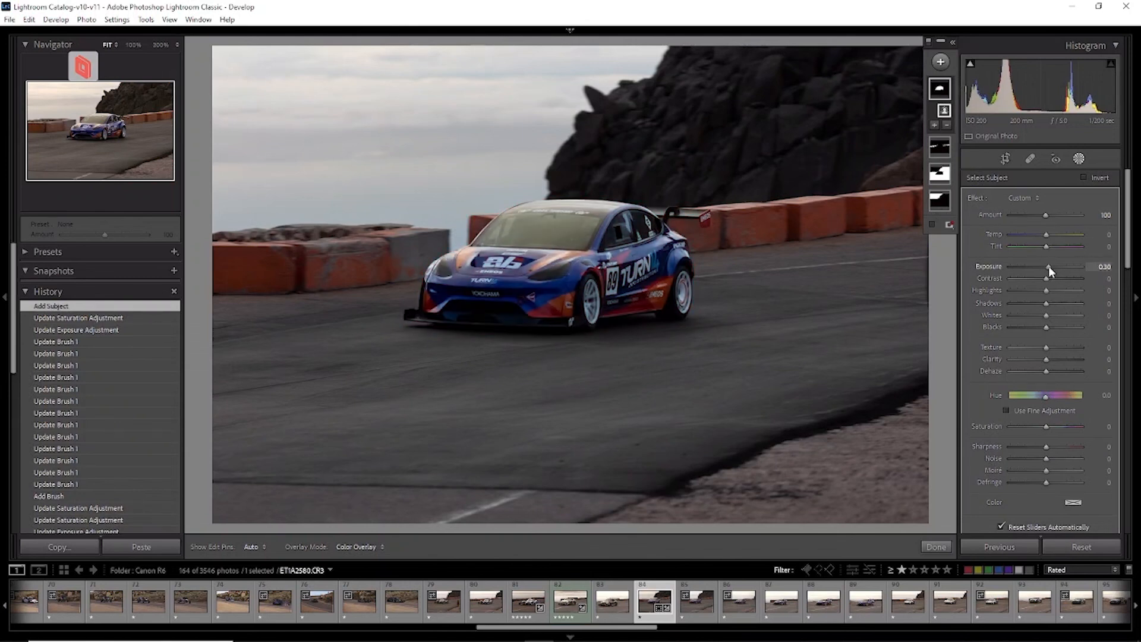
pyautogui.click(1098, 268)
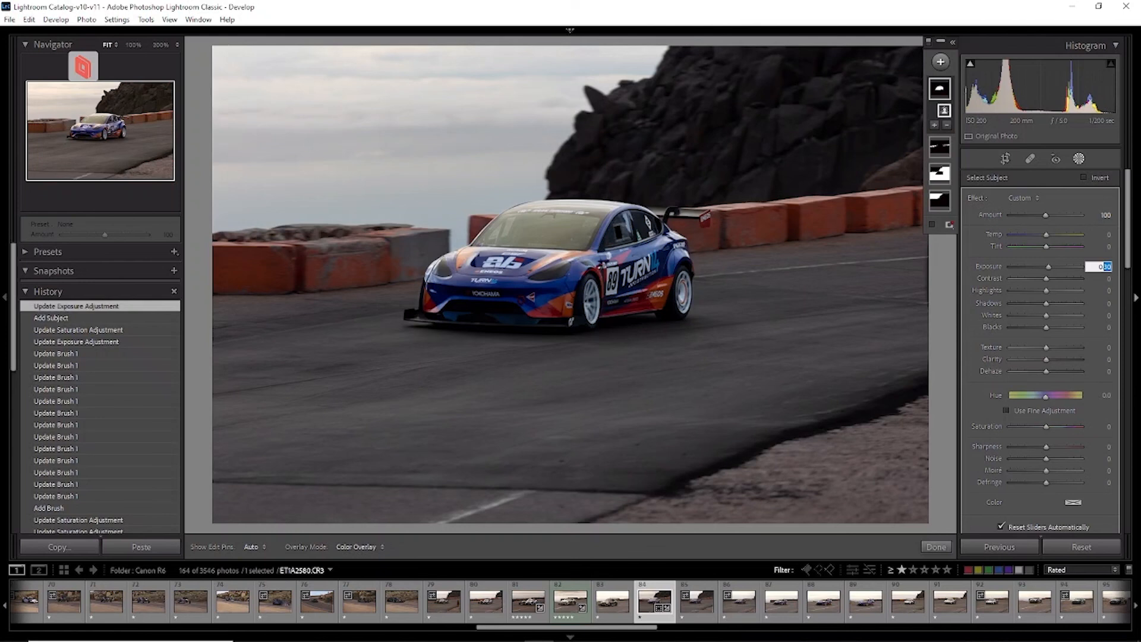
pyautogui.write('2')
pyautogui.scroll(-5, 1058, 414)
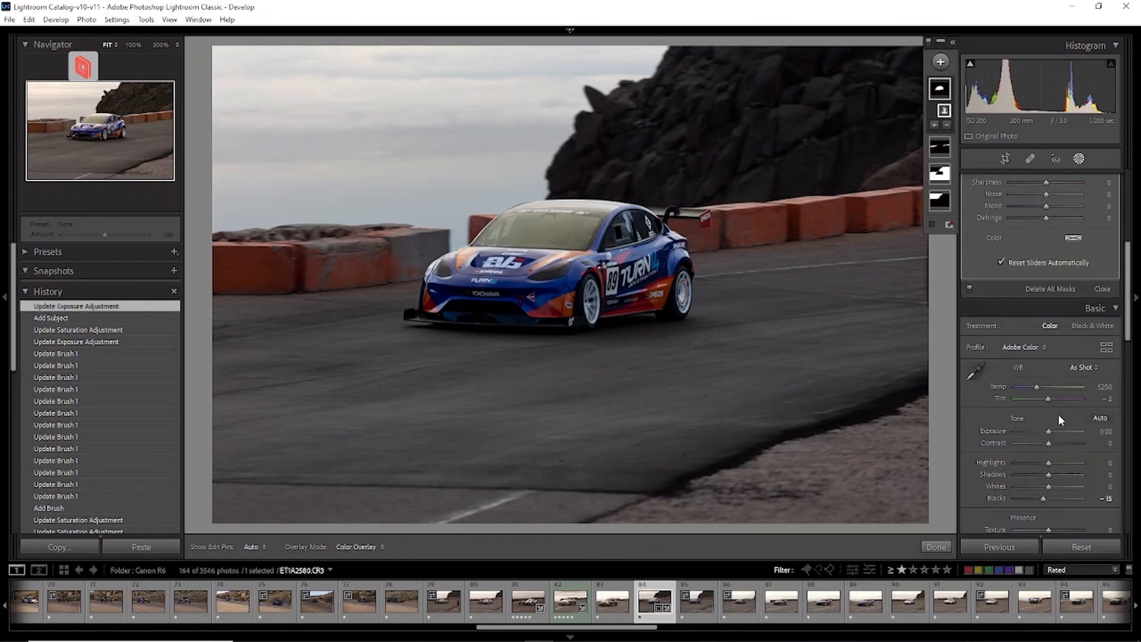
pyautogui.click(1103, 289)
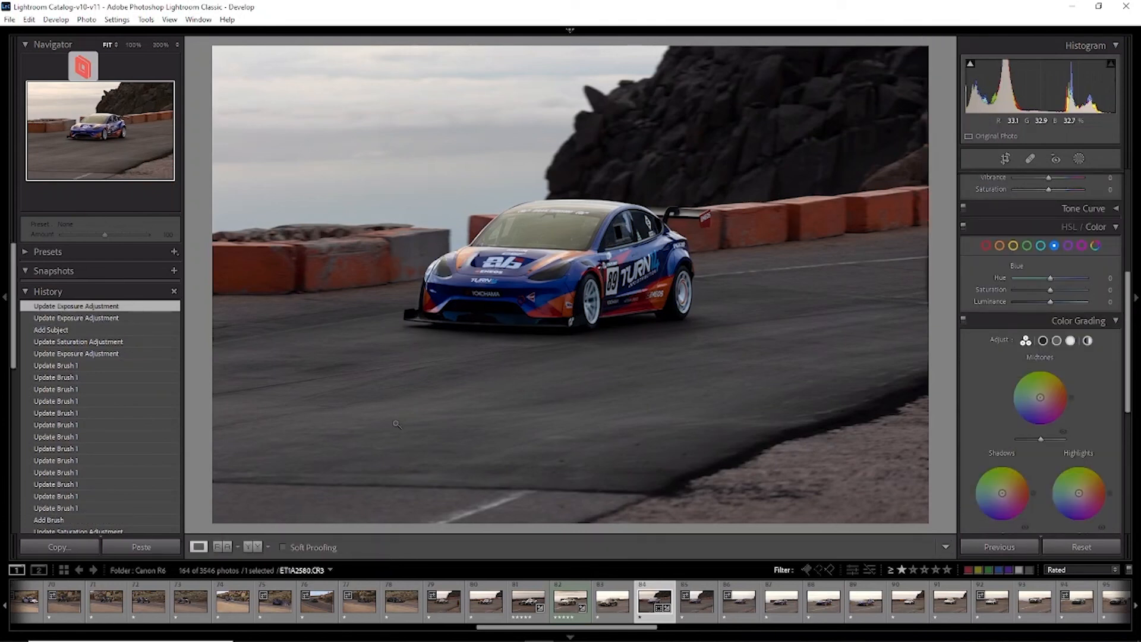
# Add a linear gradient mask rising diagonally from the photo's lower-right corner across the road edge, with exposure -0.30, and close masking.
pyautogui.press('m')
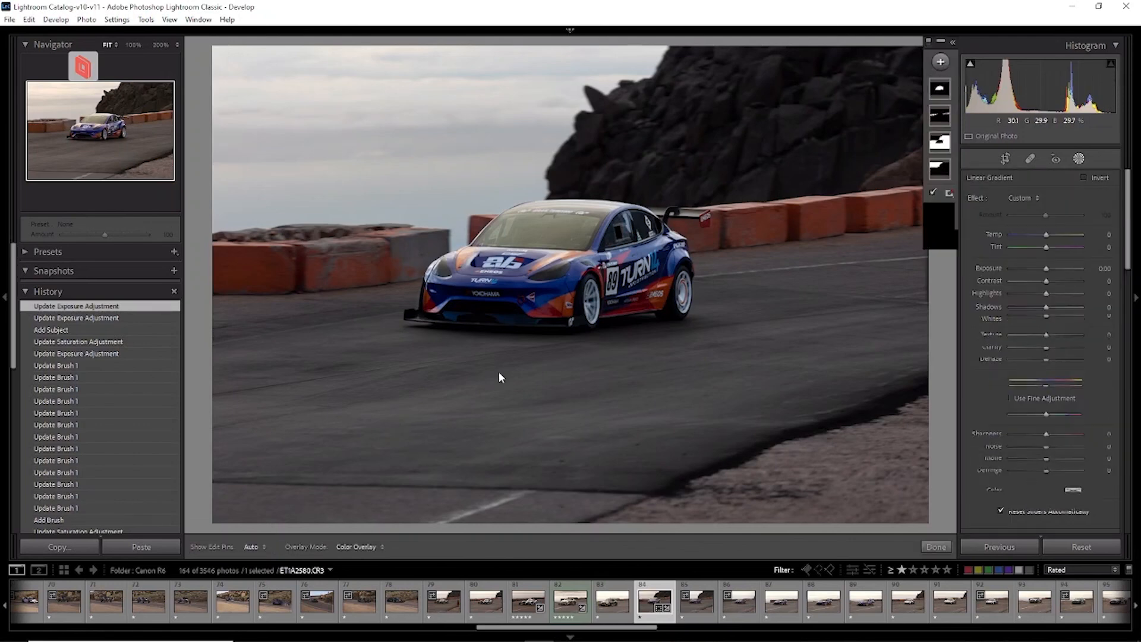
pyautogui.moveTo(925, 515); pyautogui.dragTo(840, 280)
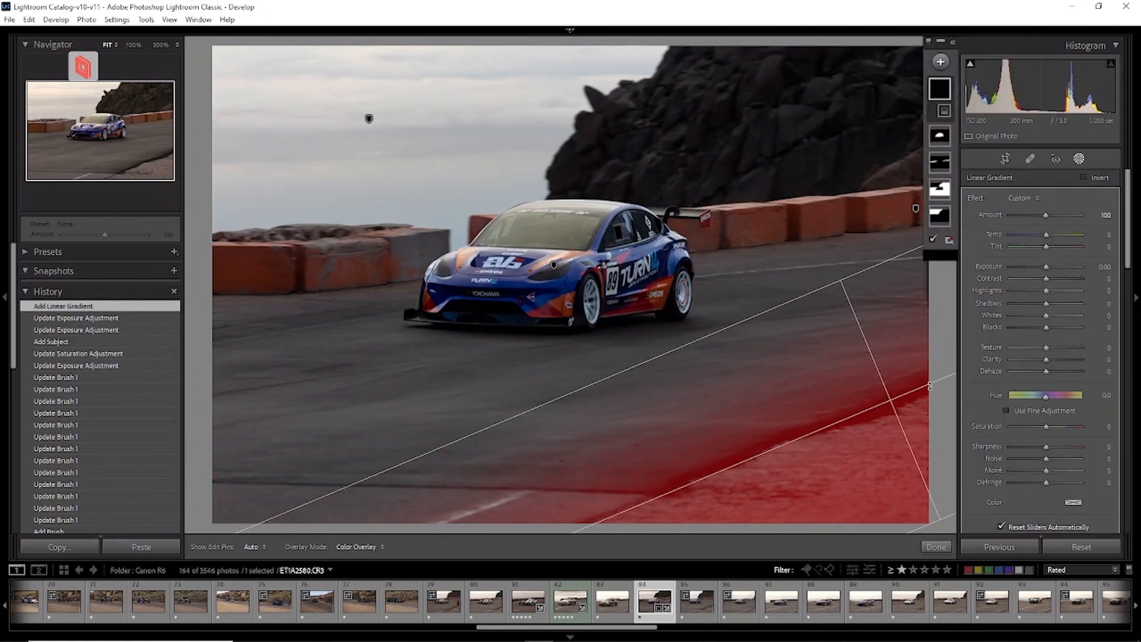
pyautogui.moveTo(1042, 265); pyautogui.dragTo(1041, 265)
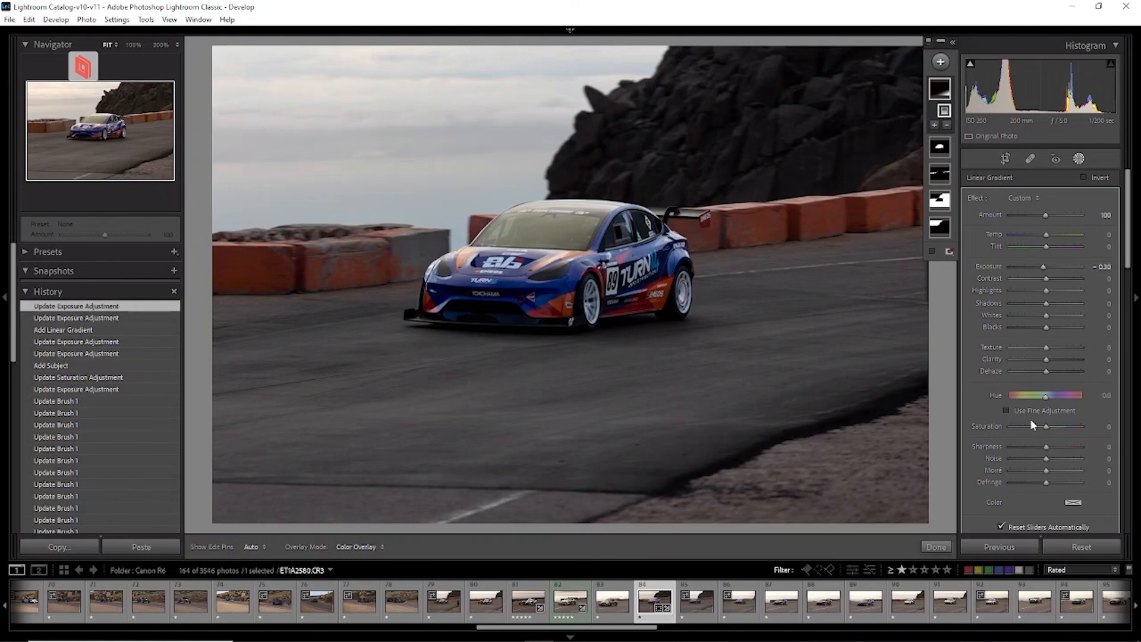
pyautogui.scroll(-5, 1031, 419)
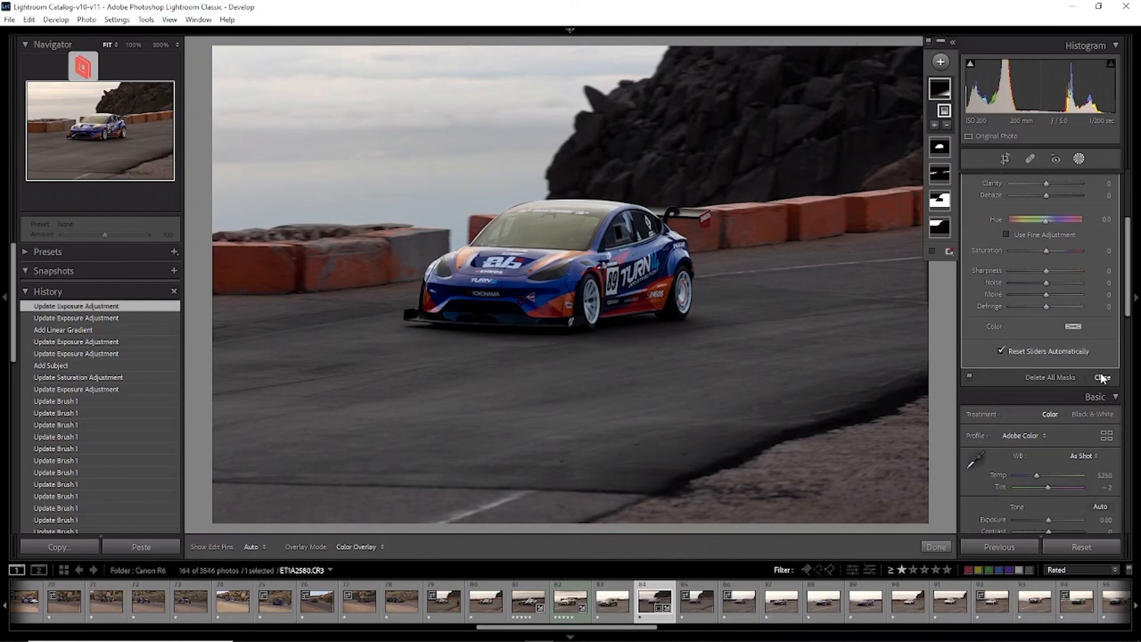
pyautogui.click(1101, 376)
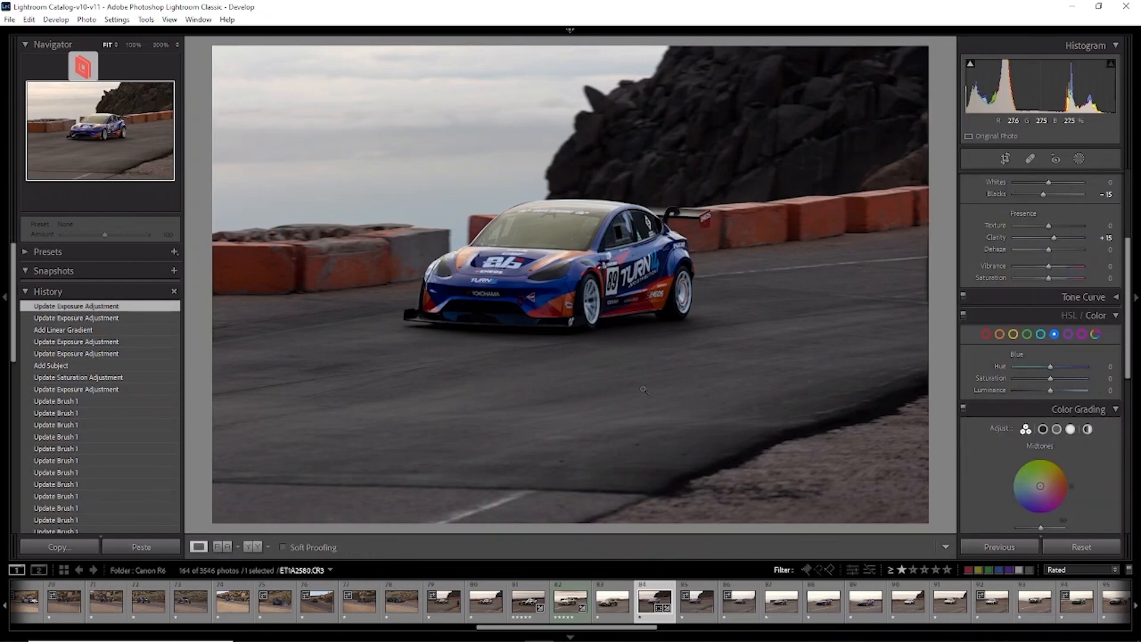
# Compare the photo before and after the edits, and set the car subject mask's exposure to 0.30.
pyautogui.click(259, 546)
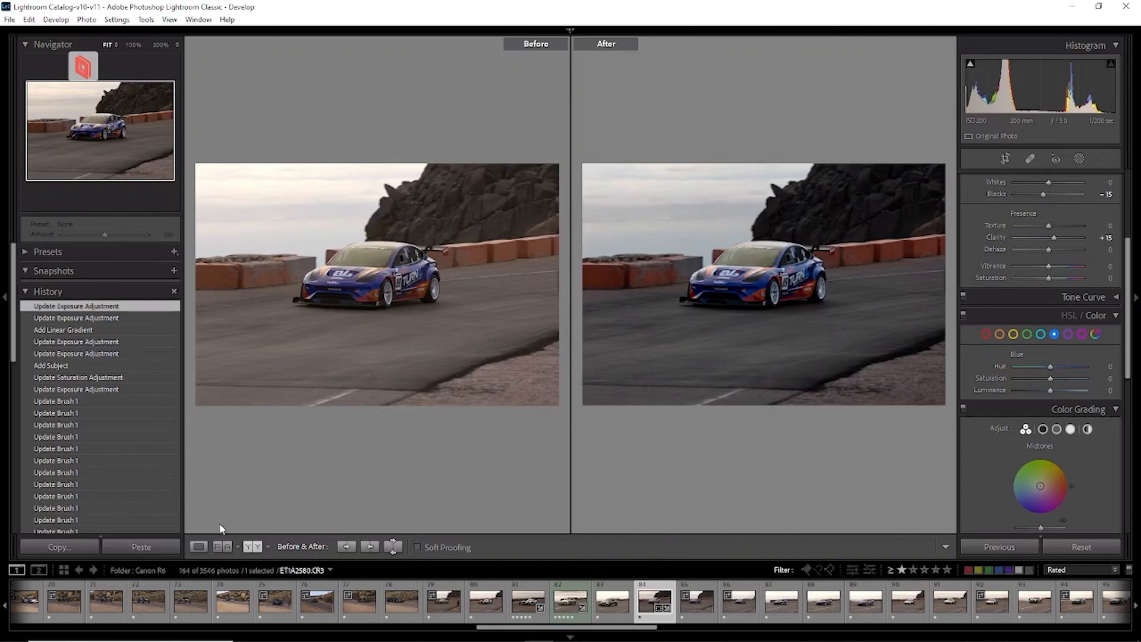
pyautogui.click(198, 546)
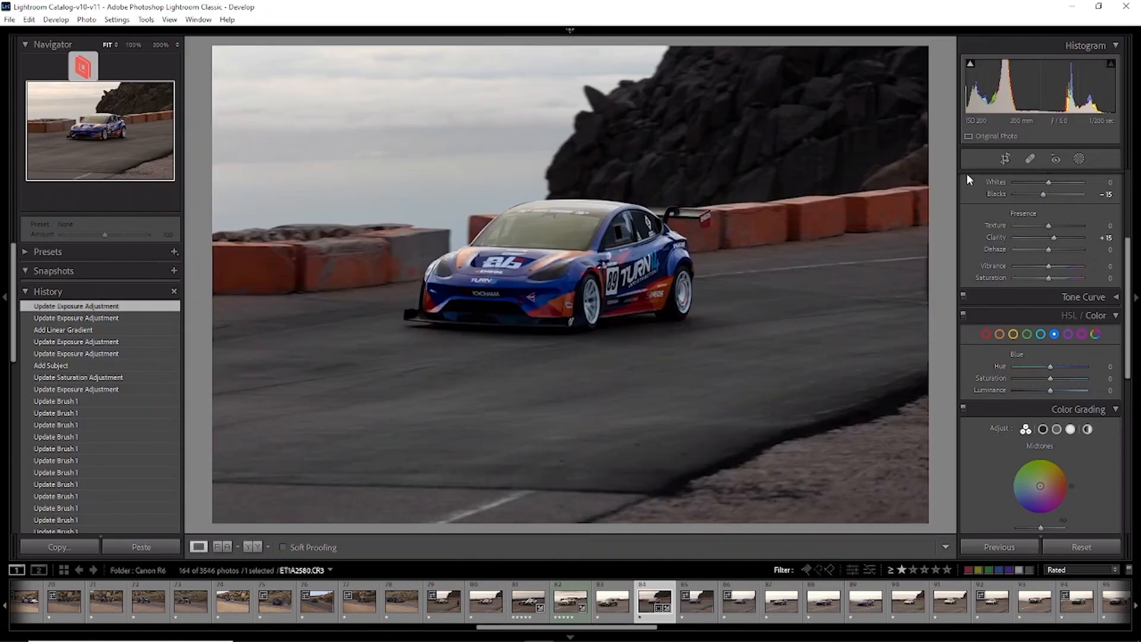
pyautogui.click(1080, 160)
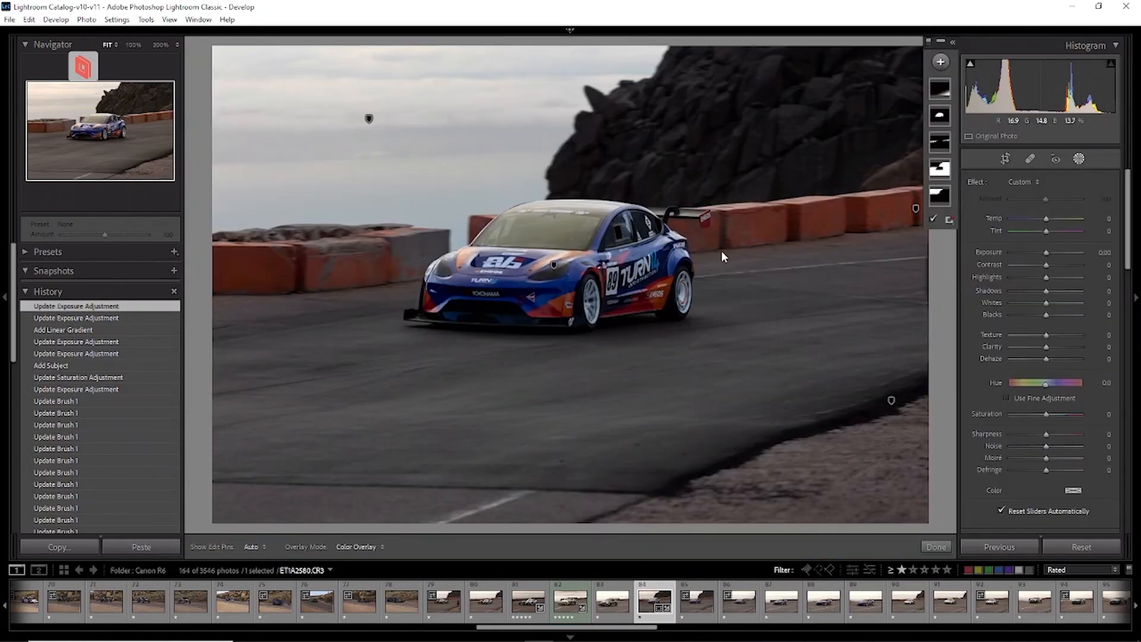
pyautogui.click(943, 118)
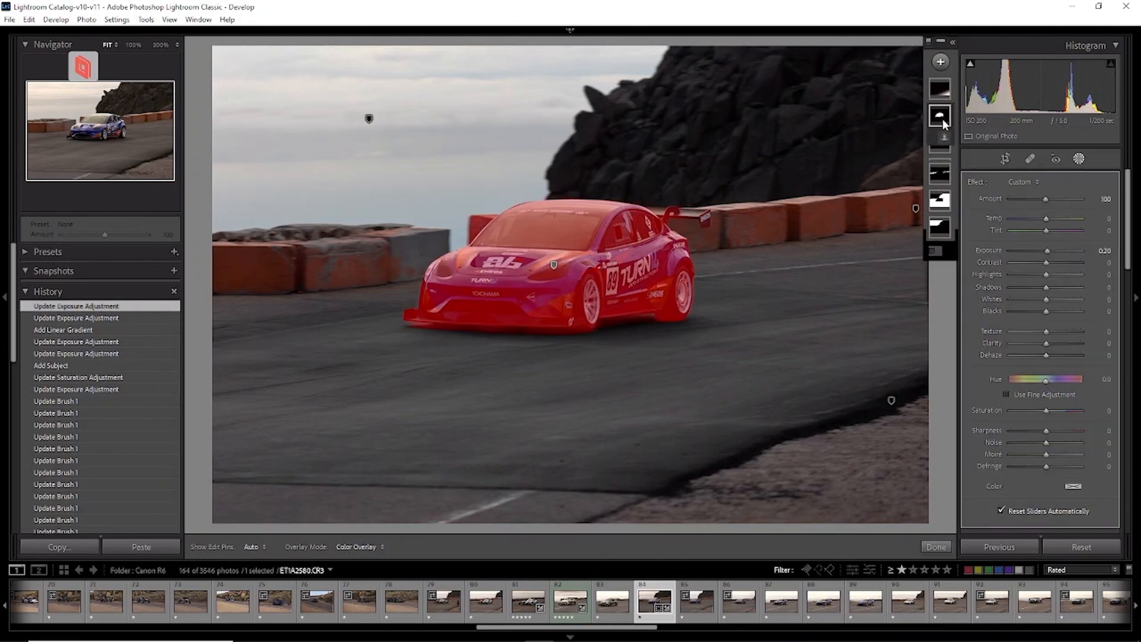
pyautogui.click(1104, 266)
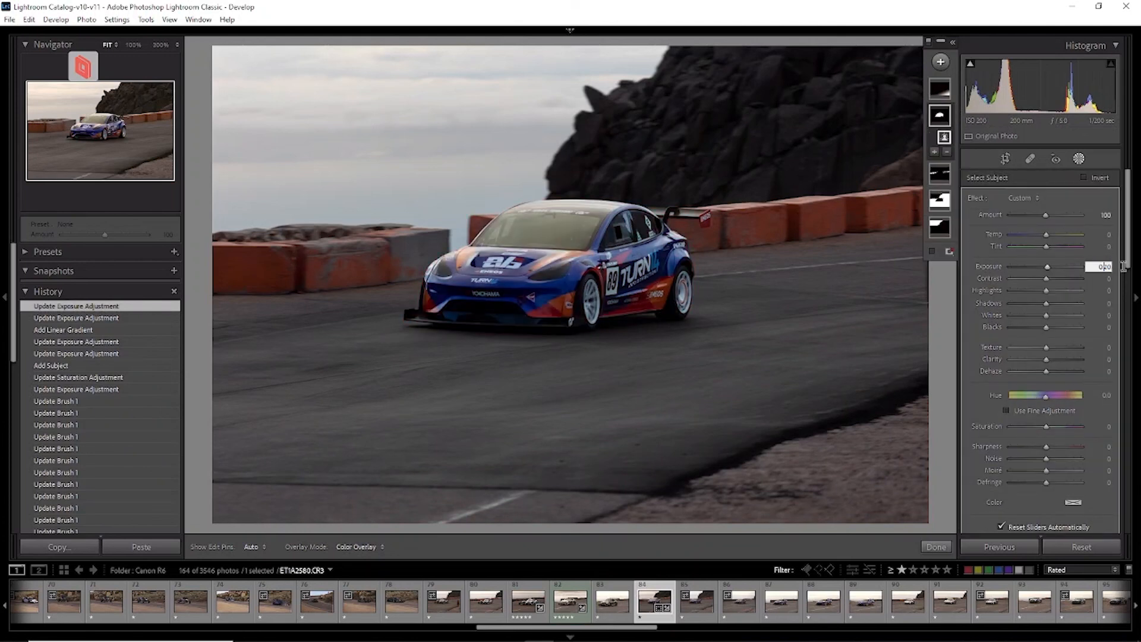
pyautogui.hotkey('shift', 'Right')
pyautogui.write('3')
pyautogui.press('Return')
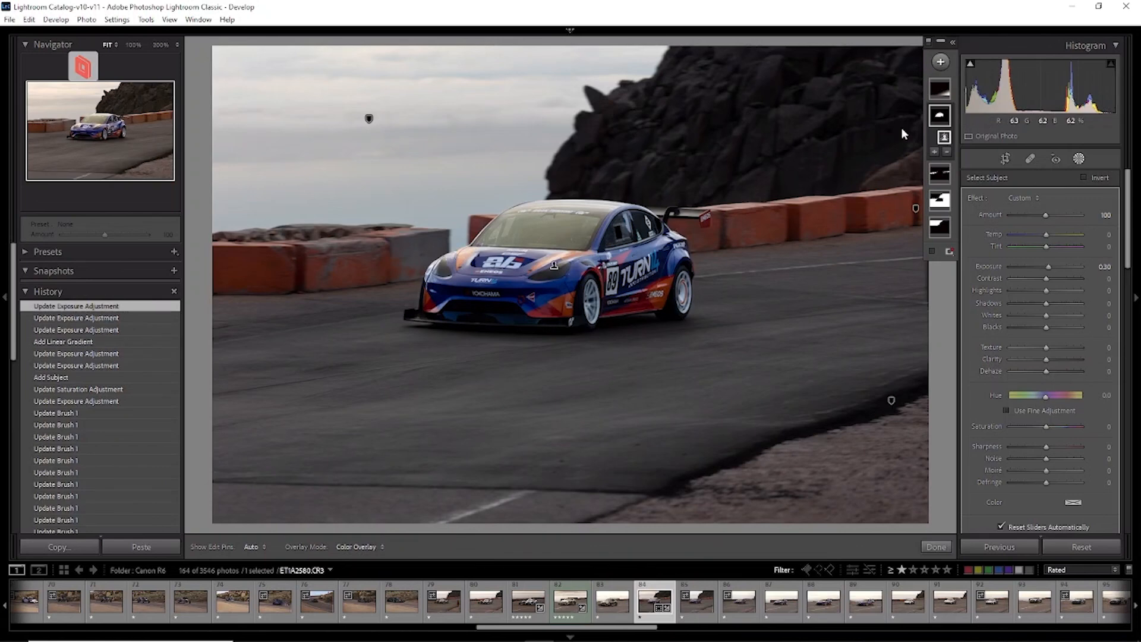
pyautogui.scroll(-3, 1070, 373)
pyautogui.click(1103, 467)
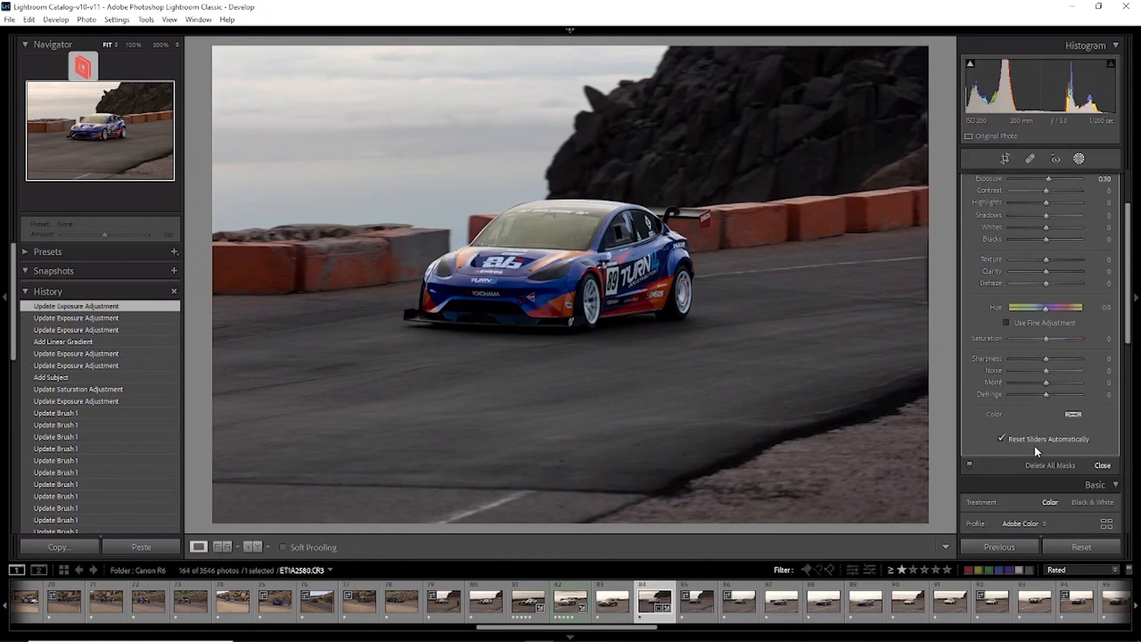
# Show the photo's before and after versions side by side and rate it five stars.
pyautogui.click(252, 546)
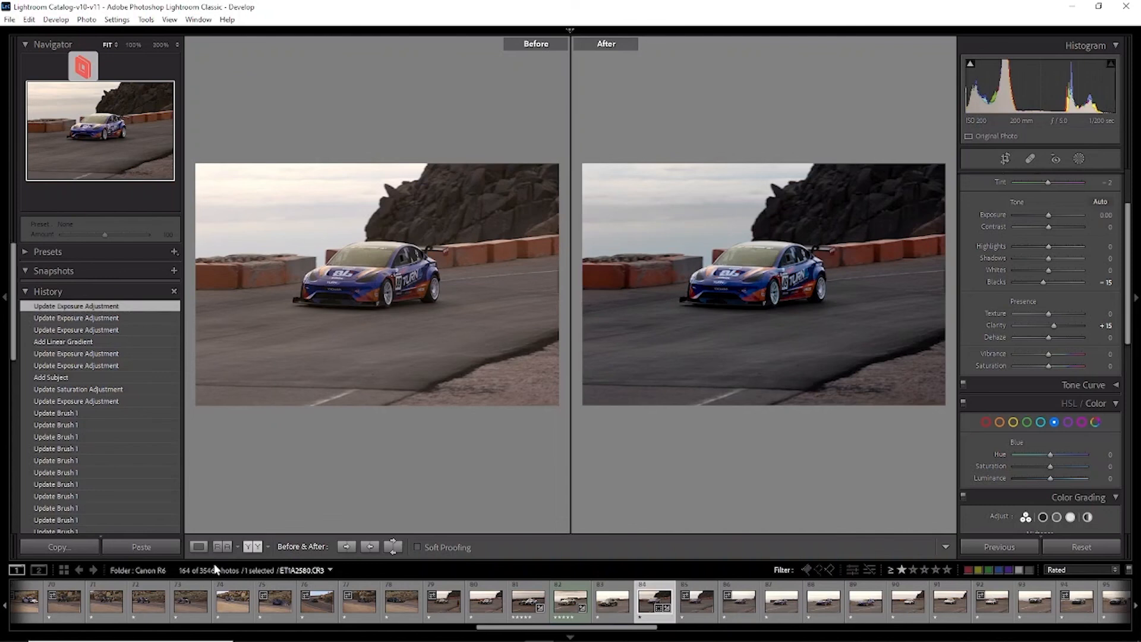
pyautogui.press('5')
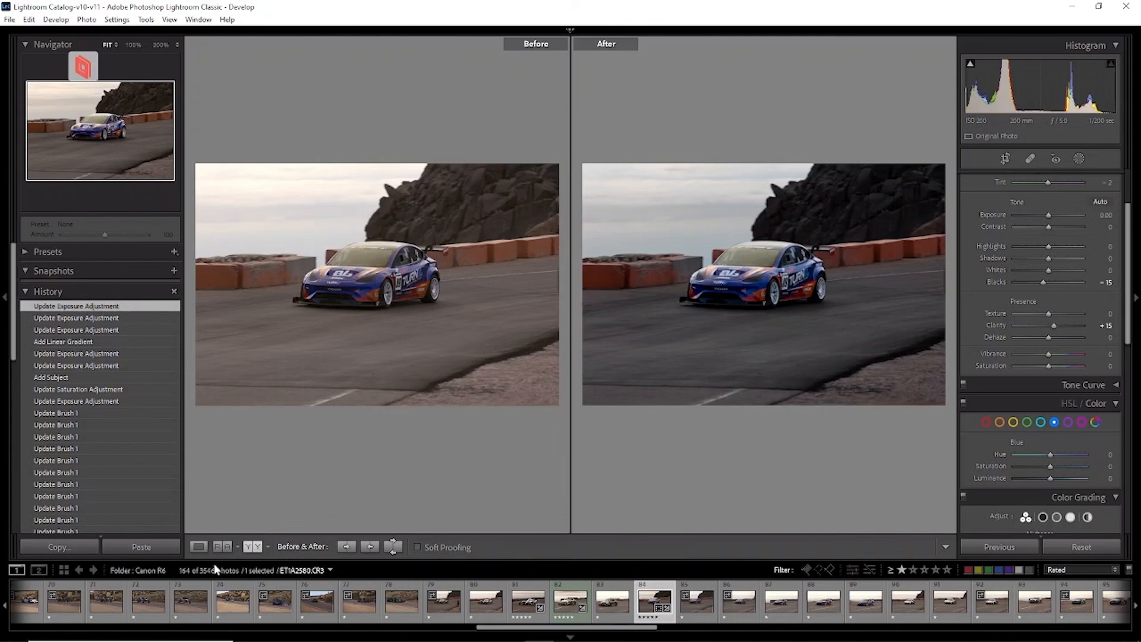